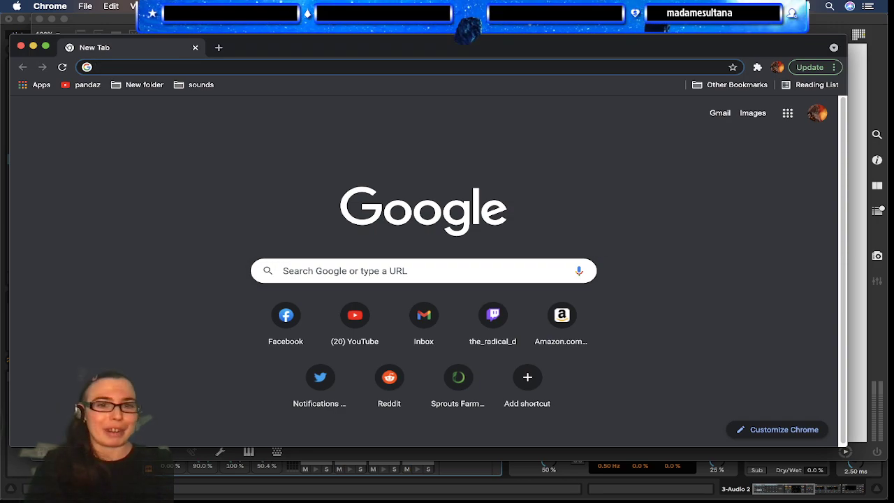
# Step: Switch from Chrome through Max to Ableton Live and select the Slice 1 pad in the 3-Audio 2 drum rack
pyautogui.click(692, 276)
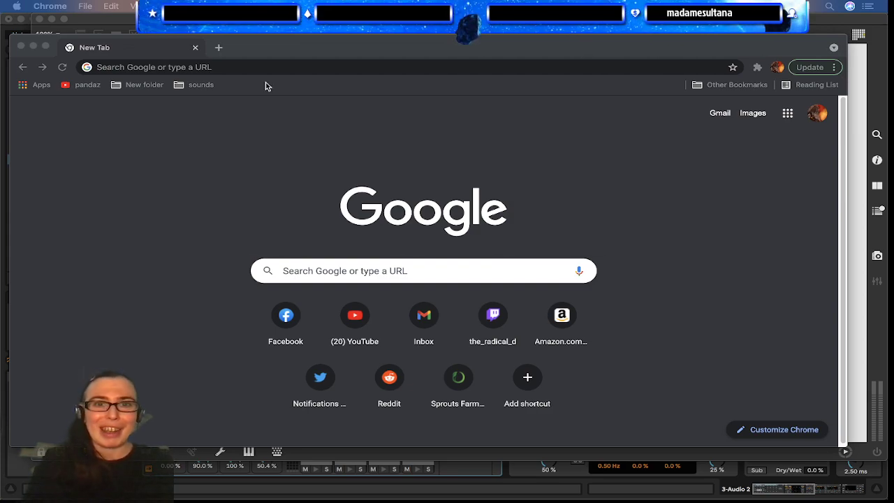
pyautogui.click(871, 243)
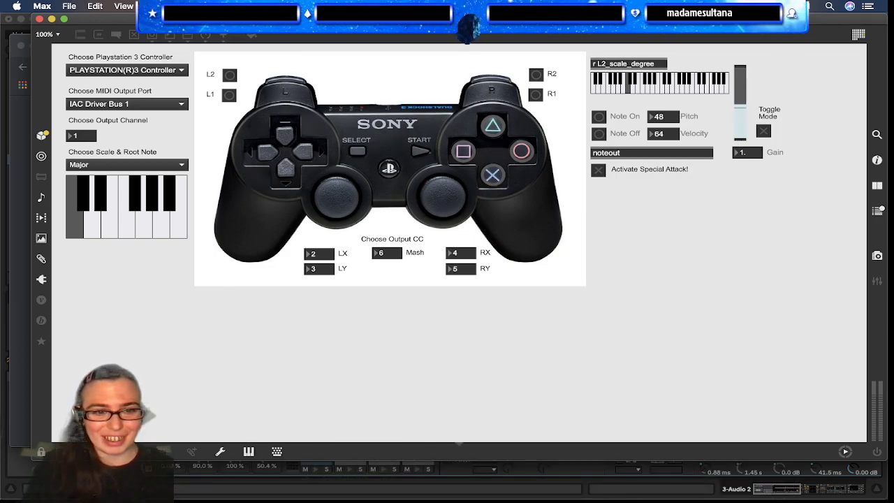
pyautogui.click(370, 491)
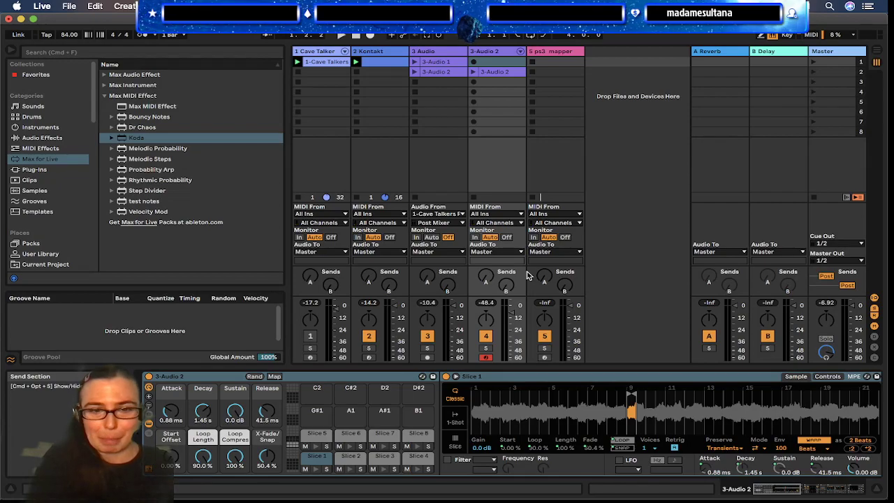
pyautogui.scroll(-5, 370, 441)
pyautogui.scroll(6, 370, 441)
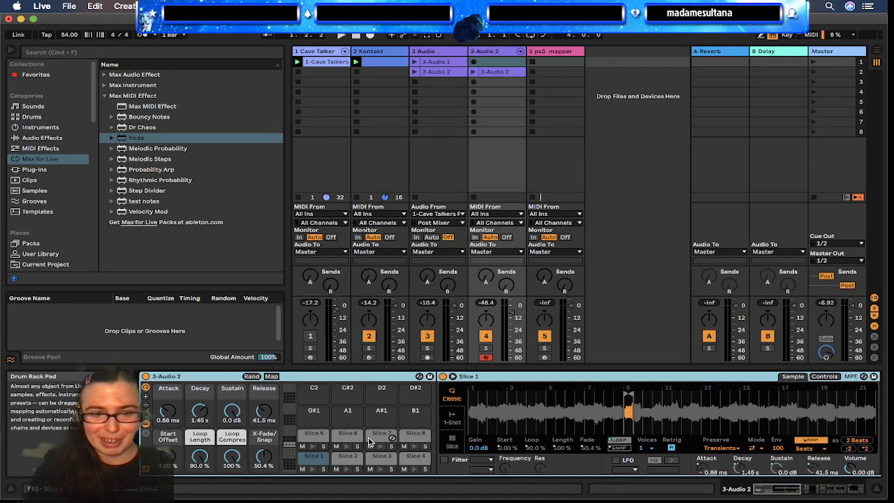
pyautogui.click(310, 462)
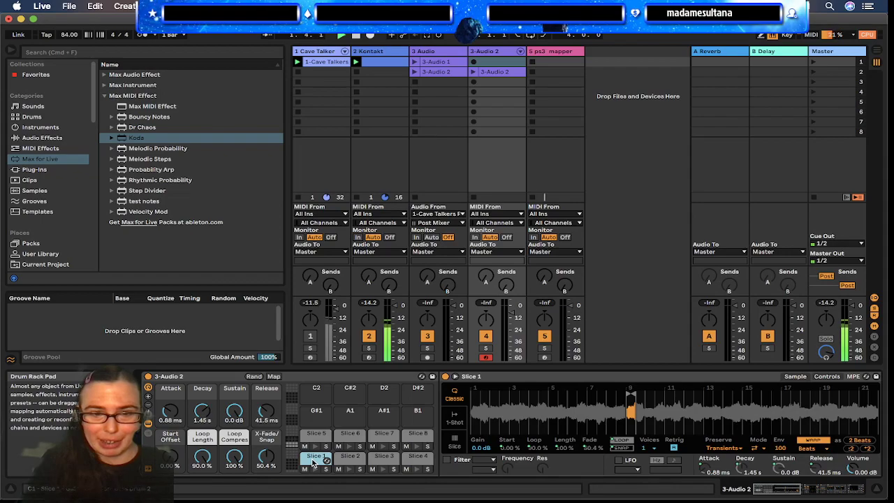
# Step: Switch to Max and set the Square button's note to pitch 48
pyautogui.press('super+Tab')
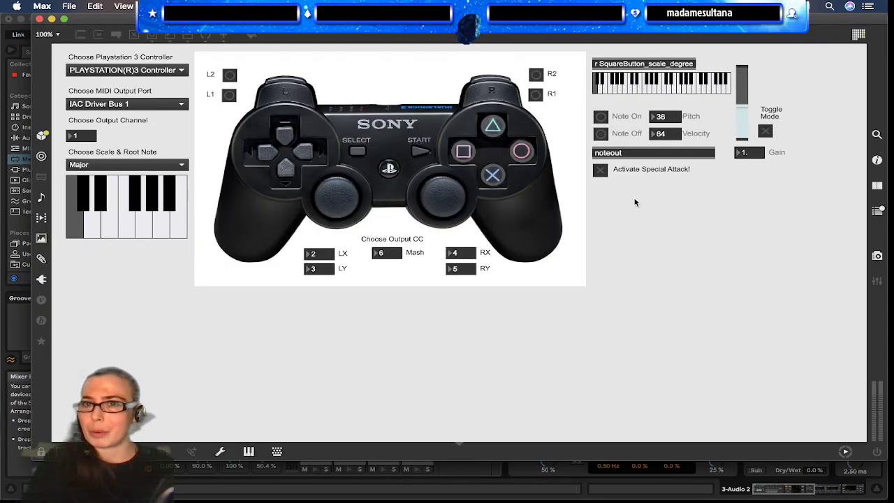
pyautogui.click(627, 89)
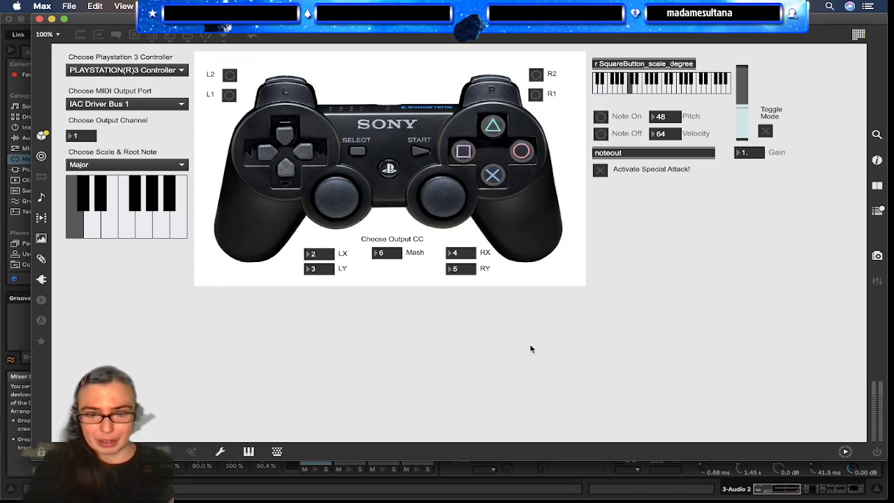
# Step: Switch to Ableton Live and examine the Delay, Pedal, Reverb and Auto Filter effects on the 3-Audio 2 track
pyautogui.click(478, 482)
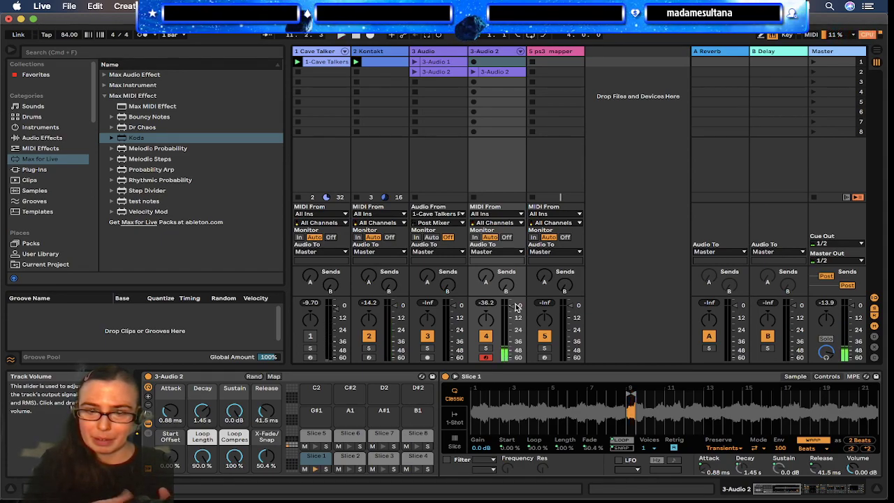
pyautogui.hscroll(3, 687, 415)
pyautogui.hscroll(15, 687, 415)
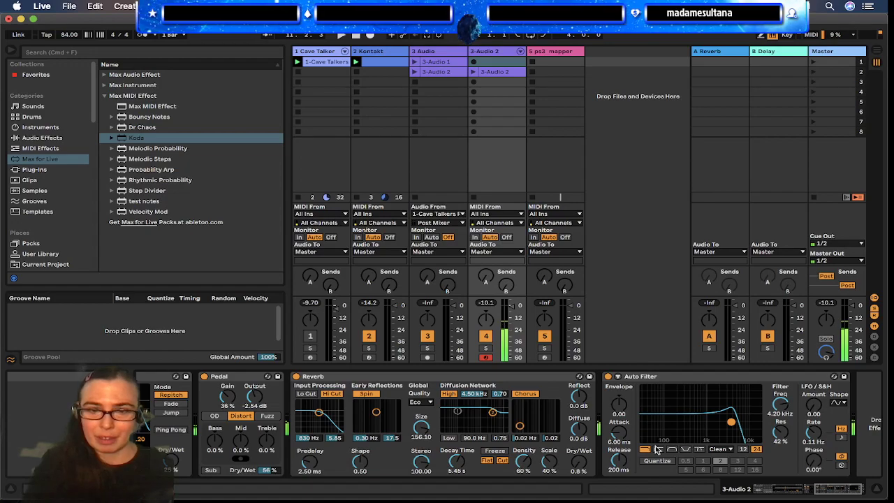
pyautogui.hscroll(-4, 610, 470)
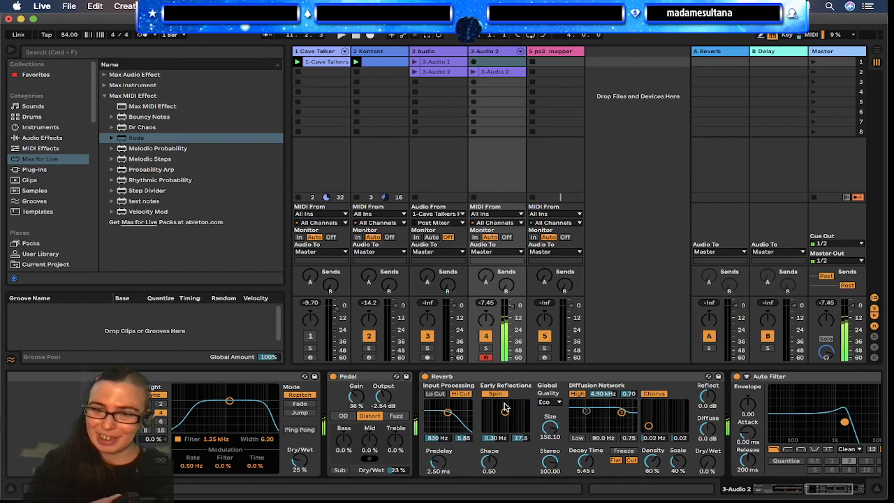
# Step: Switch to Max and assign higher notes to the Triangle and R1 buttons, pitch 54 to L1 and pitch 55 to L2
pyautogui.press('super+Tab')
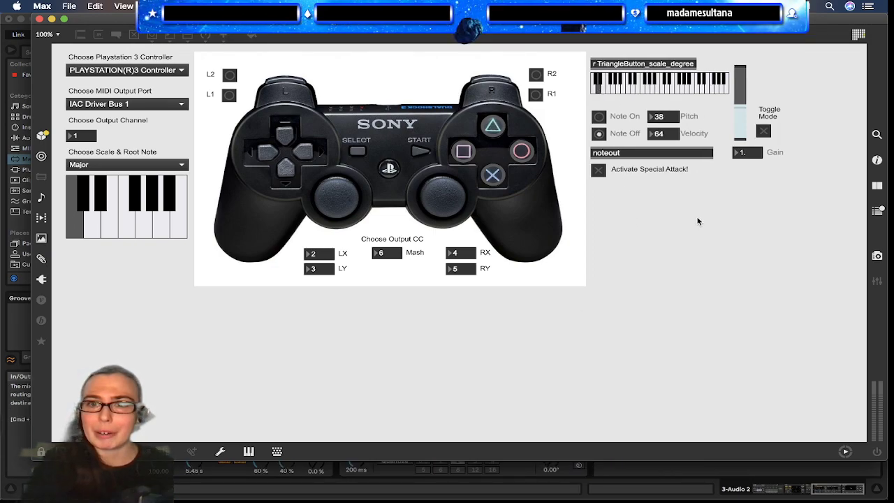
pyautogui.click(631, 83)
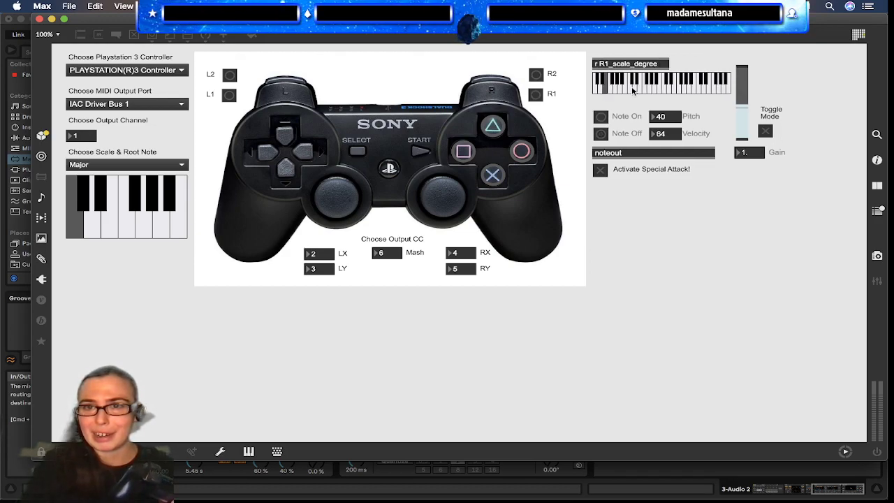
pyautogui.click(633, 89)
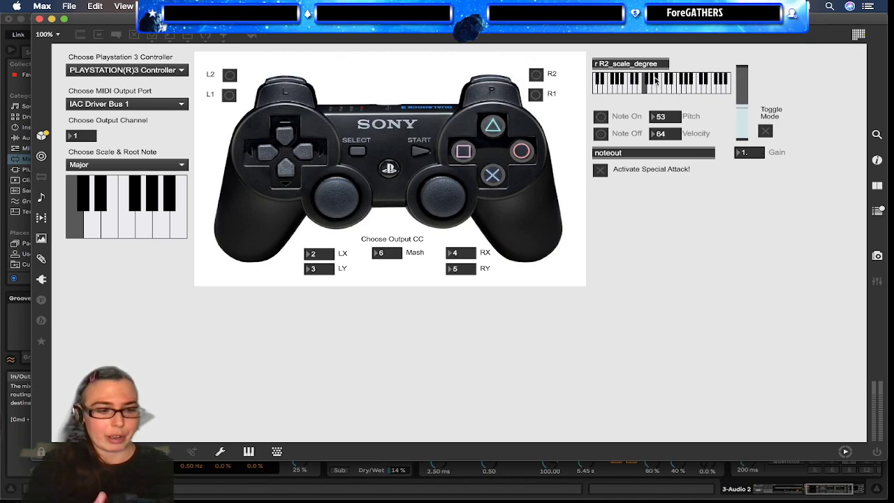
pyautogui.click(646, 82)
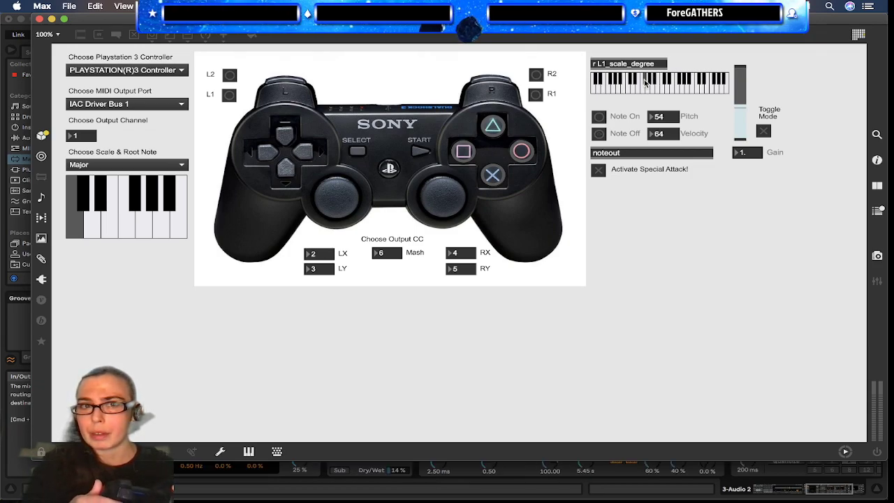
pyautogui.click(648, 91)
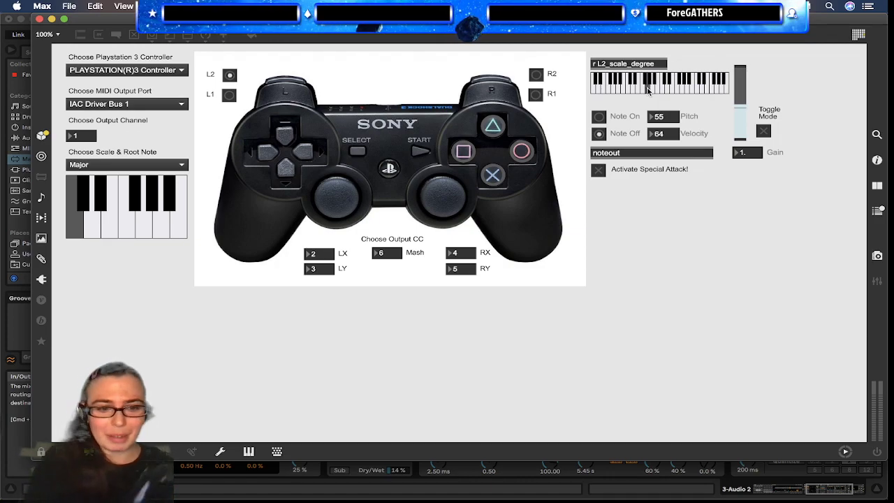
# Step: Switch to Ableton Live and move the Delay device to the end of the 3-Audio 2 effect chain, after Auto Filter
pyautogui.press('super+Tab')
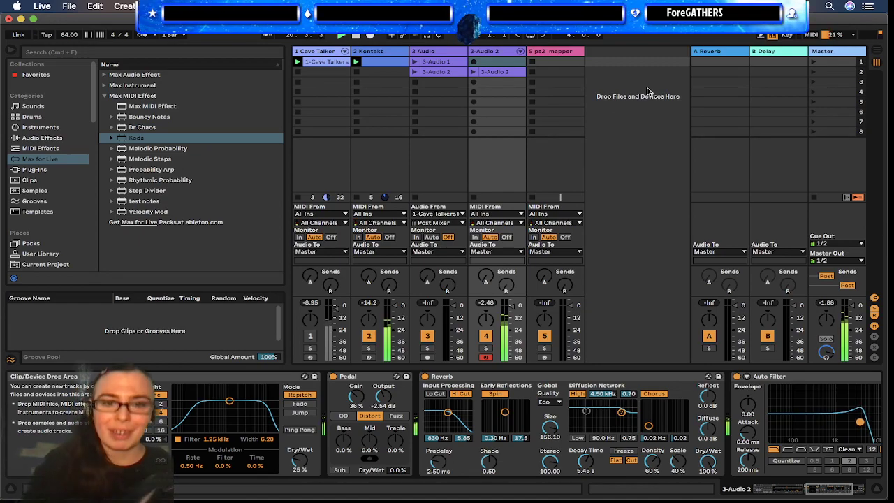
pyautogui.moveTo(192, 377)
pyautogui.mouseDown()
pyautogui.moveTo(629, 445)
pyautogui.moveTo(869, 440)
pyautogui.mouseUp()
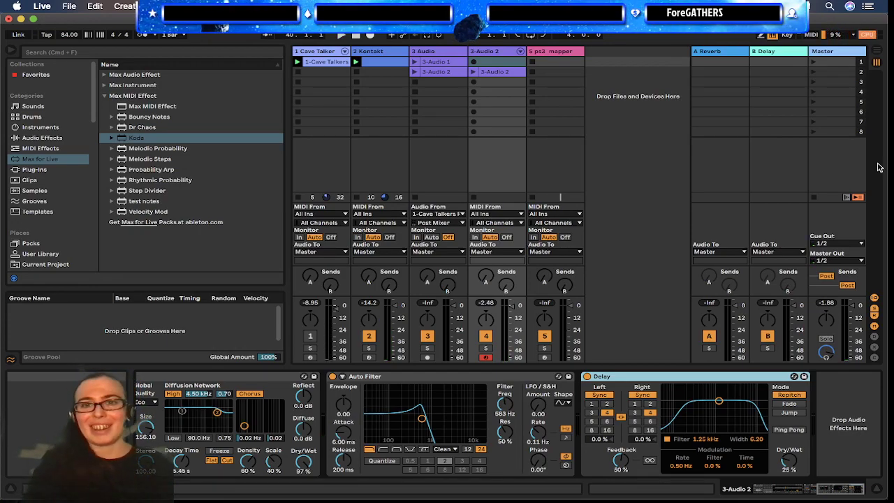
# Step: Replace the ps3_mapper track with a new empty MIDI track and select it
pyautogui.click(546, 57)
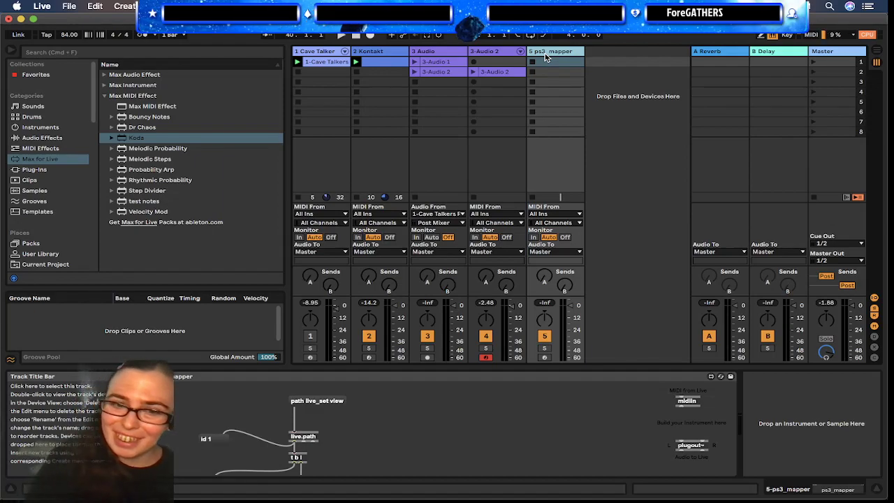
pyautogui.press('Delete')
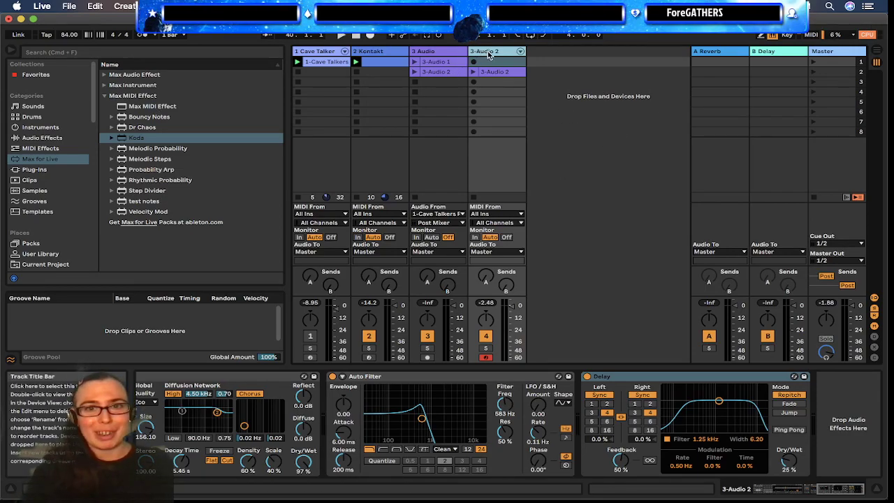
pyautogui.press('super+shift+t')
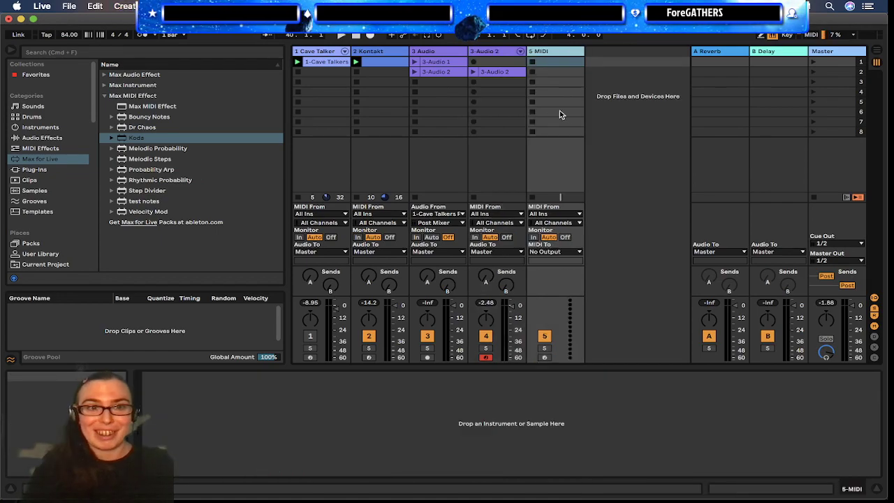
pyautogui.click(570, 72)
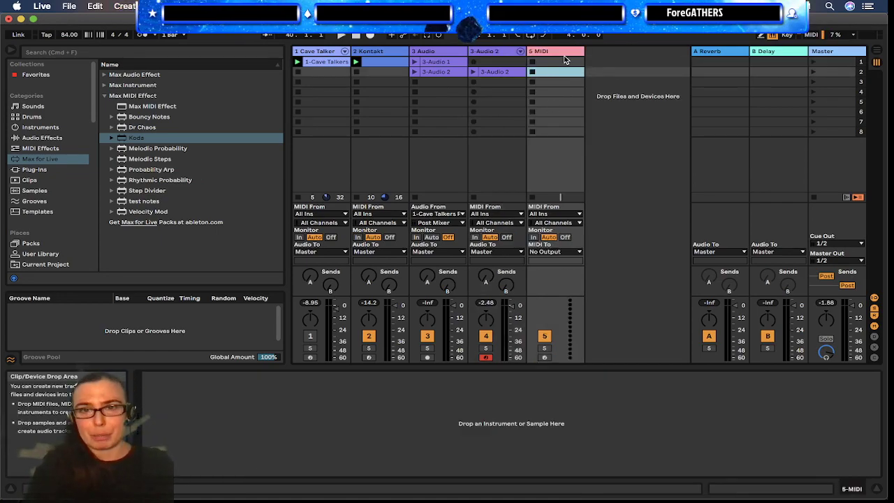
pyautogui.click(564, 61)
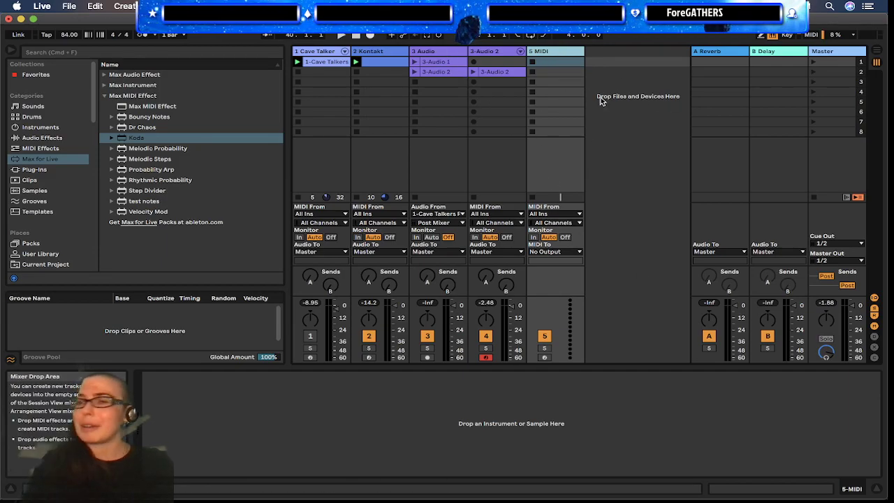
# Step: Switch to Chrome and run the previous Google search for splice audiaire "koda"
pyautogui.press('super+Tab')
pyautogui.press('super+Tab')
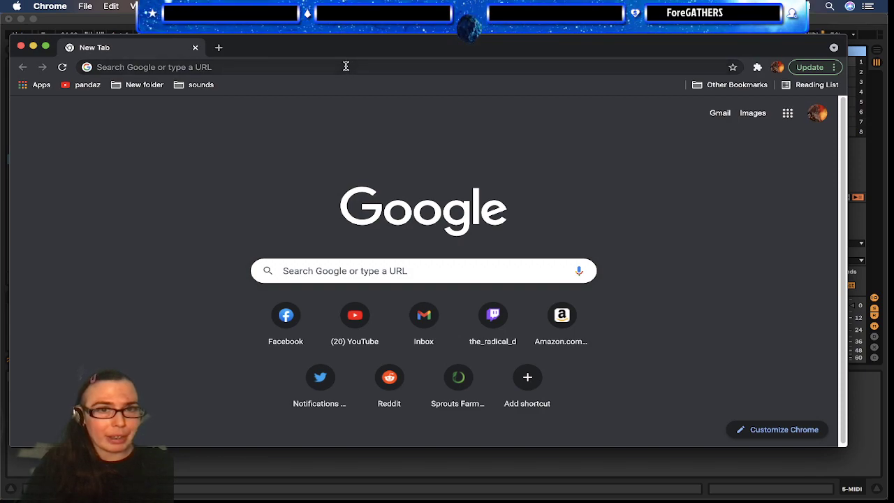
pyautogui.click(345, 67)
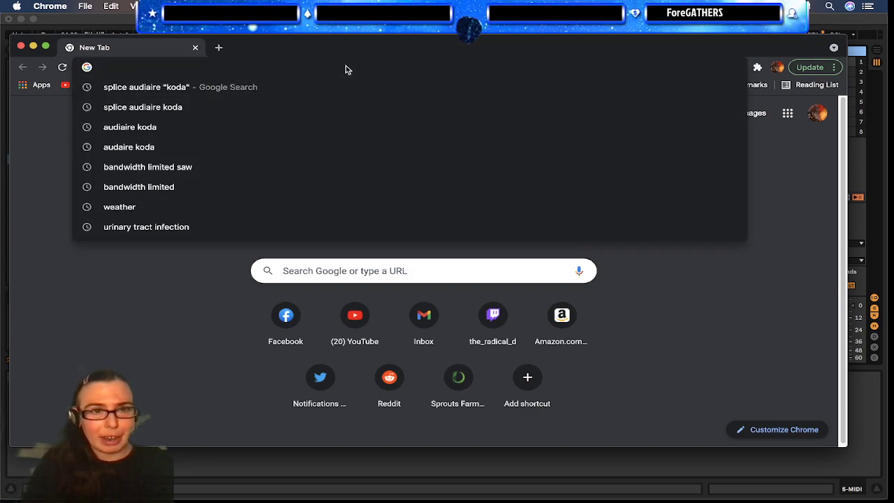
pyautogui.press('Down')
pyautogui.press('Return')
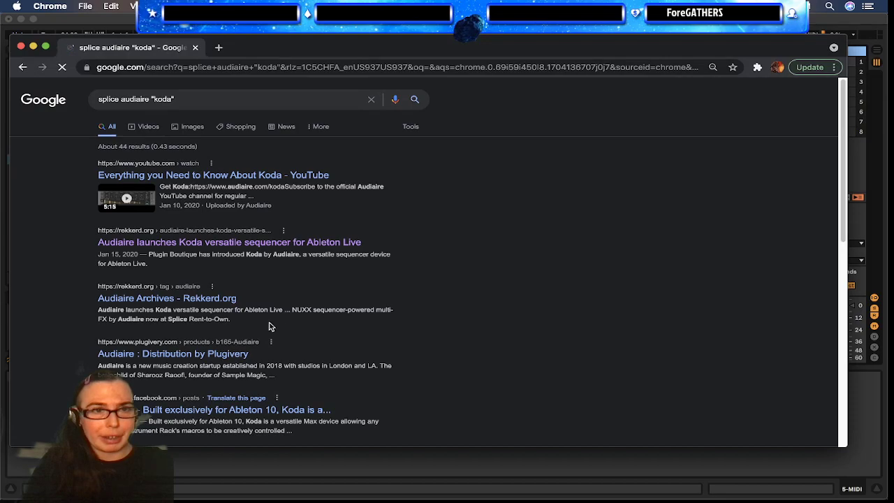
# Step: Look through the search results and open the YouTube video "Everything you Need to Know About Koda"
pyautogui.scroll(-1, 247, 275)
pyautogui.scroll(-1, 283, 307)
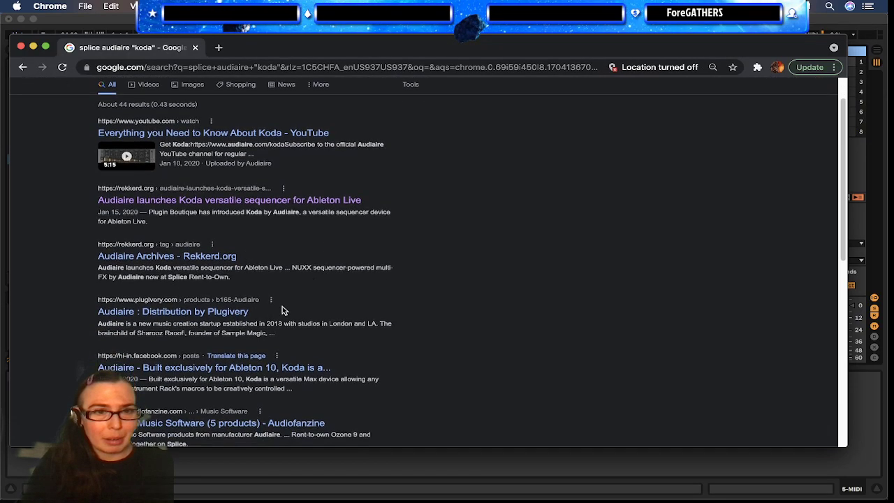
pyautogui.scroll(2, 283, 308)
pyautogui.scroll(-1, 354, 291)
pyautogui.scroll(1, 279, 307)
pyautogui.scroll(-1, 183, 326)
pyautogui.scroll(1, 197, 331)
pyautogui.scroll(-2, 198, 331)
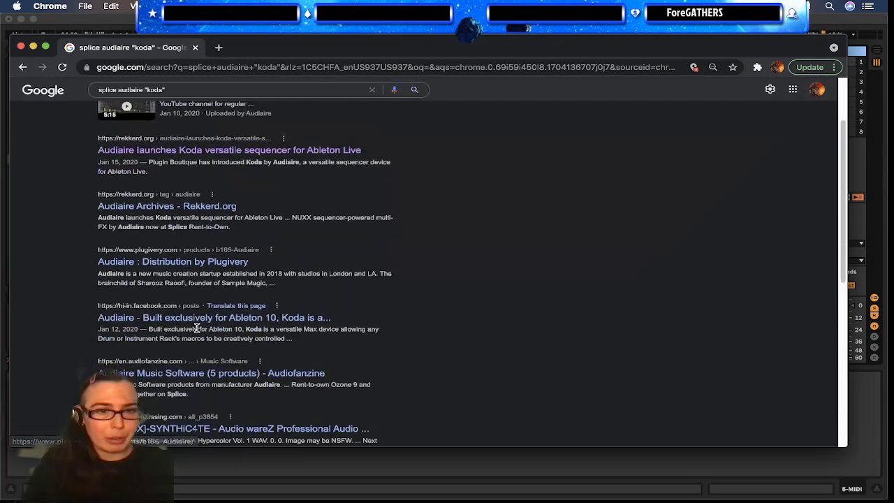
pyautogui.scroll(3, 216, 293)
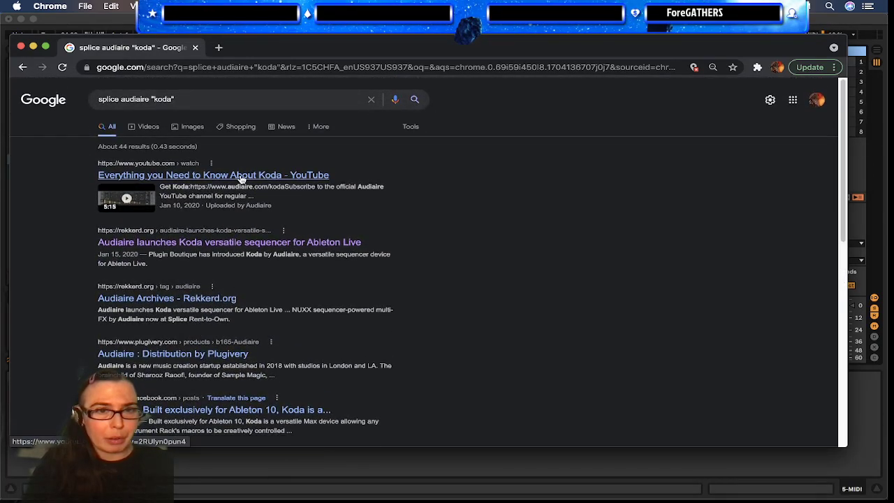
pyautogui.click(241, 176)
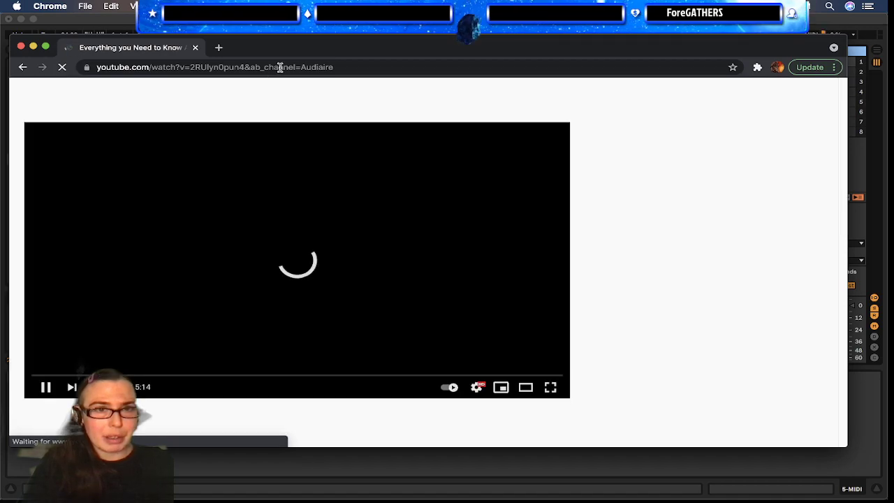
# Step: Clear the Koda video's address and close its browser tab
pyautogui.click(269, 69)
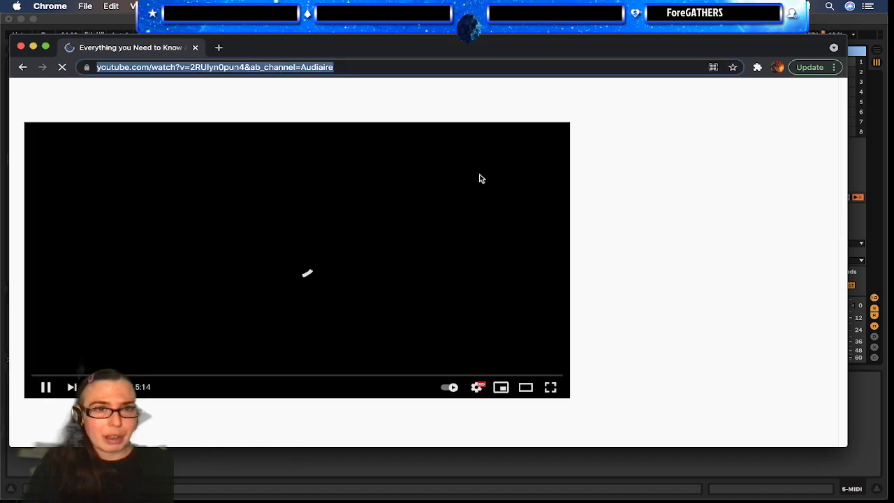
pyautogui.press('BackSpace')
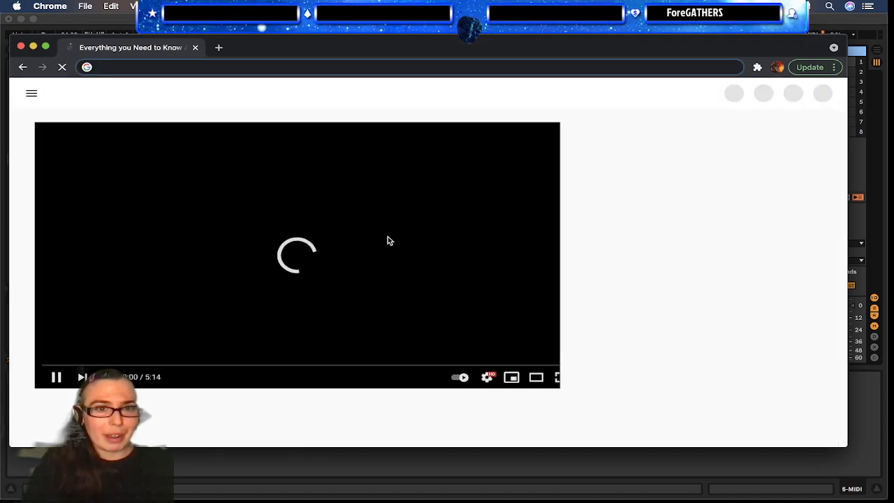
pyautogui.click(387, 236)
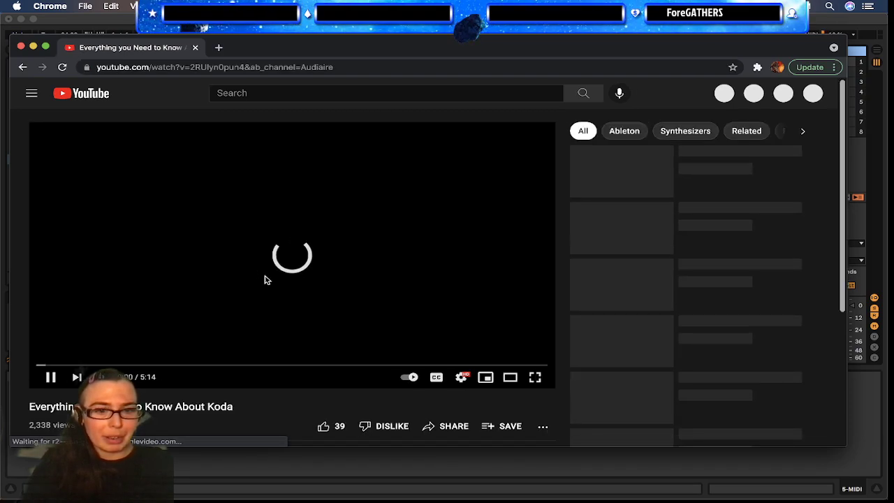
pyautogui.press('super+w')
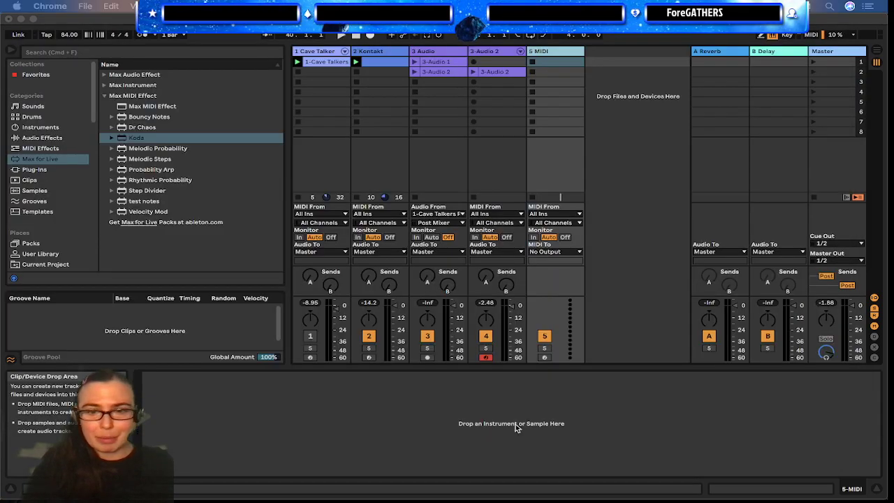
# Step: Switch to the Max patch with the PlayStation 3 controller mapping
pyautogui.press('super+Tab')
pyautogui.press('super+Tab')
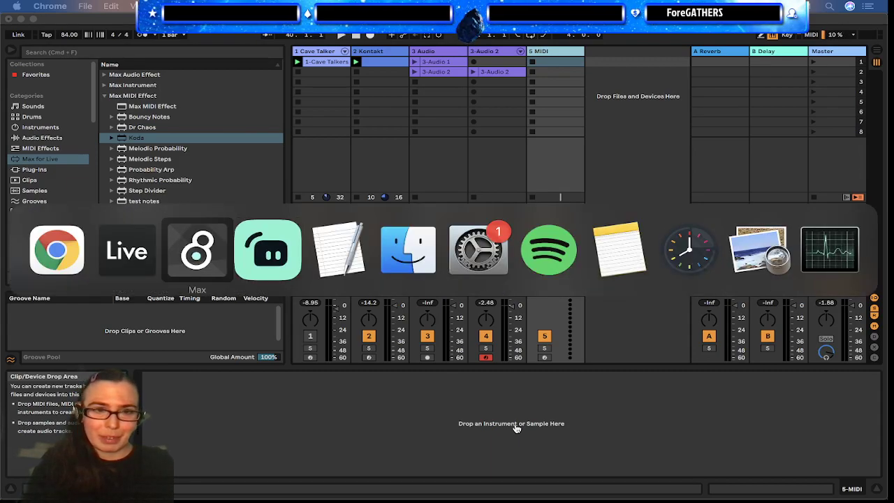
pyautogui.press('super+Tab')
pyautogui.press('super+Tab')
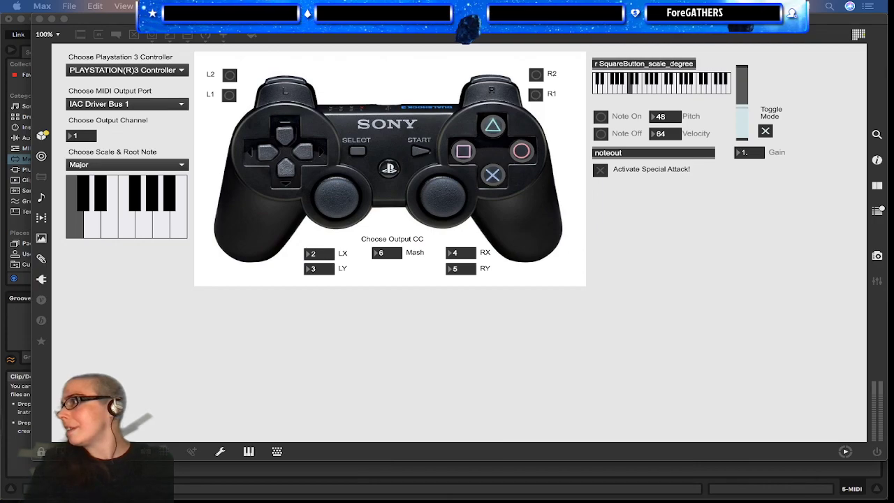
# Step: Switch to the Ableton Live set
pyautogui.press('super+Tab')
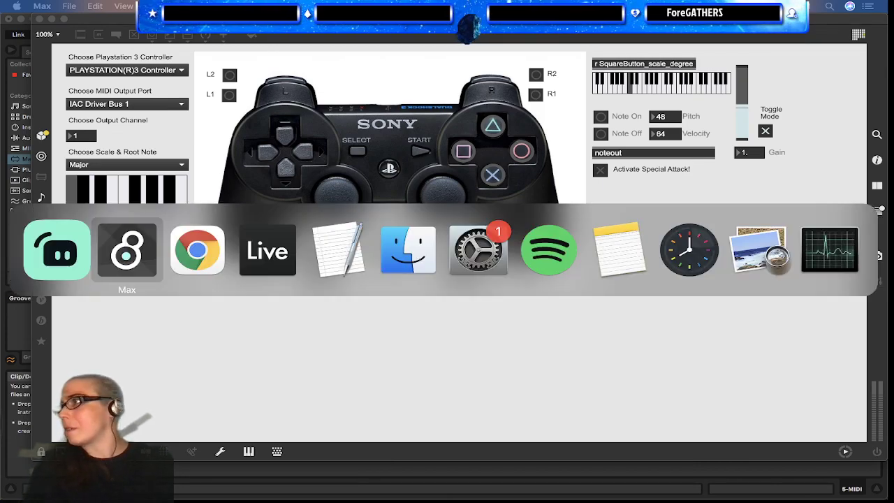
pyautogui.press('super+Tab')
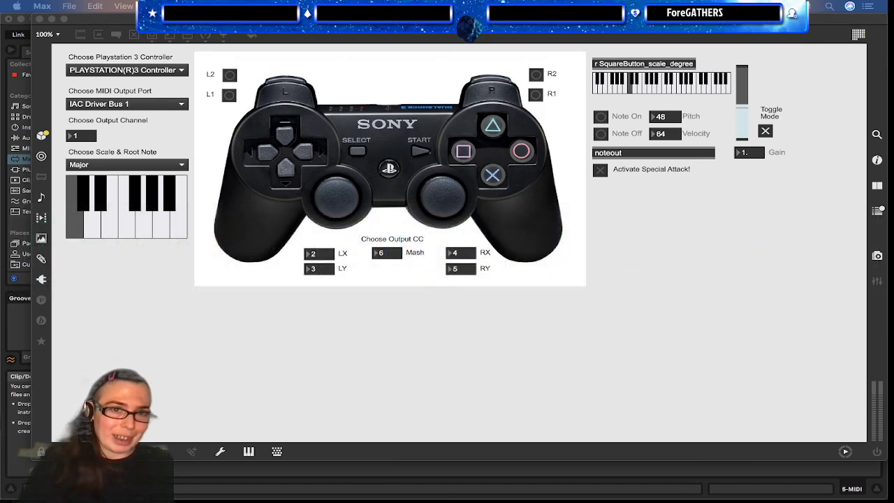
pyautogui.press('super+Tab')
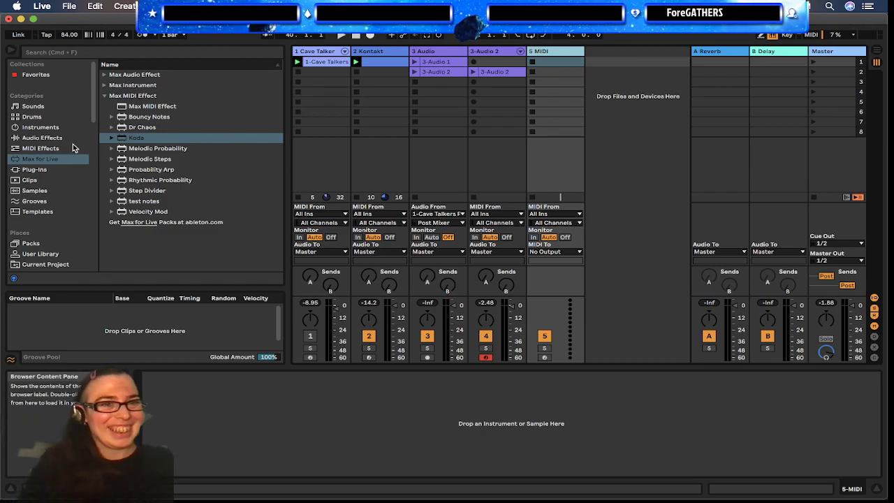
# Step: Look through the effects and instruments categories and examine the Drum Rack presets in the Others folder
pyautogui.click(38, 138)
pyautogui.click(40, 148)
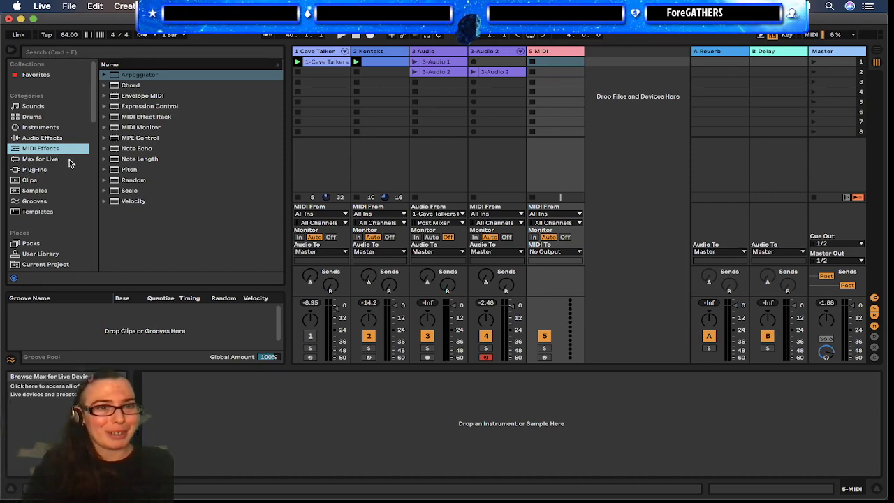
pyautogui.click(41, 127)
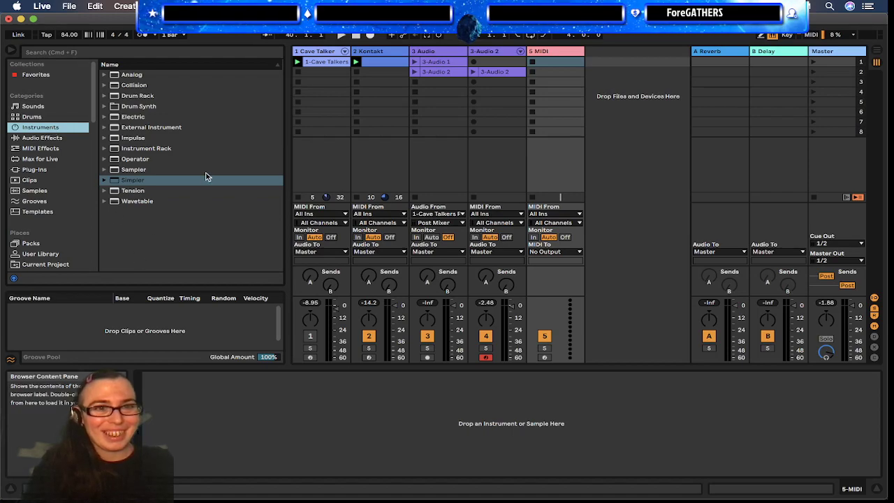
pyautogui.click(168, 96)
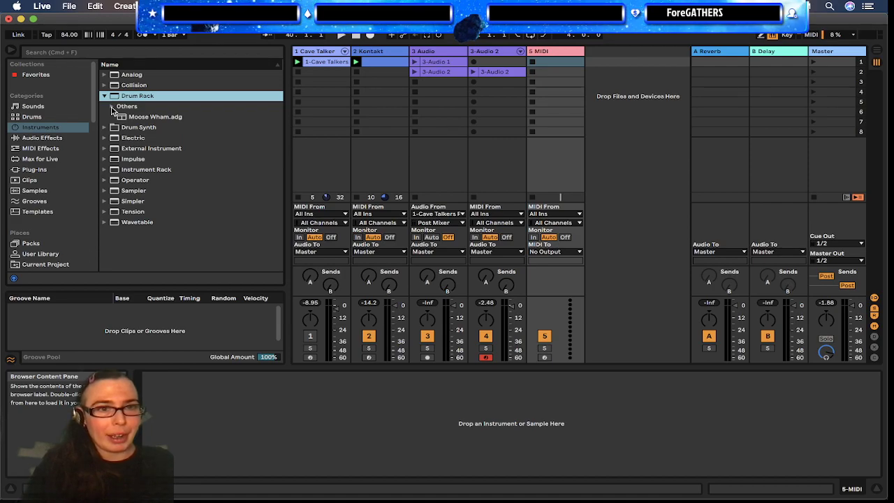
pyautogui.click(112, 108)
pyautogui.scroll(-15, 148, 217)
pyautogui.scroll(-12, 149, 217)
pyautogui.scroll(-12, 149, 217)
pyautogui.scroll(-12, 149, 217)
pyautogui.scroll(20, 149, 216)
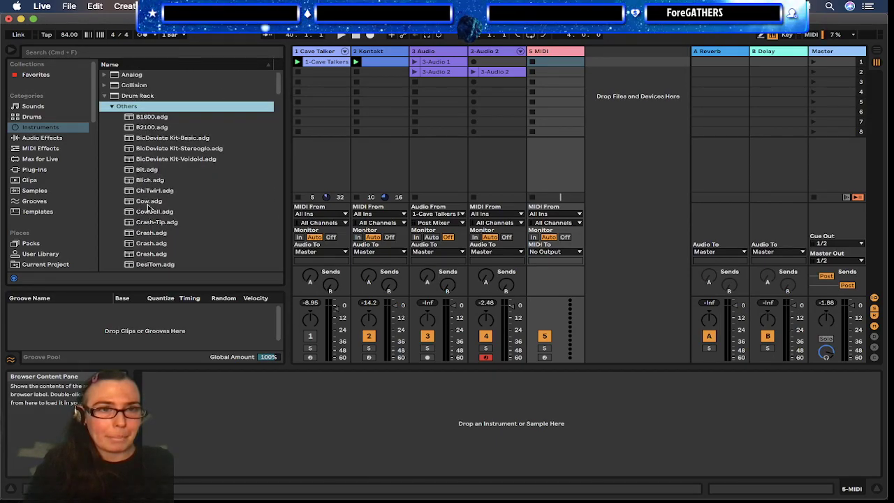
pyautogui.click(111, 106)
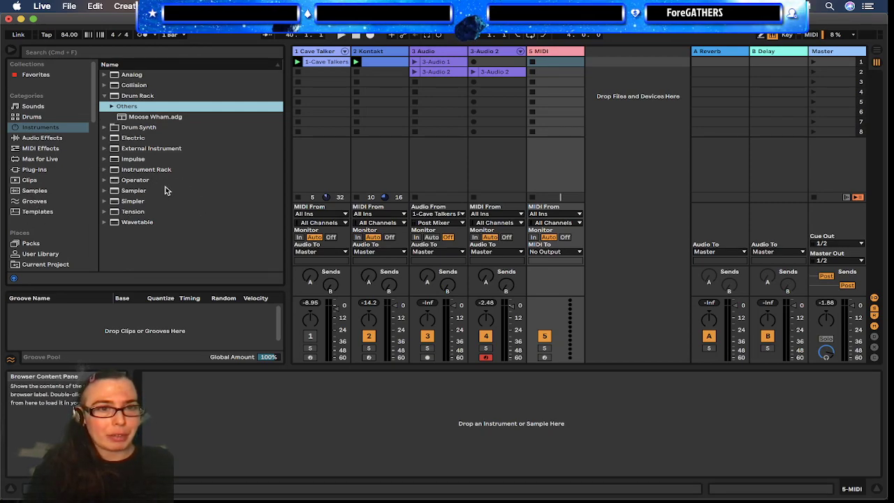
# Step: Look through the Drum Rack presets in Others once more and examine the Drum Synth devices
pyautogui.click(104, 98)
pyautogui.click(113, 108)
pyautogui.scroll(-10, 130, 175)
pyautogui.scroll(-15, 130, 175)
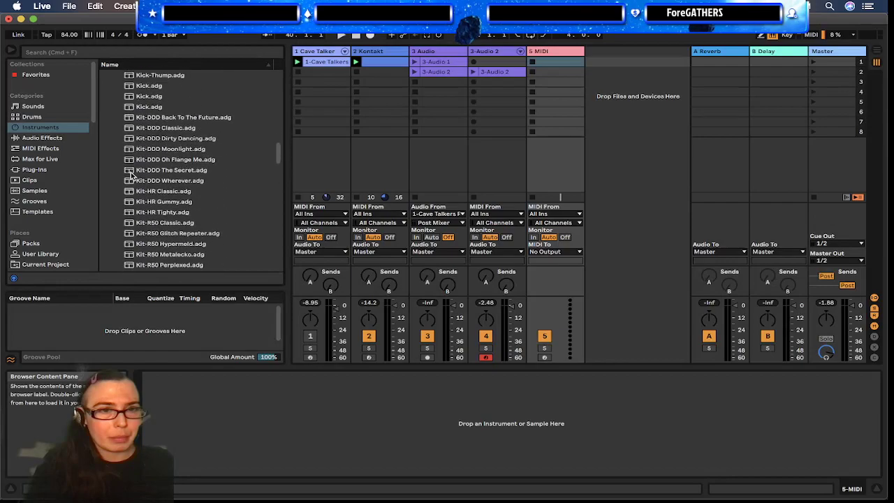
pyautogui.scroll(-8, 130, 174)
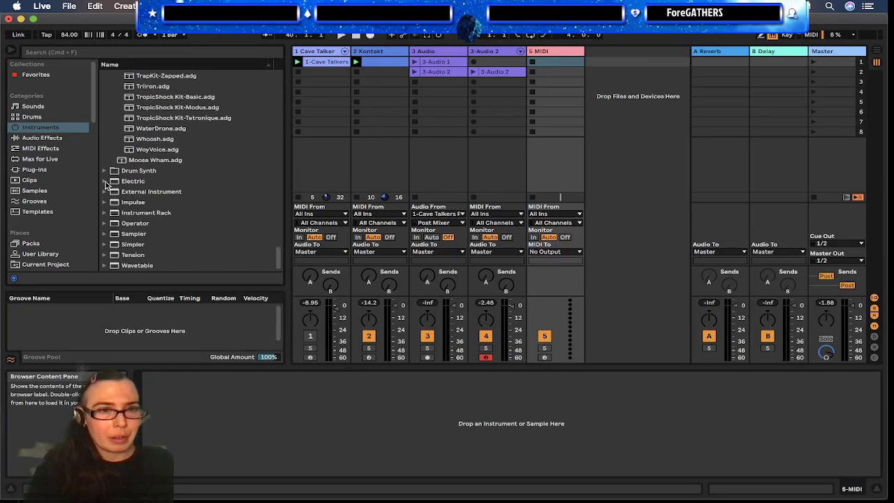
pyautogui.click(105, 171)
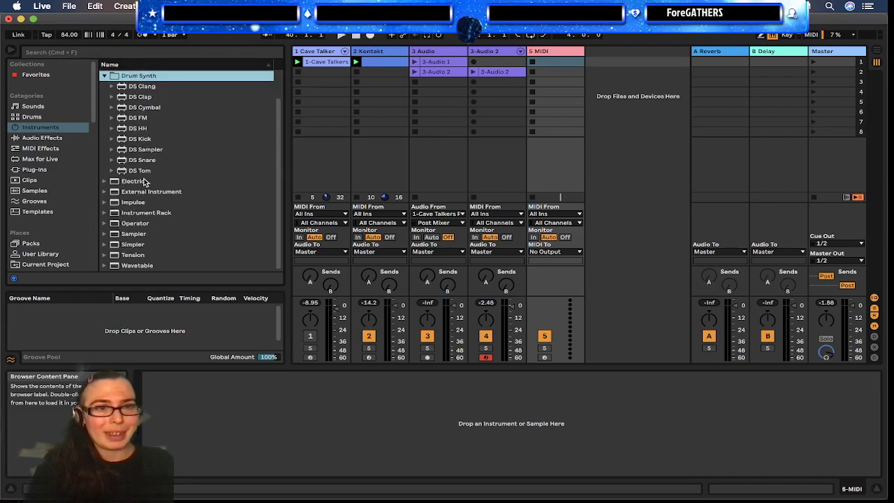
pyautogui.scroll(2, 138, 238)
pyautogui.scroll(-2, 137, 238)
pyautogui.scroll(3, 166, 222)
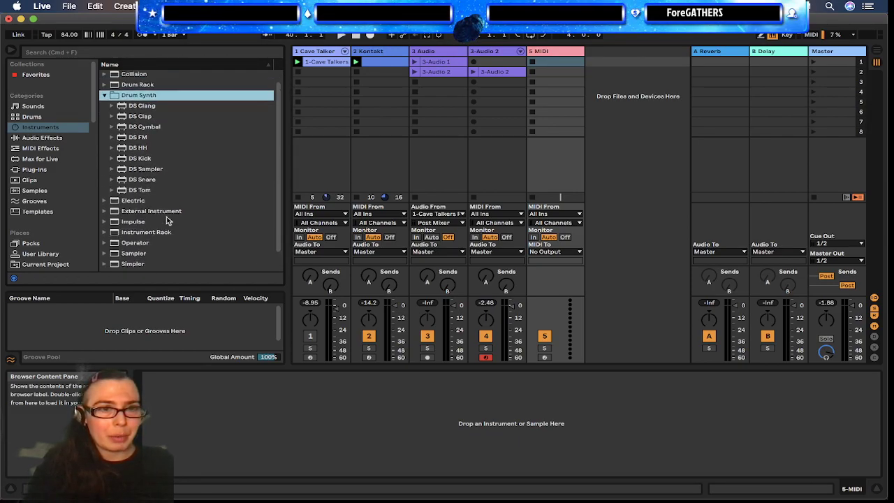
# Step: Look through the Sounds, Clips and Samples categories for material for the empty MIDI track
pyautogui.click(33, 106)
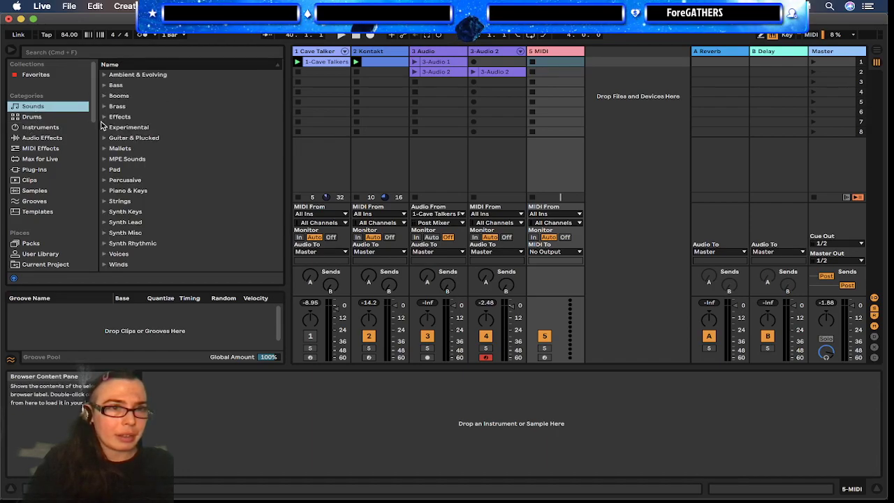
pyautogui.scroll(-2, 66, 136)
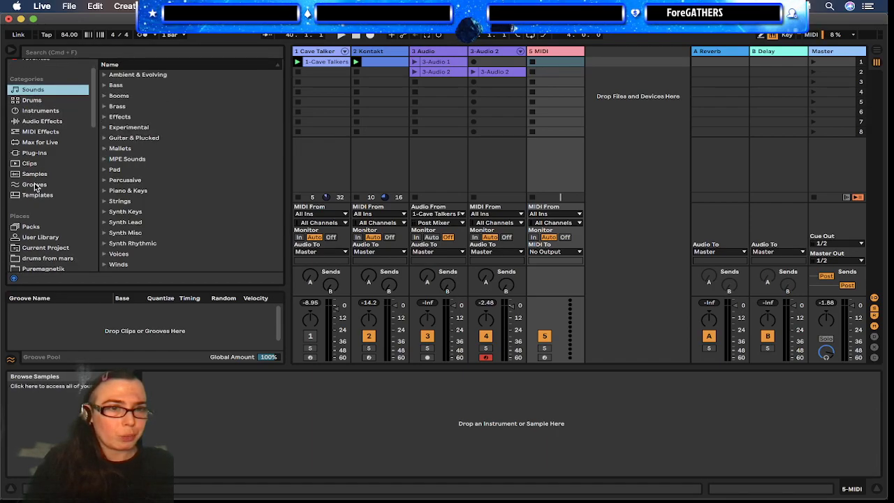
pyautogui.click(75, 163)
pyautogui.click(72, 175)
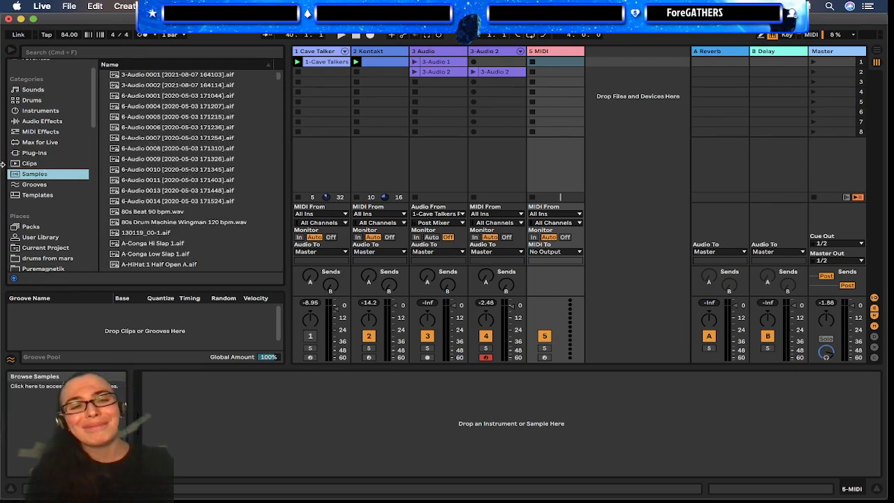
pyautogui.scroll(-2, 48, 173)
pyautogui.scroll(2, 49, 174)
pyautogui.scroll(-5, 49, 173)
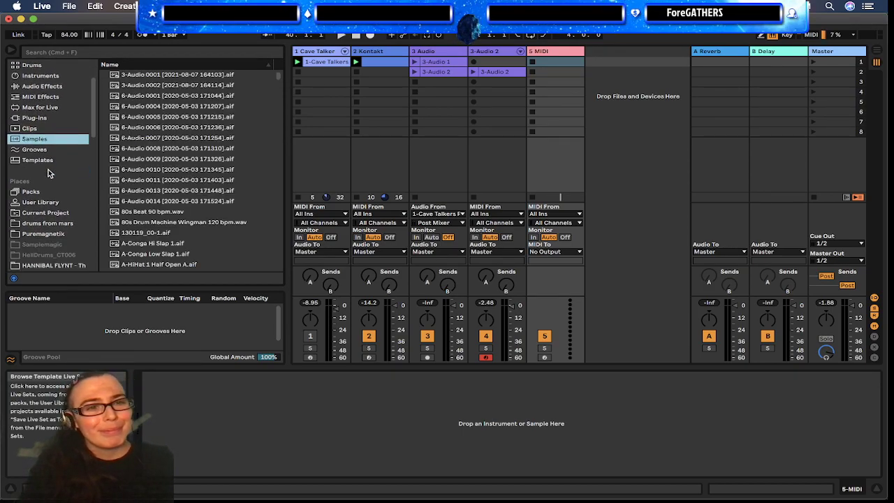
pyautogui.scroll(3, 49, 173)
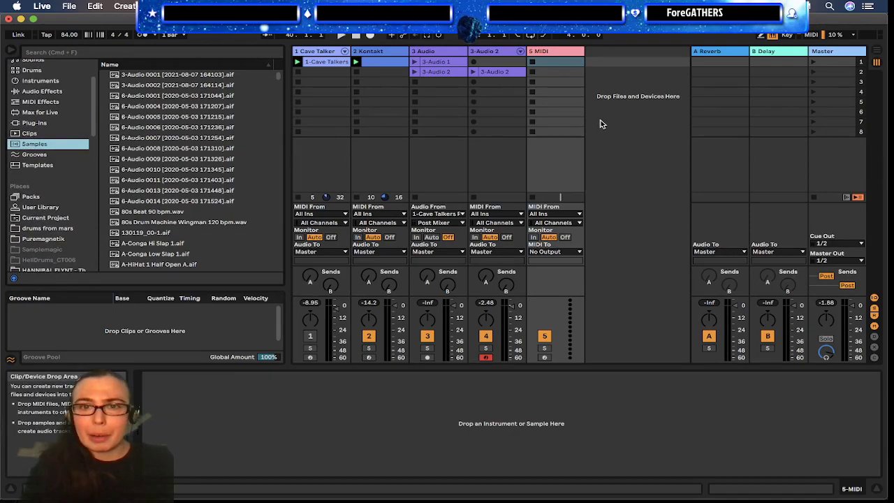
# Step: Load 808 Depth Charger Kit.adg from the Drums category onto the empty MIDI track 5
pyautogui.click(42, 123)
pyautogui.click(46, 102)
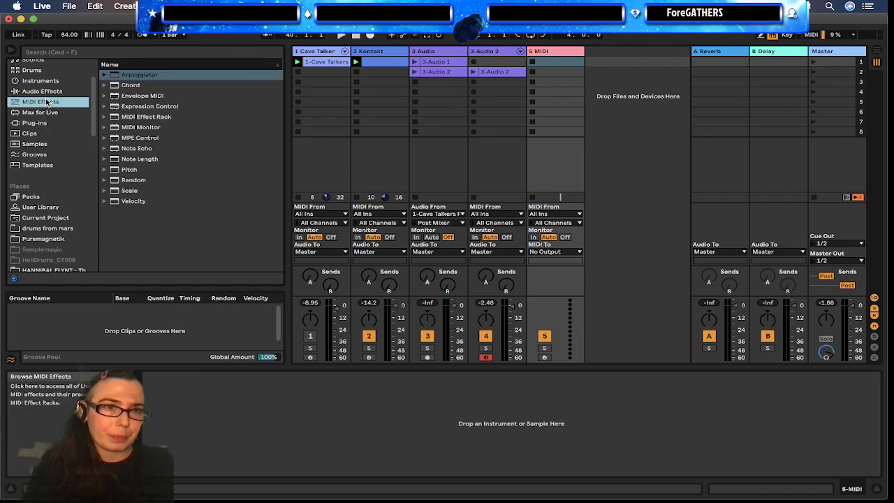
pyautogui.click(40, 81)
pyautogui.scroll(2, 42, 98)
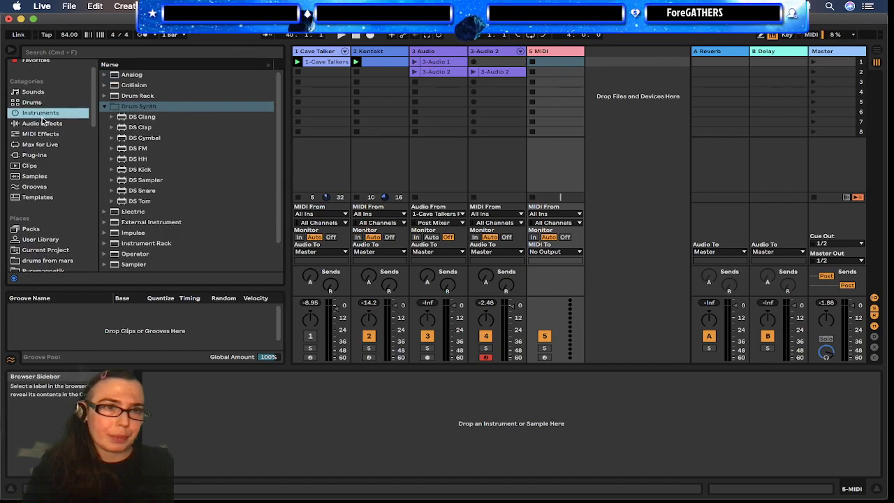
pyautogui.click(42, 104)
pyautogui.scroll(-5, 146, 199)
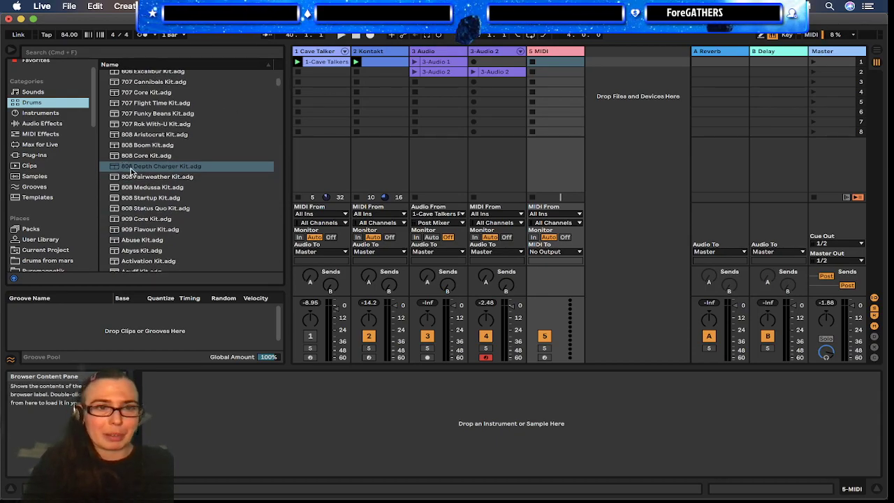
pyautogui.scroll(-3, 205, 159)
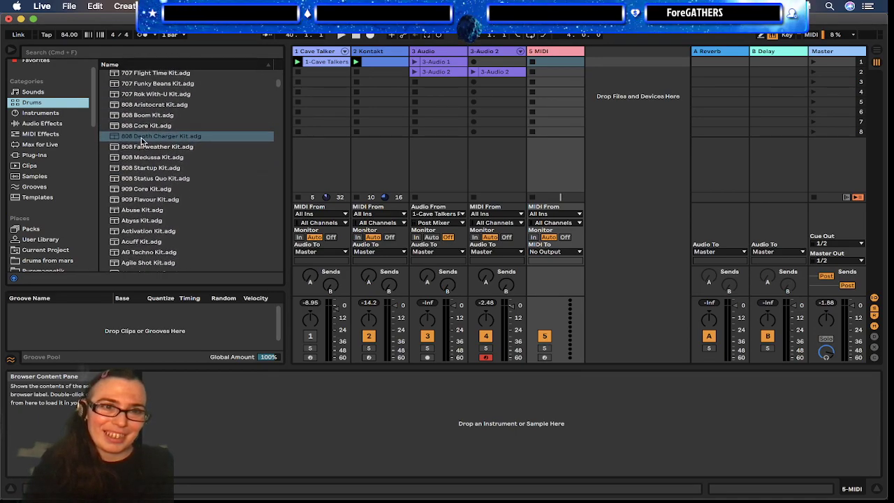
pyautogui.click(144, 137)
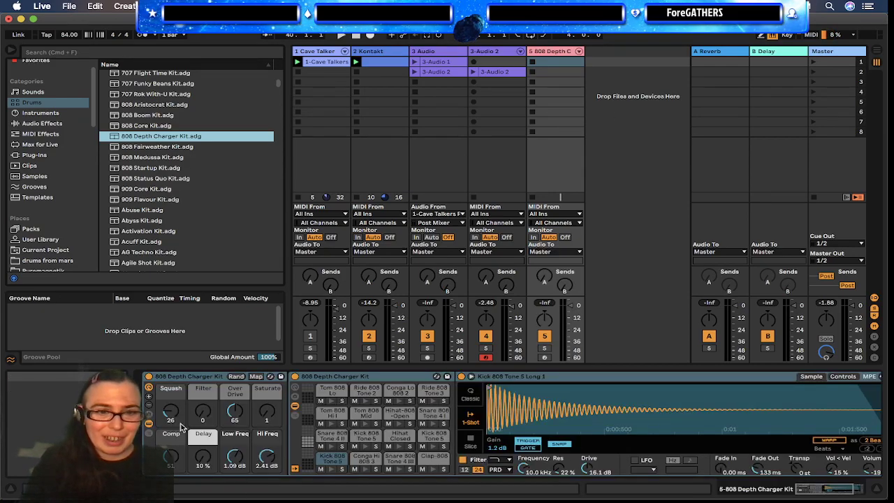
# Step: Insert the Koda Max MIDI effect in front of the 808 Depth Charger Kit on track 5
pyautogui.click(40, 144)
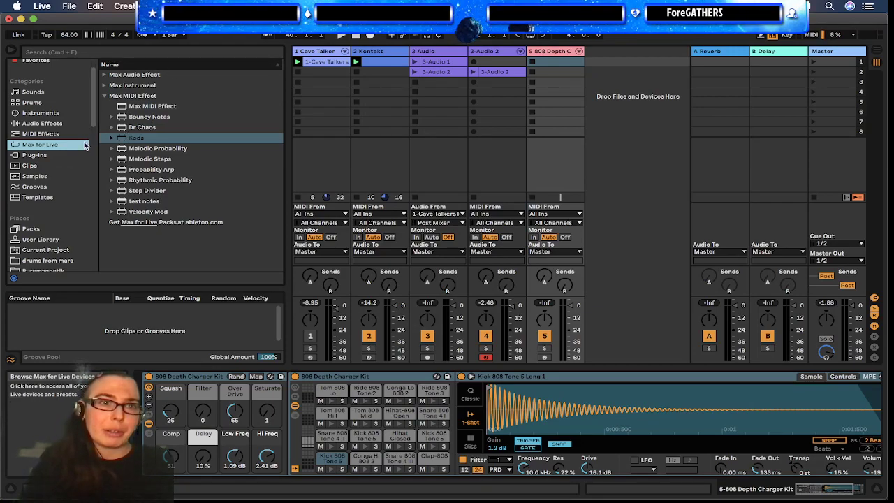
pyautogui.moveTo(129, 139); pyautogui.dragTo(191, 148)
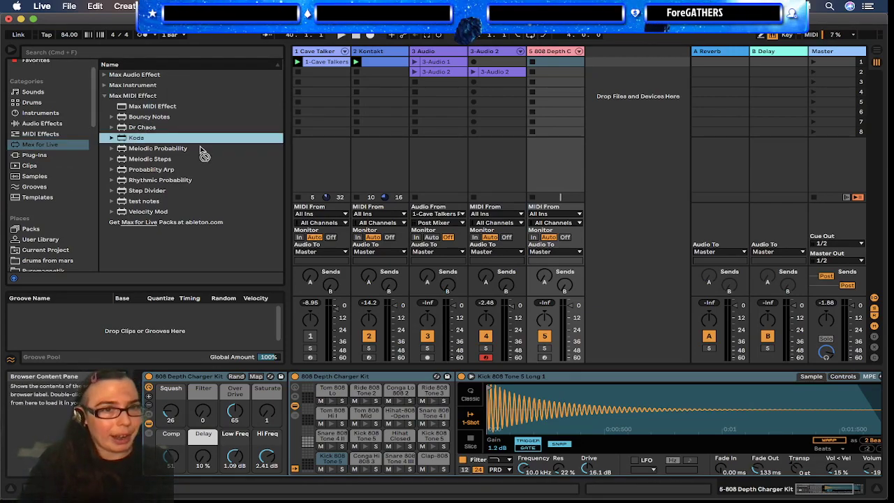
pyautogui.moveTo(206, 315); pyautogui.dragTo(160, 395)
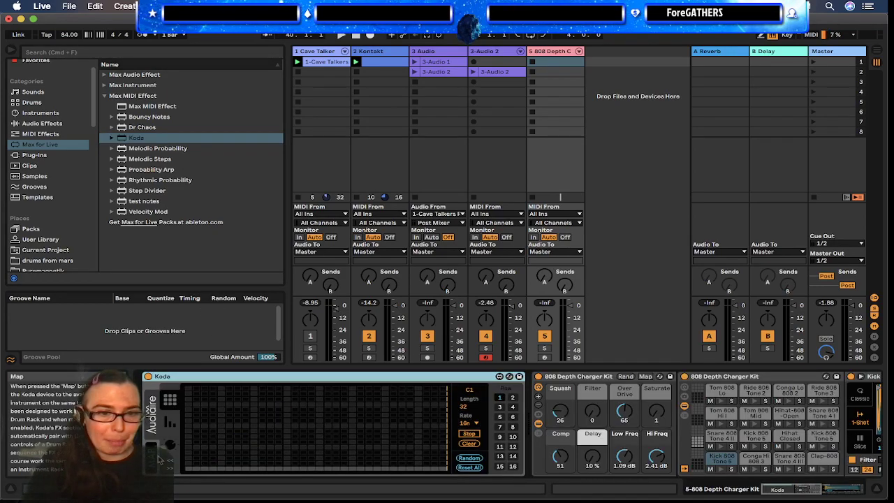
# Step: Map Koda to the 808 Depth Charger Kit, show its FX sequencers and check the rack's pads
pyautogui.click(169, 445)
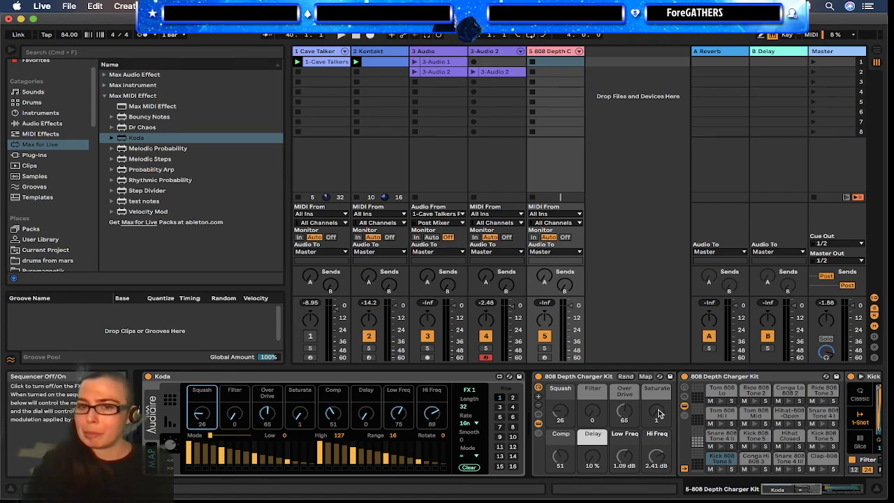
pyautogui.scroll(-4, 726, 426)
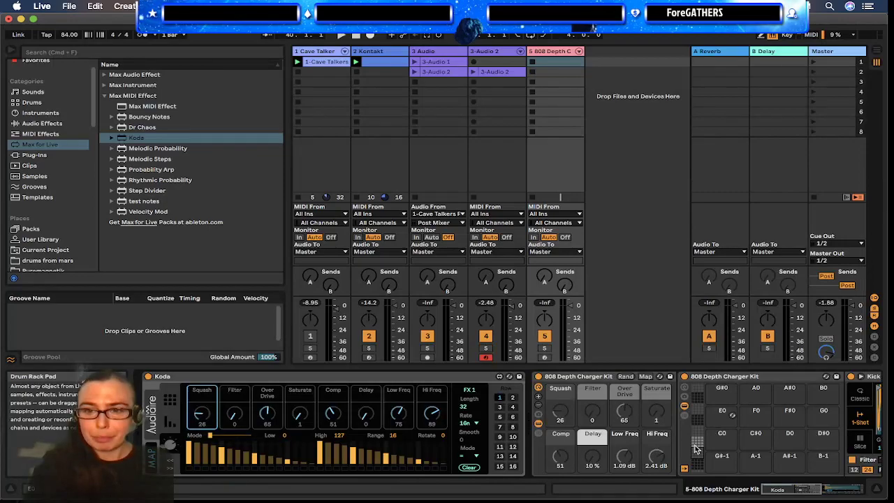
pyautogui.scroll(4, 694, 448)
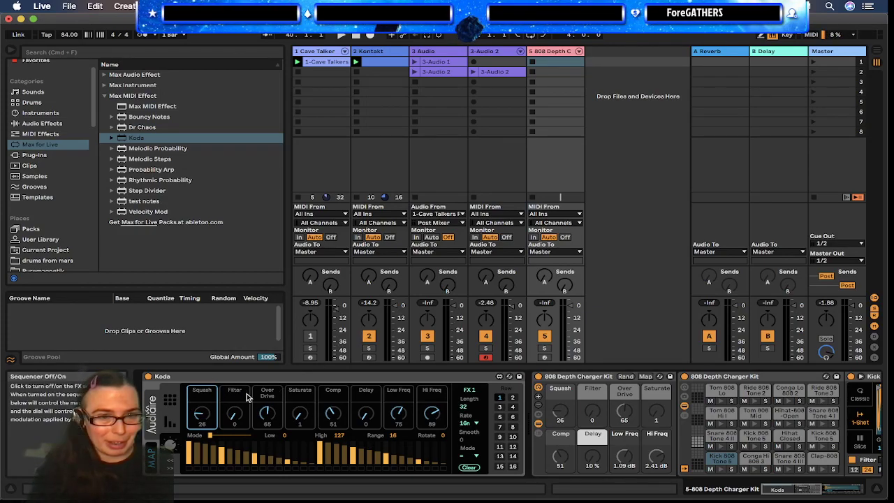
# Step: Create an empty MIDI clip in track 5's first slot and move record arming from track 4 to track 5
pyautogui.click(552, 64)
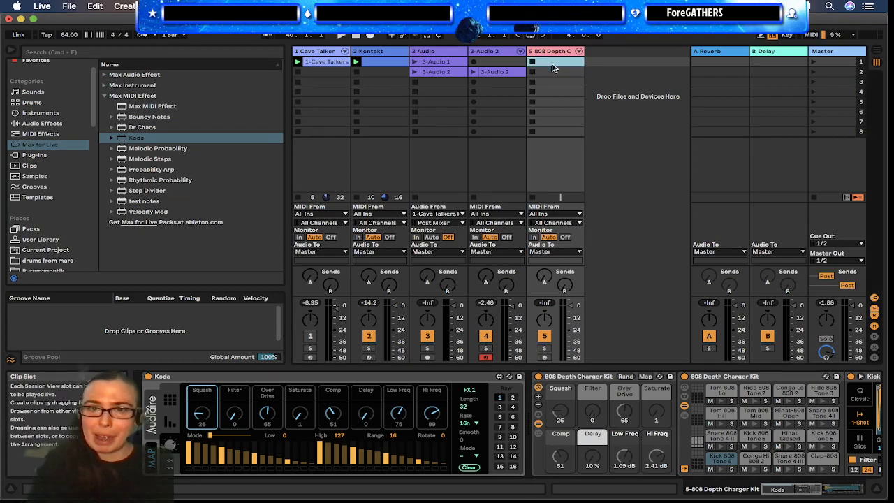
pyautogui.doubleClick(551, 65)
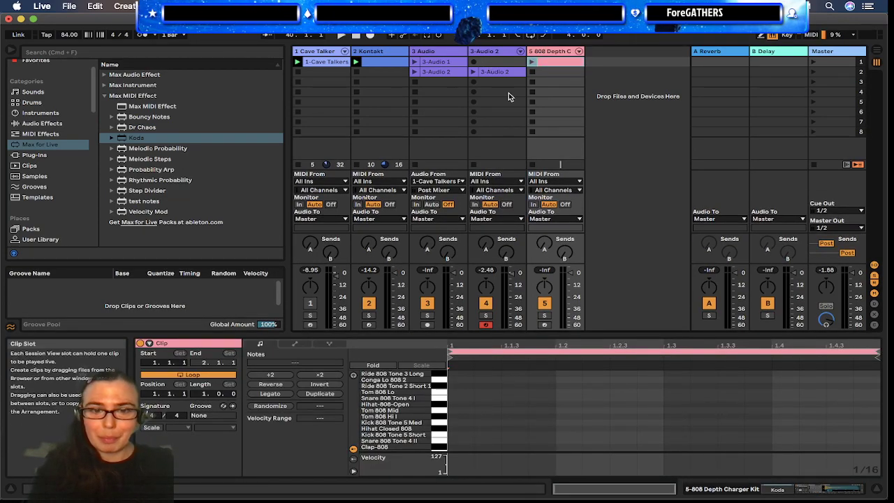
pyautogui.click(484, 325)
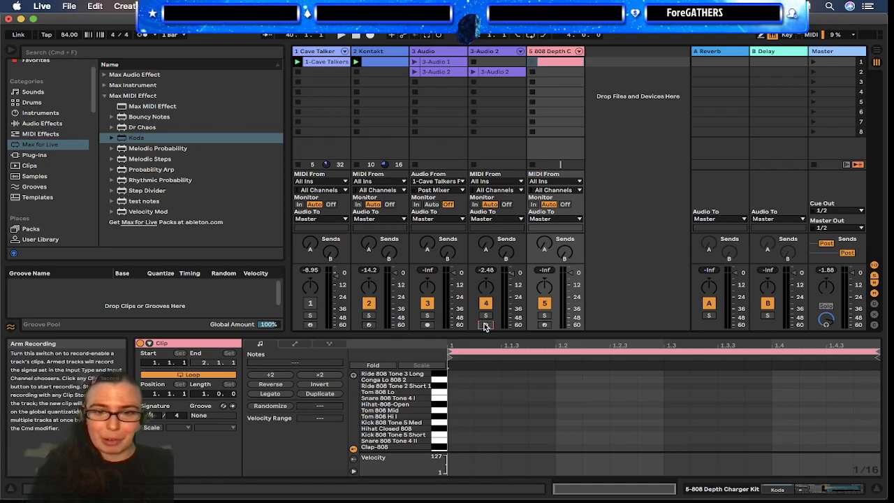
pyautogui.click(544, 325)
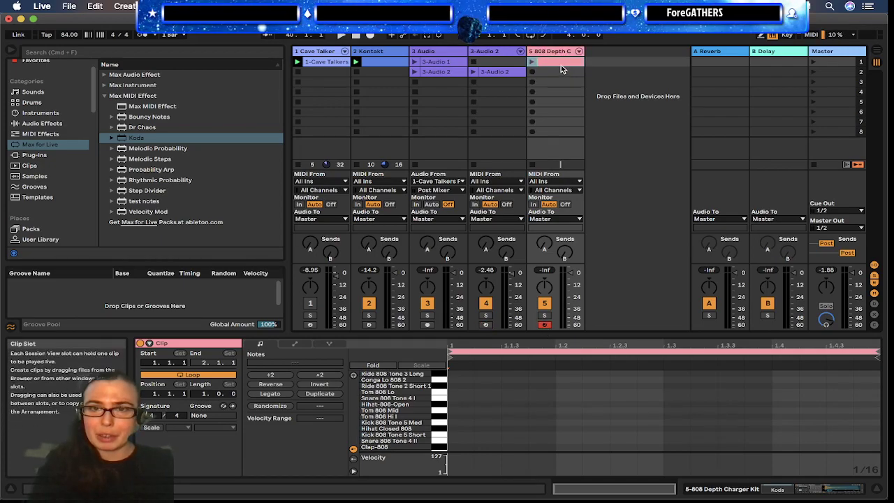
# Step: Add two consecutive 1/16 notes on Kick 808 Tone 5 Long at the clip's start and launch the clip
pyautogui.scroll(-2, 450, 449)
pyautogui.doubleClick(452, 448)
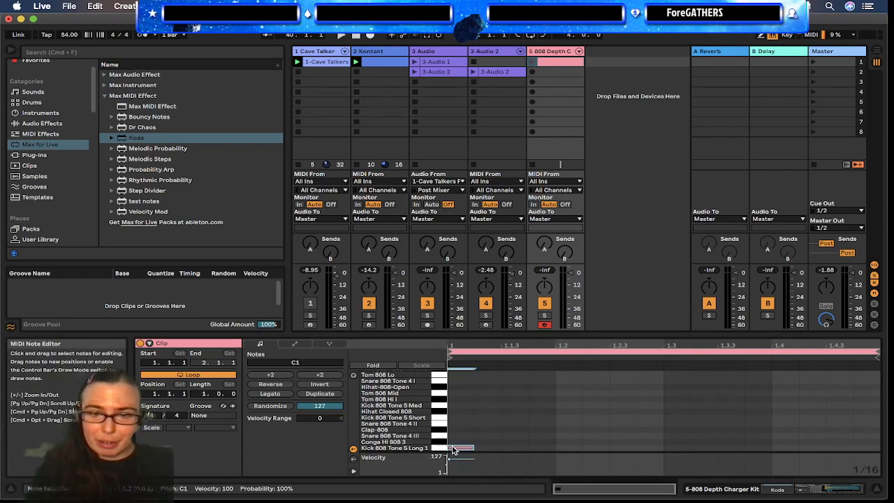
pyautogui.doubleClick(488, 448)
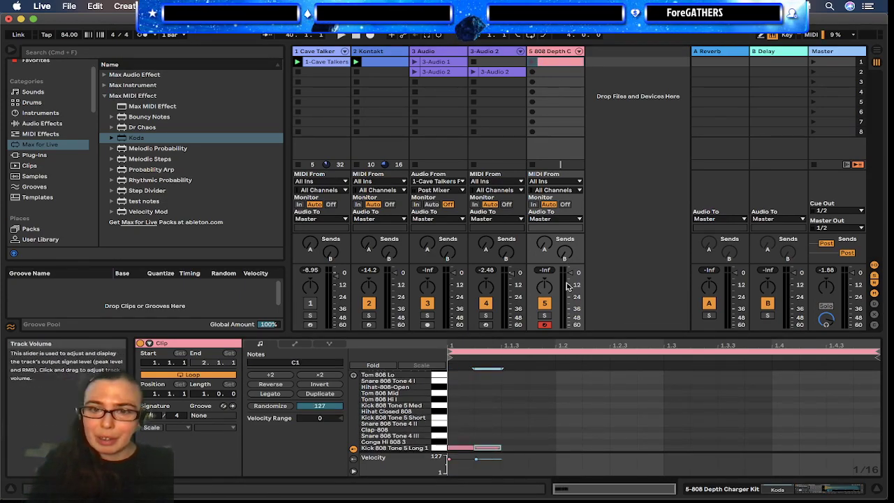
pyautogui.click(531, 62)
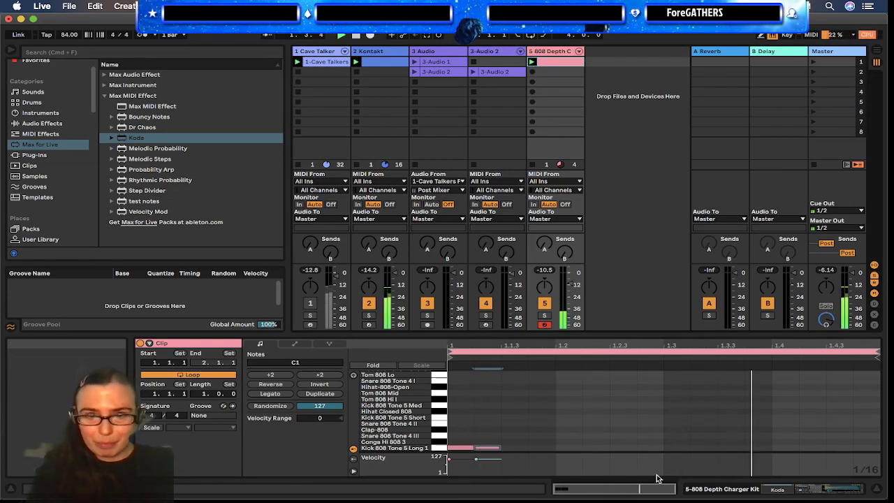
# Step: Switch track 2 off and back on to hear the drums without it, and enlarge the clip view
pyautogui.click(369, 302)
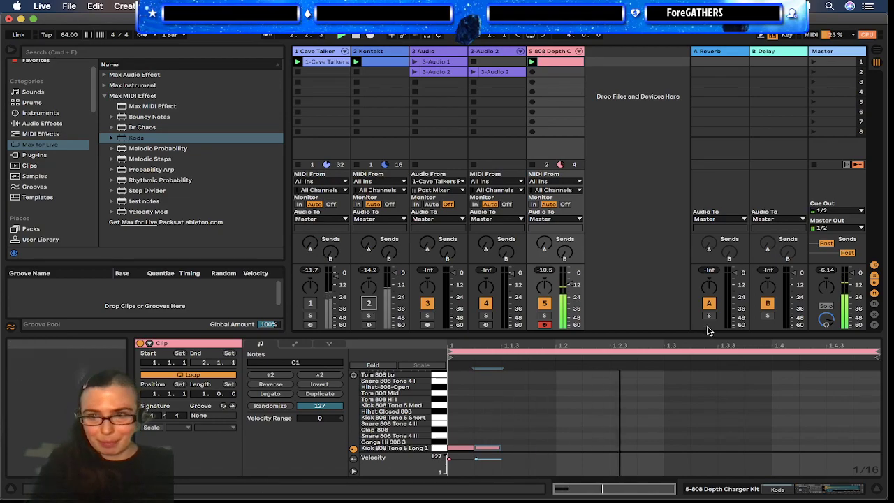
pyautogui.moveTo(687, 332); pyautogui.dragTo(660, 300)
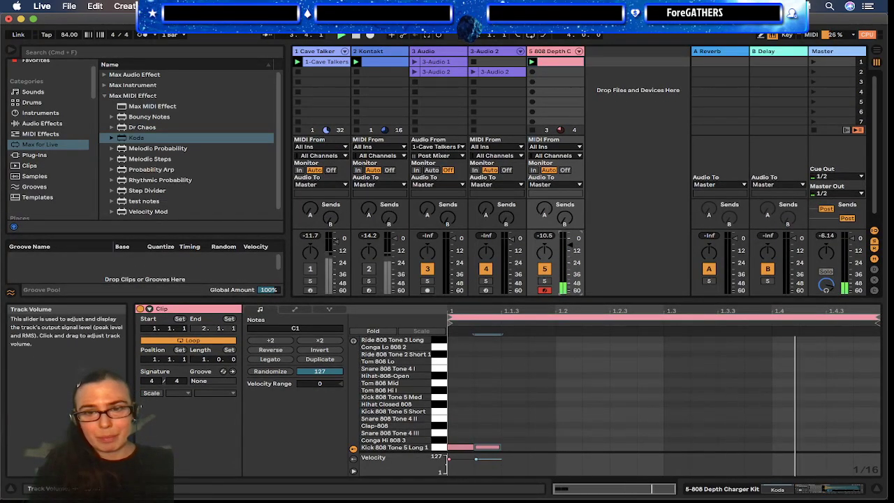
pyautogui.click(369, 268)
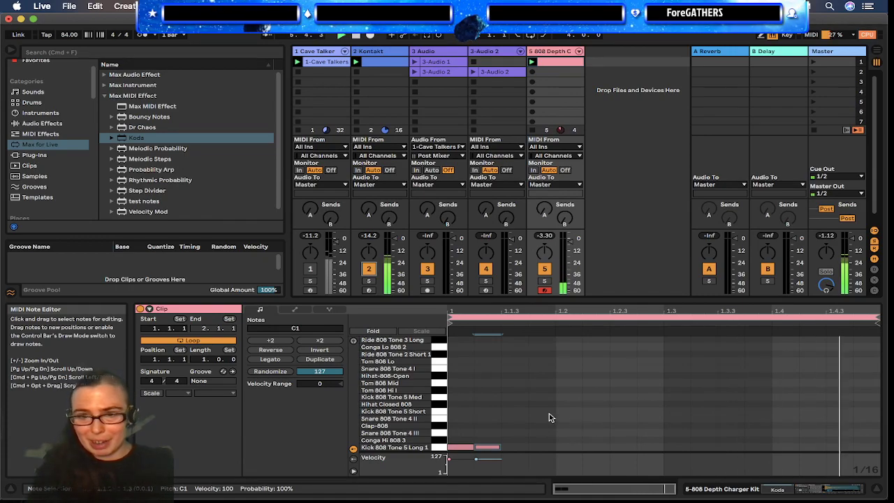
# Step: Add a 1/16 Clap-808 note at 1.2, followed by two consecutive 1/16 notes on Kick 808 Tone 5 Long
pyautogui.click(567, 421)
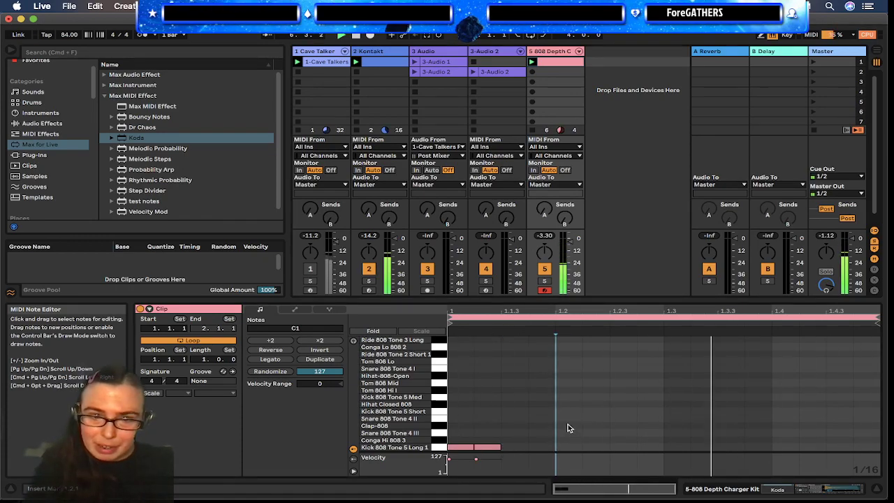
pyautogui.doubleClick(568, 418)
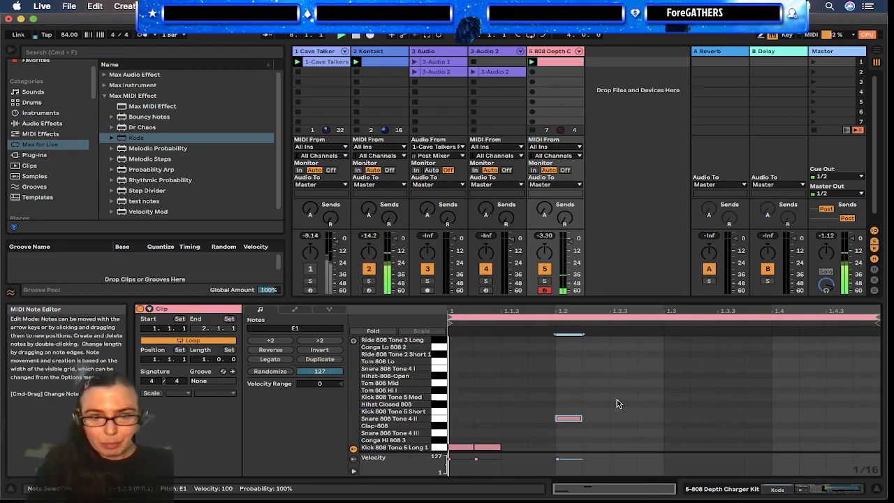
pyautogui.press('Down')
pyautogui.press('Down')
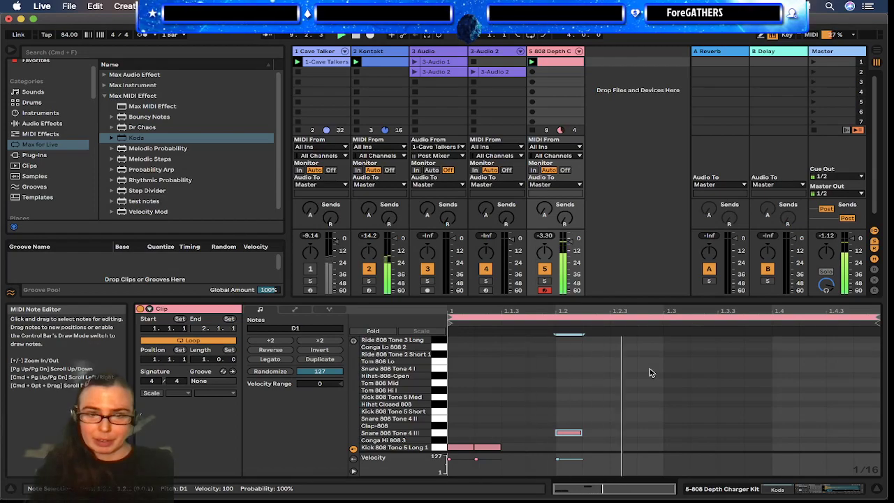
pyautogui.press('Up')
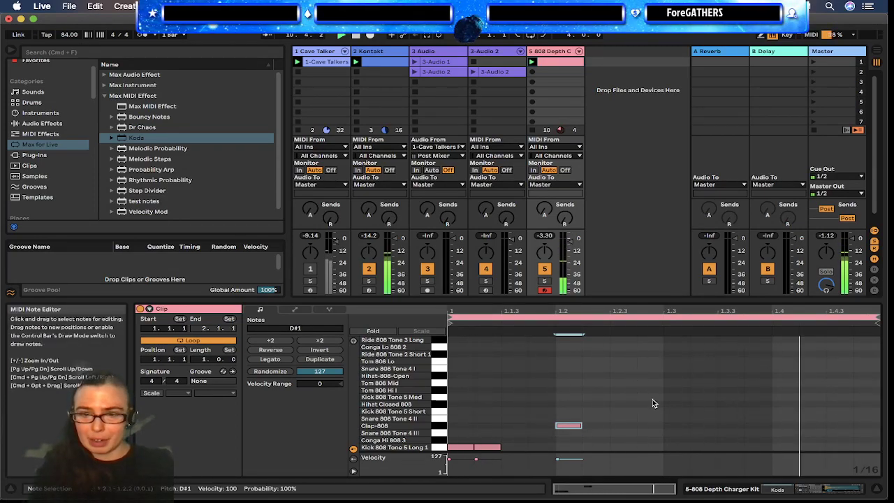
pyautogui.doubleClick(595, 447)
pyautogui.press('super+d')
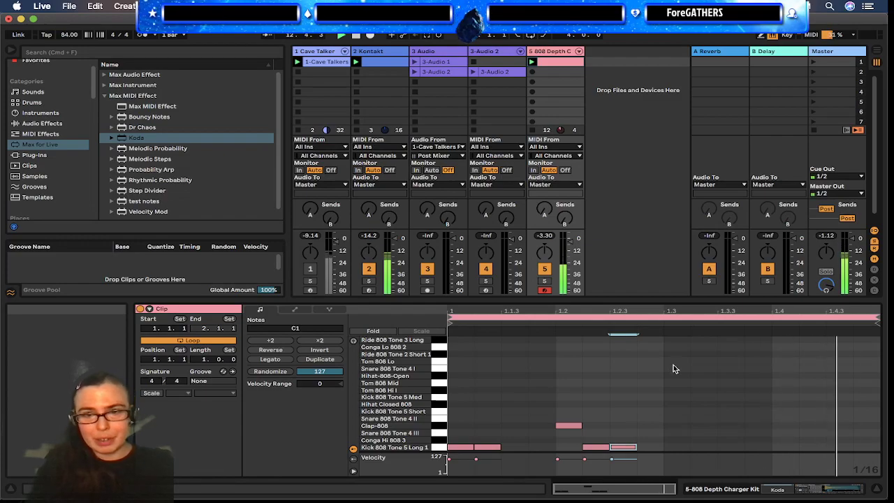
# Step: Add two 1/16 notes on Snare 808 Tone 4 III and place them on the bar's last two sixteenths, from 1.4.3
pyautogui.doubleClick(731, 432)
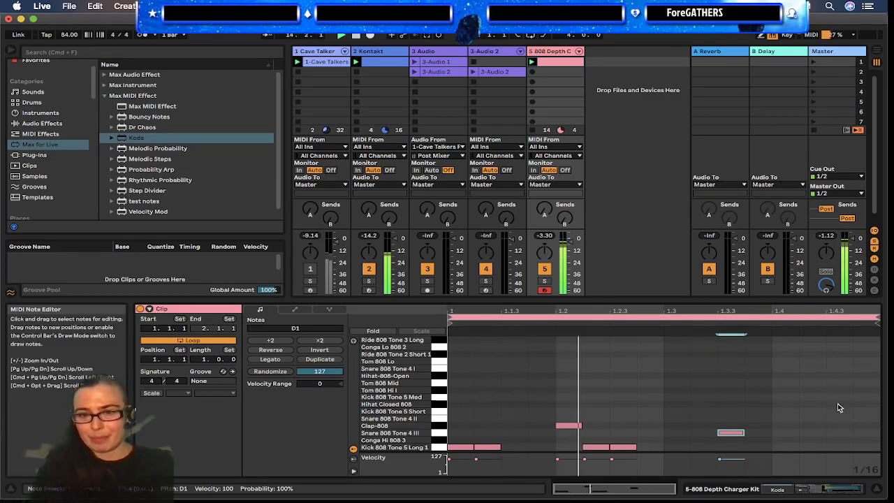
pyautogui.doubleClick(784, 434)
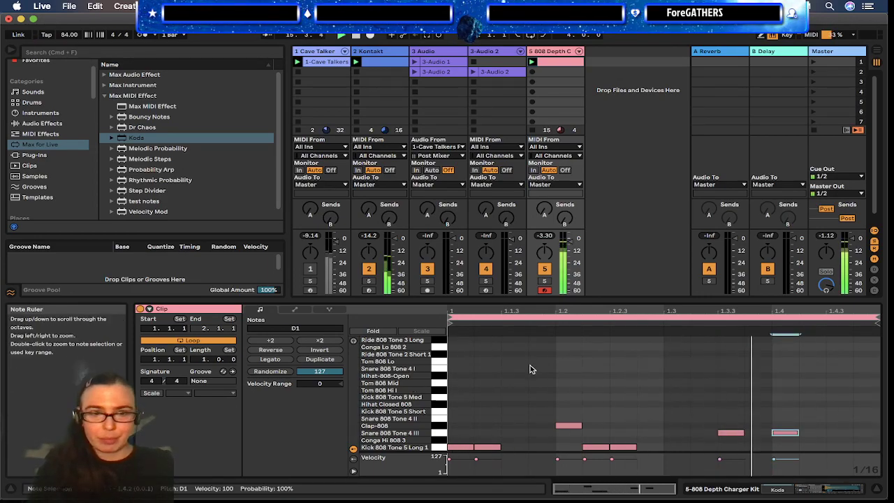
pyautogui.moveTo(717, 413); pyautogui.dragTo(855, 432)
pyautogui.press('Right')
pyautogui.press('Right')
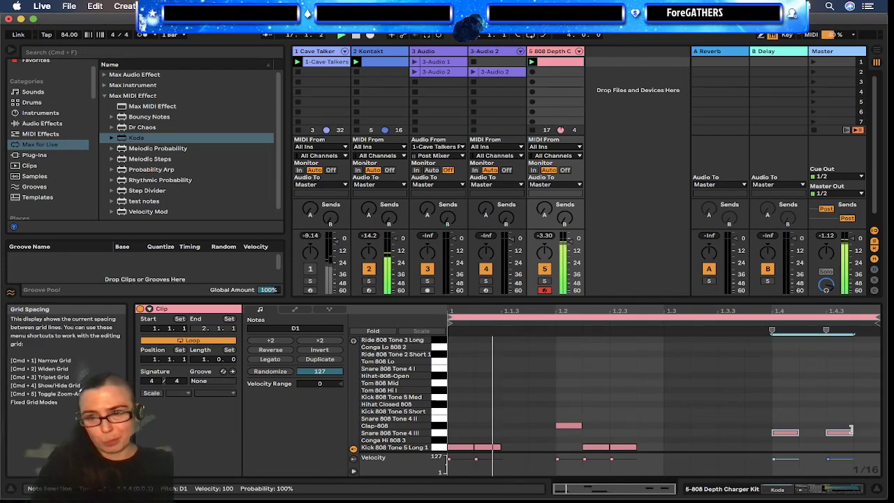
pyautogui.press('Right')
pyautogui.press('Right')
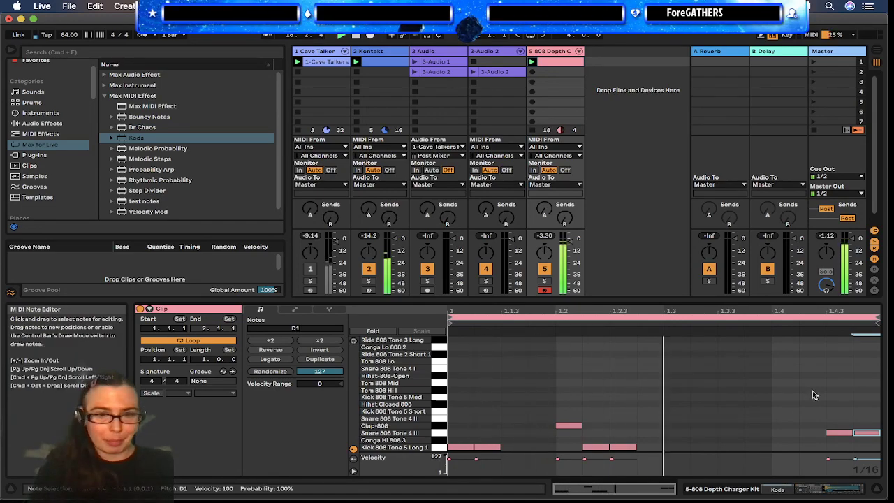
# Step: Add two consecutive 1/16 notes on Hihat-808-Open at the clip's start
pyautogui.click(529, 394)
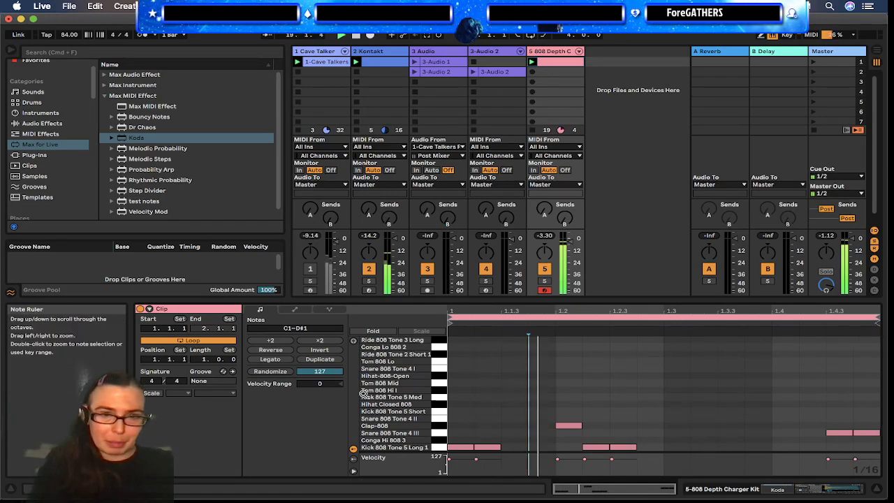
pyautogui.click(471, 343)
pyautogui.doubleClick(469, 341)
pyautogui.press('Down')
pyautogui.press('Down')
pyautogui.press('Down')
pyautogui.press('Down')
pyautogui.press('Down')
pyautogui.press('super+d')
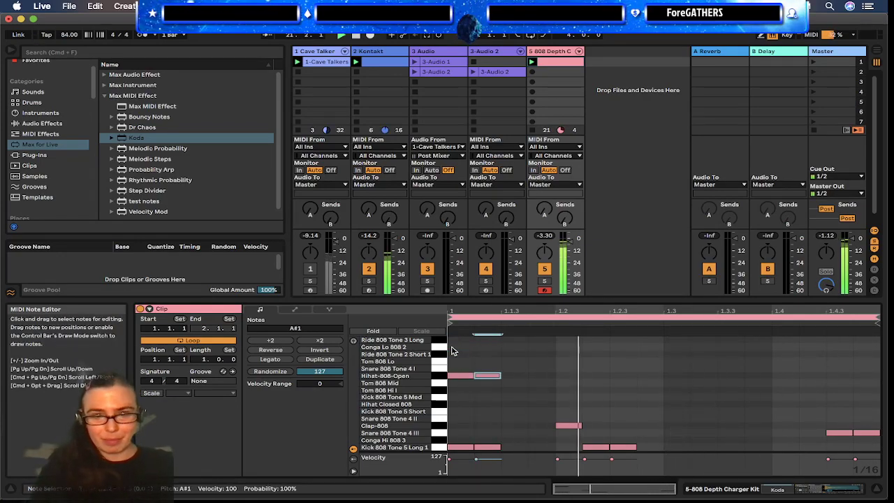
# Step: Move the two open hi-hat notes to Hihat Closed 808 and duplicate them to fill the whole bar
pyautogui.moveTo(449, 359); pyautogui.dragTo(503, 393)
pyautogui.press('Down')
pyautogui.press('Down')
pyautogui.press('Down')
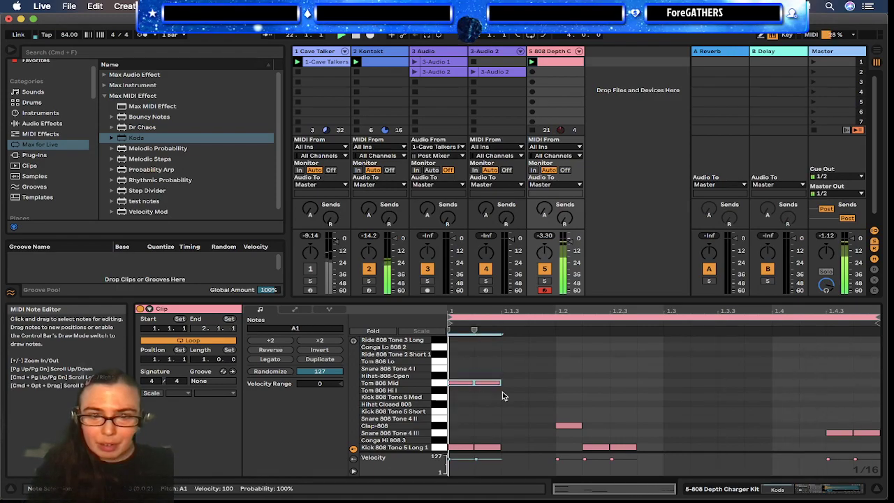
pyautogui.press('Down')
pyautogui.press('super+d')
pyautogui.press('super+d')
pyautogui.press('super+d')
pyautogui.press('super+d')
pyautogui.press('super+d')
pyautogui.press('super+d')
pyautogui.press('super+d')
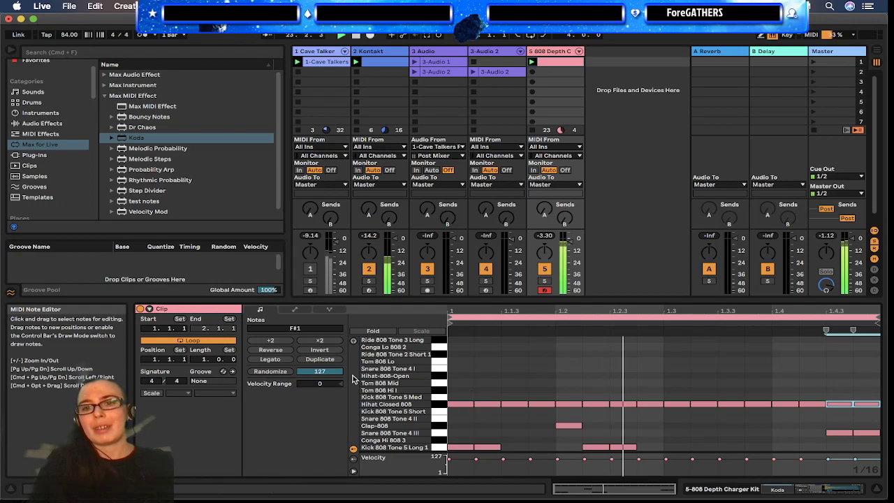
# Step: Lower the velocity of all Hihat Closed 808 notes to about 42
pyautogui.press('super+a')
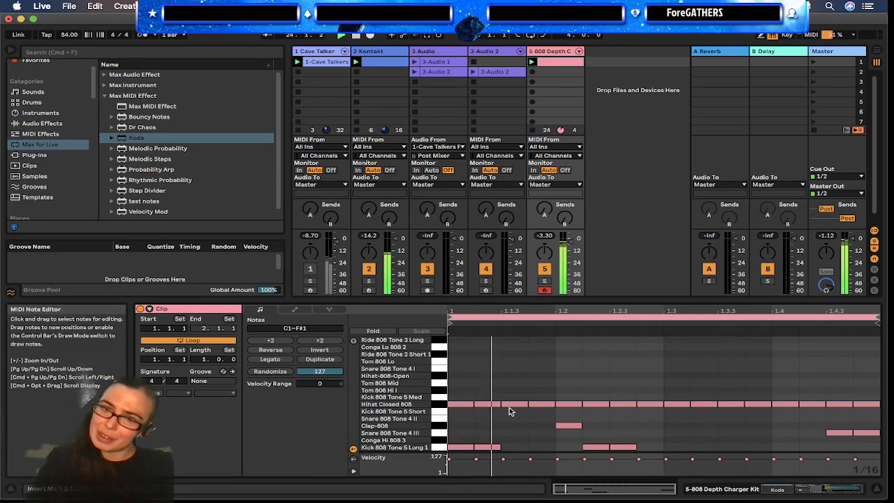
pyautogui.moveTo(460, 386); pyautogui.dragTo(865, 443)
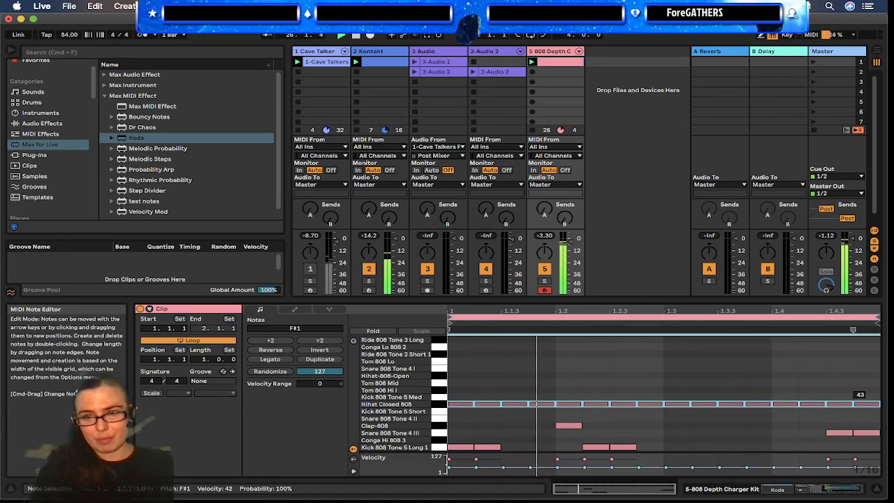
pyautogui.click(828, 372)
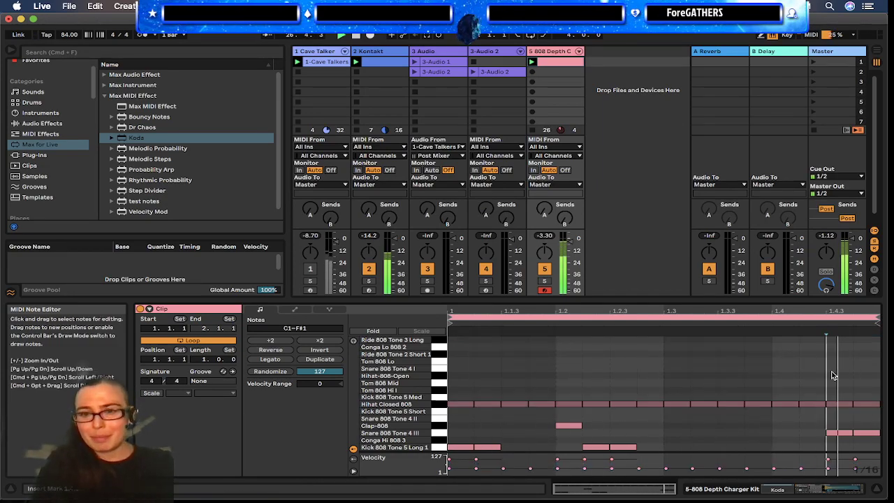
pyautogui.click(583, 347)
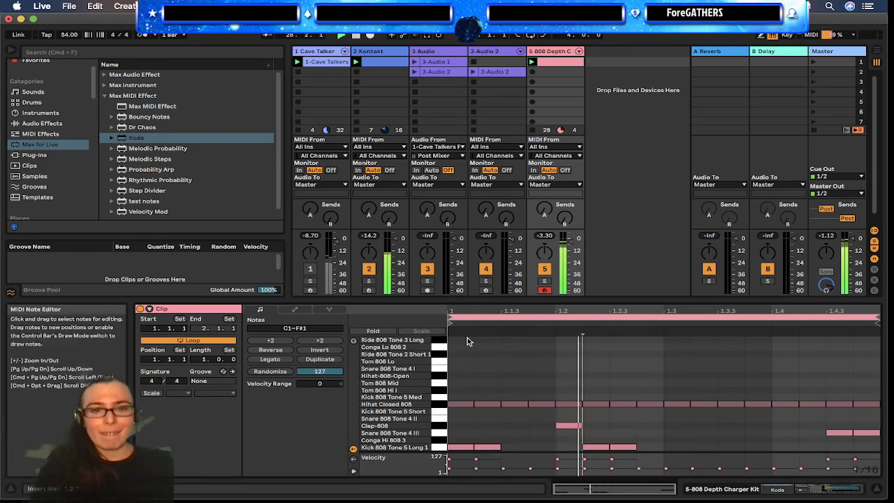
# Step: Duplicate the loop to two bars and replace the closed hi-hat note at 2.4 with a roll of four shorter notes
pyautogui.click(323, 358)
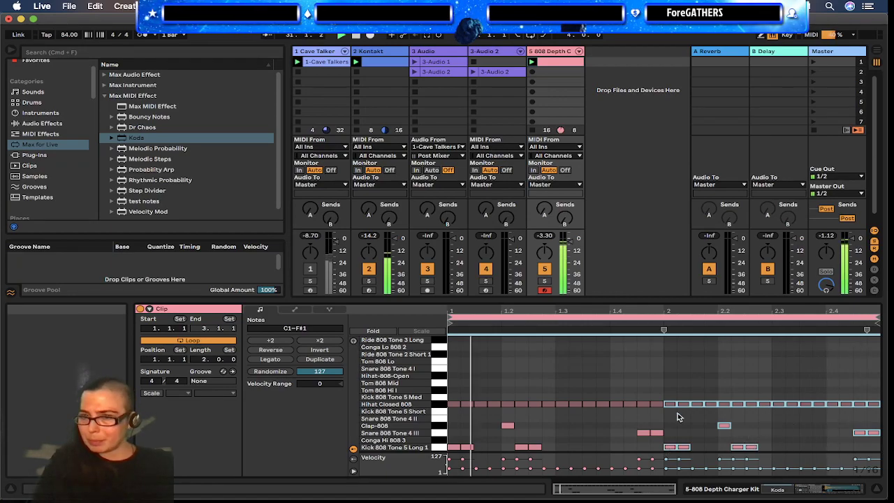
pyautogui.click(833, 398)
pyautogui.click(843, 422)
pyautogui.click(833, 405)
pyautogui.moveTo(834, 405); pyautogui.dragTo(846, 406)
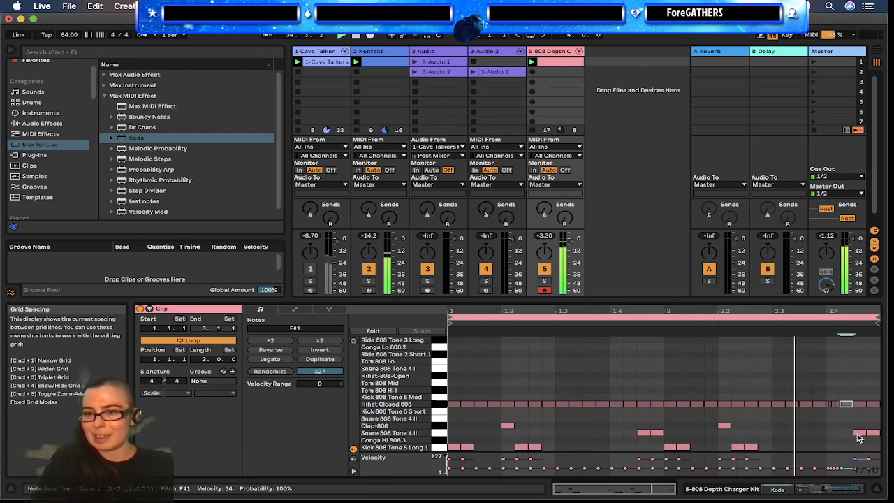
# Step: Replace the two Snare 808 Tone 4 III notes at the end of bar 2 with one Clap-808 note at 2.4.3
pyautogui.moveTo(852, 422); pyautogui.dragTo(883, 441)
pyautogui.press('Delete')
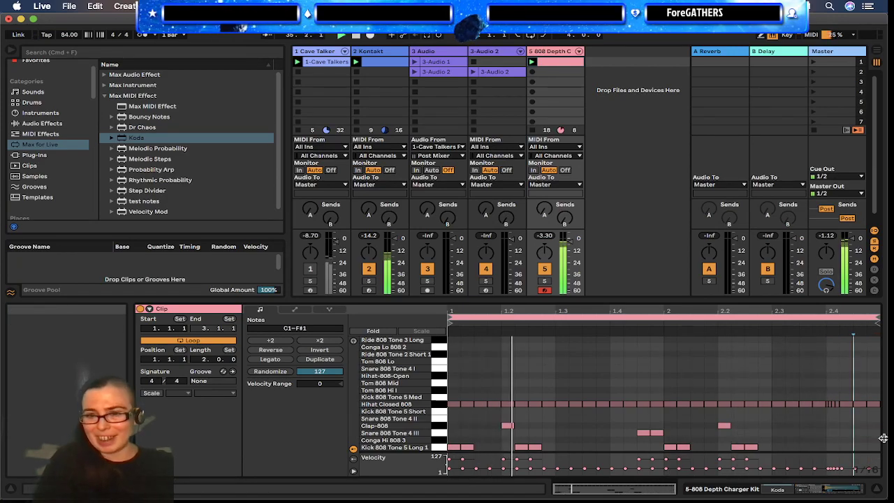
pyautogui.doubleClick(860, 425)
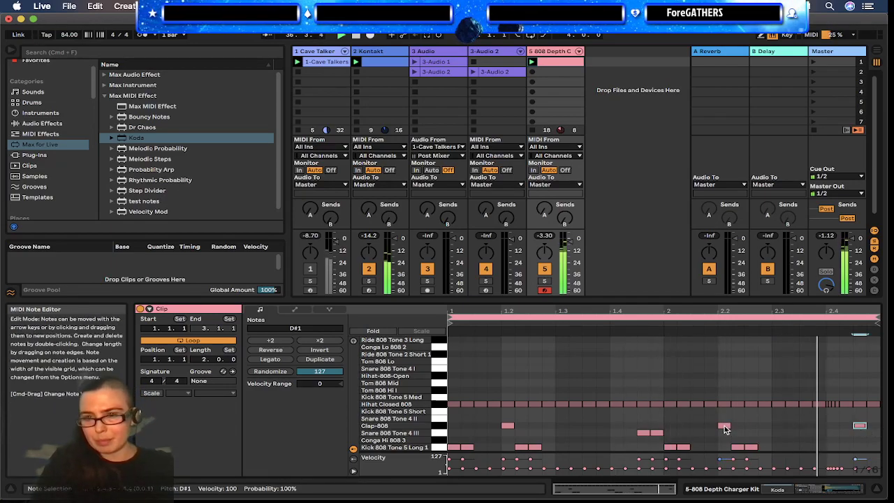
# Step: Copy bar 2's second pair of kick notes to 2.3 and add one more kick note at 2.4
pyautogui.click(753, 447)
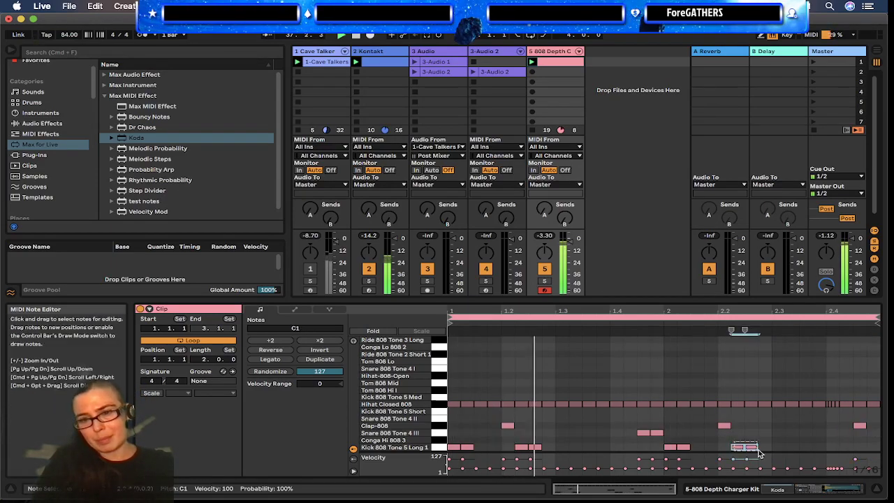
pyautogui.keyDown('alt'); pyautogui.moveTo(764, 449); pyautogui.dragTo(805, 449); pyautogui.keyUp('alt')
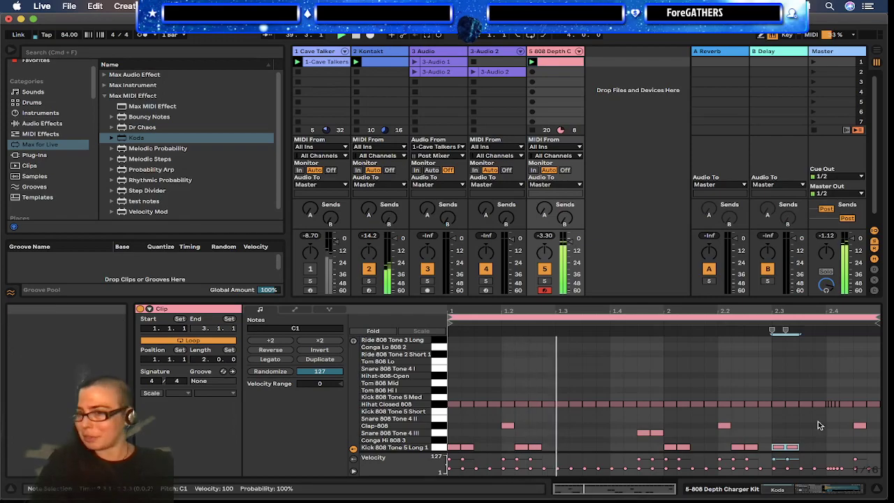
pyautogui.doubleClick(832, 446)
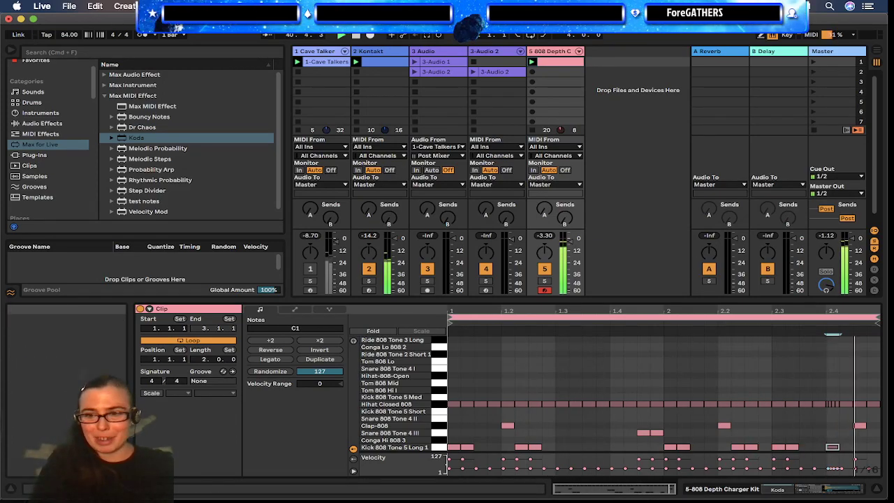
# Step: Turn on Koda's Filter FX sequencer, set its length to 12 at the 16n rate and draw a modulation pattern
pyautogui.hotkey('shift', 'Tab')
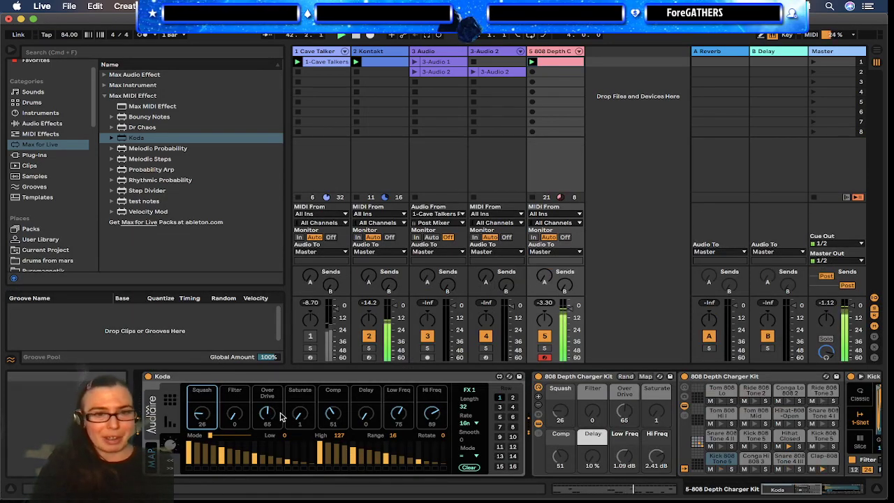
pyautogui.click(235, 416)
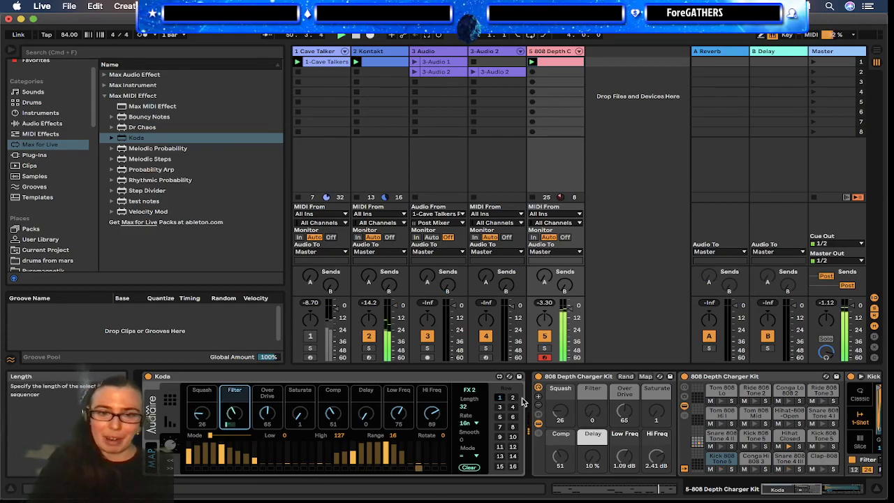
pyautogui.click(472, 423)
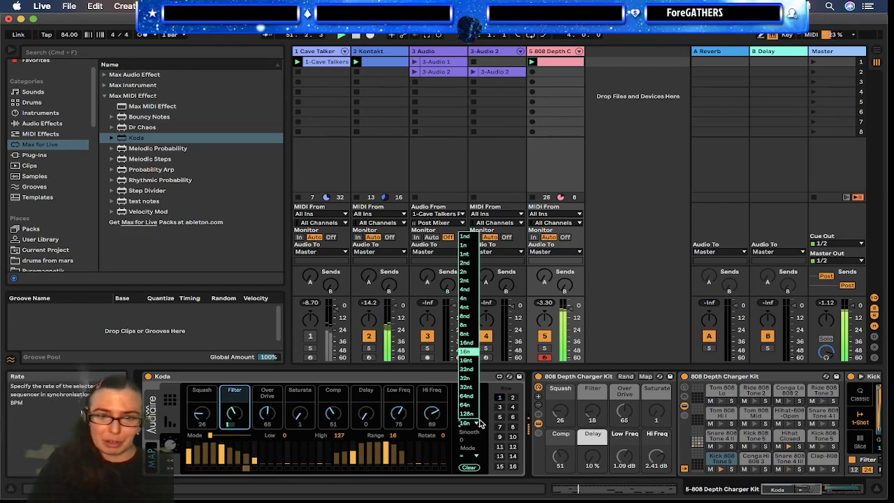
pyautogui.click(479, 427)
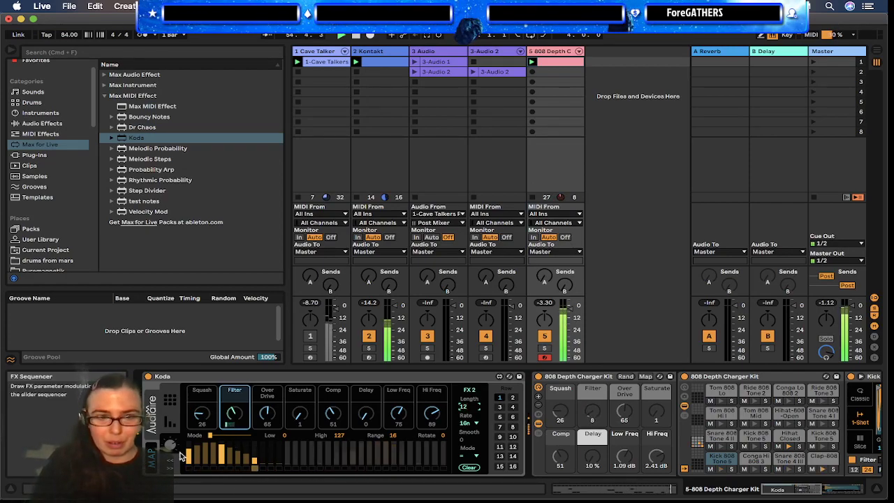
pyautogui.moveTo(188, 448)
pyautogui.mouseDown()
pyautogui.moveTo(243, 458)
pyautogui.moveTo(290, 446)
pyautogui.mouseUp()
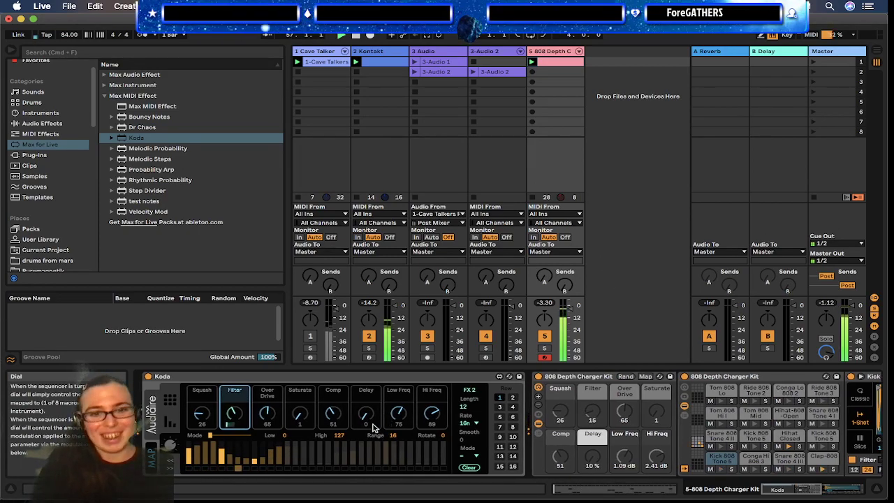
# Step: Extend Koda's Filter sequencer to length 24 with a drawn pattern, and turn on the Delay sequencer
pyautogui.moveTo(469, 406); pyautogui.dragTo(469, 397)
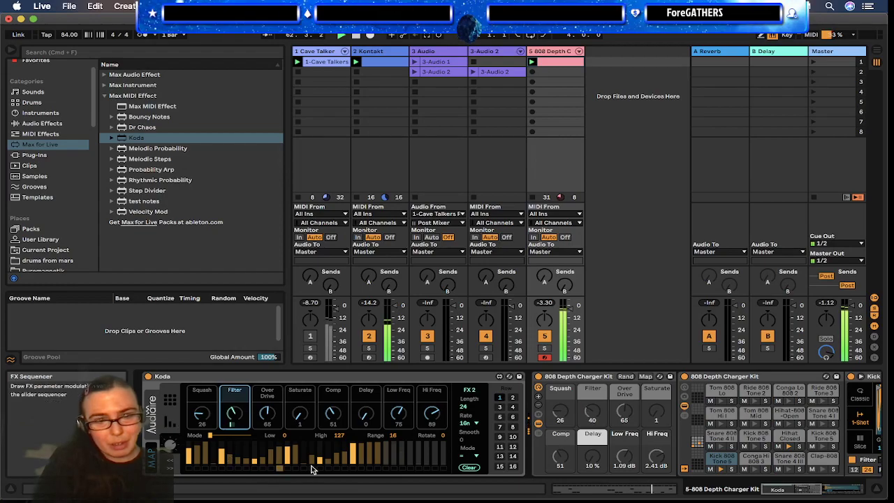
pyautogui.click(353, 456)
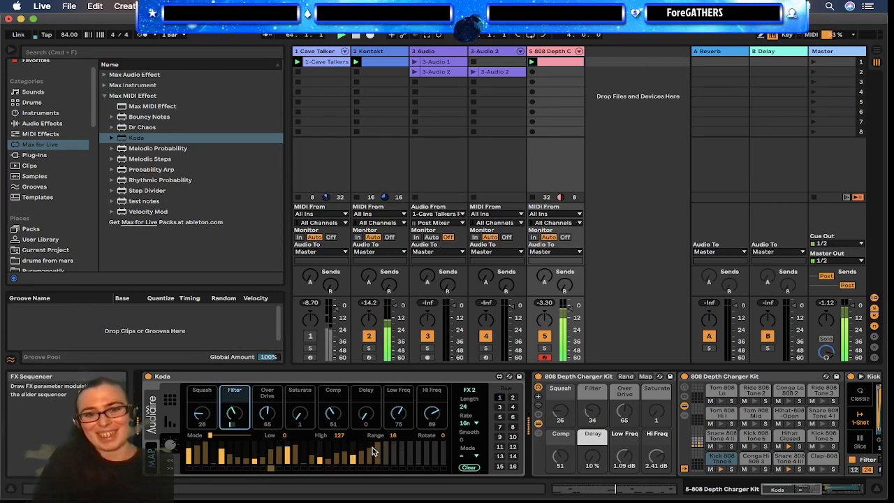
pyautogui.click(366, 396)
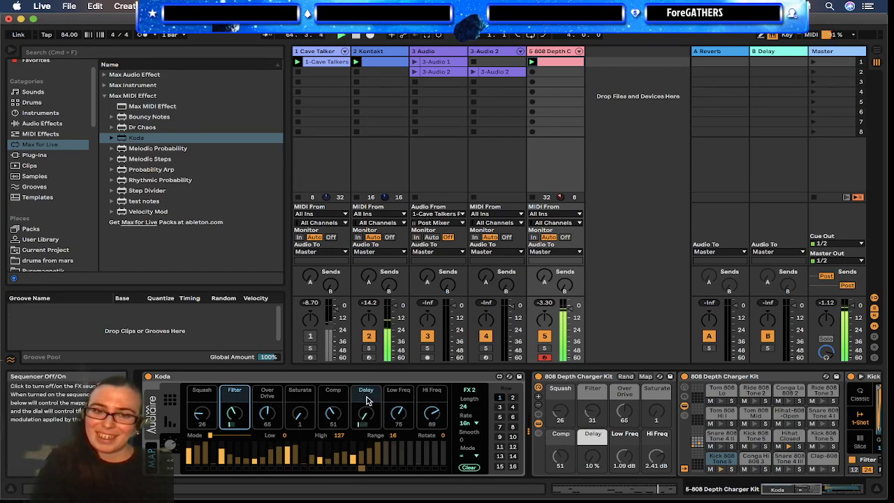
# Step: Draw a 32-step modulation pattern in Koda's Delay sequencer with a raised first step, low early steps and higher later ones
pyautogui.click(364, 414)
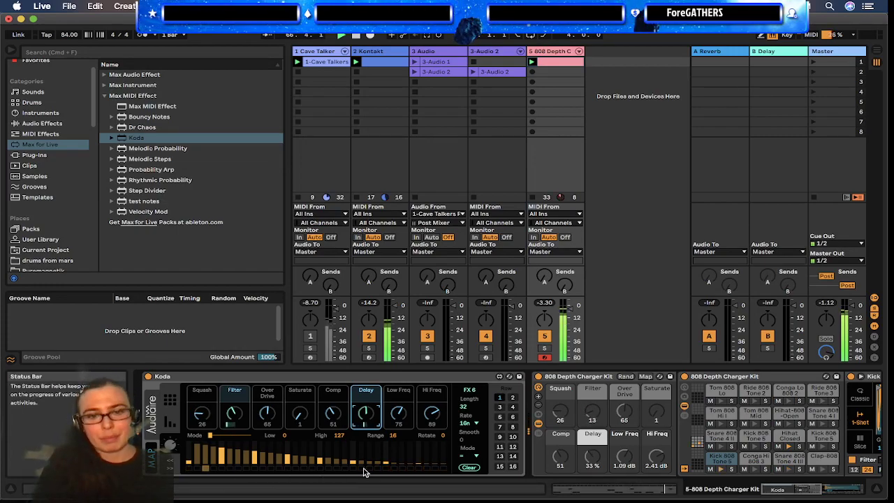
pyautogui.moveTo(333, 461); pyautogui.dragTo(470, 436)
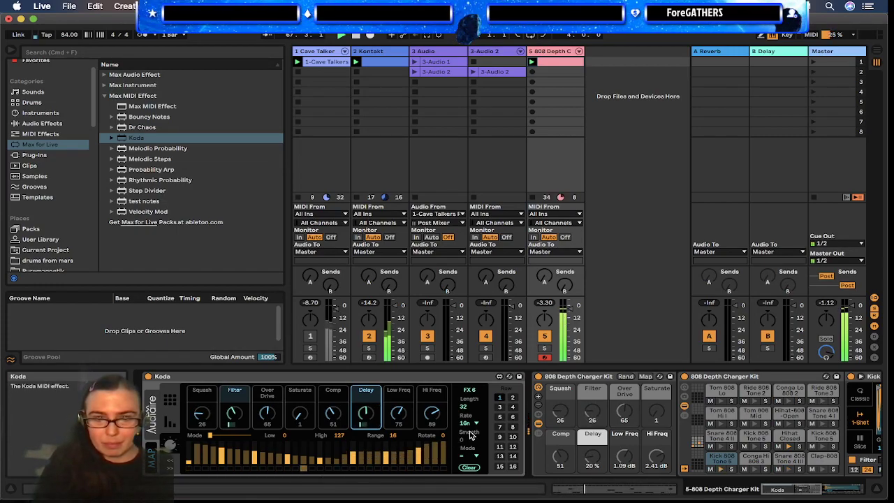
pyautogui.moveTo(384, 453)
pyautogui.mouseDown()
pyautogui.moveTo(289, 467)
pyautogui.moveTo(196, 464)
pyautogui.mouseUp()
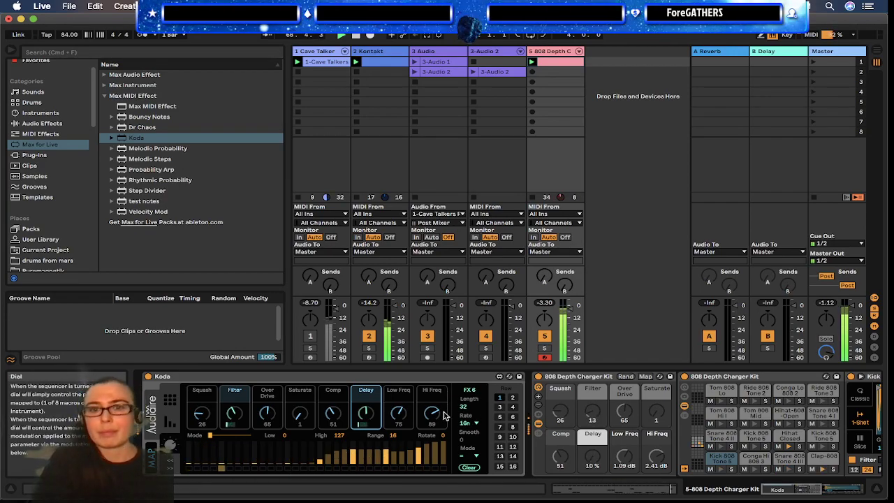
pyautogui.moveTo(189, 452); pyautogui.dragTo(189, 444)
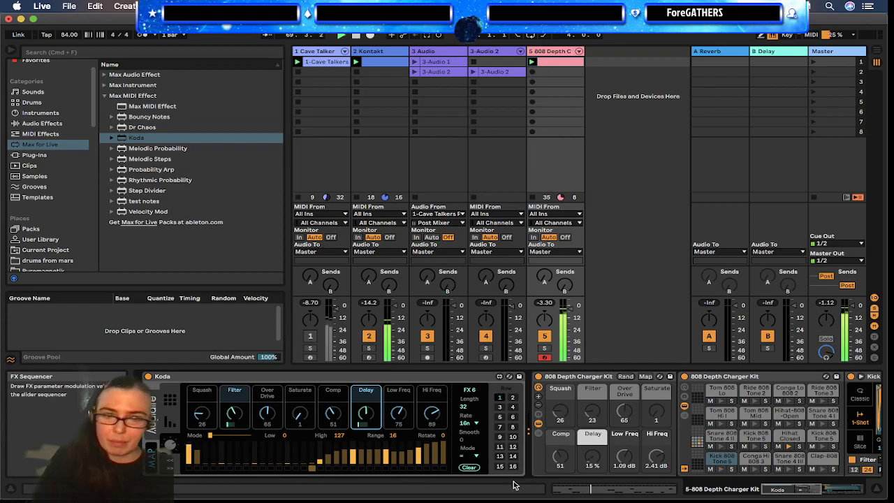
pyautogui.moveTo(427, 454); pyautogui.dragTo(444, 464)
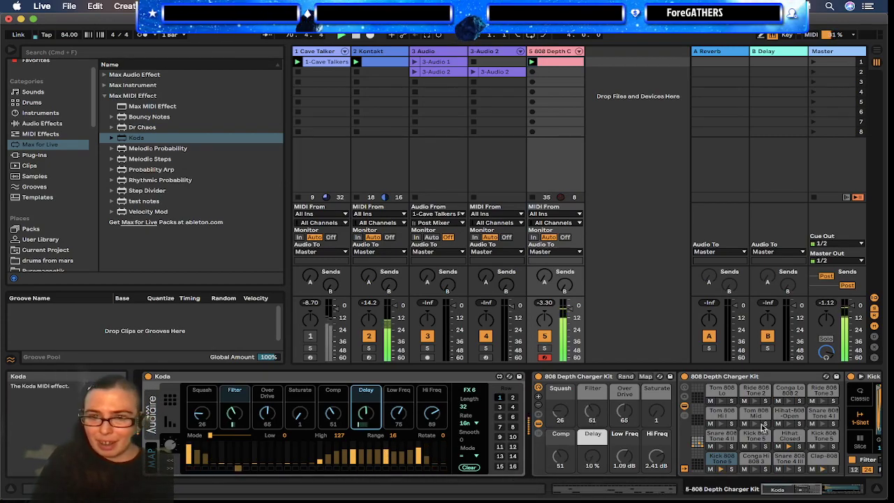
pyautogui.click(247, 409)
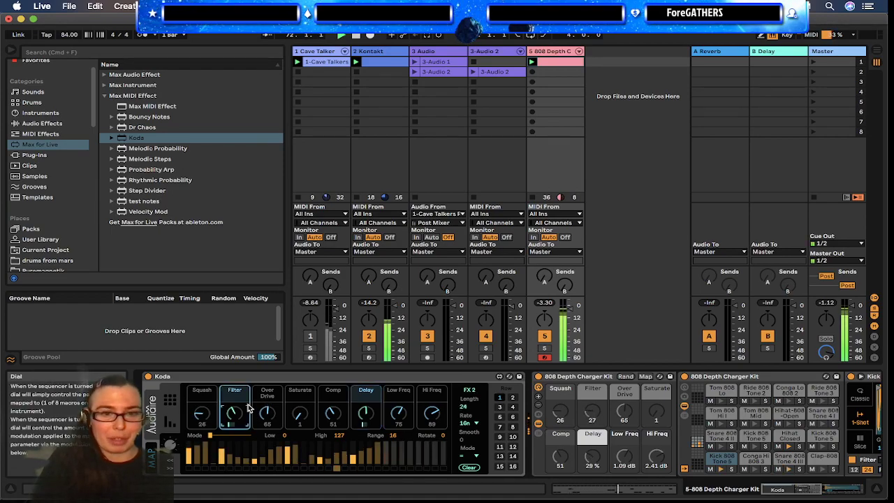
pyautogui.click(378, 407)
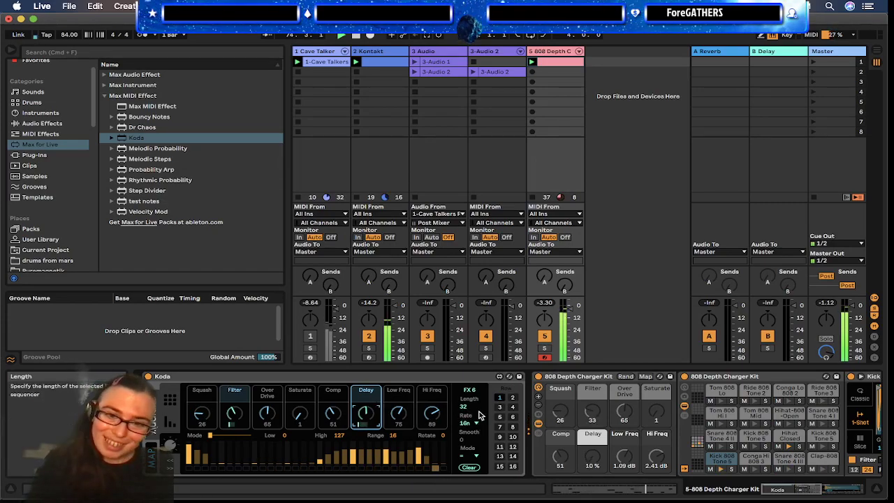
pyautogui.hscroll(10, 585, 447)
pyautogui.hscroll(-10, 585, 448)
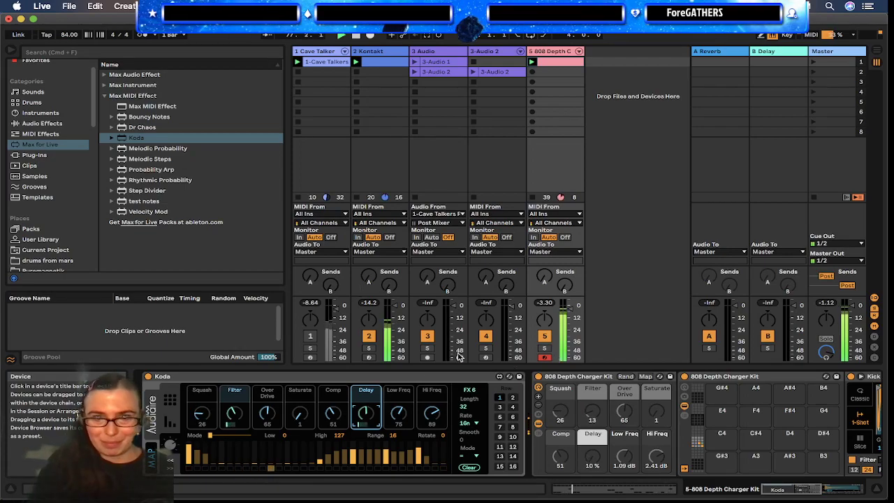
# Step: Arm the sliced 3-Audio 2 track, activate the Cave Talkers track and mute the Kontakt and 808 Depth Charger tracks
pyautogui.click(485, 357)
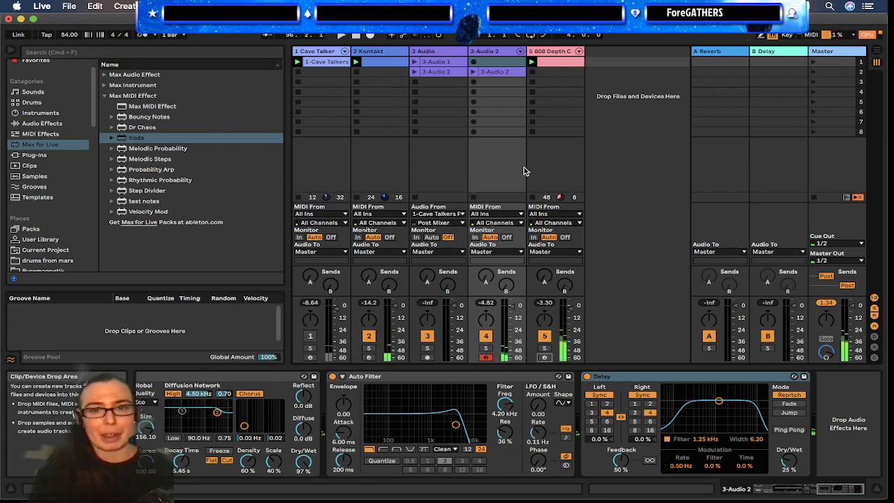
pyautogui.click(485, 52)
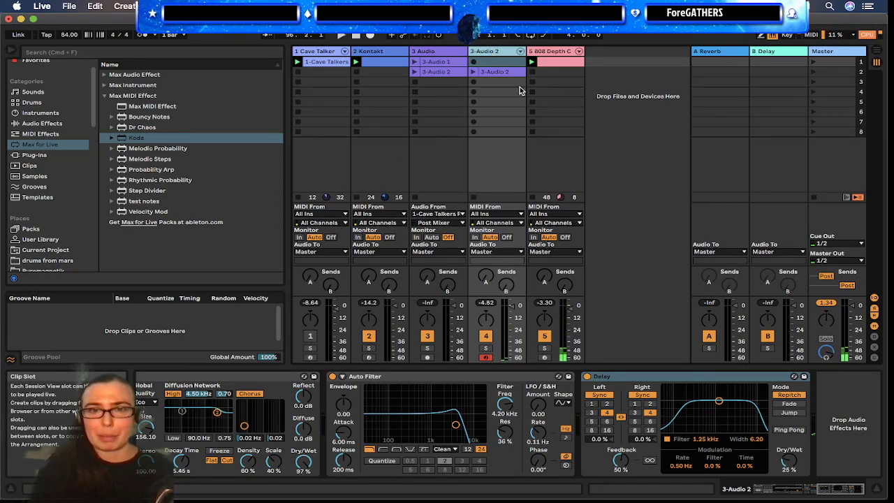
pyautogui.click(313, 52)
pyautogui.click(308, 336)
pyautogui.click(370, 336)
pyautogui.click(544, 336)
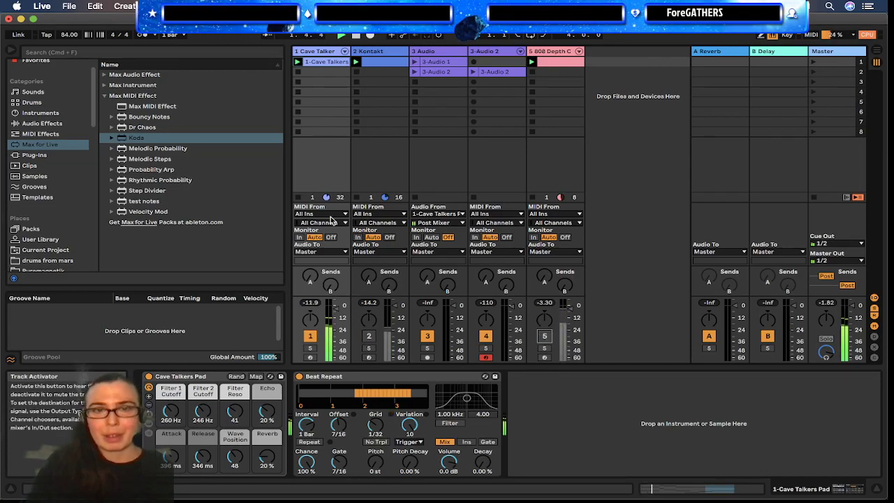
# Step: Show the Cave Talkers clip's notes, and switch playback from that clip to the recorded 3-Audio 2 clip on the audio track
pyautogui.doubleClick(325, 60)
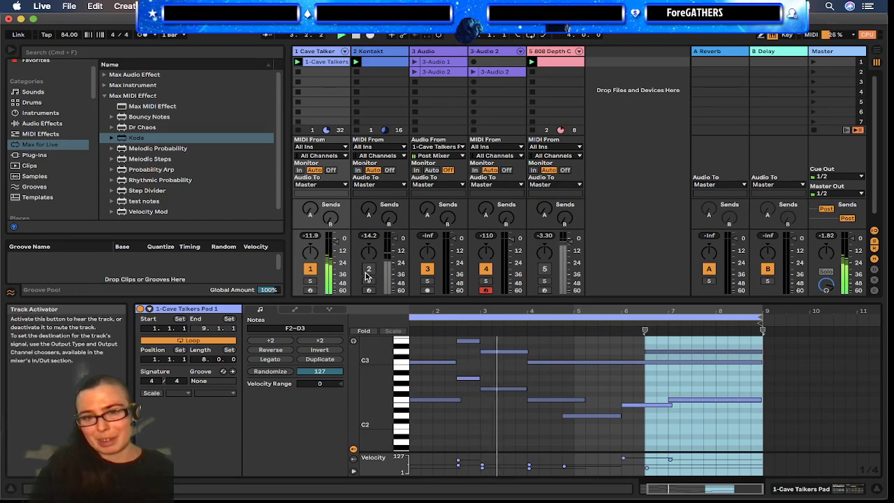
pyautogui.click(832, 487)
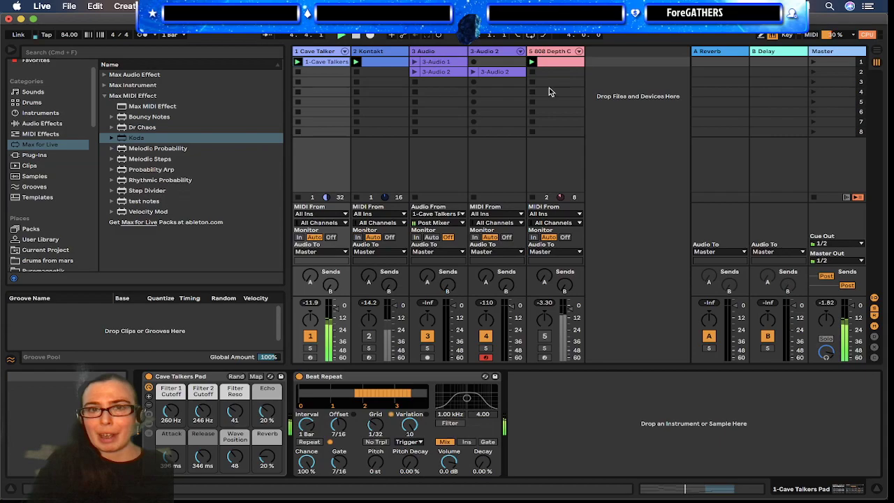
pyautogui.click(415, 72)
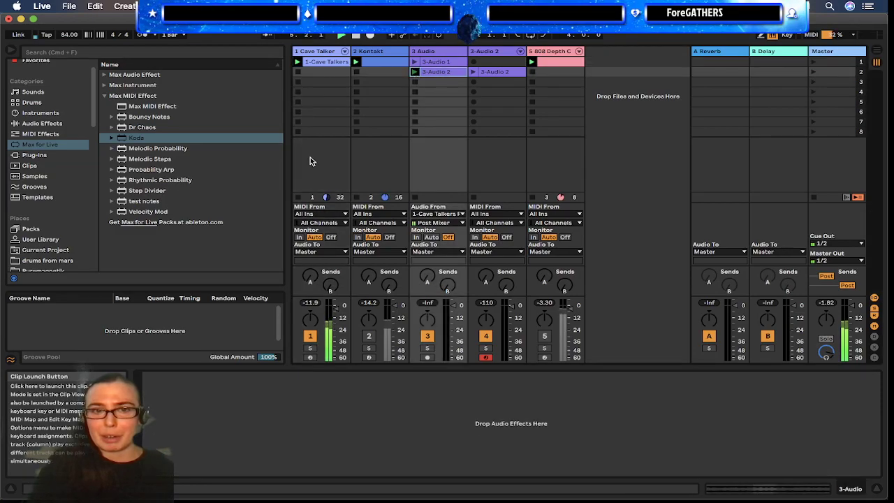
pyautogui.click(298, 196)
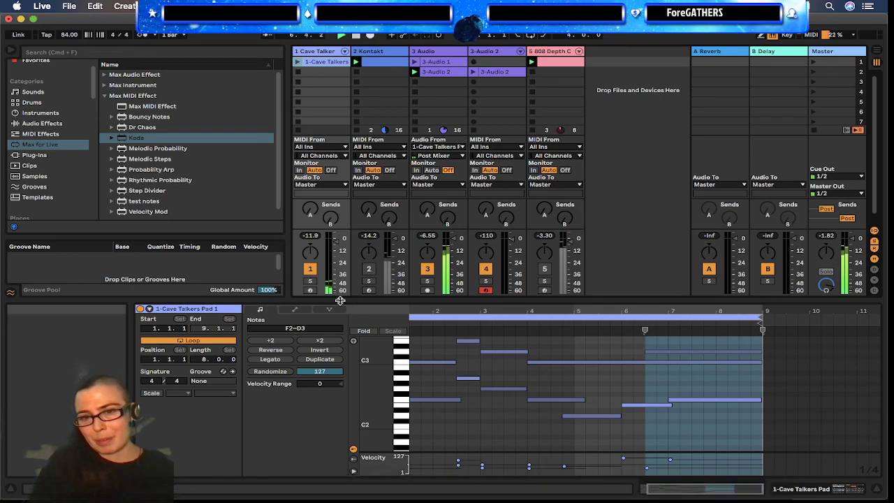
# Step: Examine the recorded 3-Audio 2 waveform and its slicing commands, and the sliced MIDI clip's notes and effects chain
pyautogui.click(452, 72)
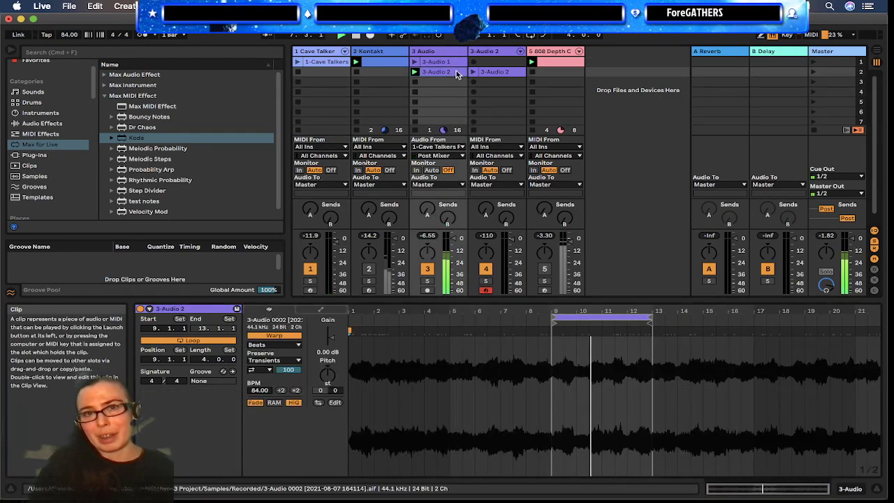
pyautogui.rightClick(455, 71)
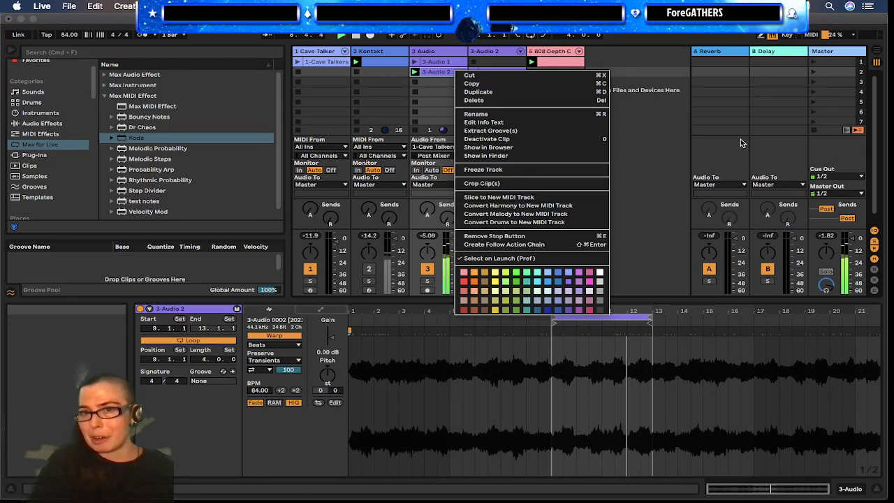
pyautogui.click(676, 134)
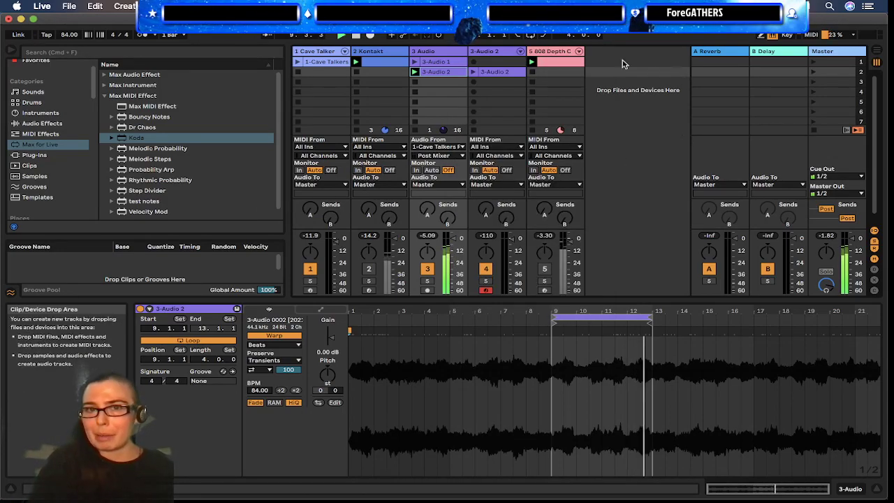
pyautogui.click(488, 58)
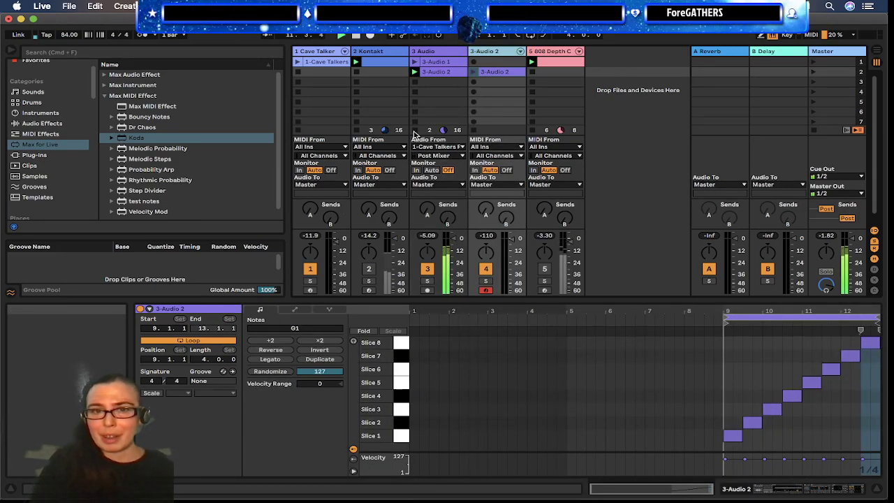
pyautogui.click(850, 493)
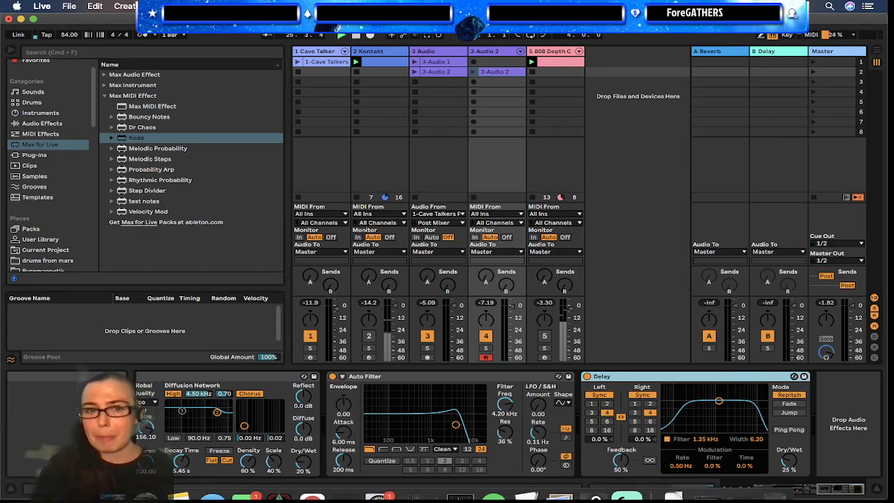
pyautogui.hscroll(-3, 472, 419)
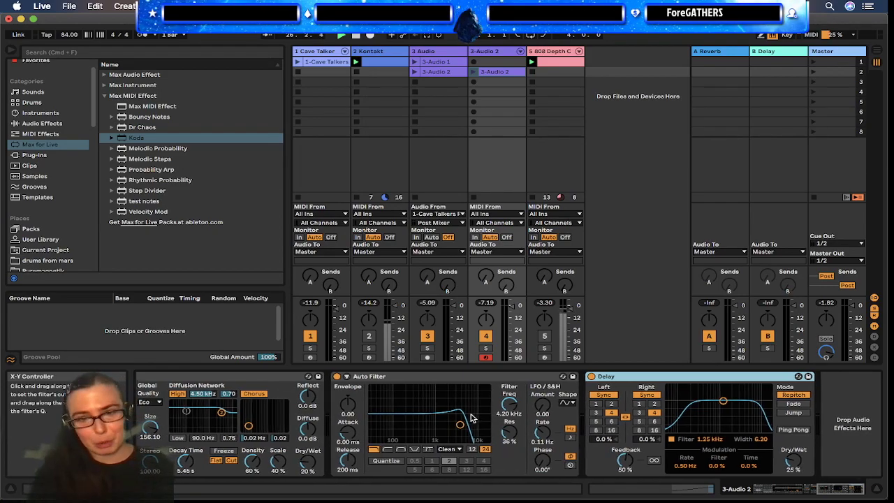
pyautogui.hscroll(3, 472, 419)
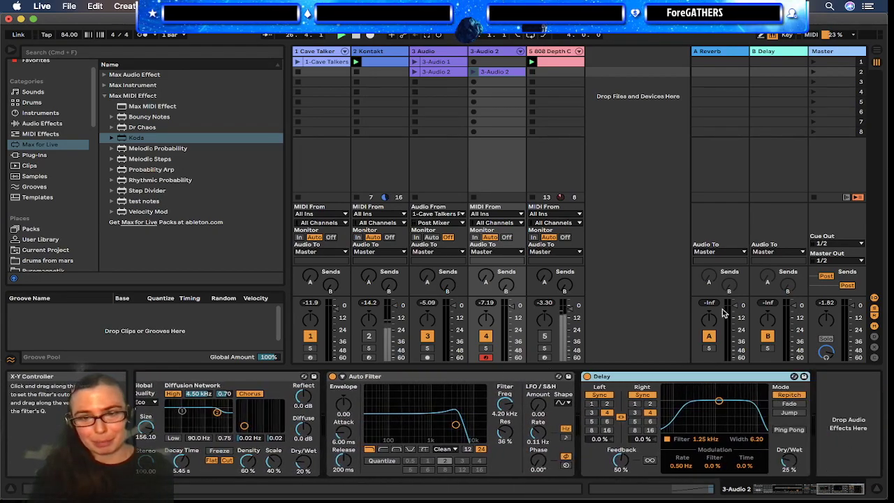
# Step: Unmute the 808 Depth Charger and Kontakt tracks, and arm the 808 track instead of the sliced 3-Audio 2 track
pyautogui.click(542, 338)
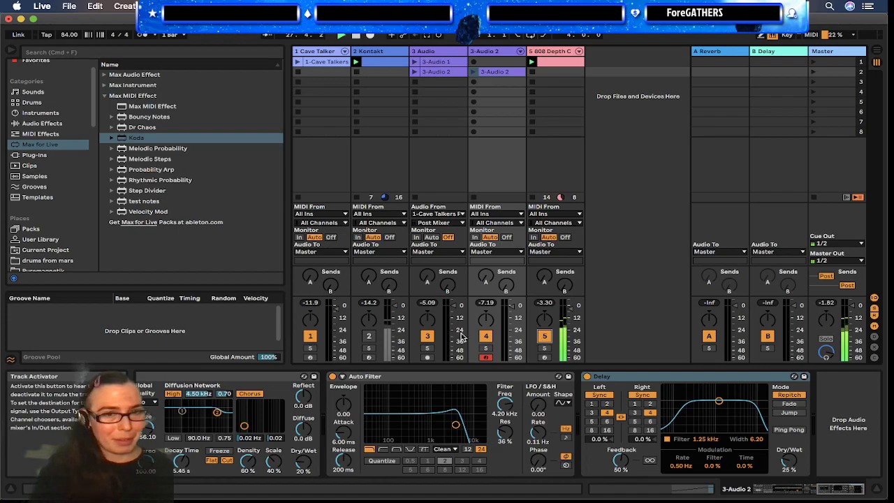
pyautogui.click(368, 337)
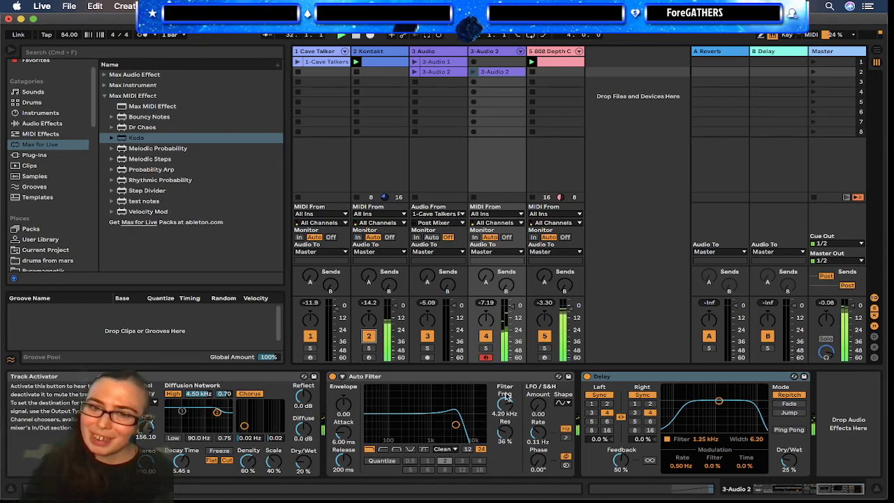
pyautogui.click(486, 357)
pyautogui.click(544, 358)
pyautogui.click(544, 358)
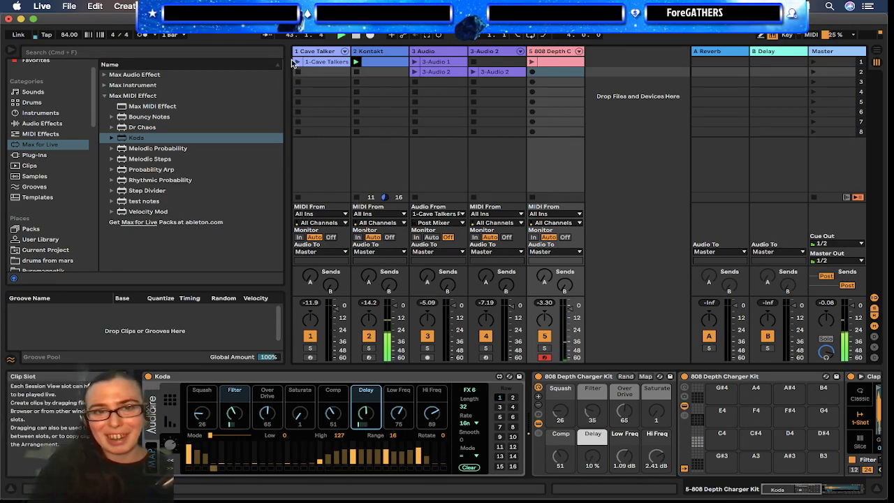
# Step: Launch the recorded 3-Audio 2 clip on the audio track and the drum clip on the 808 Depth Charger track
pyautogui.click(418, 76)
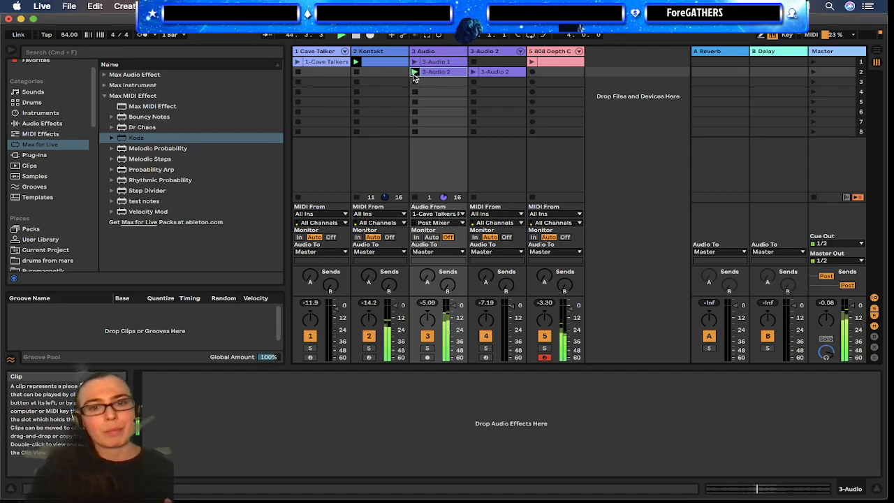
pyautogui.click(547, 54)
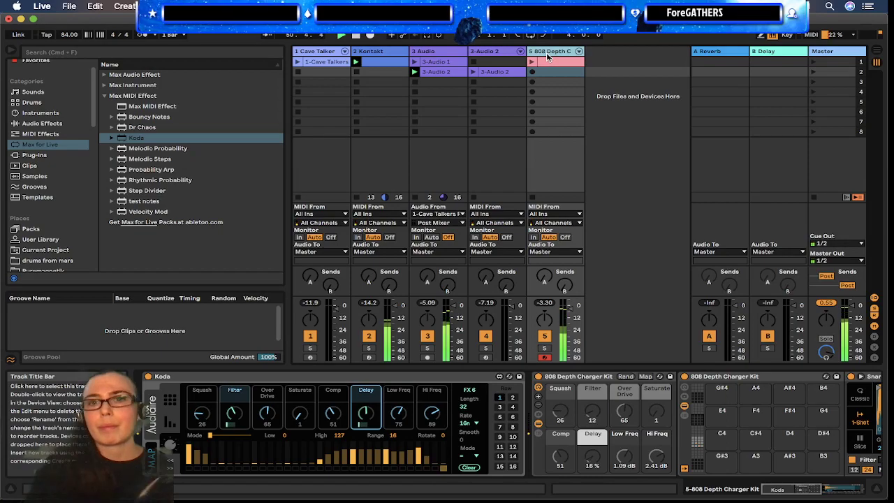
pyautogui.click(533, 63)
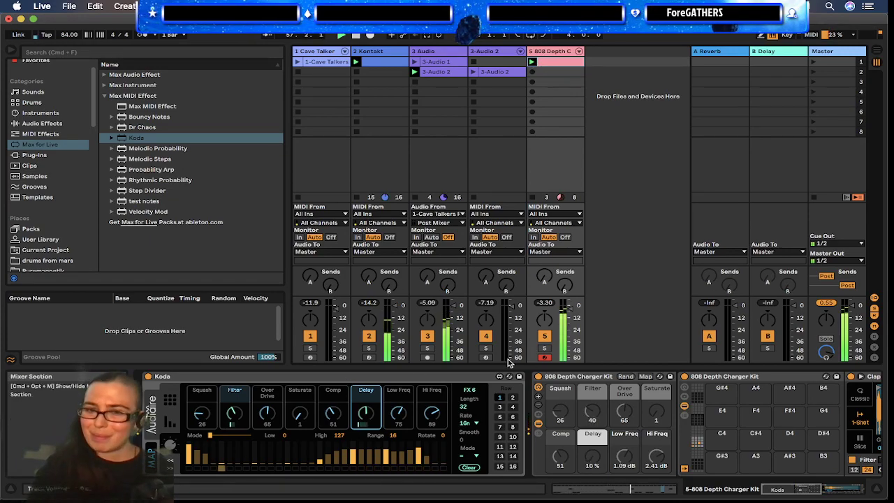
# Step: Arm the sliced 3-Audio 2 track for playing over the beat, and disarm both it and the 808 track
pyautogui.click(486, 357)
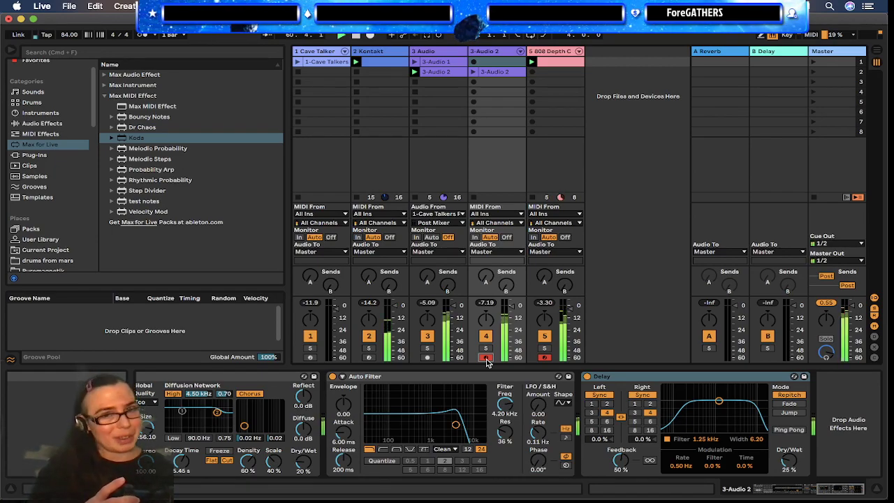
pyautogui.click(485, 359)
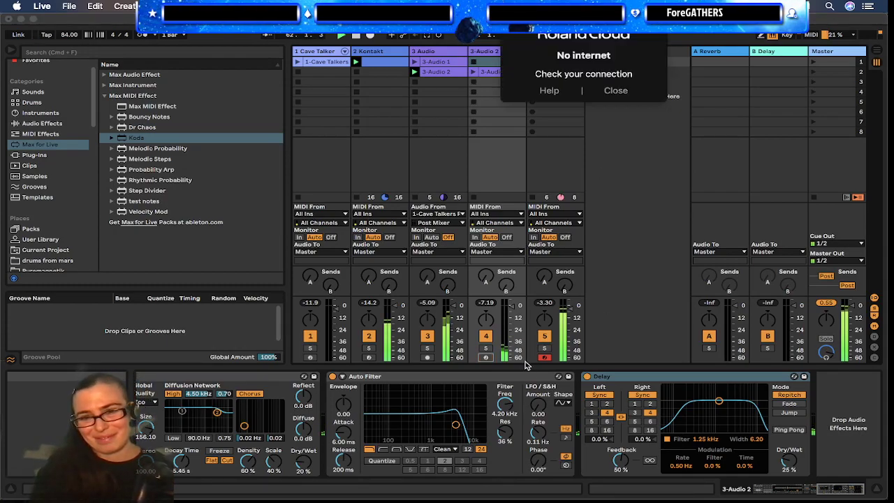
pyautogui.click(547, 357)
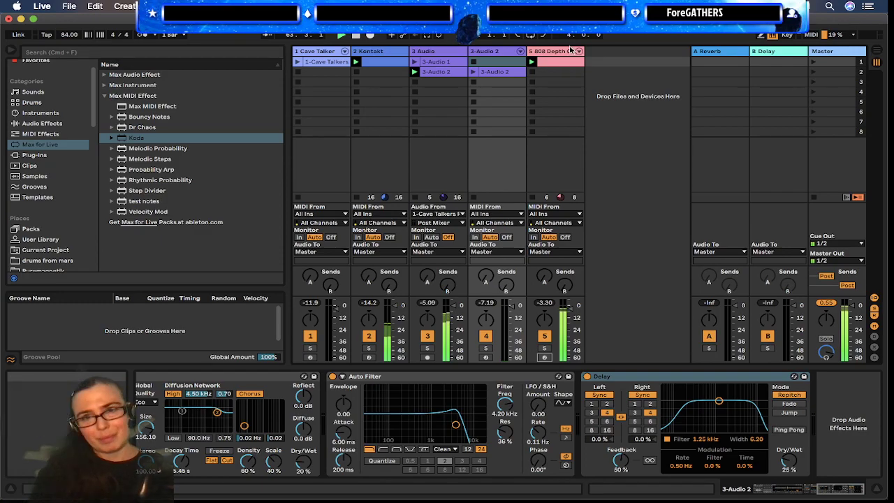
# Step: Insert a new MIDI track after the 808 Depth Charger track and find the Analog preset categories among the instruments
pyautogui.click(552, 59)
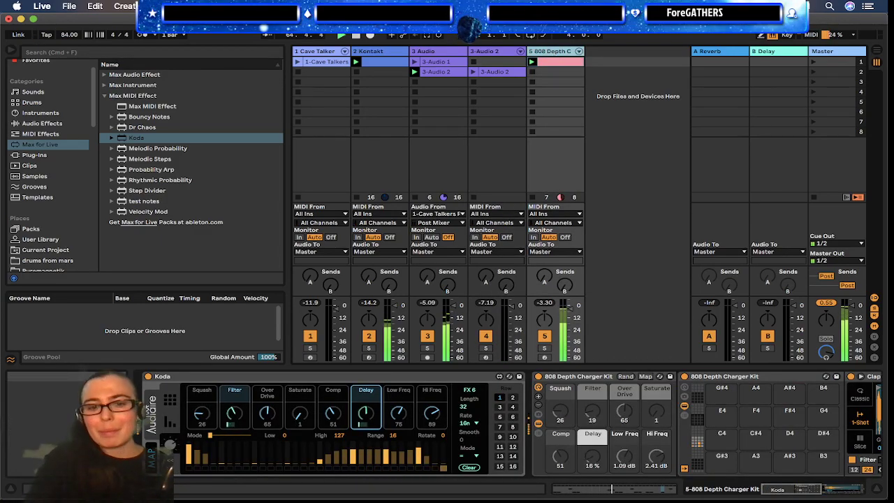
pyautogui.press('super+shift+t')
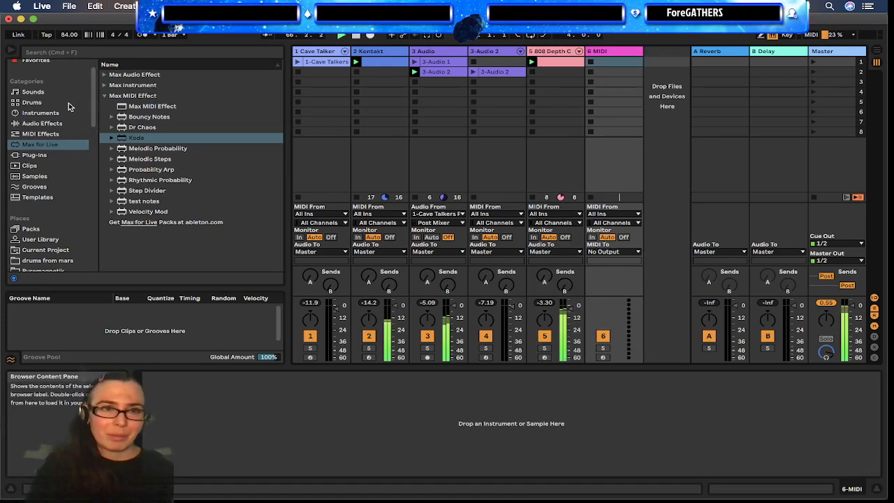
pyautogui.click(59, 126)
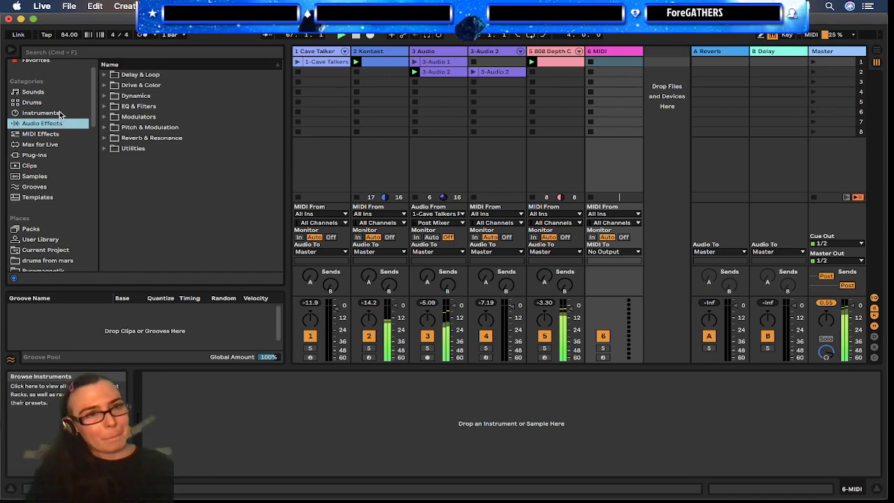
pyautogui.click(46, 113)
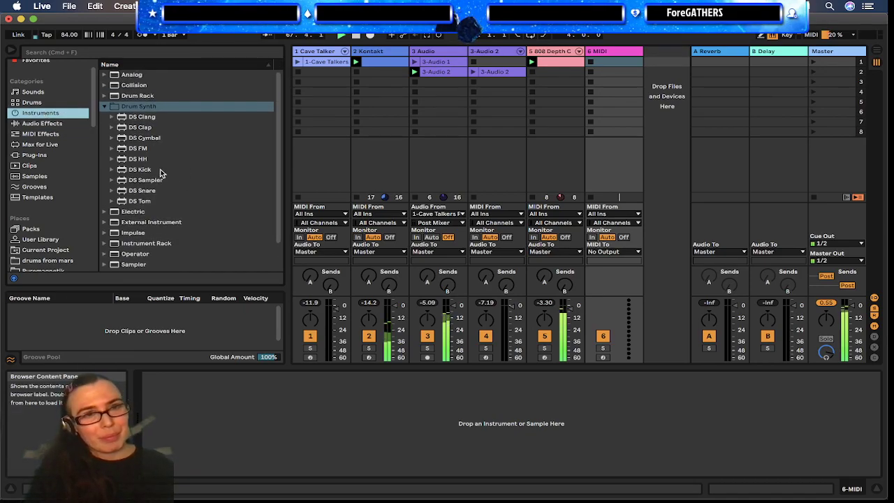
pyautogui.click(105, 74)
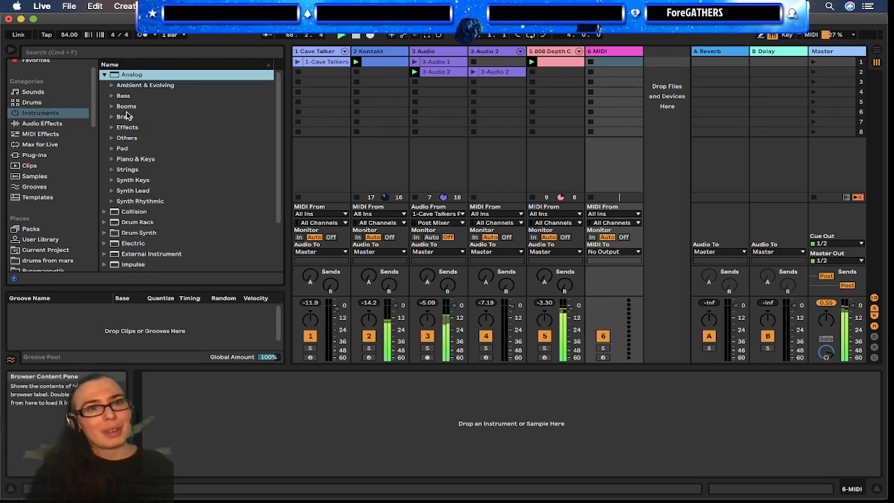
pyautogui.scroll(-3, 166, 132)
pyautogui.scroll(3, 165, 119)
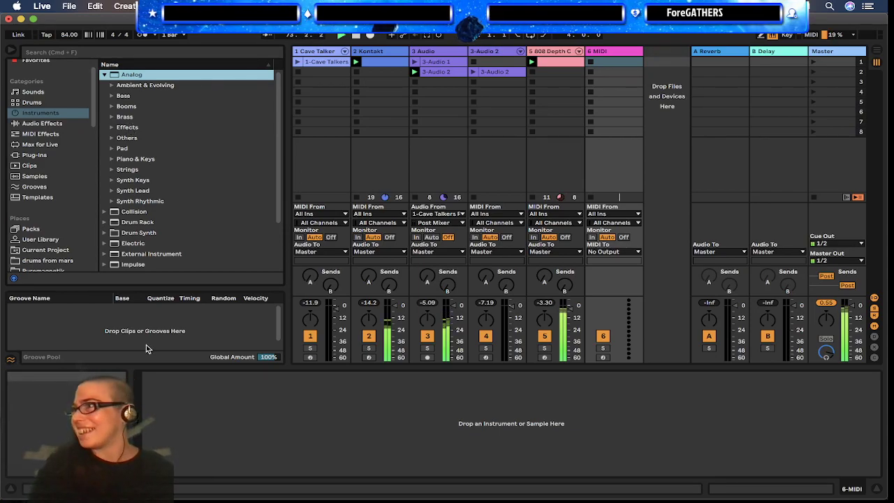
pyautogui.scroll(-1, 139, 169)
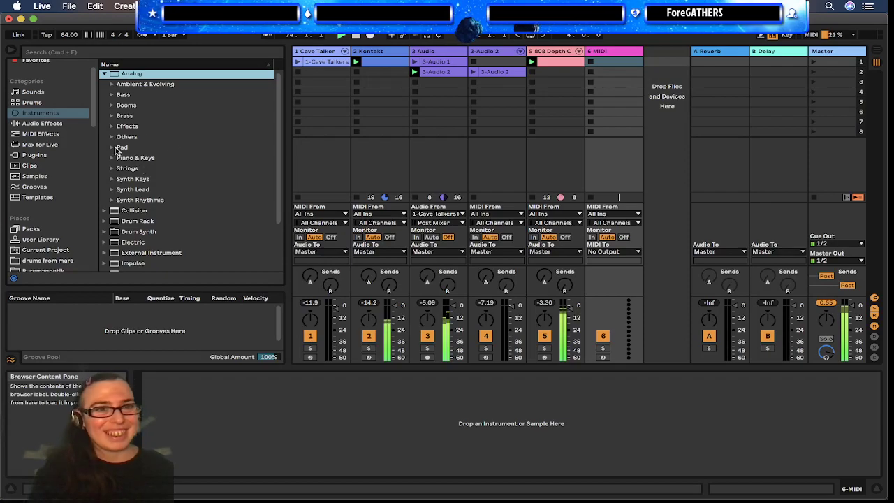
# Step: Load the Tidal Pool.adg preset from Analog's Pad presets onto the new MIDI track
pyautogui.click(116, 149)
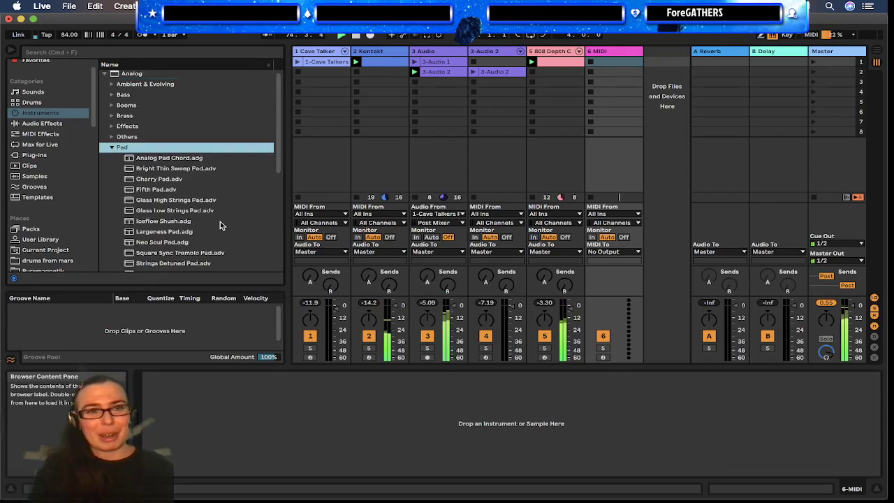
pyautogui.scroll(-1, 189, 219)
pyautogui.scroll(1, 189, 219)
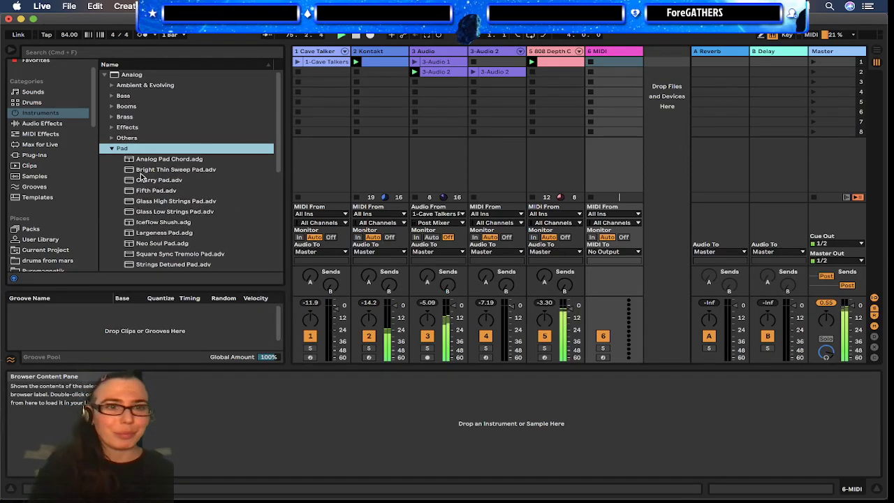
pyautogui.scroll(-1, 162, 236)
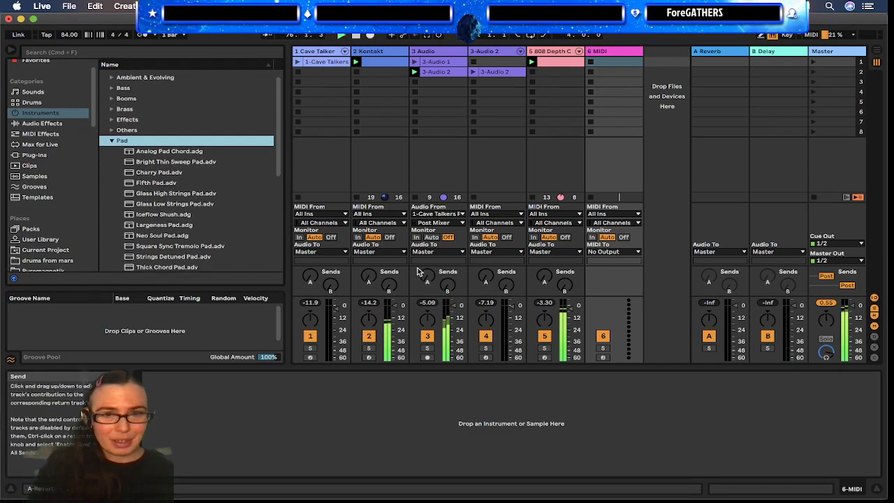
pyautogui.scroll(-5, 188, 251)
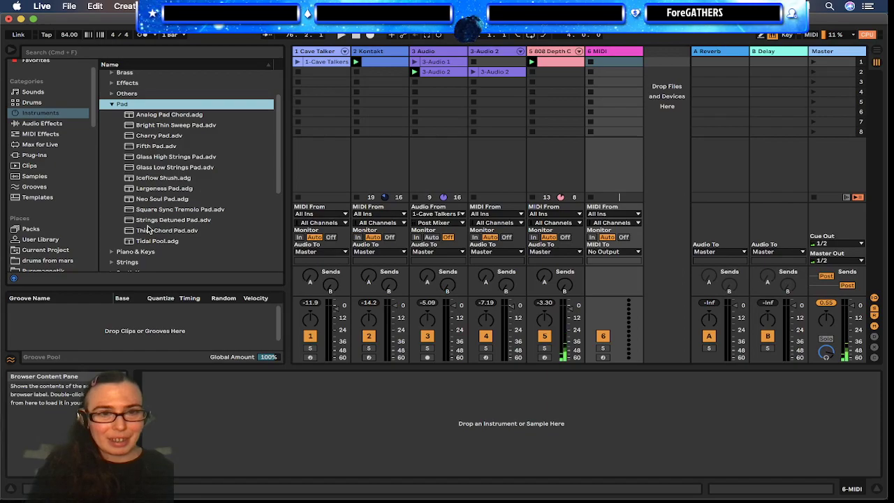
pyautogui.click(170, 242)
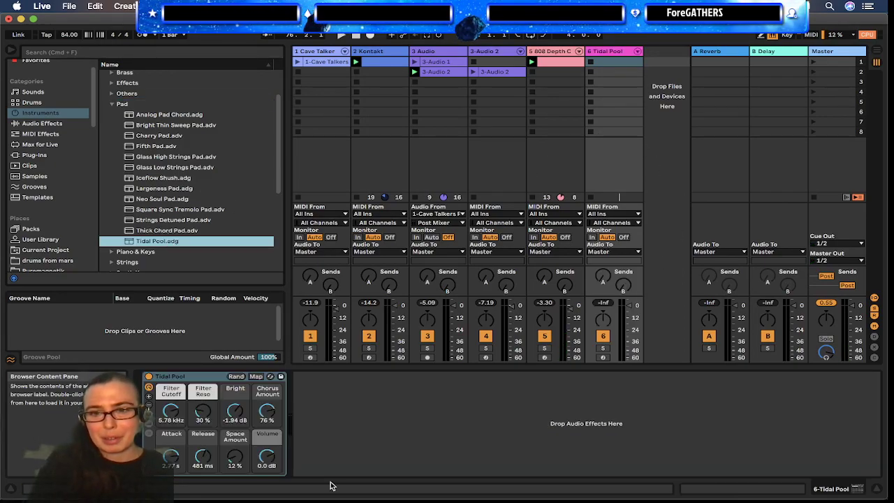
# Step: Arm the Tidal Pool track and shorten the instrument's Attack to 49 ms
pyautogui.click(603, 356)
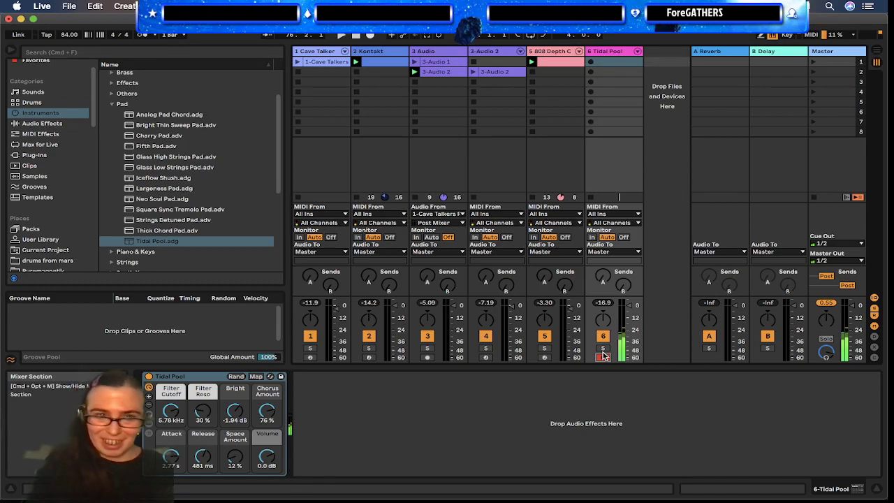
pyautogui.moveTo(174, 456); pyautogui.dragTo(174, 473)
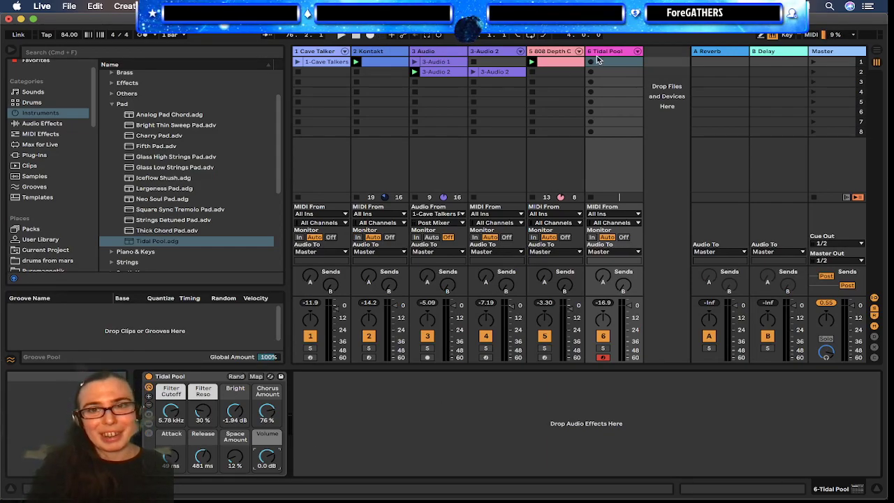
# Step: Add the Max for Live MIDI effect Koda to the Tidal Pool track, mapped to the rack's macros, and start playback
pyautogui.scroll(-1, 130, 182)
pyautogui.scroll(3, 139, 171)
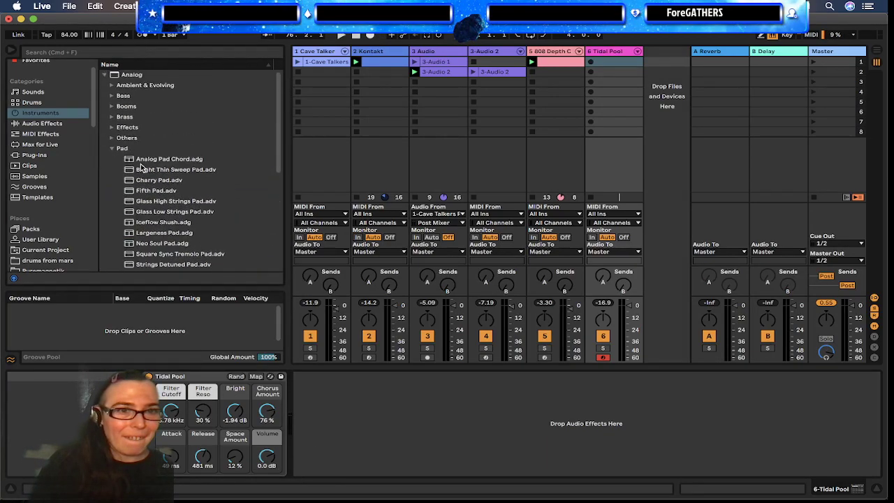
pyautogui.click(31, 155)
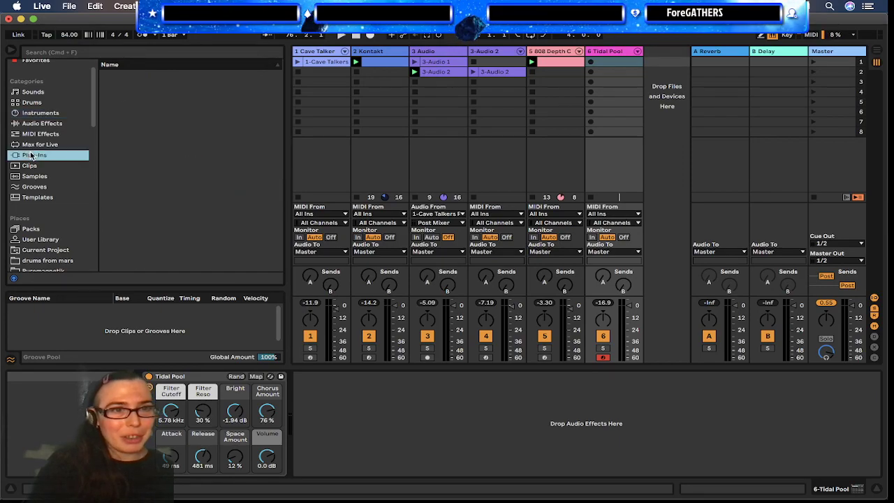
pyautogui.click(52, 124)
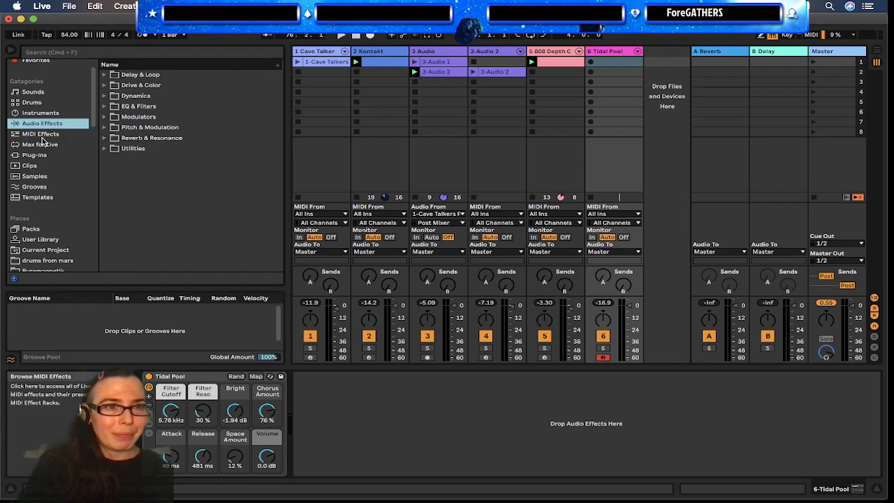
pyautogui.click(35, 154)
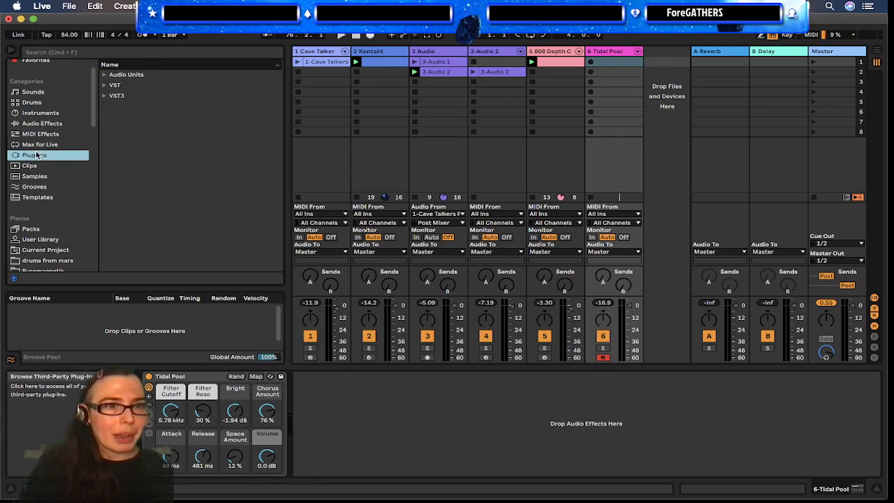
pyautogui.click(40, 144)
pyautogui.click(138, 142)
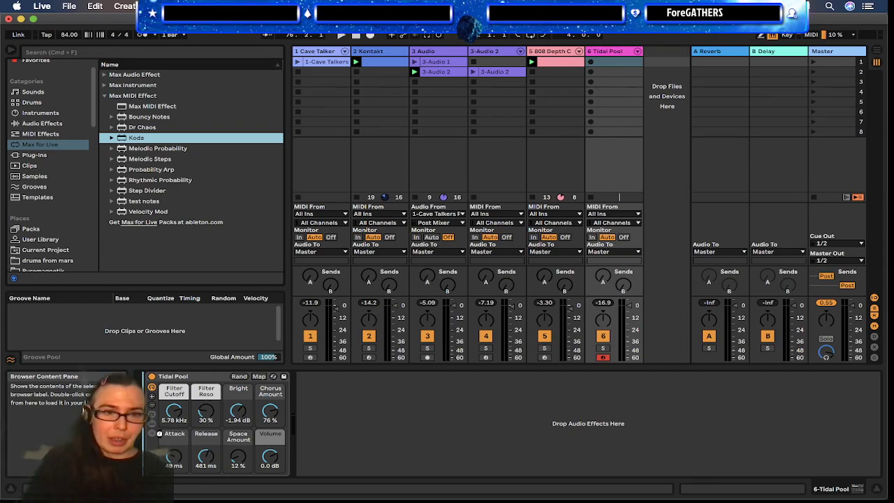
pyautogui.press('Return')
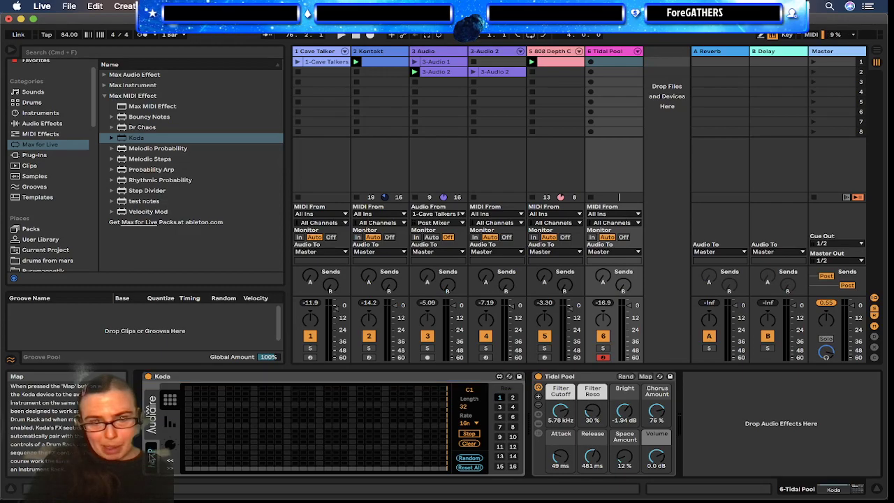
pyautogui.click(165, 441)
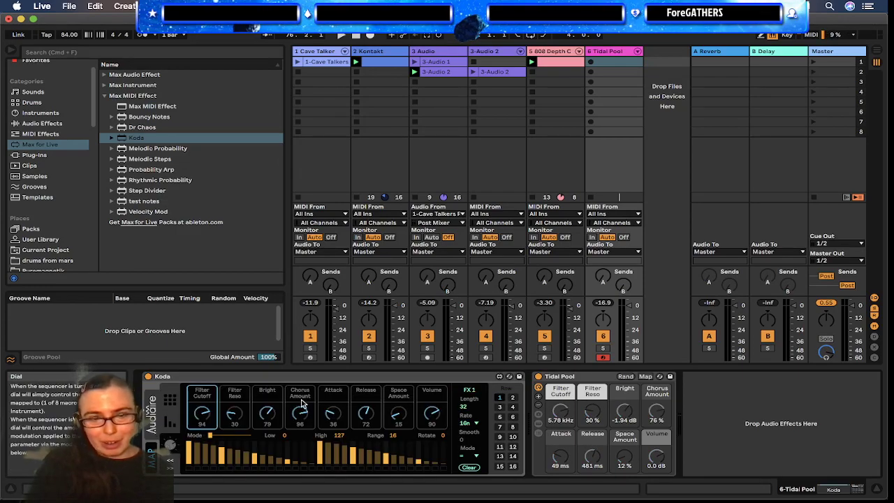
pyautogui.press('space')
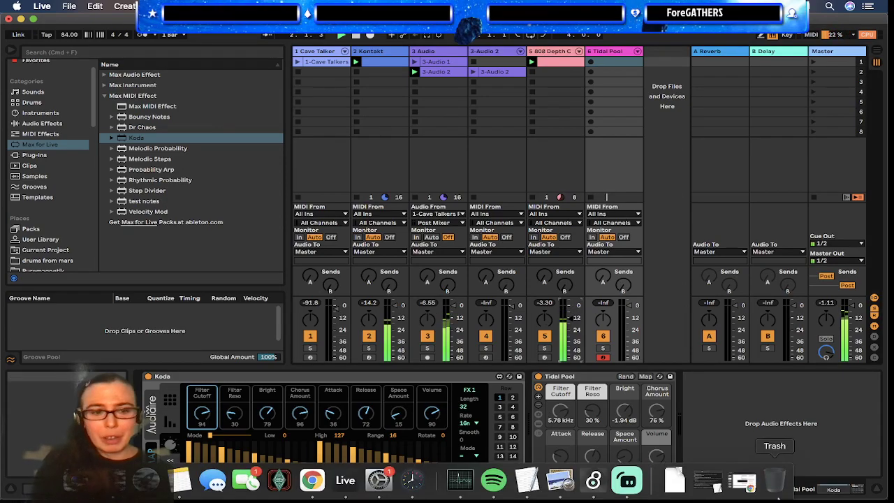
# Step: Switch to the PlayStation 3 controller patch in Max and choose the Major scale
pyautogui.press('super+Tab')
pyautogui.press('super+Tab')
pyautogui.press('super+Tab')
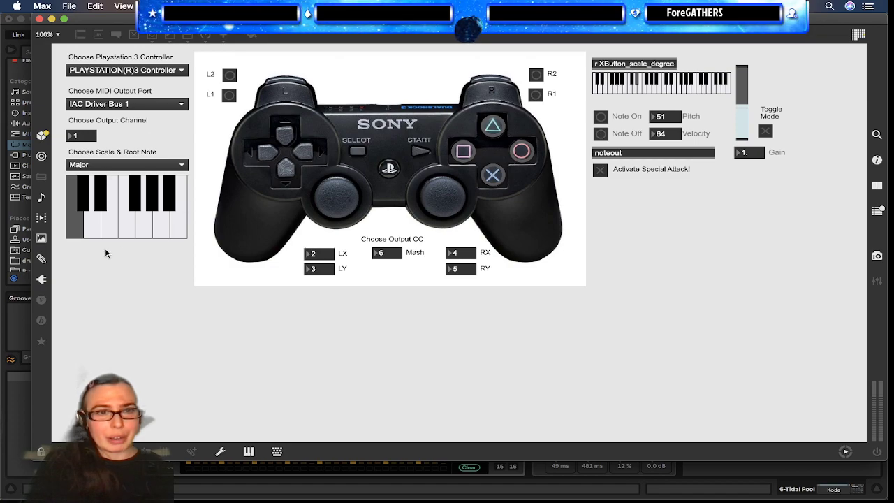
pyautogui.click(148, 164)
pyautogui.click(112, 177)
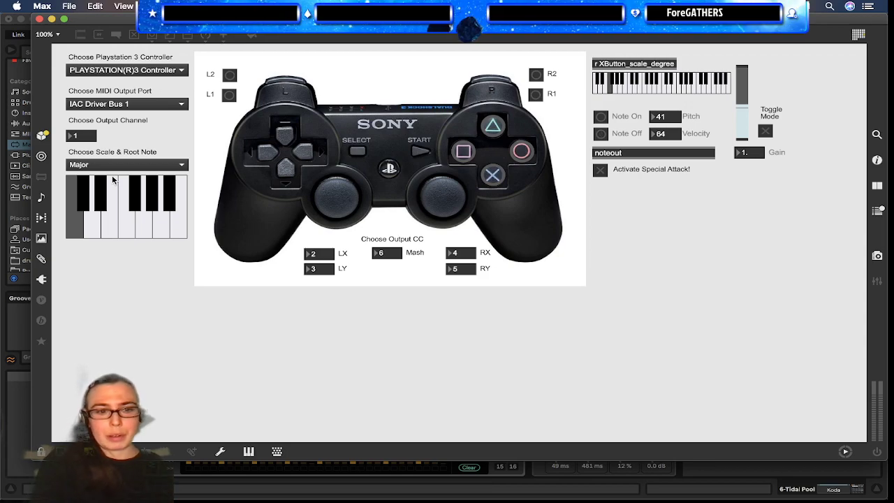
# Step: Switch to Live and examine the notes of the 1-Cave Talkers Pad 1 clip to work out its key
pyautogui.press('super+Tab')
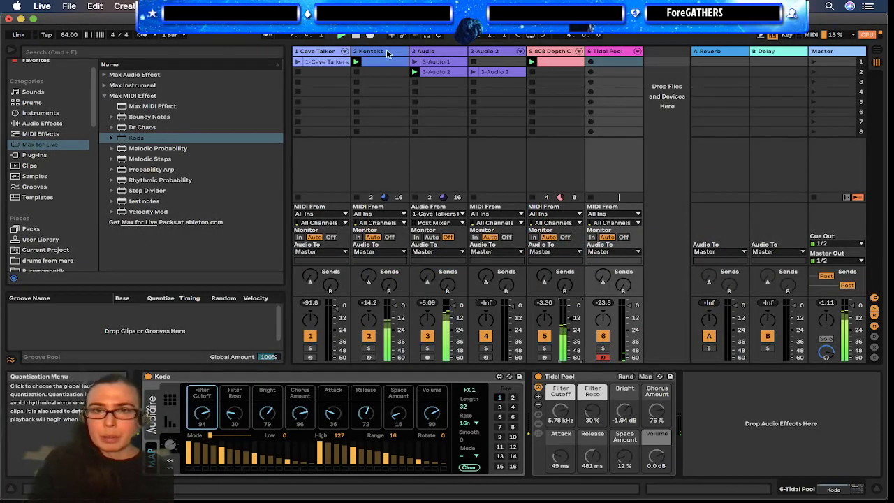
pyautogui.doubleClick(341, 62)
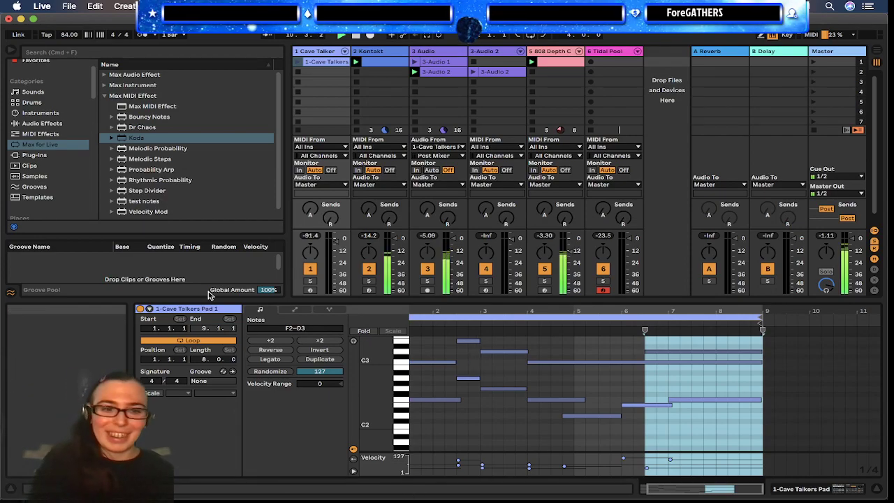
pyautogui.press('super+Tab')
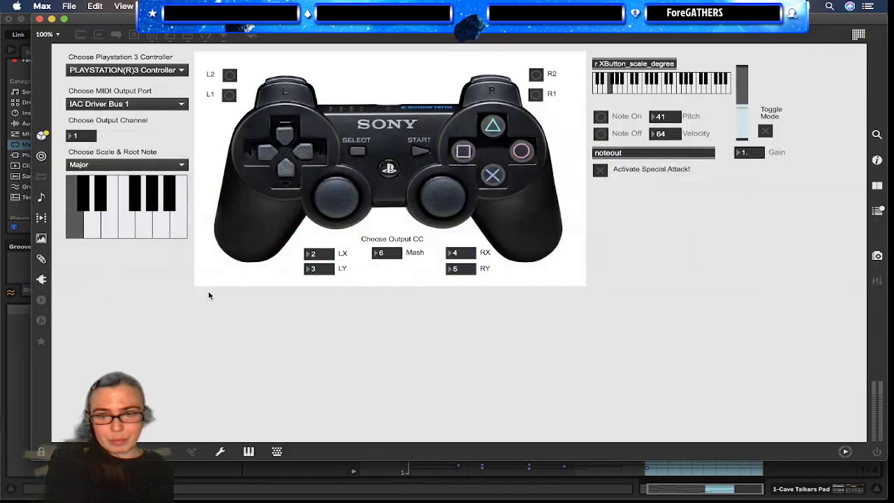
pyautogui.press('super+Tab')
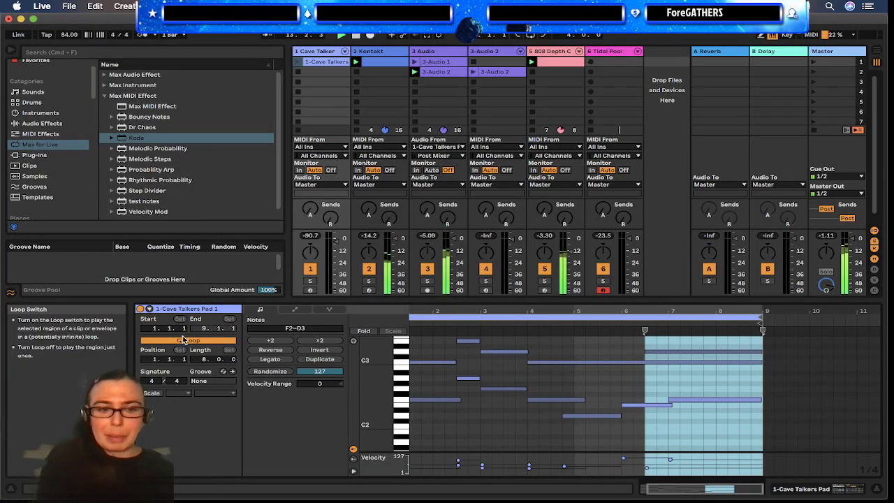
# Step: Switch to the Max controller patch and set the scale to Aeolian with D as the root note
pyautogui.press('super+Tab')
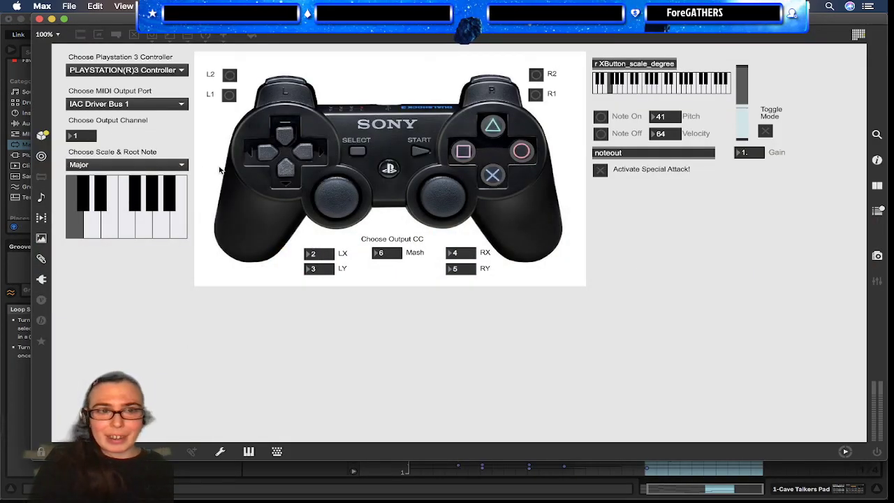
pyautogui.click(162, 168)
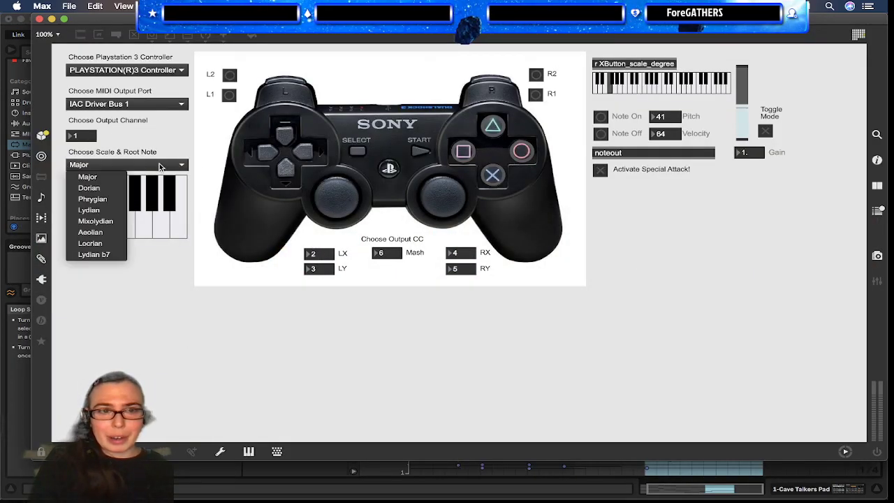
pyautogui.click(114, 232)
pyautogui.click(97, 234)
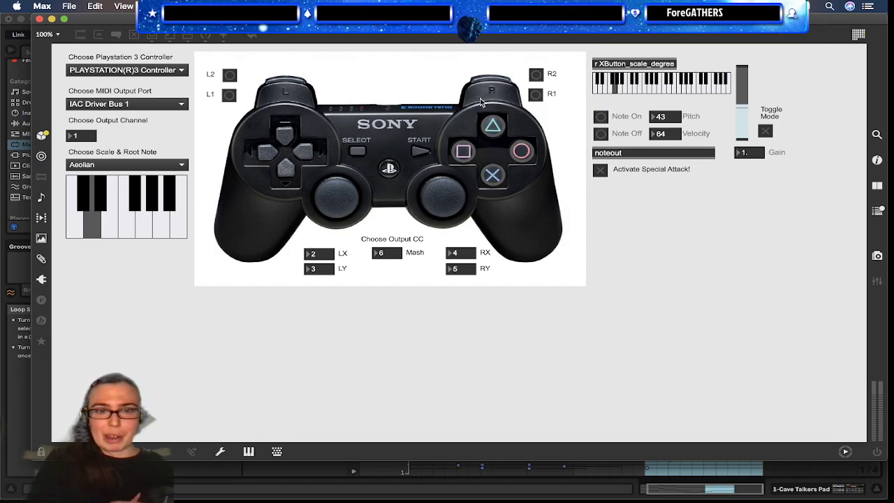
# Step: Switch to Live, mute the 3 Audio and 3-Audio 2 tracks with the 808 Depth Charger track unmuted, and show the Cave Talkers Pad devices
pyautogui.press('super+Tab')
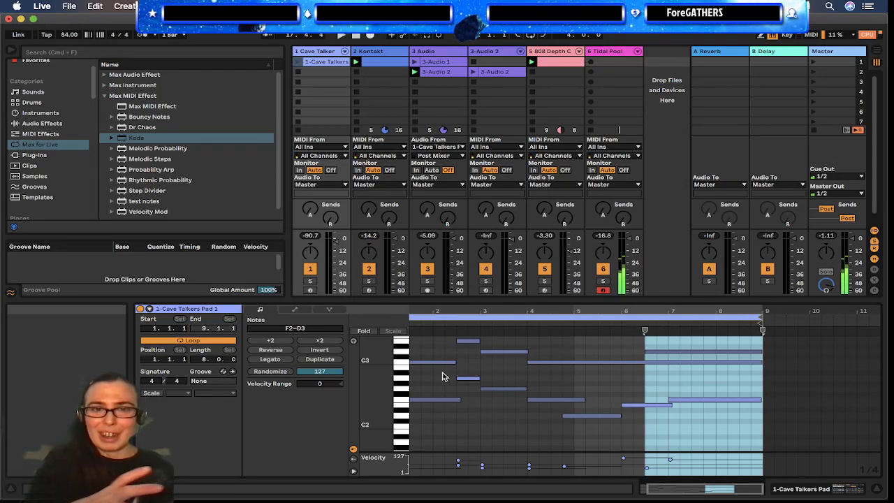
pyautogui.click(427, 269)
pyautogui.click(486, 268)
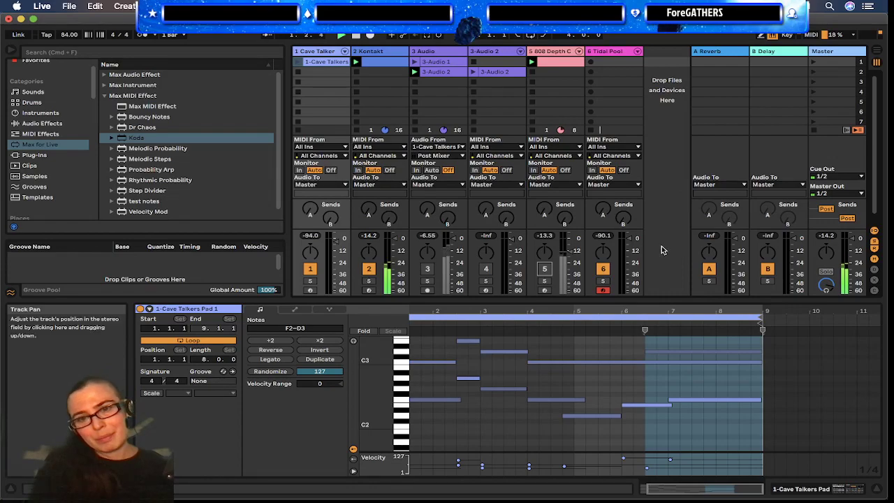
pyautogui.click(544, 268)
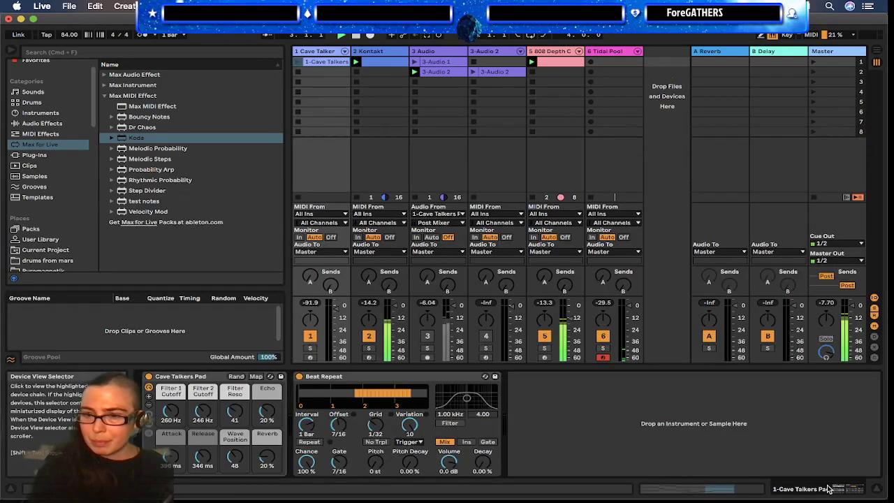
pyautogui.click(846, 485)
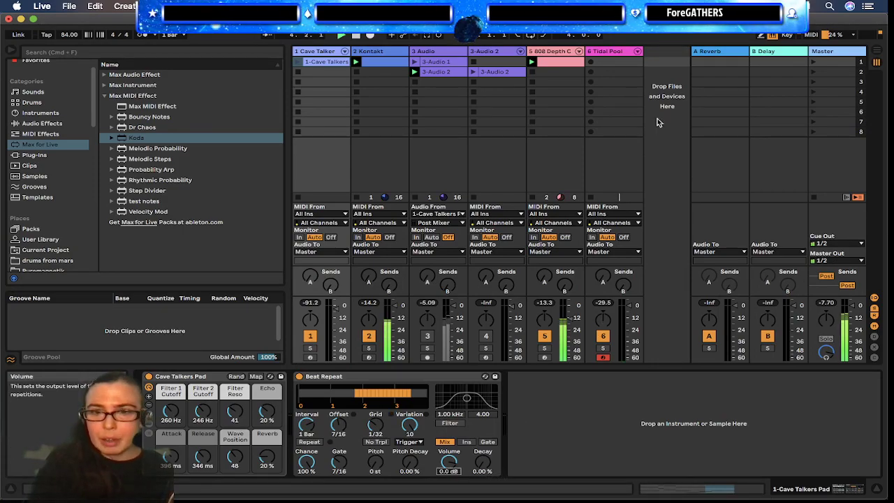
# Step: Show the Tidal Pool track's devices and raise the Volume dial in Koda to 119
pyautogui.click(624, 53)
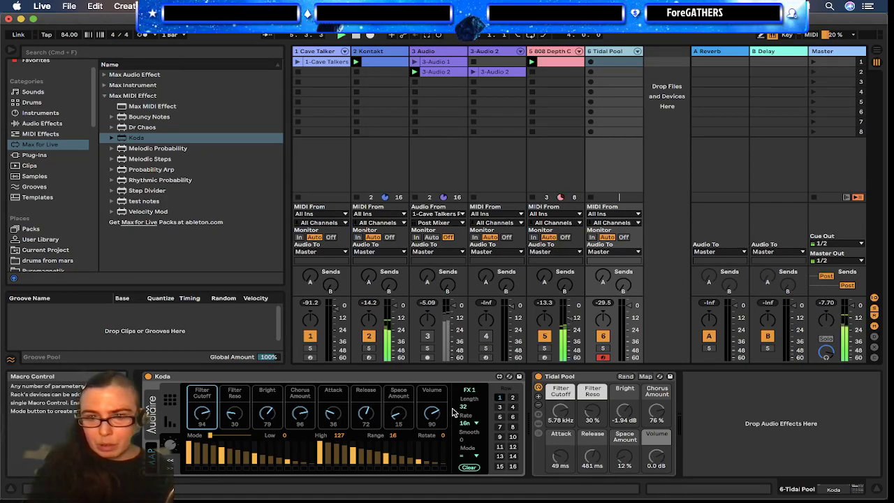
pyautogui.moveTo(431, 414); pyautogui.dragTo(431, 405)
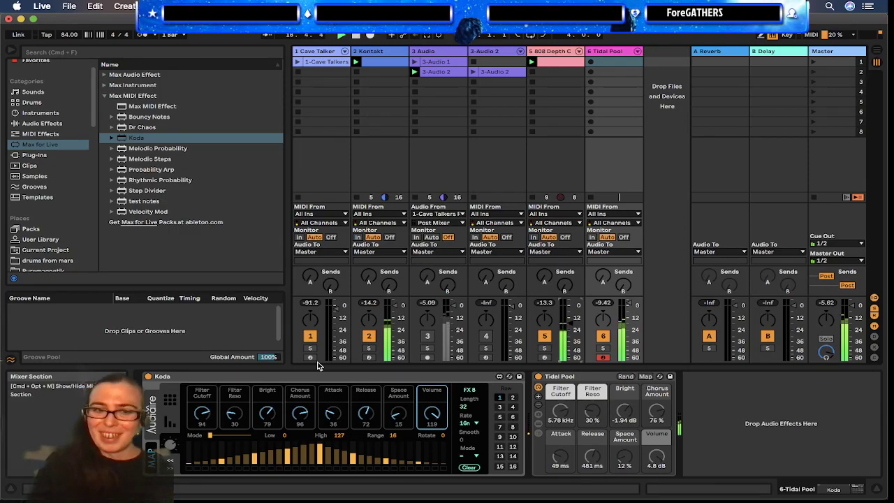
# Step: Turn on Filter Cutoff sequencing in Koda and redraw its step pattern with a mix of high peaks and low values
pyautogui.click(209, 396)
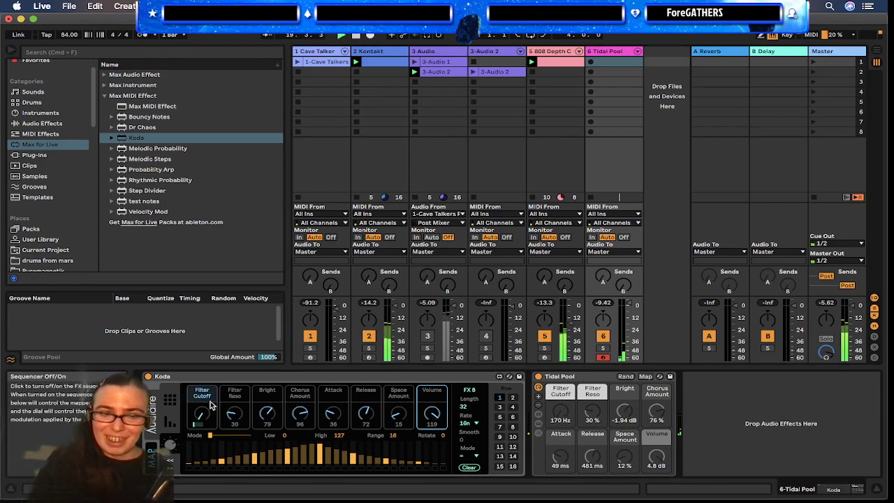
pyautogui.click(202, 414)
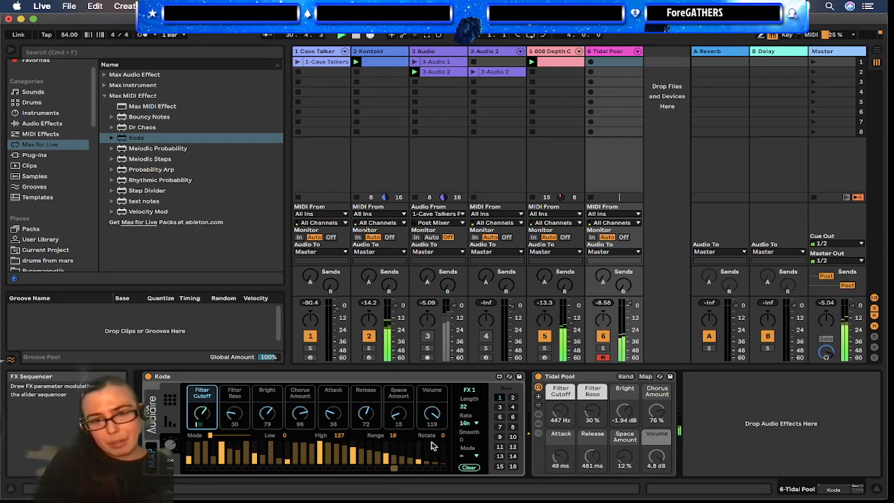
pyautogui.moveTo(378, 456); pyautogui.dragTo(450, 438)
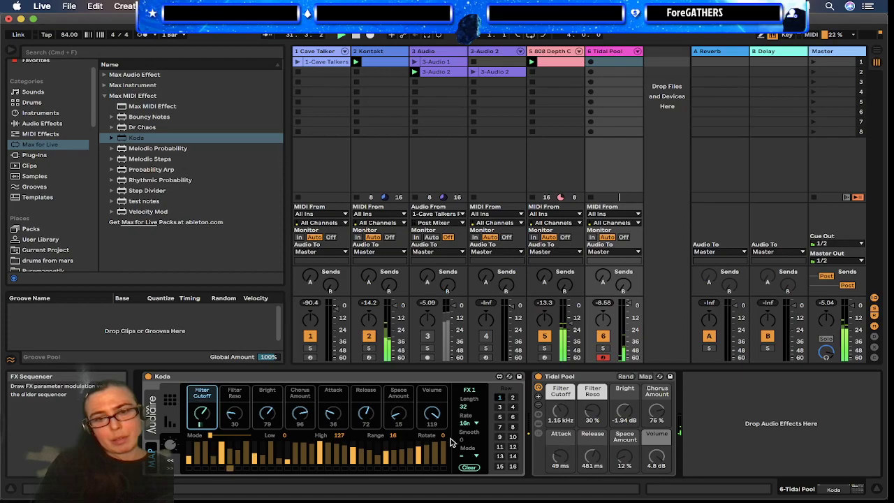
pyautogui.moveTo(335, 459); pyautogui.dragTo(361, 461)
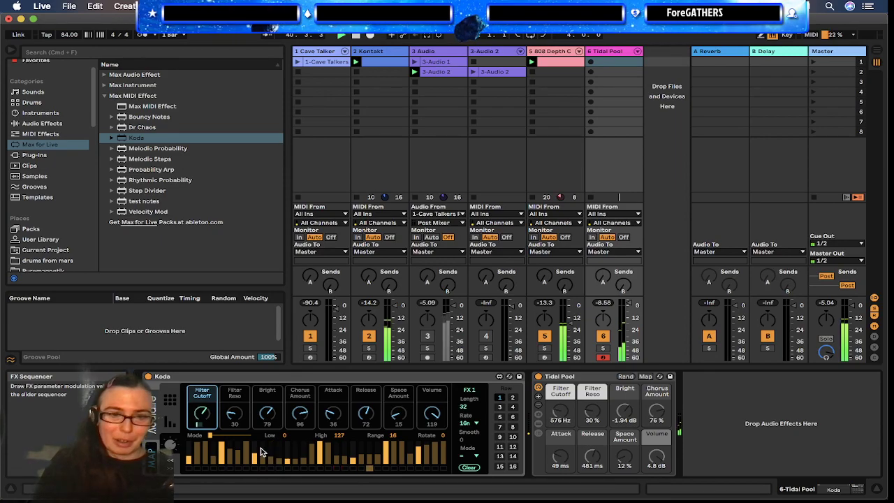
pyautogui.moveTo(256, 447); pyautogui.dragTo(256, 435)
pyautogui.click(238, 454)
pyautogui.click(247, 456)
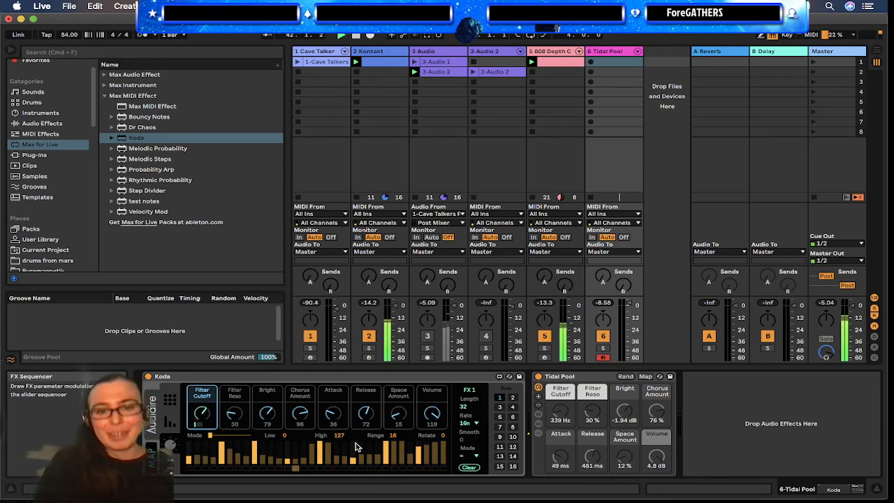
pyautogui.moveTo(354, 457); pyautogui.dragTo(353, 440)
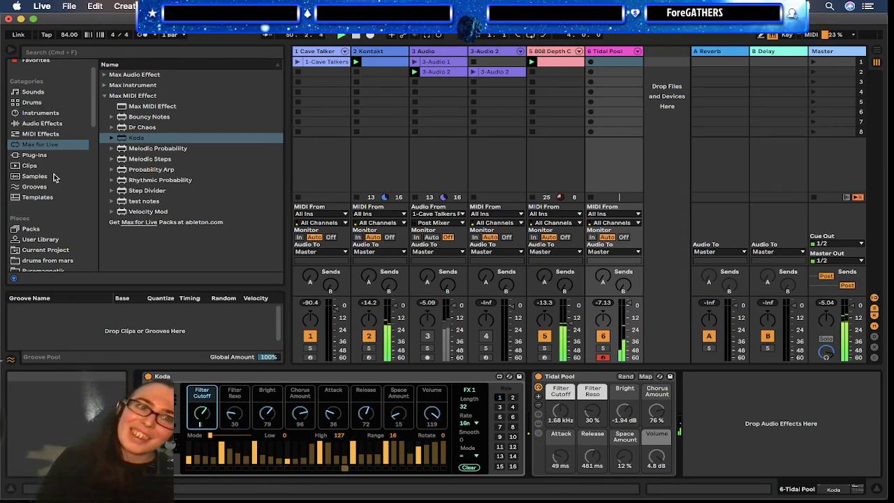
# Step: Replace the Tidal Pool instrument on track 6 with the Fifth Pad.adv preset from the Analog pads
pyautogui.click(40, 156)
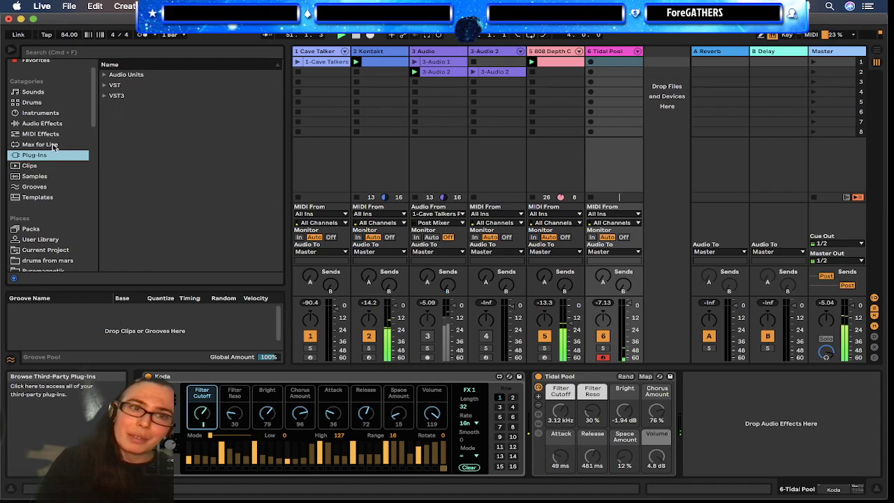
pyautogui.click(41, 112)
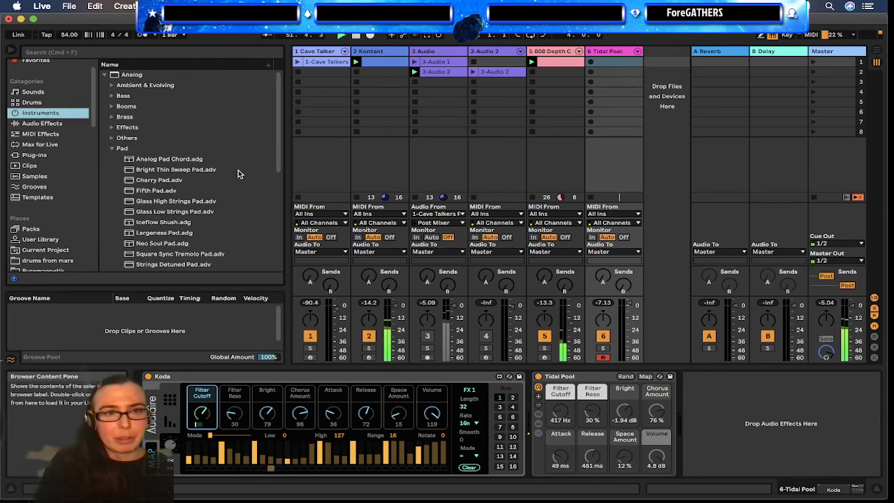
pyautogui.scroll(-3, 191, 181)
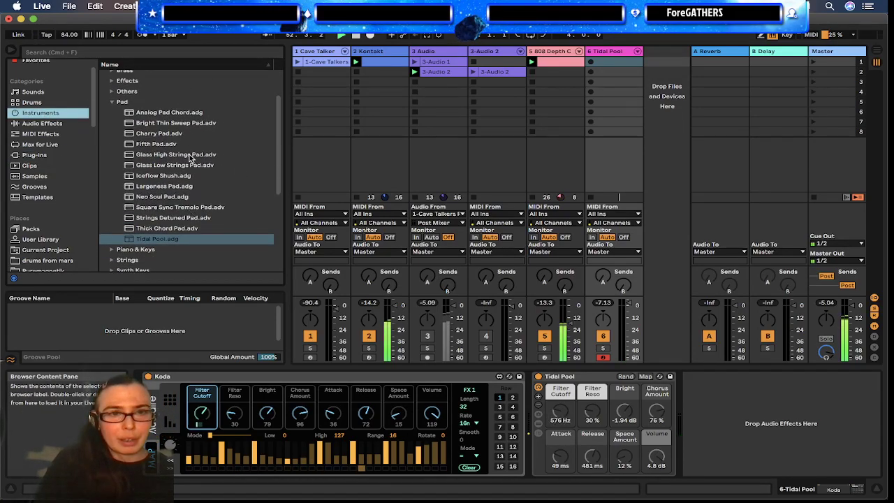
pyautogui.scroll(-1, 190, 158)
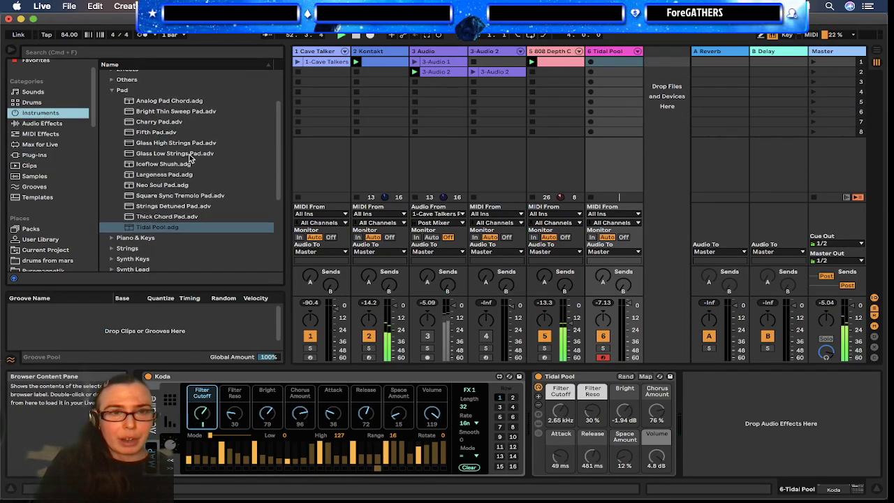
pyautogui.click(157, 134)
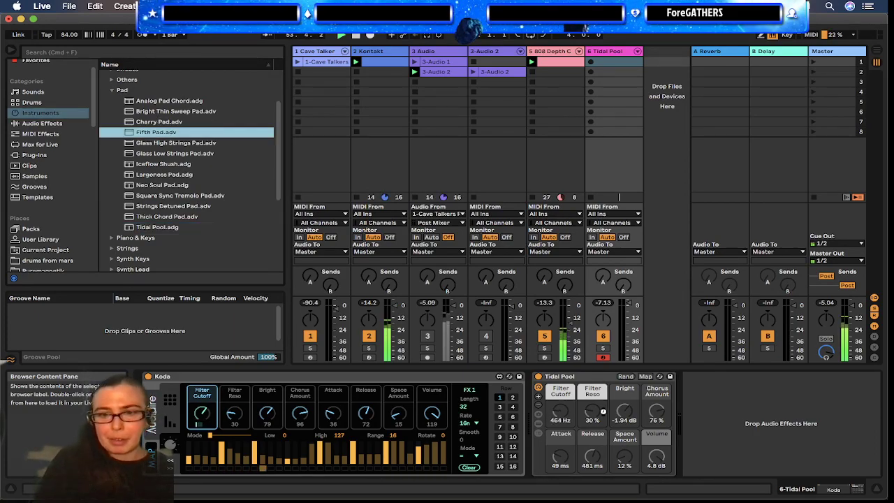
pyautogui.press('Return')
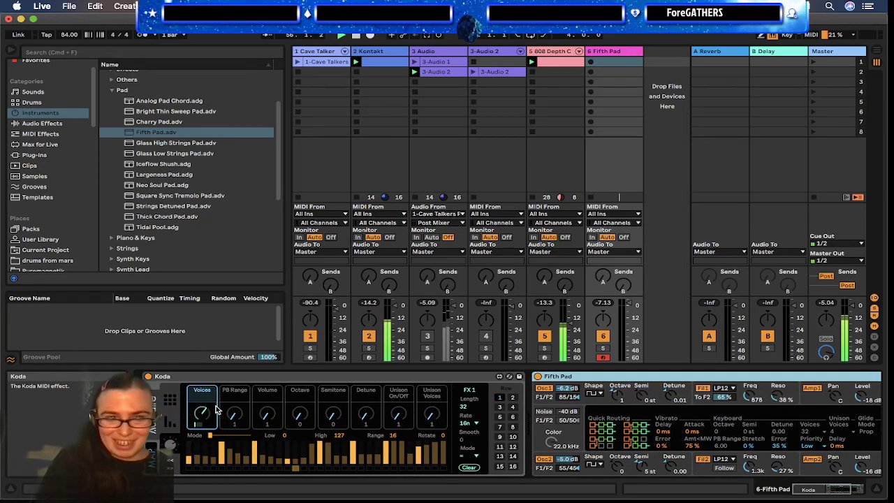
# Step: Turn on sequencing for the Octave parameter in Koda and raise its modulation amount
pyautogui.click(311, 400)
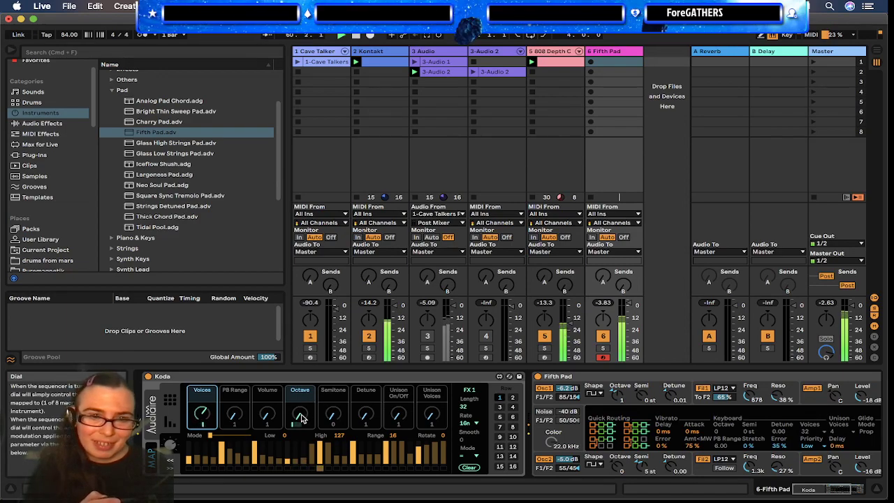
pyautogui.click(298, 419)
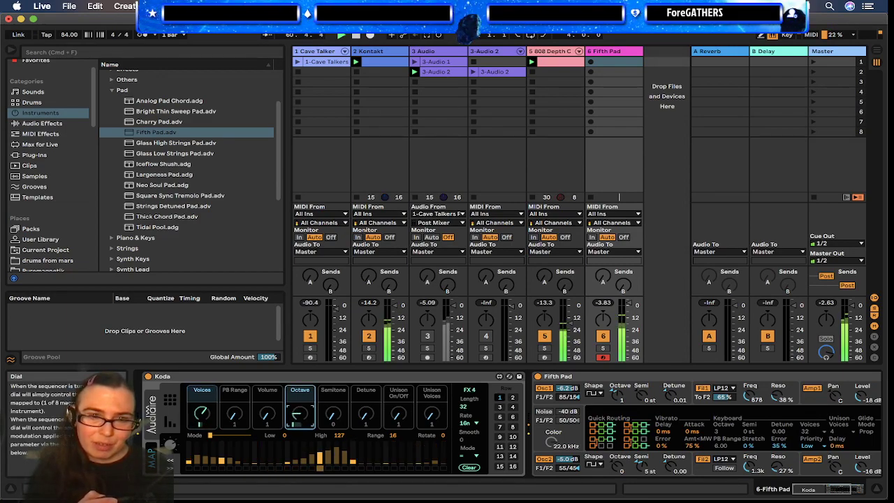
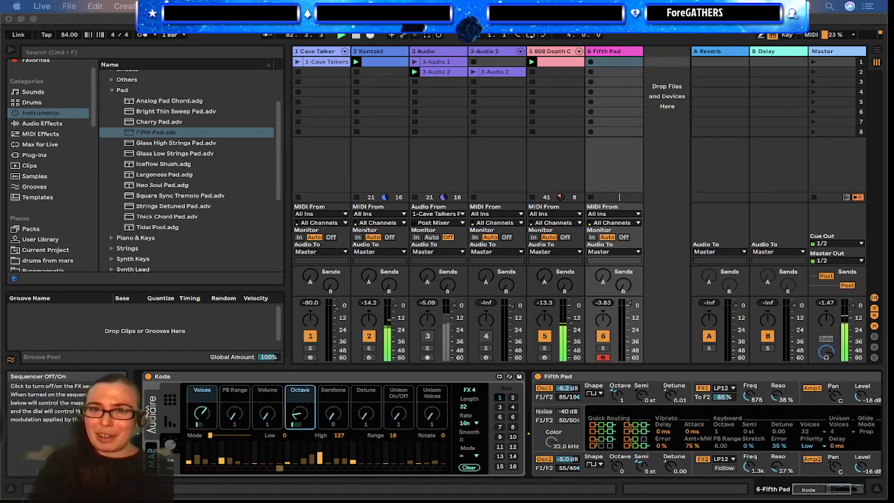
# Step: Stop playback and insert a new MIDI track after the Fifth Pad track
pyautogui.click(672, 151)
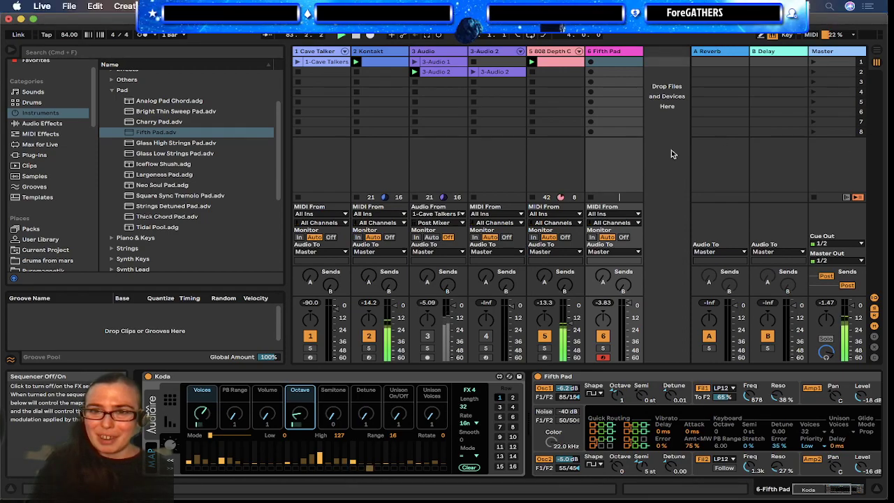
pyautogui.press('space')
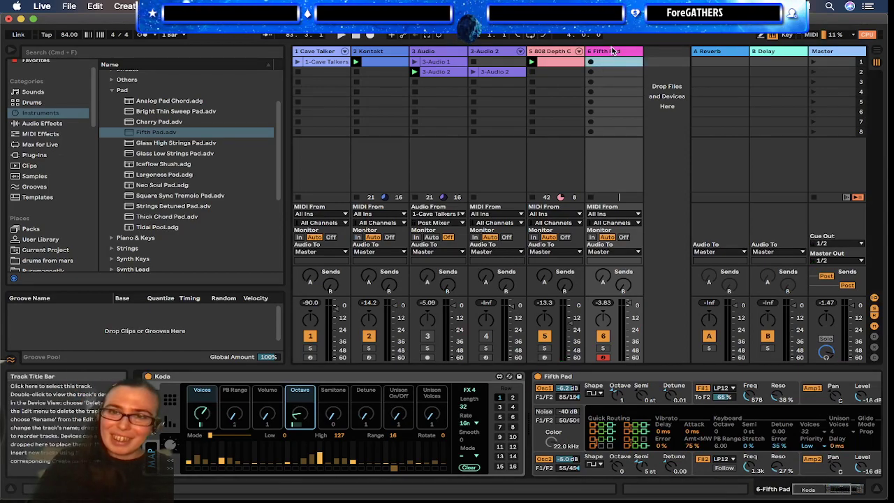
pyautogui.press('super+shift+t')
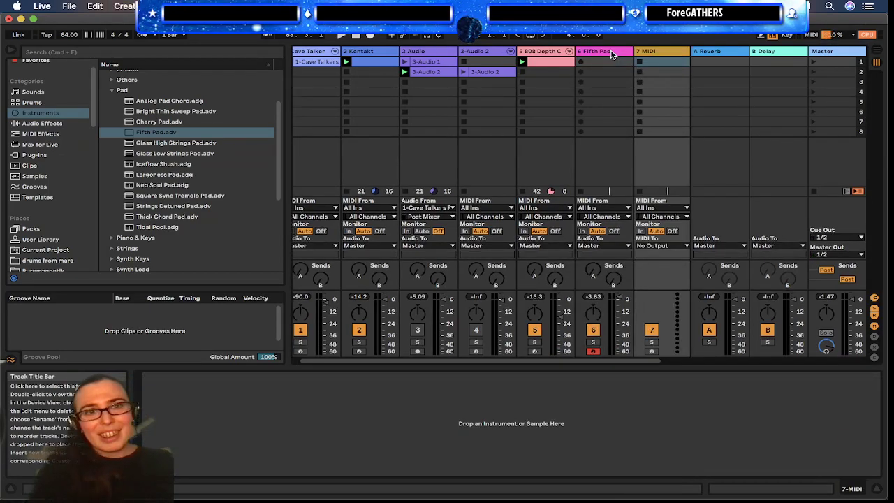
# Step: Load the Native Instruments Kontakt Audio Unit plug-in onto the new MIDI track 7
pyautogui.scroll(-1, 165, 236)
pyautogui.scroll(-1, 165, 236)
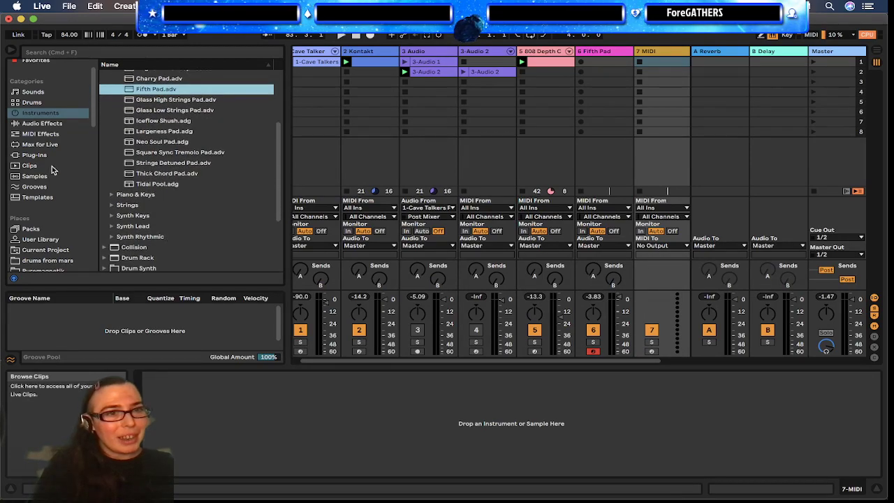
pyautogui.click(42, 154)
pyautogui.click(103, 75)
pyautogui.scroll(-10, 142, 237)
pyautogui.scroll(-3, 140, 234)
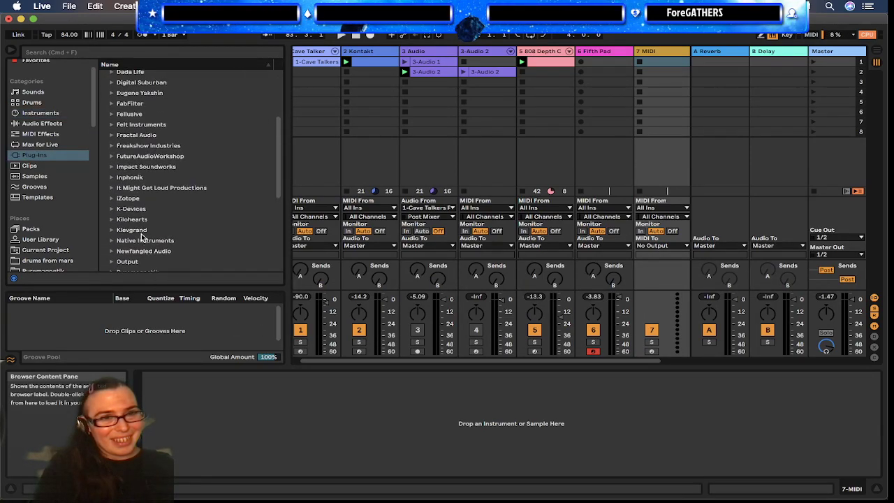
pyautogui.click(111, 193)
pyautogui.scroll(-10, 153, 230)
pyautogui.click(138, 163)
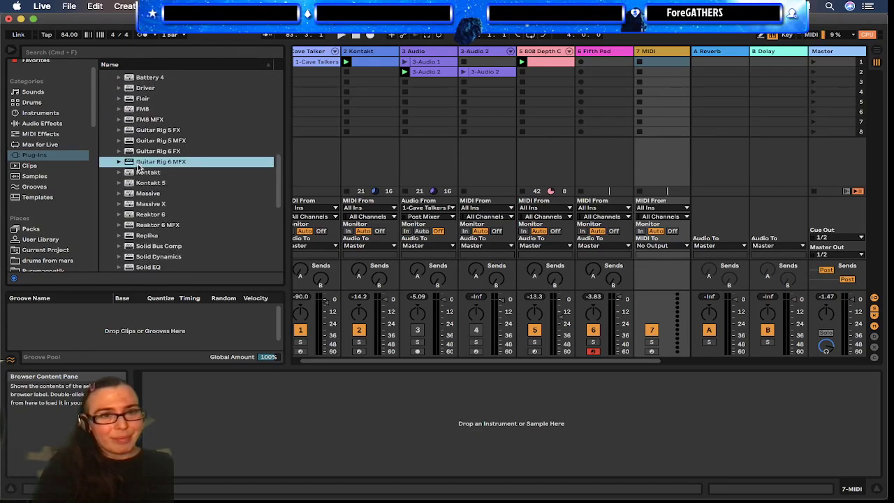
pyautogui.click(144, 174)
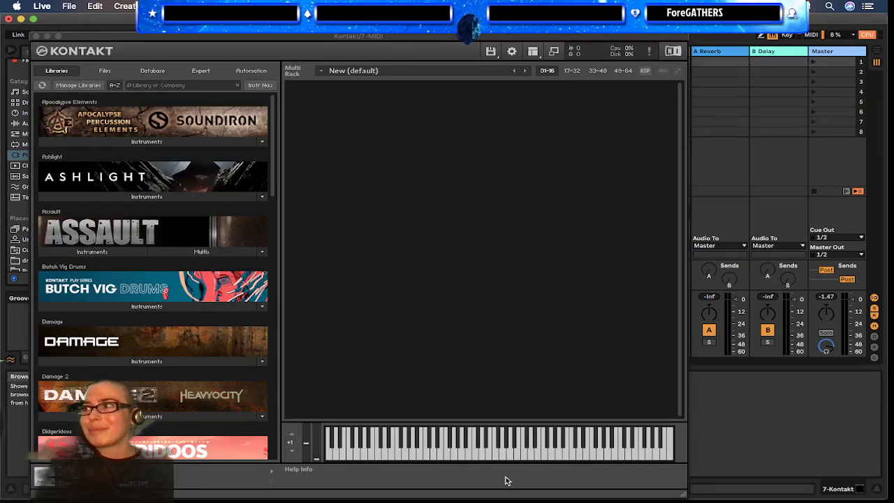
# Step: Switch Kontakt from its libraries to its file browser, collapse the Documents folder and expand the home subfolder holding the sample packs
pyautogui.scroll(-6, 69, 266)
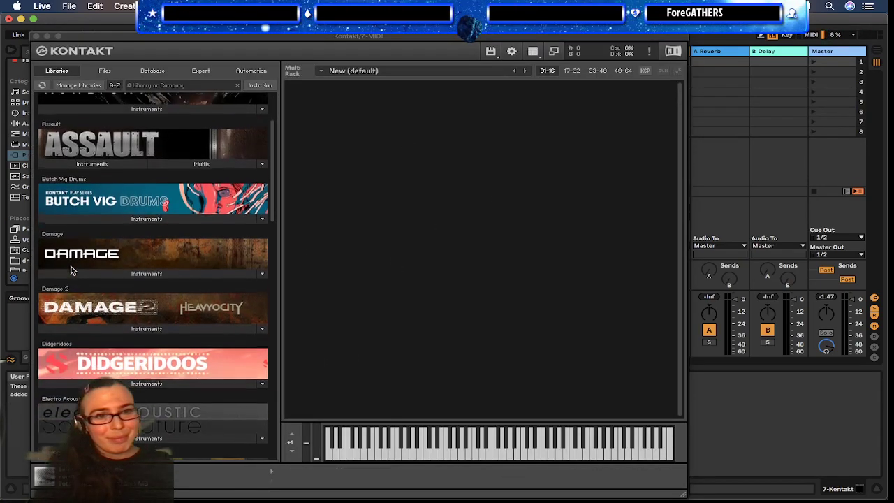
pyautogui.click(105, 70)
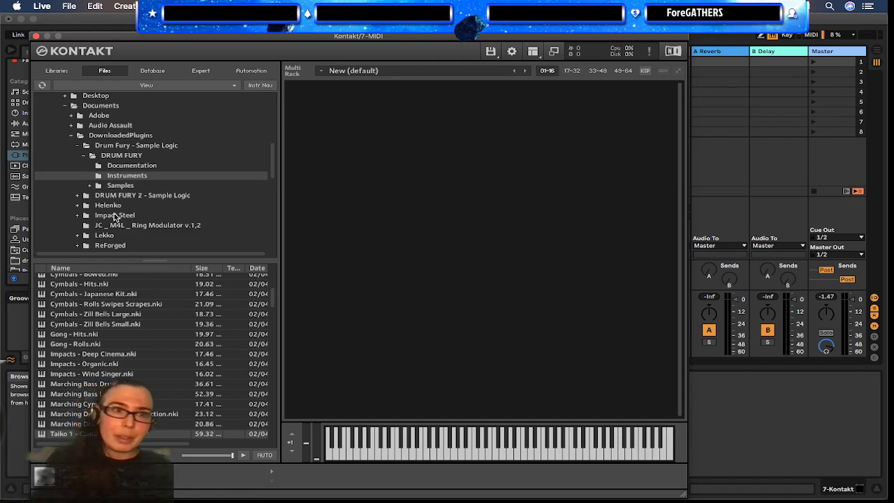
pyautogui.scroll(2, 77, 136)
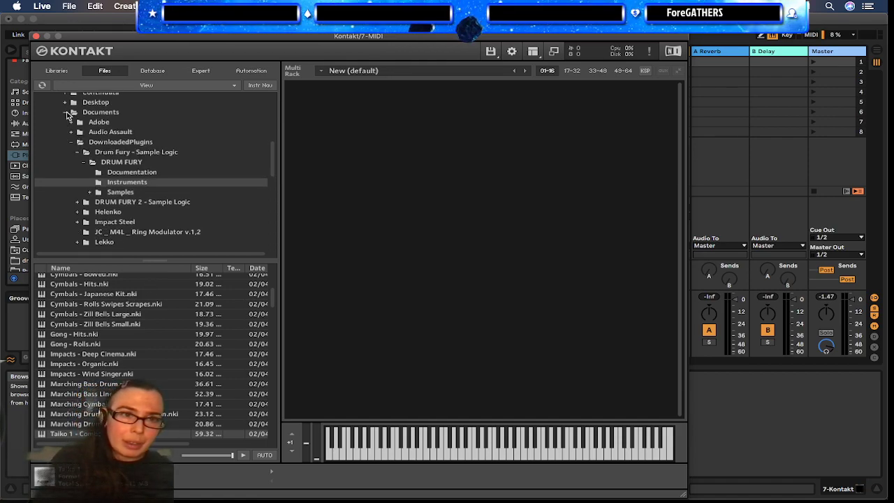
pyautogui.click(66, 114)
pyautogui.scroll(2, 70, 157)
pyautogui.scroll(-4, 91, 150)
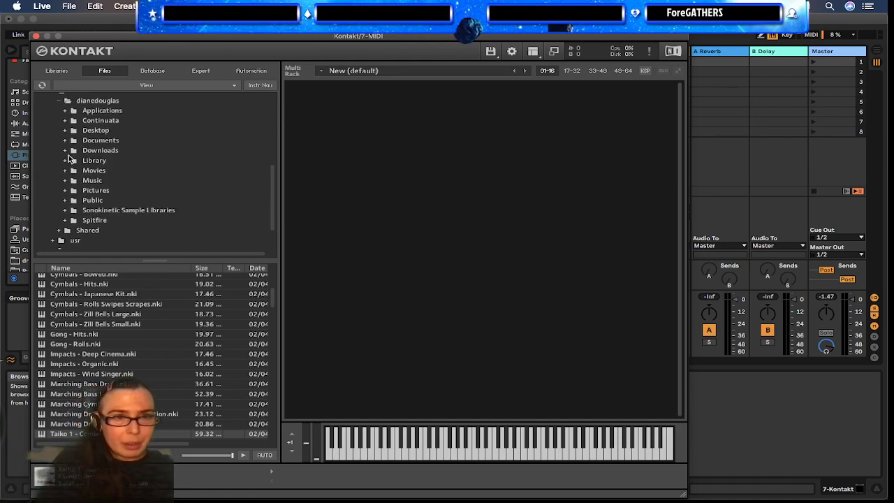
pyautogui.click(66, 131)
# Step: Look through the sample-pack folders for Kontakt instruments, checking the KVLT2 - Black Metal MIDI folder
pyautogui.scroll(-3, 146, 221)
pyautogui.scroll(-5, 175, 187)
pyautogui.scroll(-10, 192, 179)
pyautogui.scroll(-5, 192, 179)
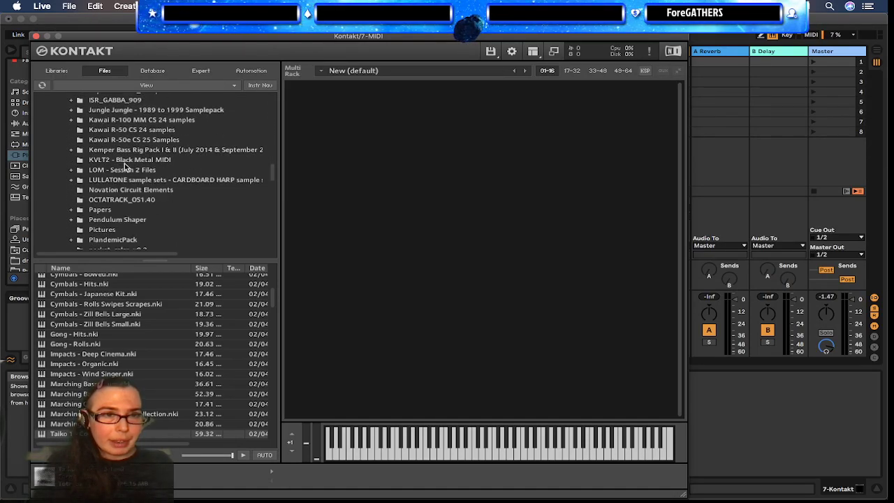
pyautogui.click(125, 160)
pyautogui.scroll(-15, 161, 153)
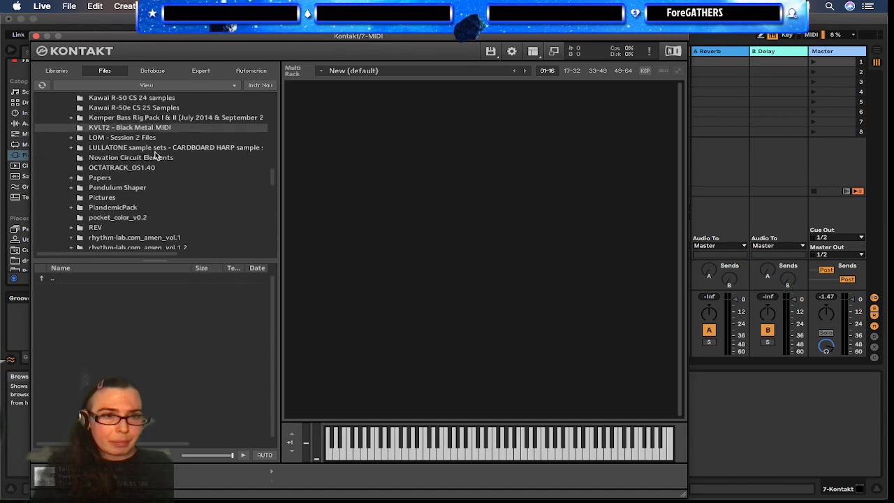
pyautogui.scroll(-9, 155, 155)
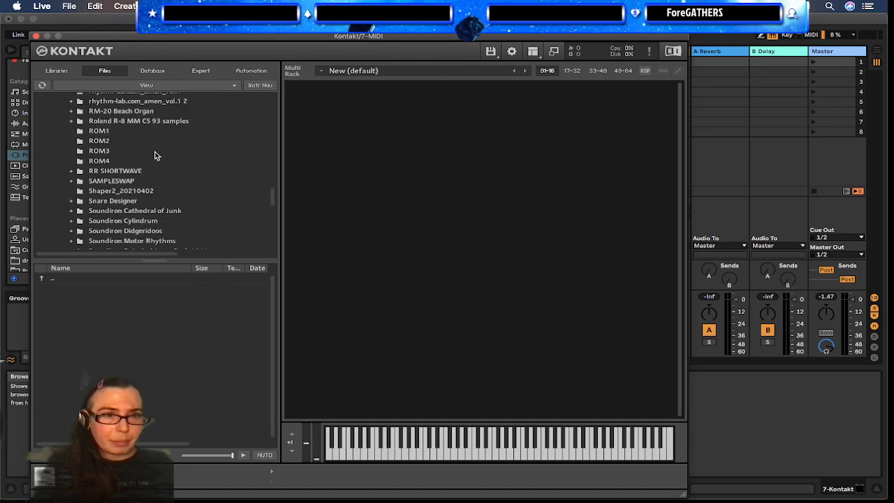
pyautogui.scroll(4, 155, 155)
pyautogui.scroll(6, 155, 155)
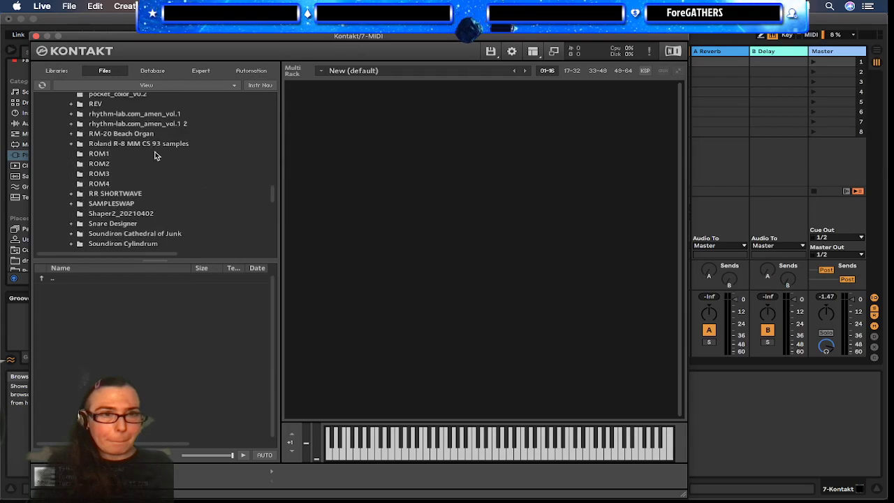
# Step: Check the rhythm-lab.com_amen_vol.1 folder and open the cassette plucks 01 - Kontakt 5 v1_01 folder
pyautogui.click(130, 121)
pyautogui.scroll(3, 132, 133)
pyautogui.scroll(15, 133, 136)
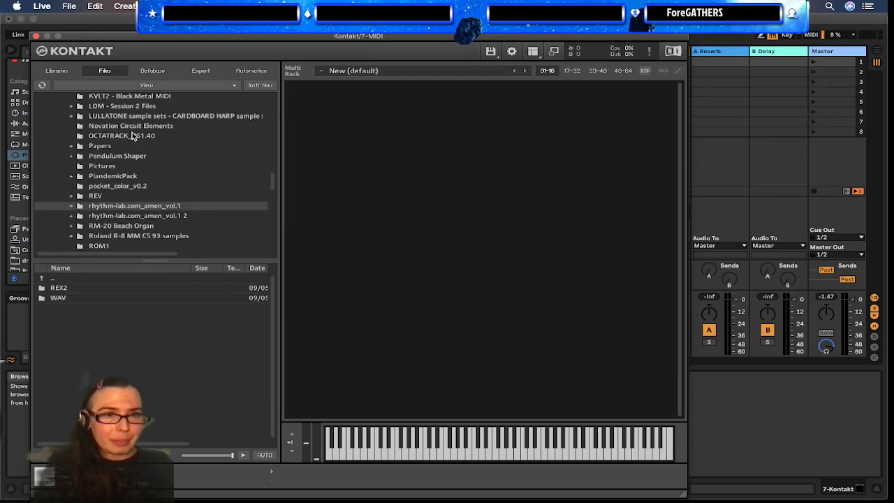
pyautogui.scroll(6, 131, 154)
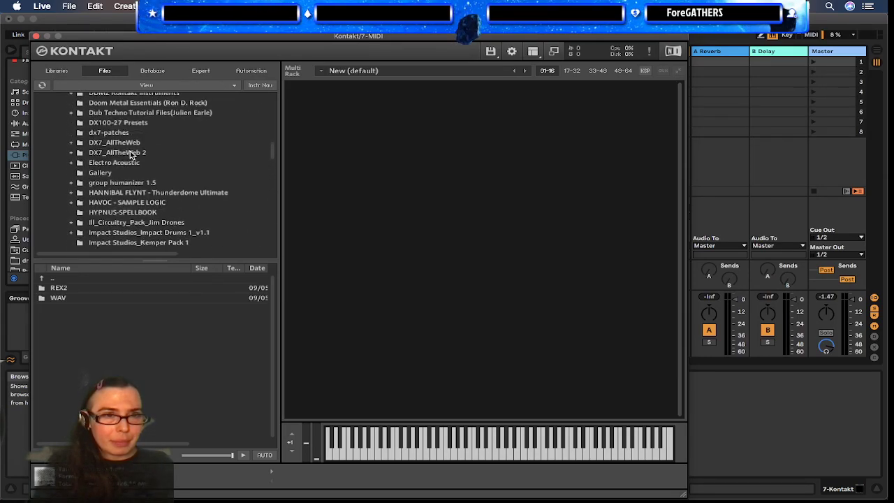
pyautogui.click(130, 120)
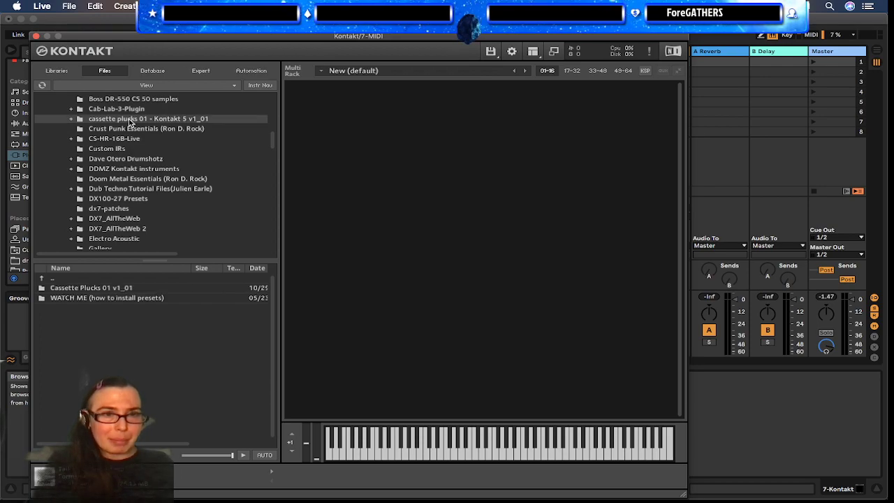
# Step: Load cassette plucks 01 v1_01.nki into Kontakt from the instruments folder inside Cassette Plucks 01 v1_01
pyautogui.doubleClick(109, 287)
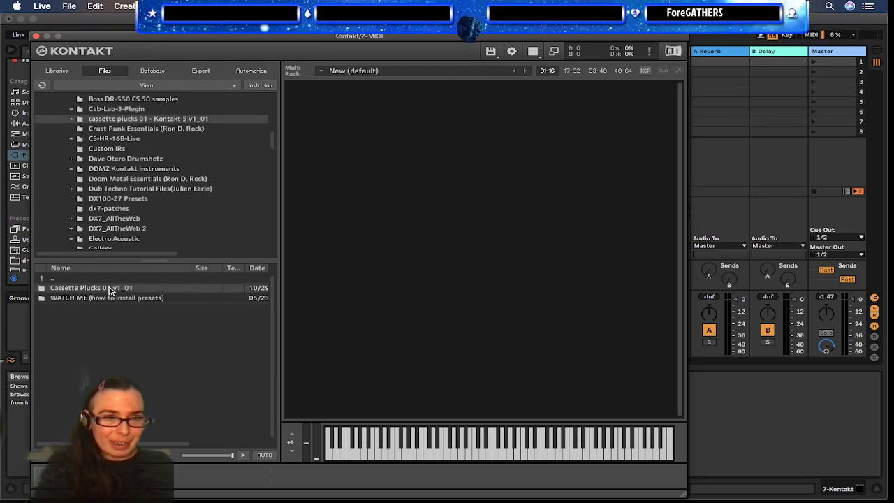
pyautogui.click(89, 288)
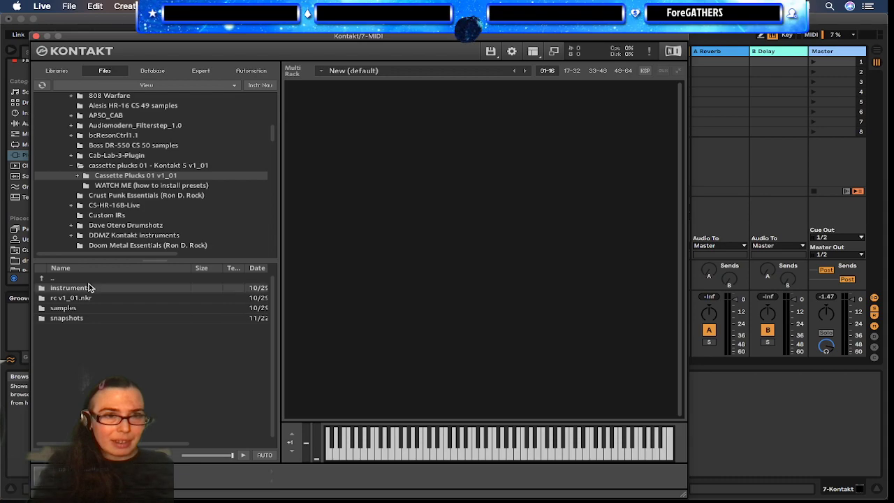
pyautogui.doubleClick(82, 298)
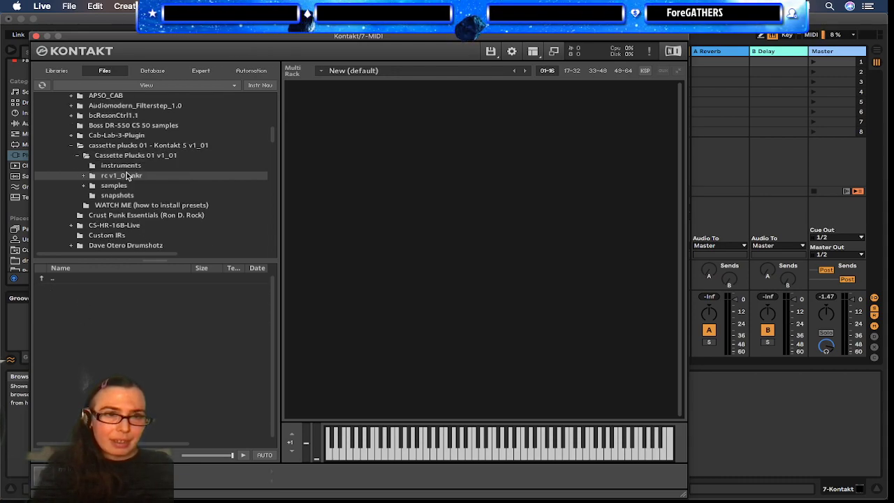
pyautogui.click(107, 167)
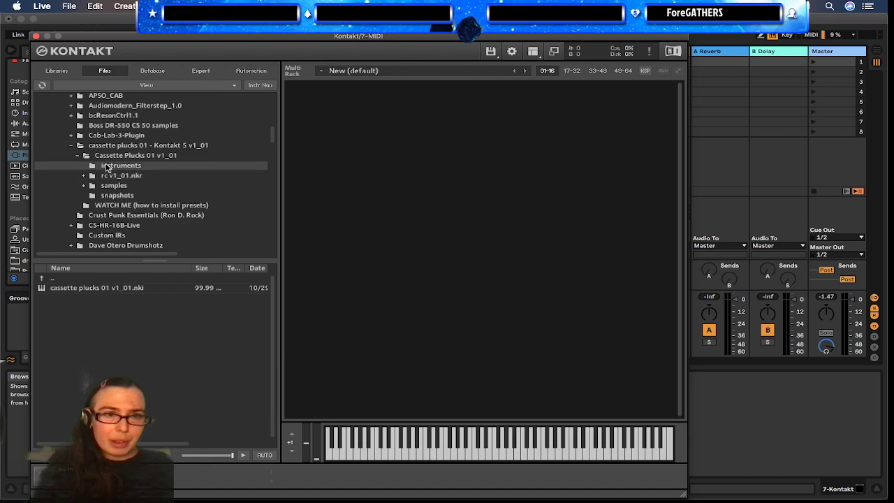
pyautogui.click(88, 290)
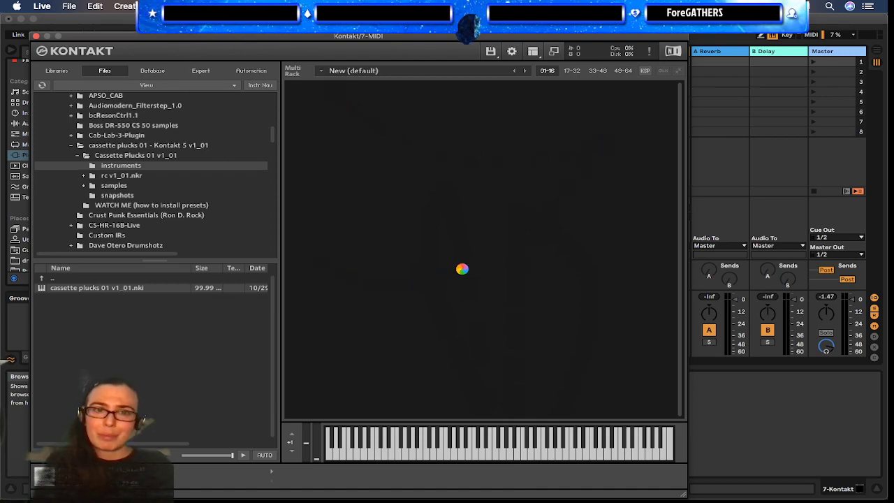
pyautogui.scroll(-3, 512, 391)
pyautogui.scroll(-1, 513, 391)
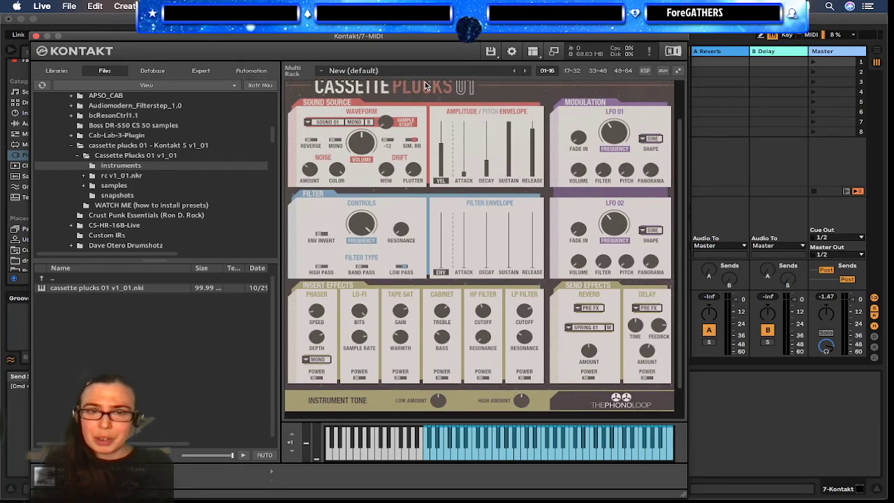
# Step: Uncover and arm Kontakt track 7 for recording, and audition notes of the Cassette Plucks 01 instrument on its on-screen keyboard
pyautogui.moveTo(97, 36); pyautogui.dragTo(47, 5)
pyautogui.click(651, 351)
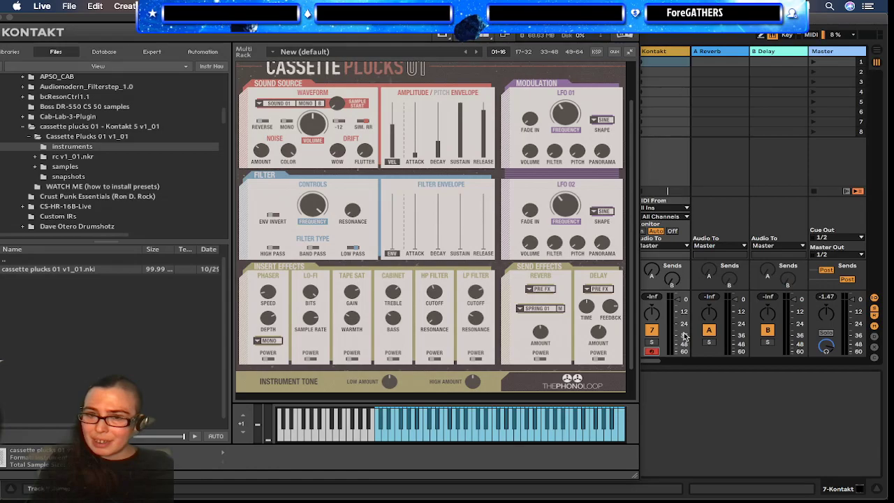
pyautogui.click(420, 432)
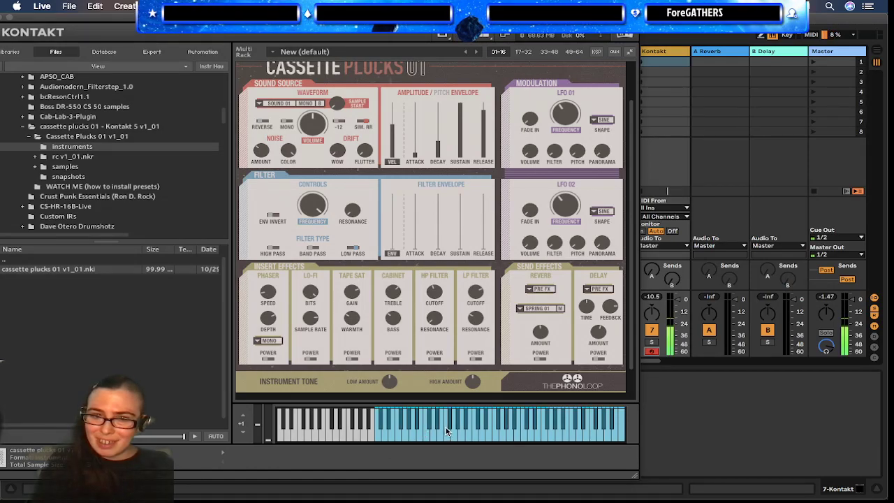
pyautogui.click(449, 423)
# Step: Move the Kontakt window clear of the mixer and disarm the Fifth Pad track
pyautogui.moveTo(24, 19); pyautogui.dragTo(187, 361)
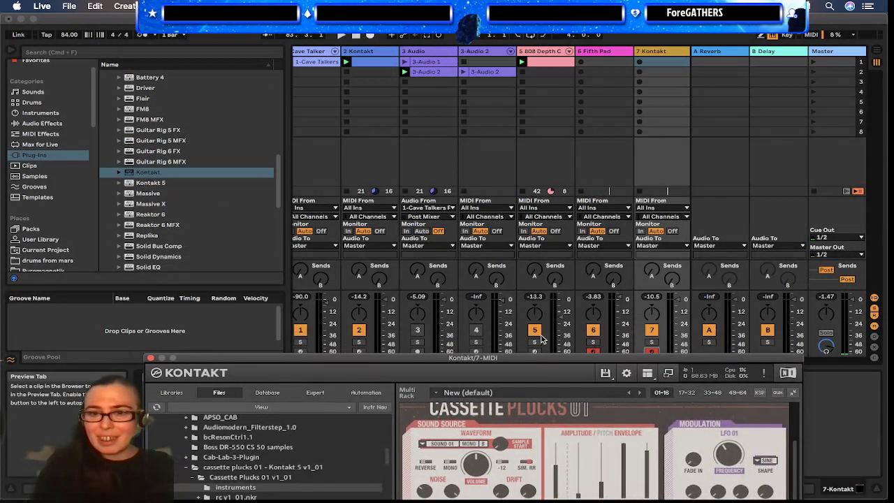
pyautogui.hscroll(-2, 590, 327)
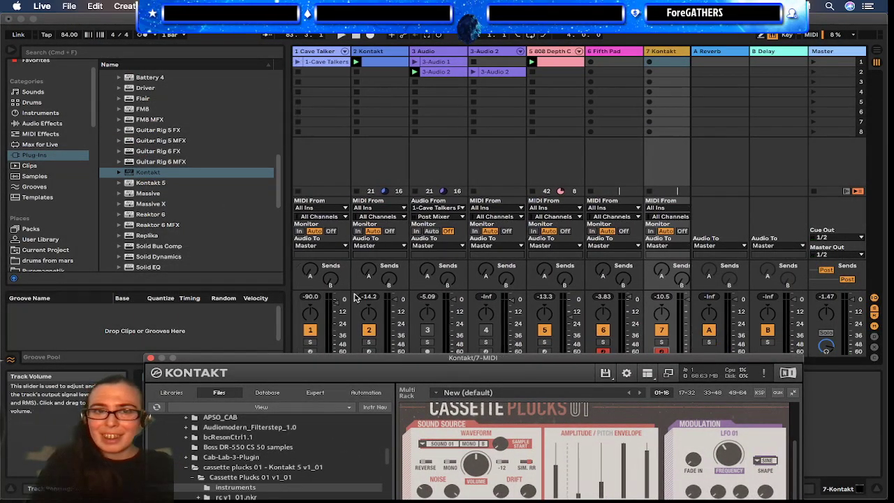
pyautogui.hscroll(1, 460, 152)
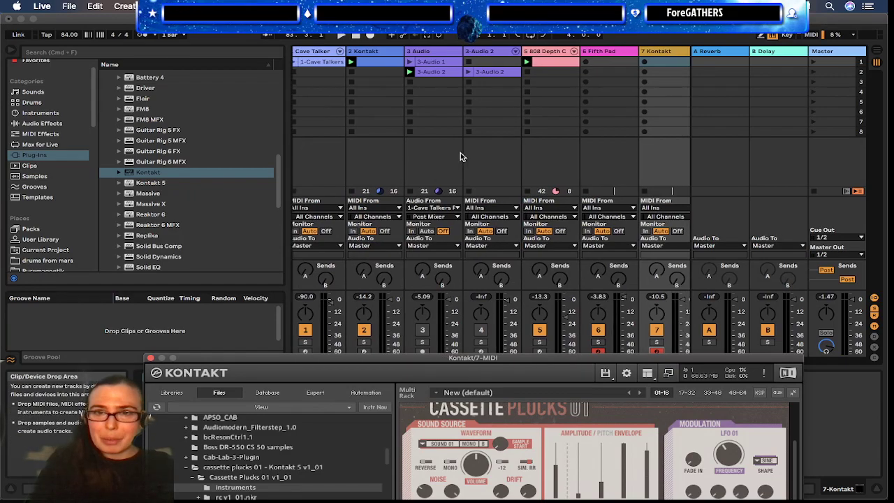
pyautogui.click(599, 351)
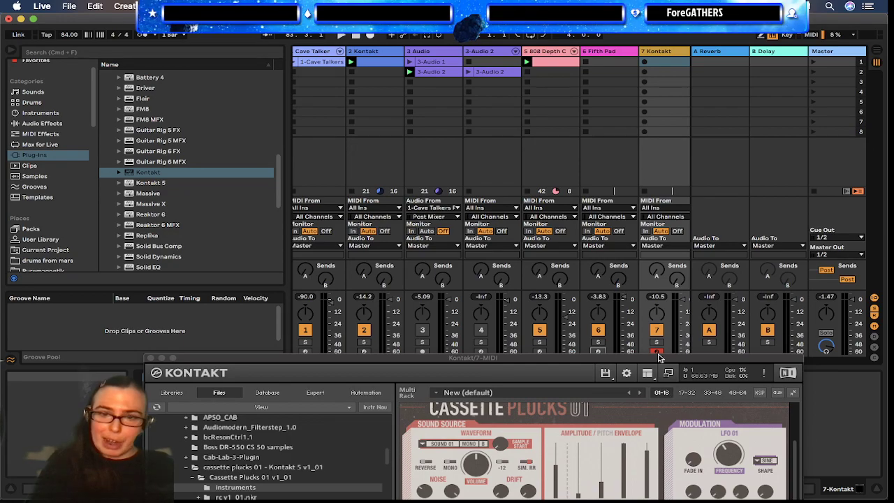
# Step: Open the 808 Depth Charger Kit clip and stretch its whole pattern ×2 from two bars to four bars
pyautogui.click(323, 53)
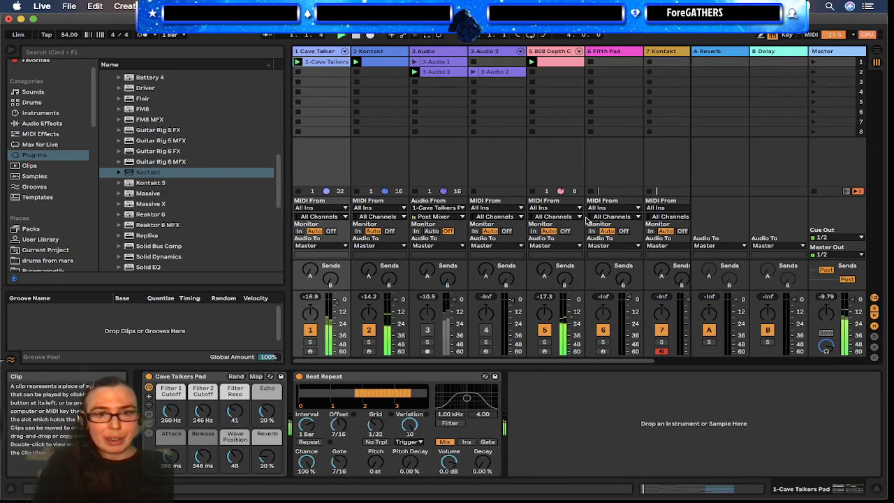
pyautogui.click(562, 63)
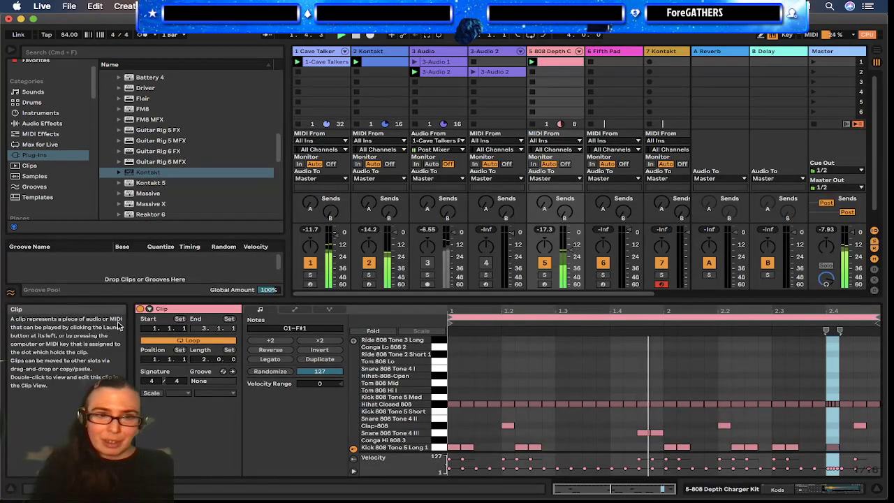
pyautogui.click(504, 371)
pyautogui.click(325, 339)
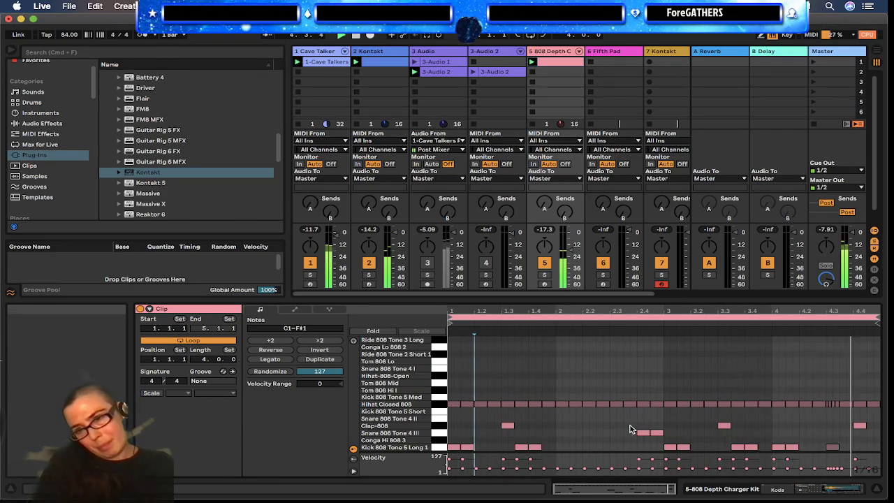
# Step: Select Kontakt track 7 and move its plug-in window down below the mixer
pyautogui.scroll(-2, 665, 110)
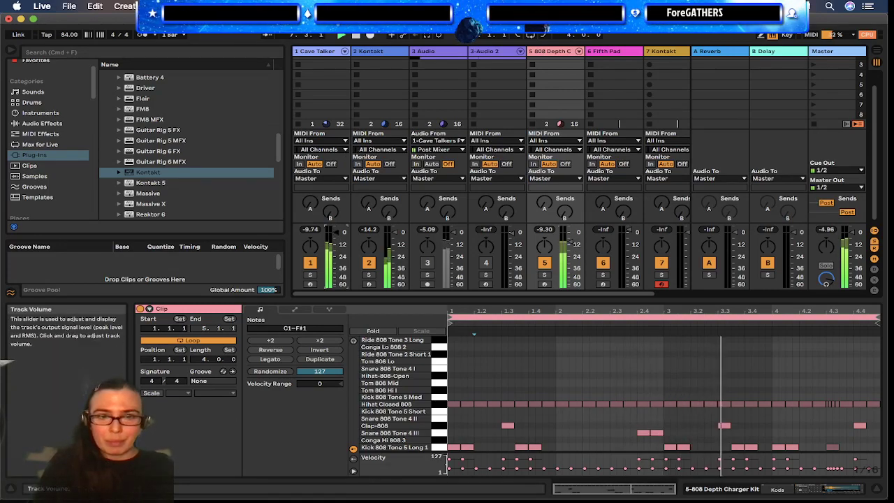
pyautogui.click(668, 52)
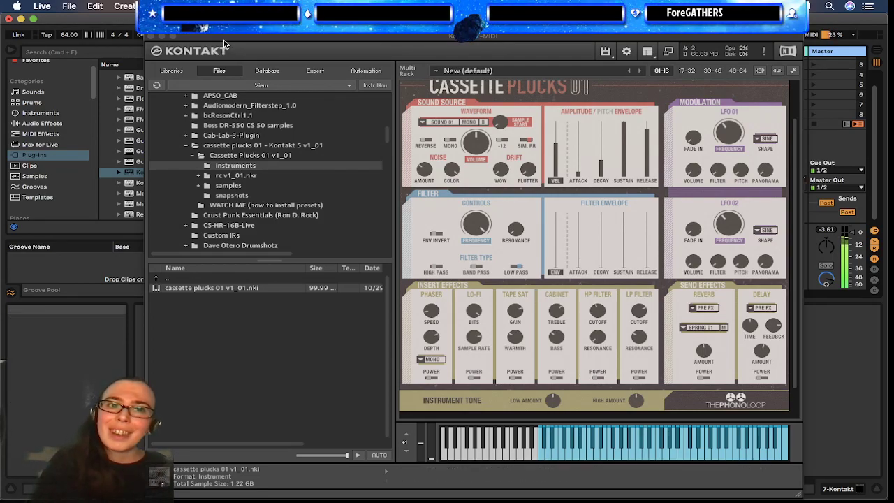
pyautogui.moveTo(267, 37); pyautogui.dragTo(477, 389)
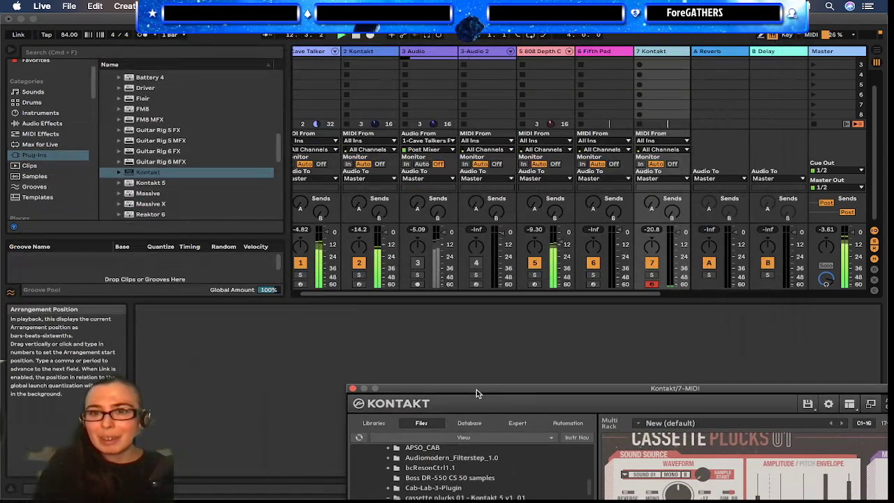
pyautogui.click(327, 233)
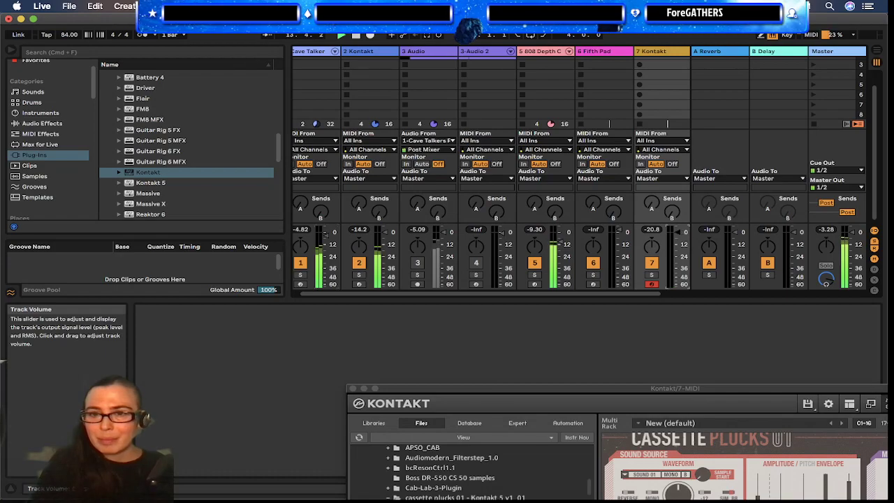
# Step: Look through the MIDI effects in the browser and expand the Delay & Loop folder of the audio effects
pyautogui.scroll(3, 204, 209)
pyautogui.click(203, 211)
pyautogui.scroll(-4, 203, 211)
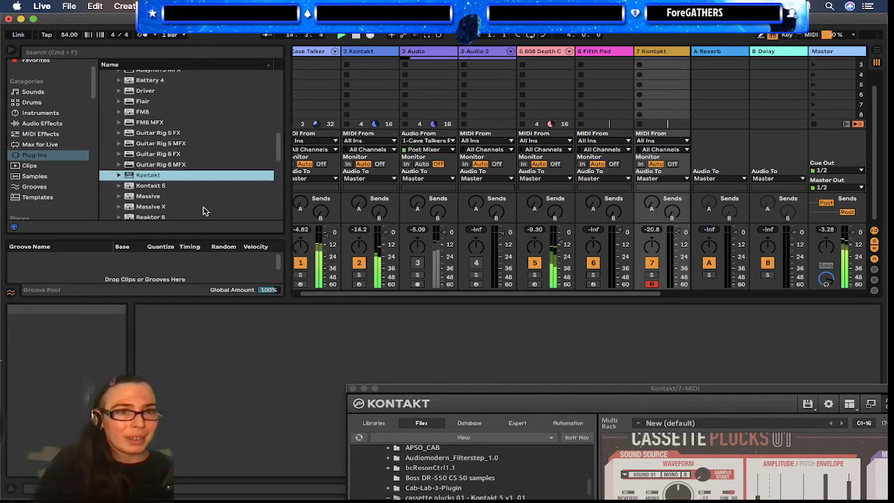
pyautogui.click(37, 143)
pyautogui.click(40, 135)
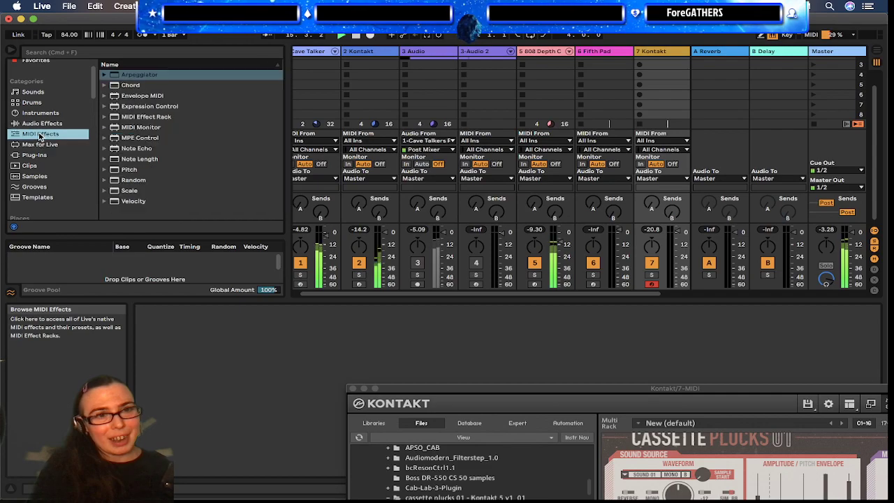
pyautogui.click(133, 75)
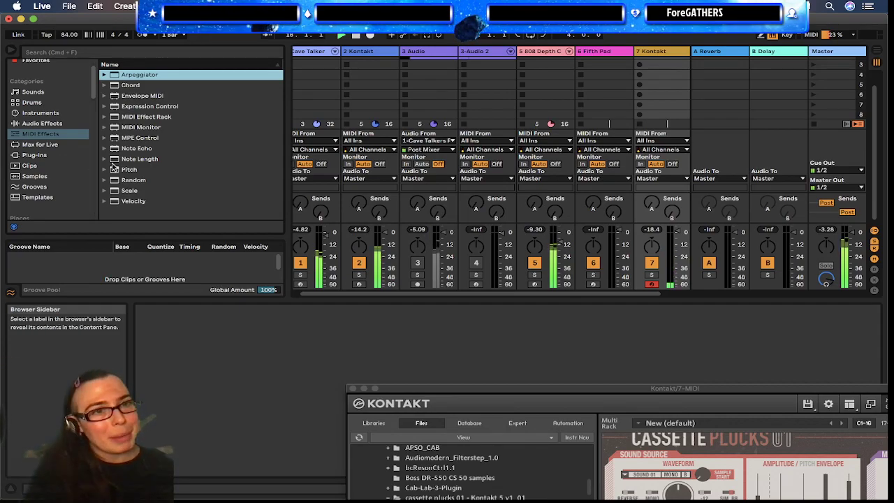
pyautogui.click(31, 124)
pyautogui.click(120, 74)
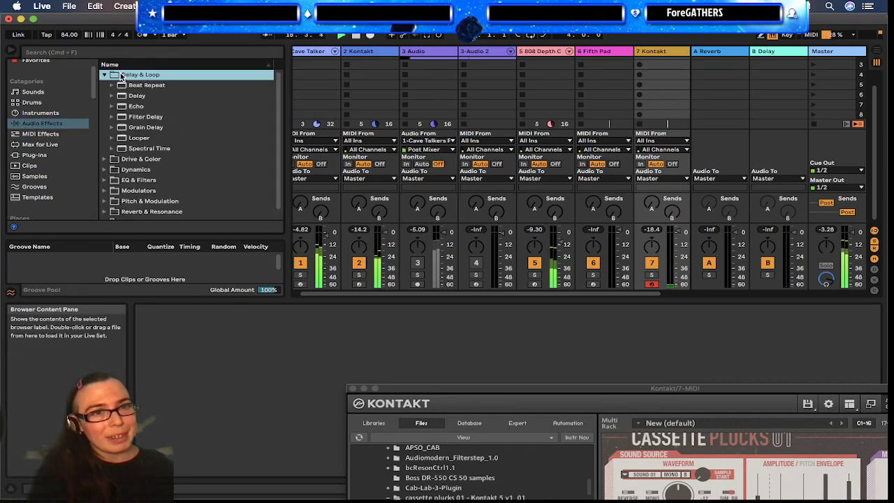
pyautogui.click(644, 335)
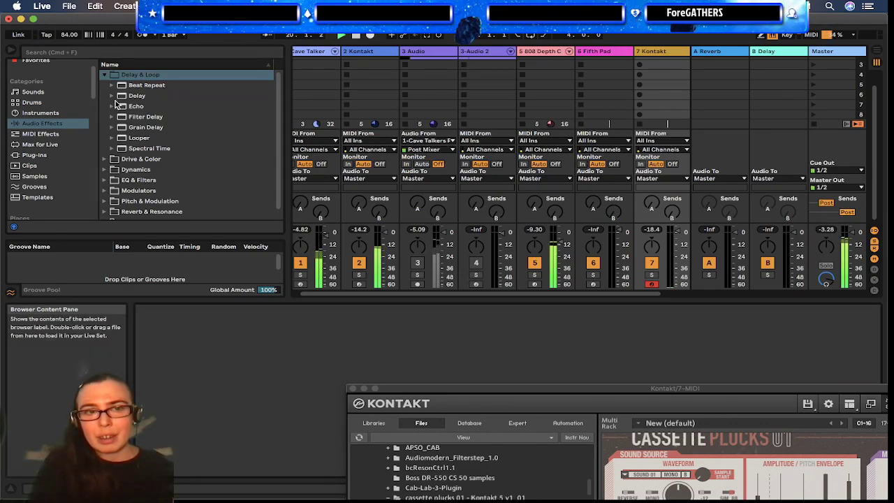
pyautogui.click(137, 95)
pyautogui.moveTo(688, 82); pyautogui.dragTo(670, 79)
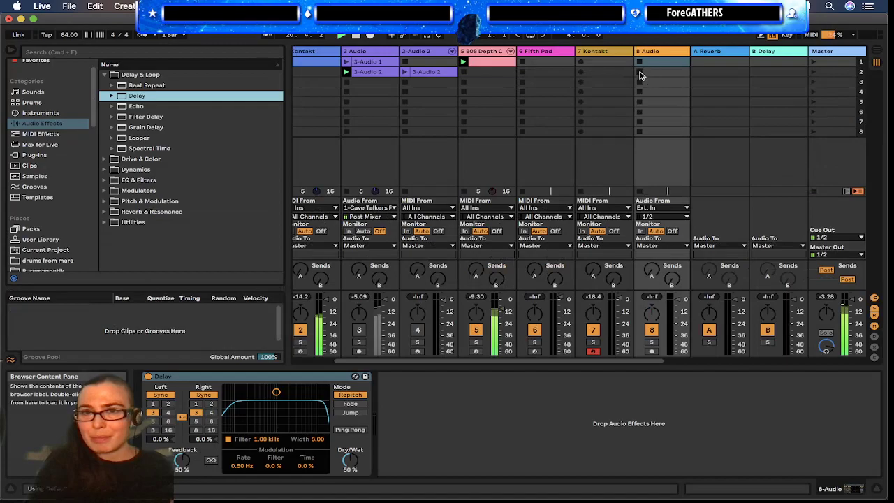
pyautogui.click(662, 53)
pyautogui.press('Delete')
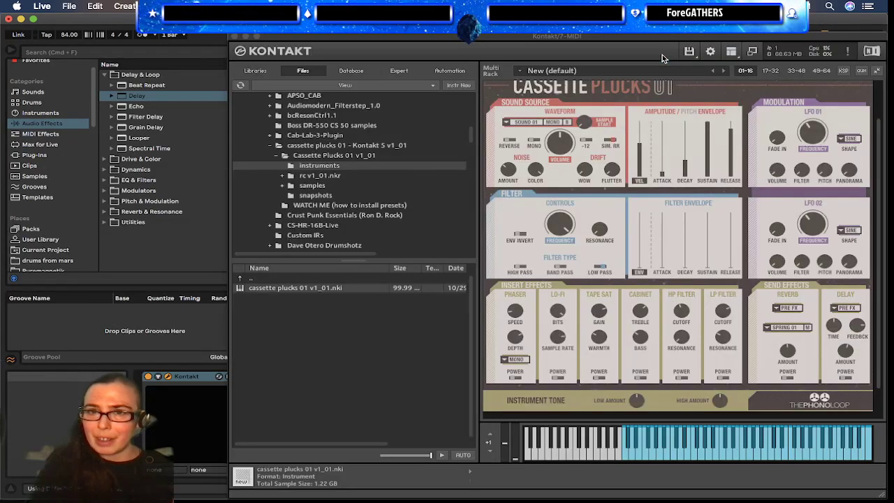
# Step: Add the Delay audio effect after the Kontakt instrument on track 7 and reposition the Kontakt window
pyautogui.moveTo(336, 36); pyautogui.dragTo(688, 184)
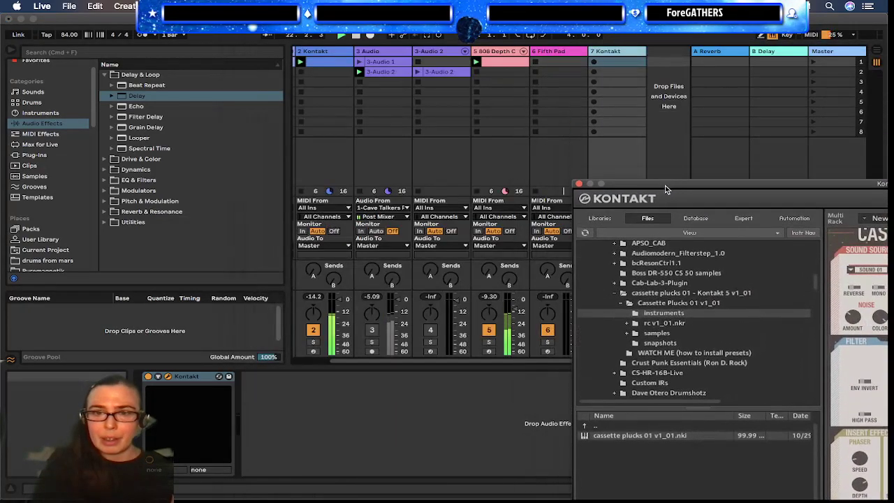
pyautogui.click(141, 98)
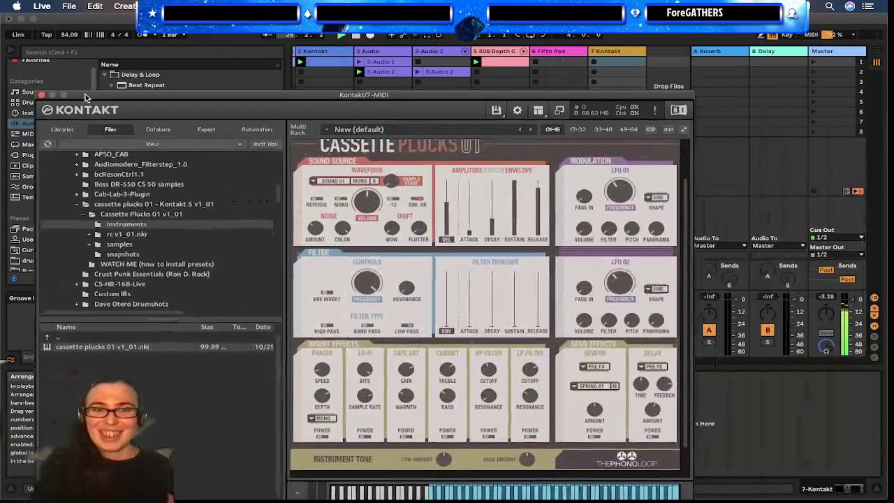
pyautogui.moveTo(77, 97); pyautogui.dragTo(201, 19)
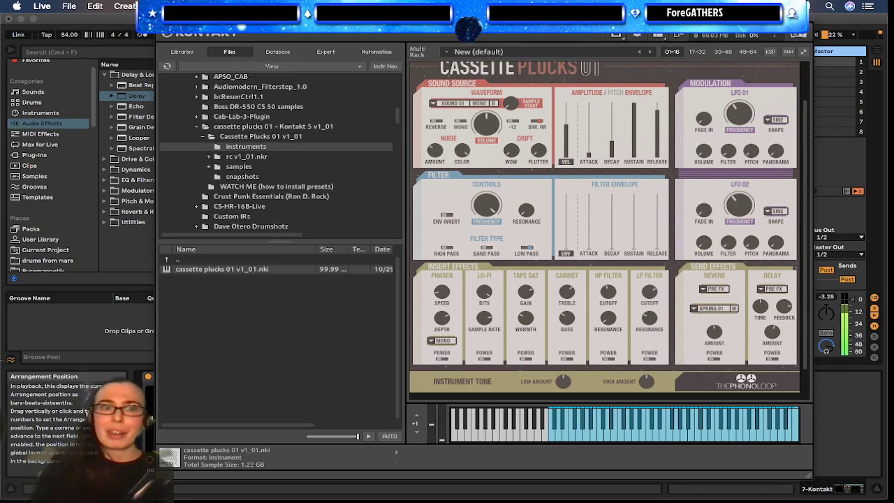
# Step: Add the Pedal effect from Drive & Color to track 7, set its gain to about 17% and place it ahead of the Delay
pyautogui.click(106, 160)
pyautogui.click(135, 160)
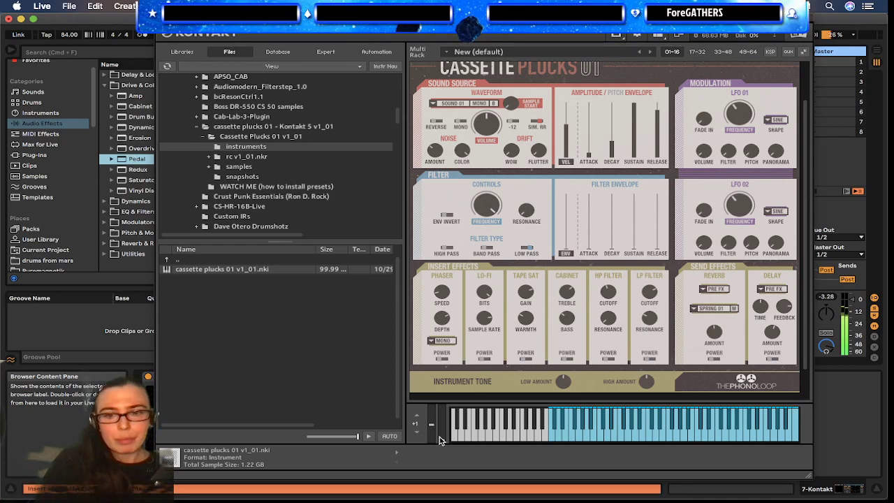
pyautogui.moveTo(210, 22); pyautogui.dragTo(662, 37)
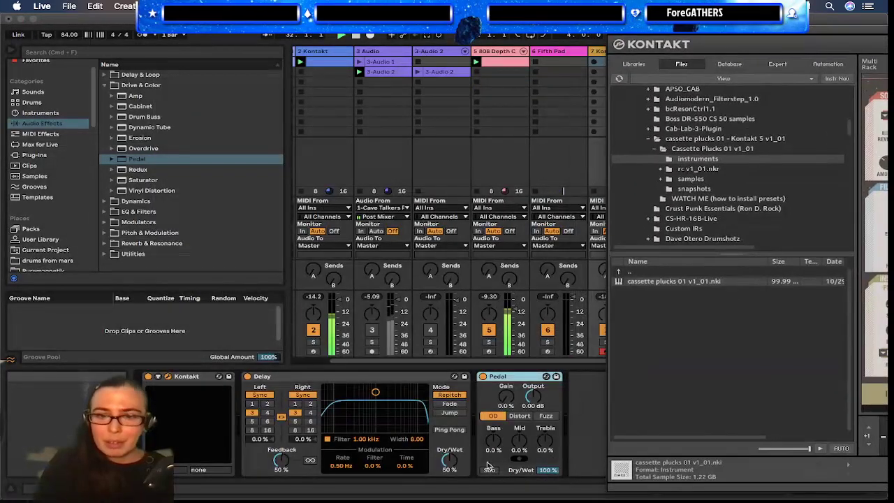
pyautogui.moveTo(506, 396); pyautogui.dragTo(506, 391)
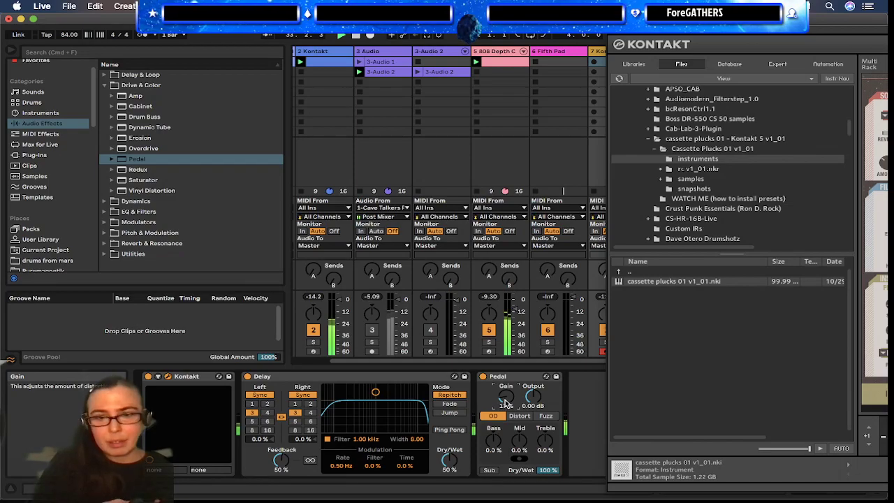
pyautogui.moveTo(515, 376); pyautogui.dragTo(293, 383)
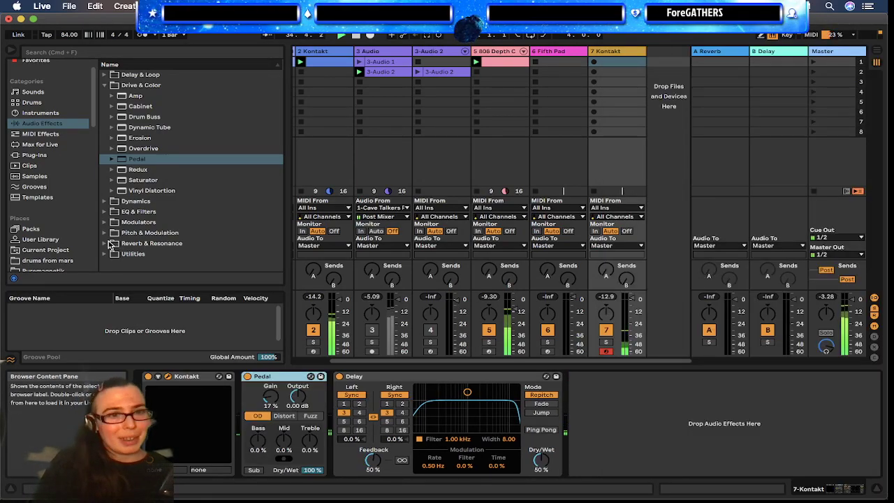
# Step: Expand the Reverb & Resonance folder of the audio effects and set the Pedal's dry/wet to 68%
pyautogui.click(111, 244)
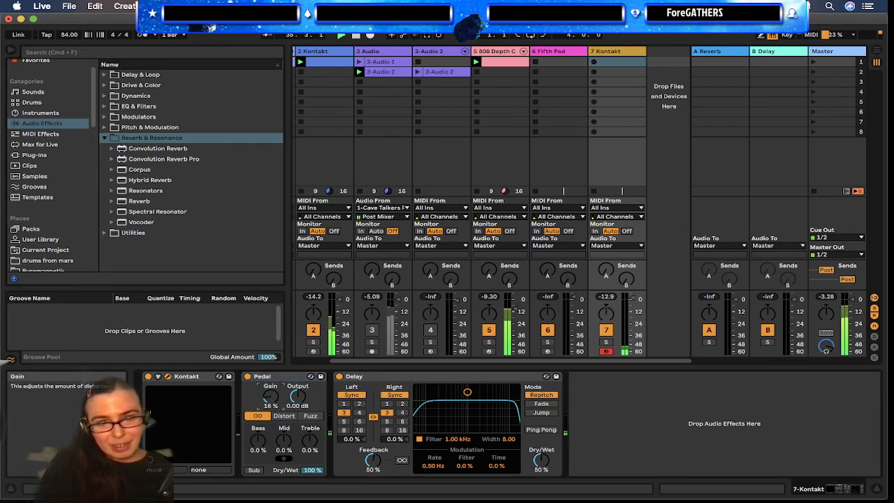
pyautogui.moveTo(312, 469); pyautogui.dragTo(312, 478)
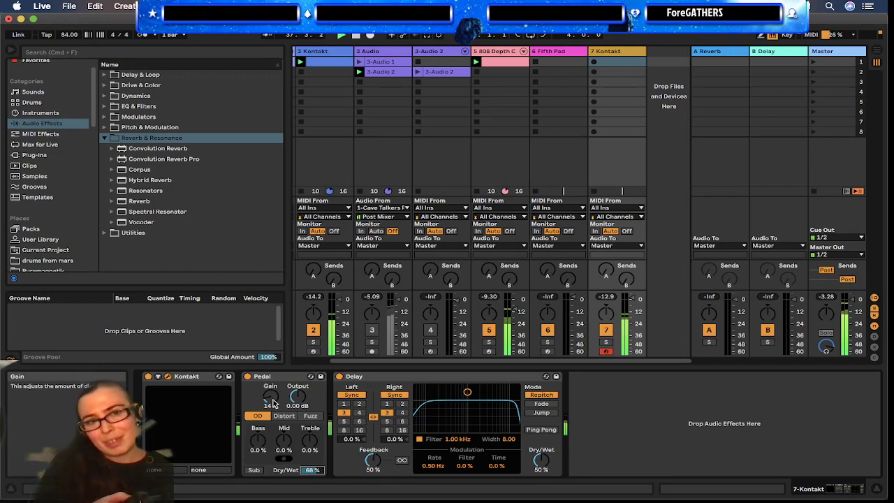
# Step: Add the Reverb audio effect after the Delay on track 7 and set its decay time to 3.31 s
pyautogui.doubleClick(139, 200)
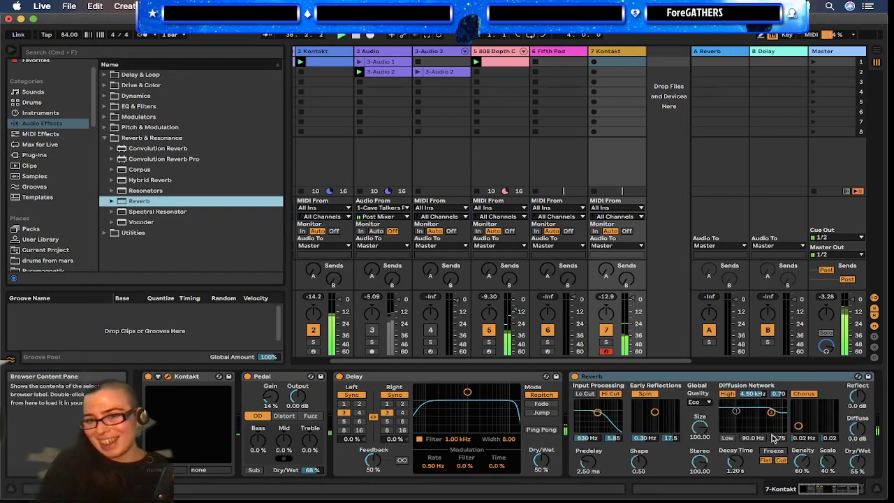
pyautogui.moveTo(734, 460); pyautogui.dragTo(734, 450)
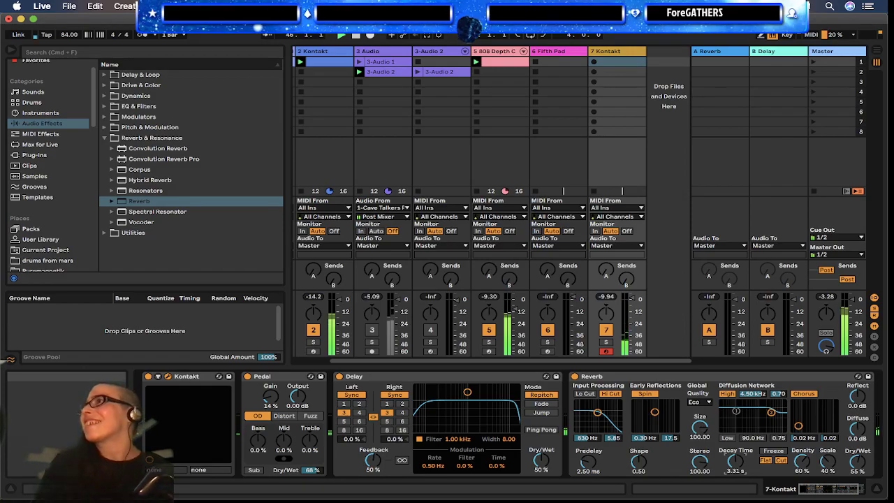
# Step: Reposition the Kontakt window, switch to the Max controller patch and move the patch window clear of Live's browser
pyautogui.moveTo(893, 63); pyautogui.dragTo(577, 25)
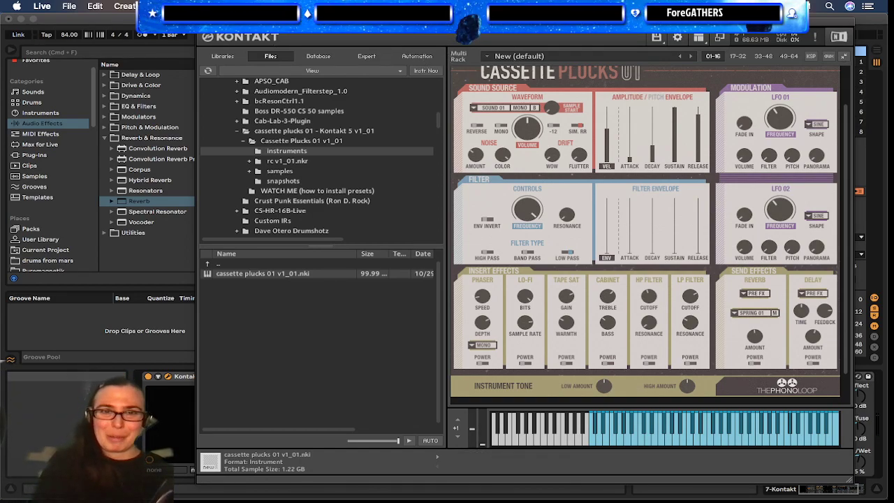
pyautogui.moveTo(422, 24); pyautogui.dragTo(430, 20)
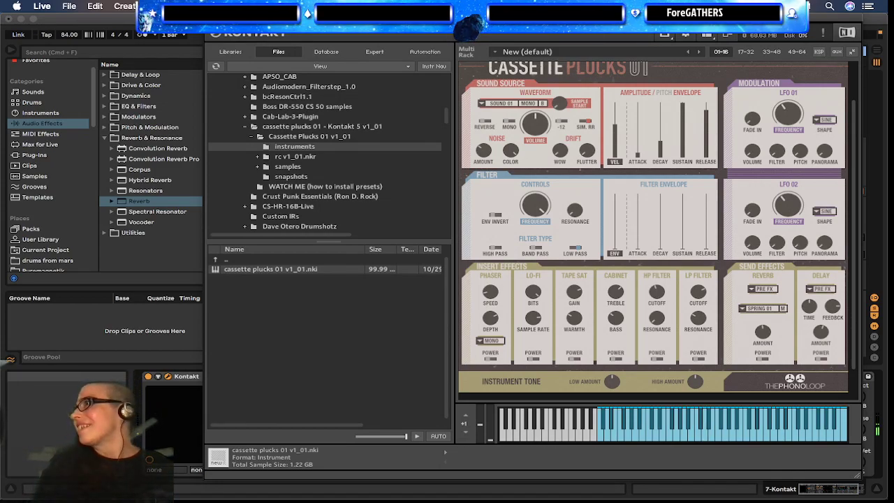
pyautogui.press('super+Tab')
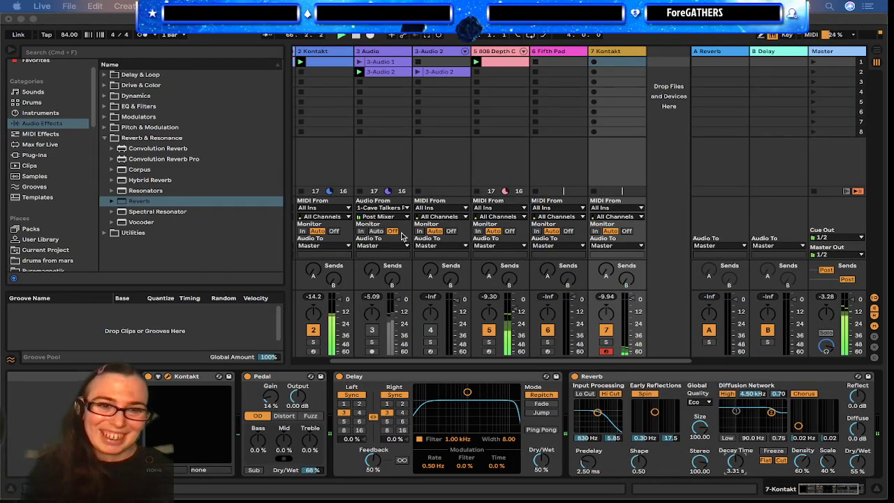
pyautogui.press('super+Tab')
pyautogui.press('super+Tab')
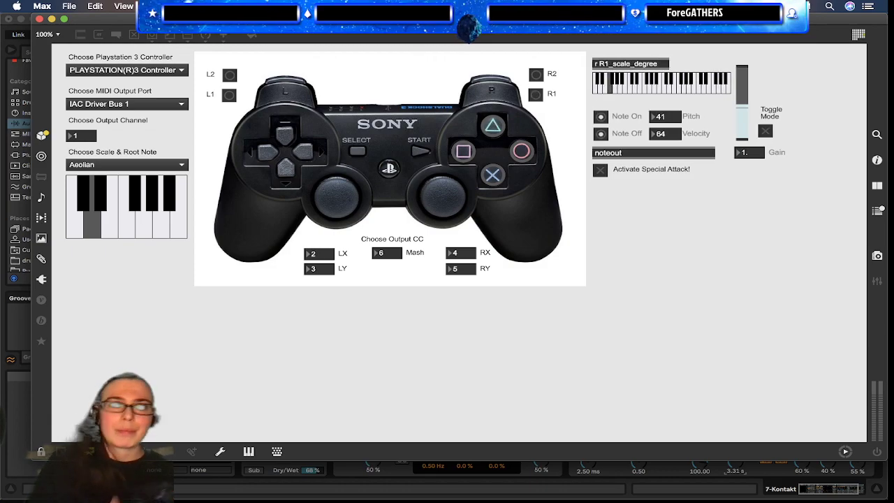
pyautogui.moveTo(99, 20); pyautogui.dragTo(206, 21)
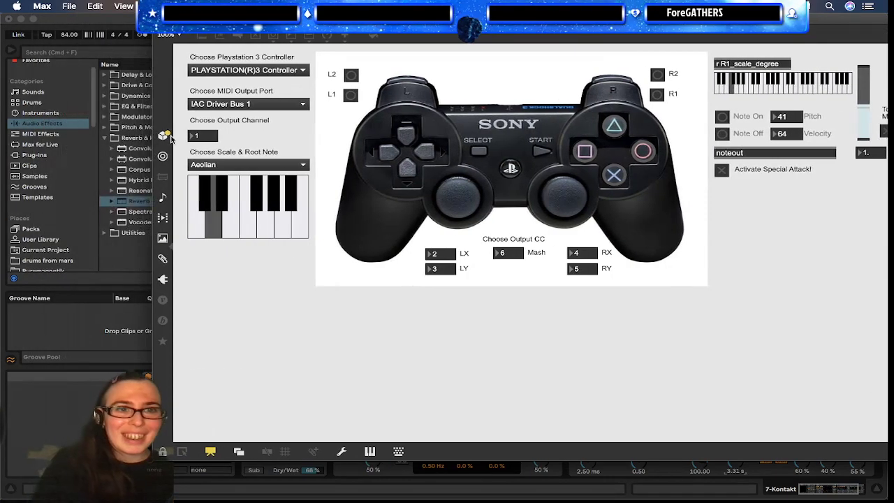
# Step: Switch to Live and add the Arpeggiator MIDI effect ahead of the Kontakt instrument on track 7
pyautogui.click(59, 147)
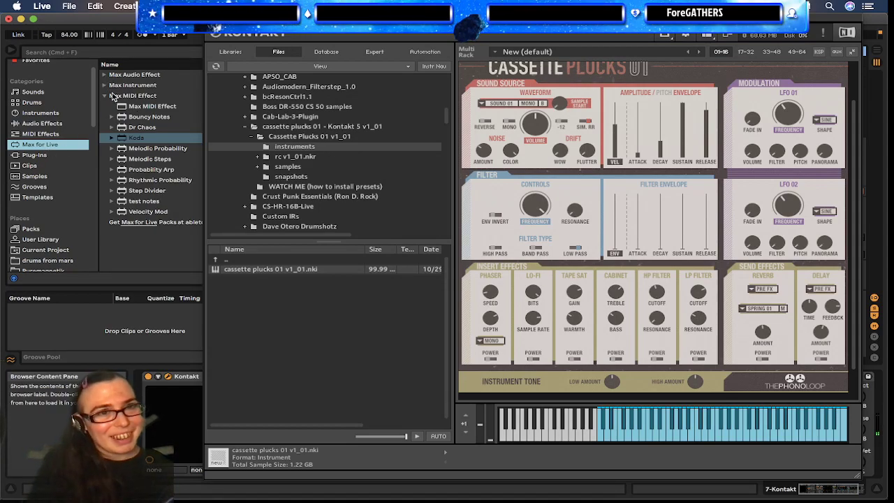
pyautogui.click(56, 155)
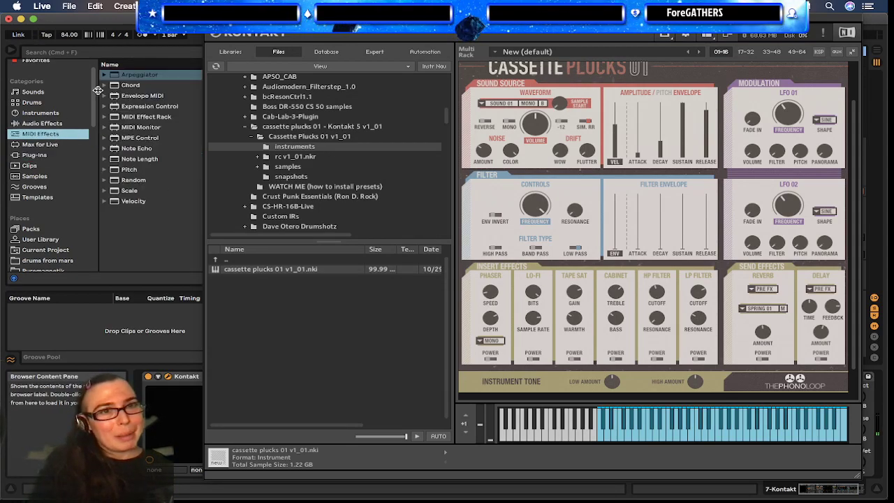
pyautogui.click(54, 134)
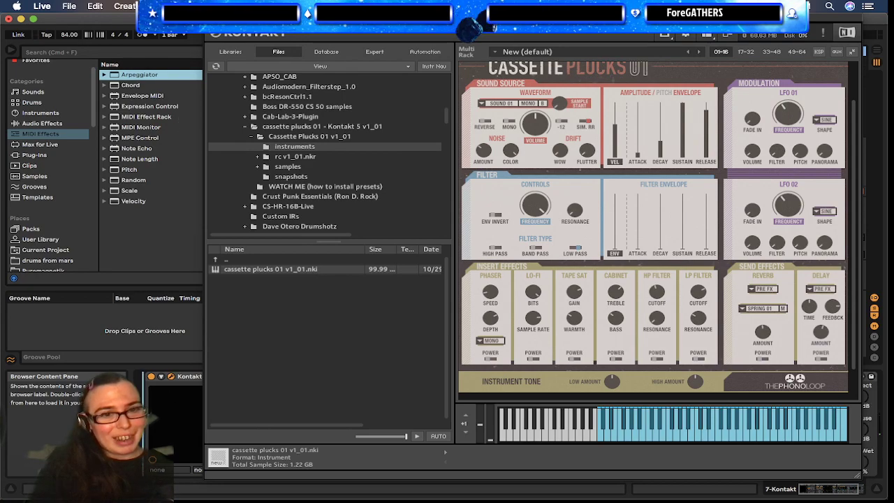
pyautogui.press('Return')
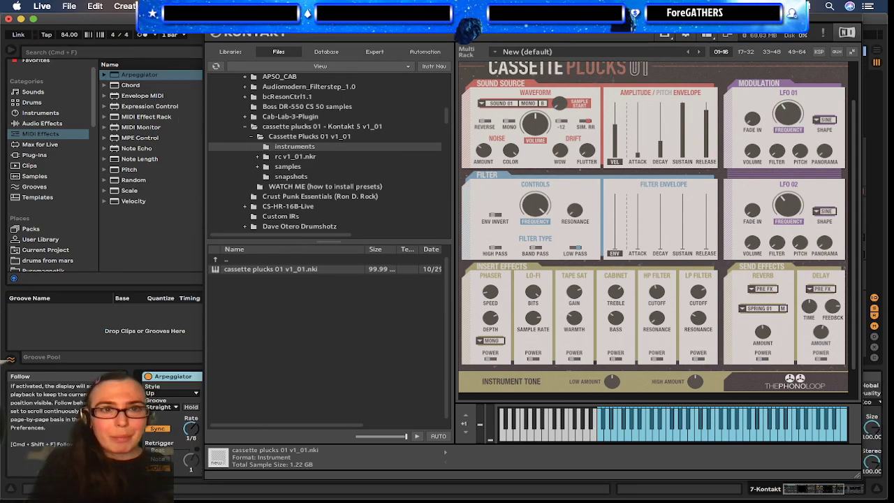
# Step: Set the Arpeggiator's style to Random and get the Kontakt window out of the way
pyautogui.moveTo(267, 21); pyautogui.dragTo(523, 21)
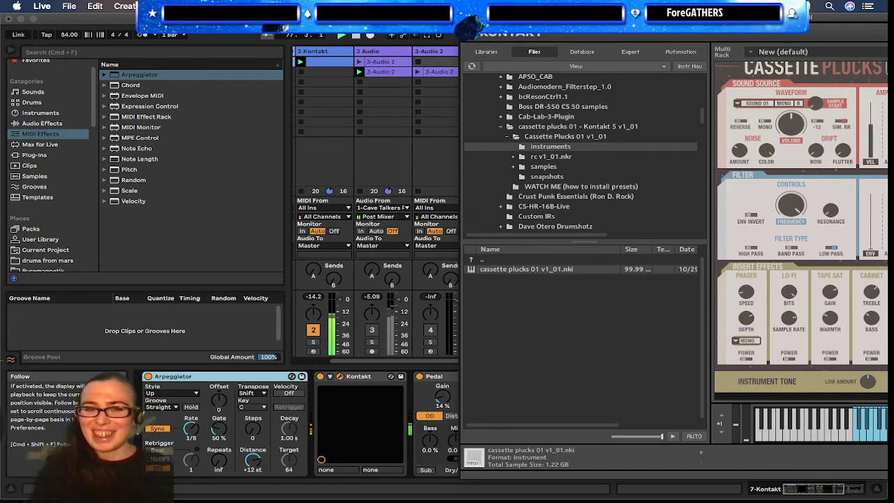
pyautogui.click(186, 394)
pyautogui.click(185, 368)
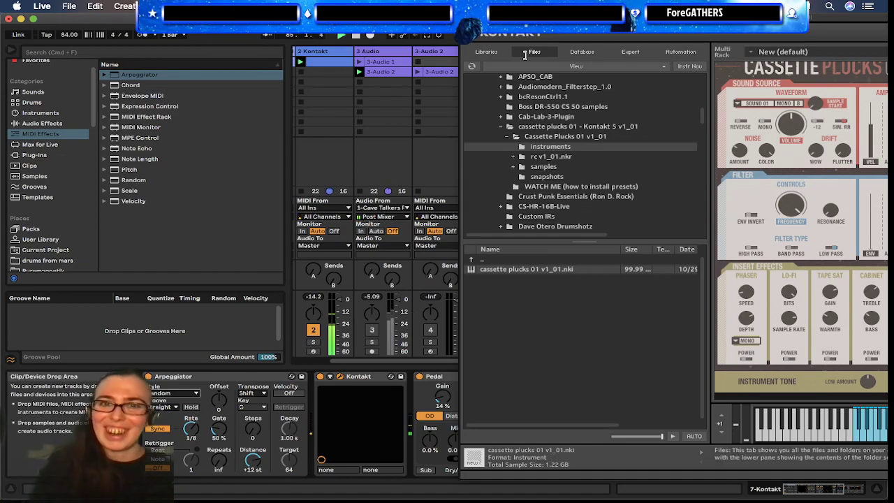
pyautogui.moveTo(536, 20); pyautogui.dragTo(496, 20)
pyautogui.click(427, 20)
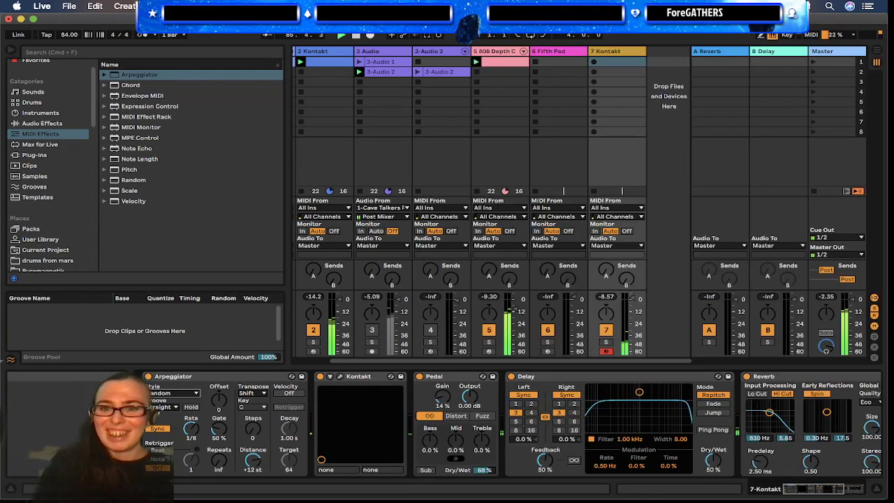
# Step: Add the Auto Filter from EQ & Filters to track 7 and place it between the Pedal and the Delay
pyautogui.hscroll(5, 709, 395)
pyautogui.hscroll(2, 708, 395)
pyautogui.scroll(2, 26, 154)
pyautogui.click(35, 137)
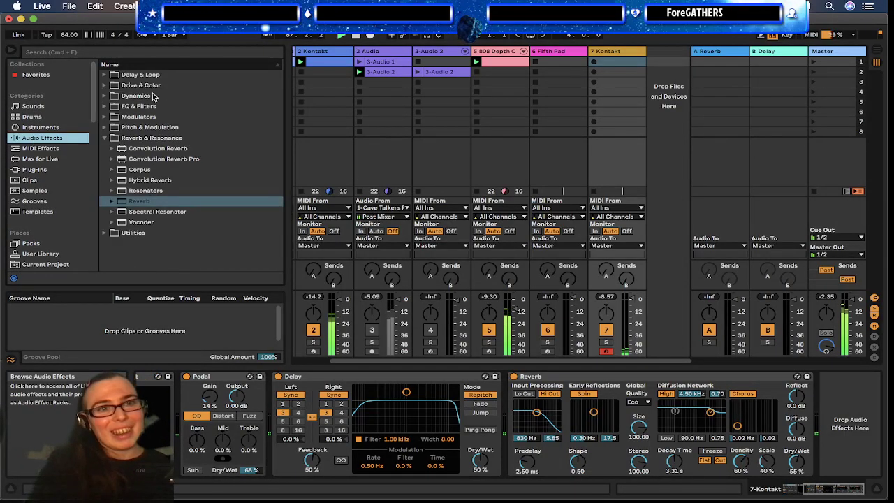
pyautogui.click(105, 106)
pyautogui.moveTo(131, 120); pyautogui.dragTo(853, 408)
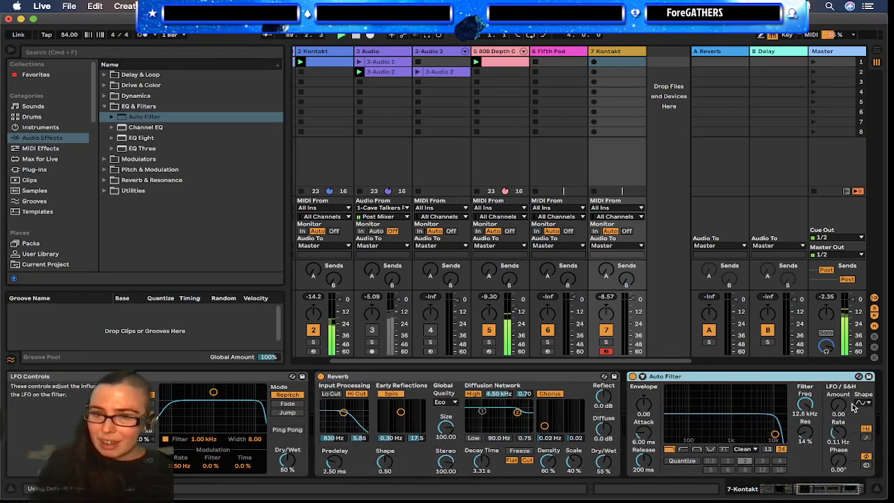
pyautogui.moveTo(687, 380); pyautogui.dragTo(221, 437)
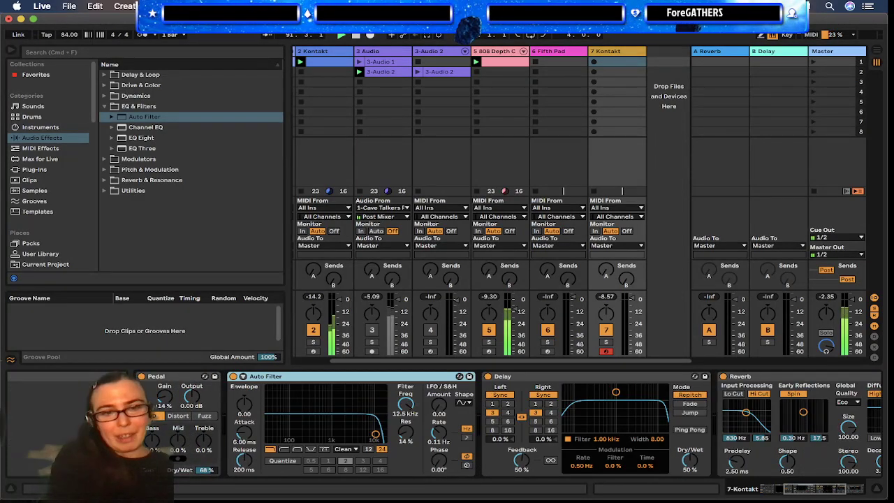
# Step: Switch to the Max controller patch, leave presentation mode and locate the joystick mapping triggers
pyautogui.press('super+Tab')
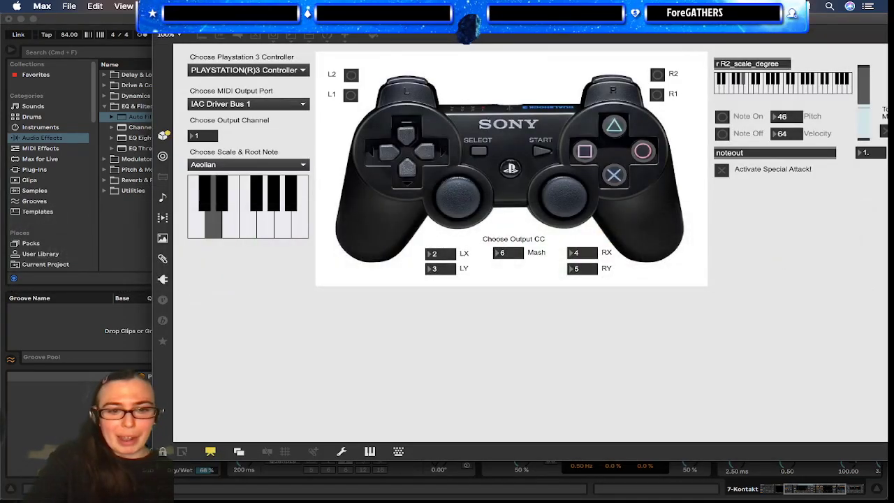
pyautogui.press('super+alt+e')
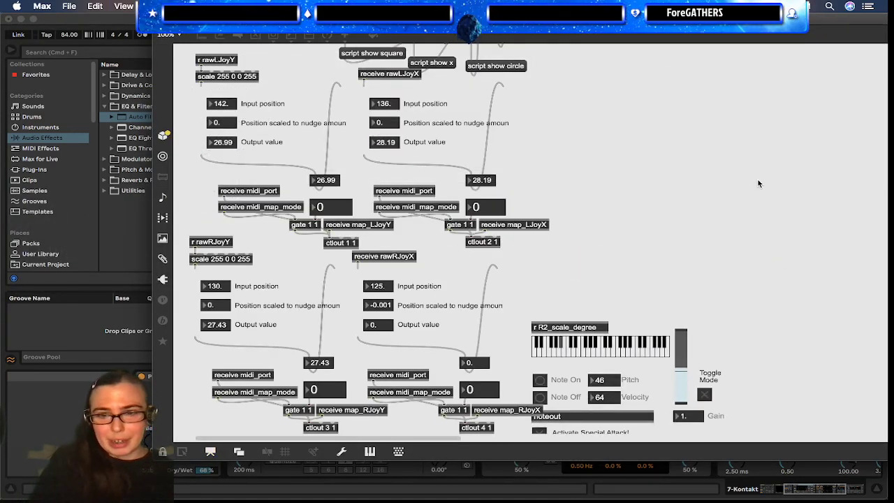
pyautogui.scroll(-8, 553, 256)
pyautogui.hscroll(5, 553, 256)
pyautogui.press('super+Tab')
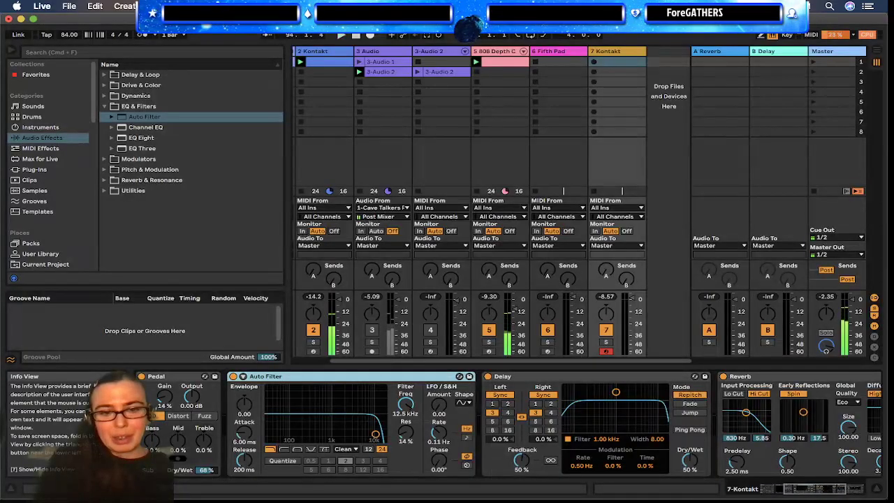
pyautogui.press('super+Tab')
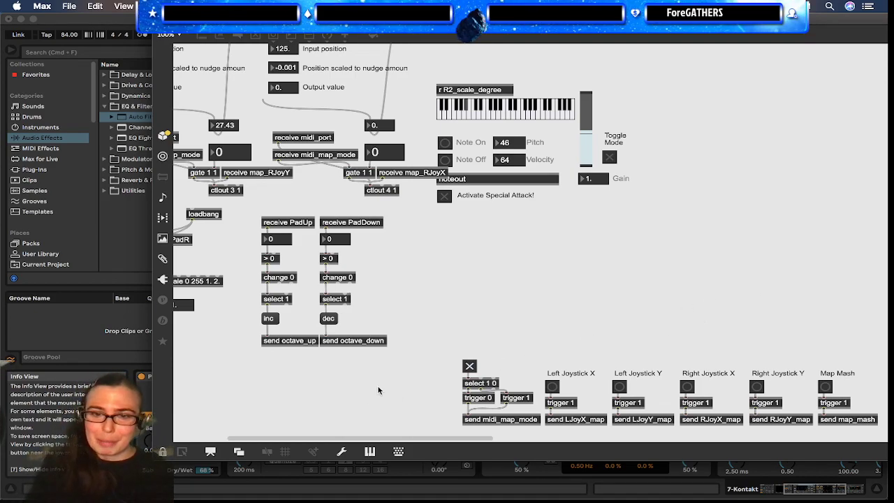
pyautogui.hscroll(3, 676, 365)
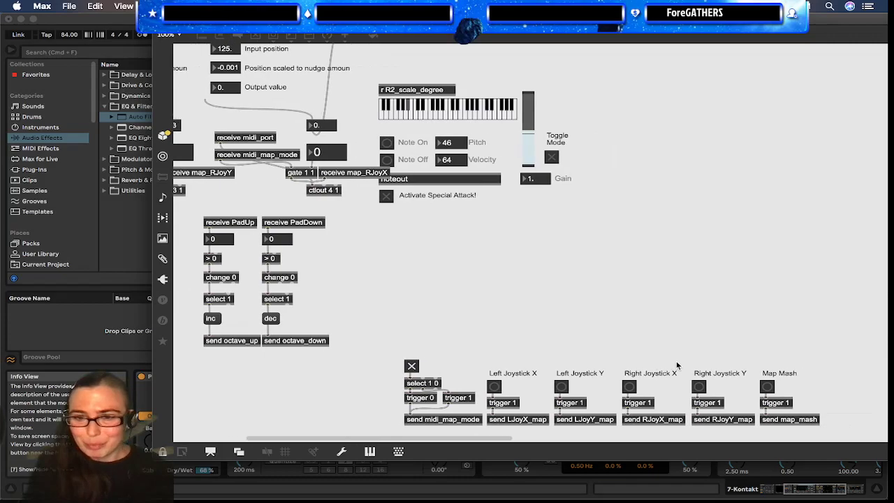
pyautogui.hscroll(3, 688, 356)
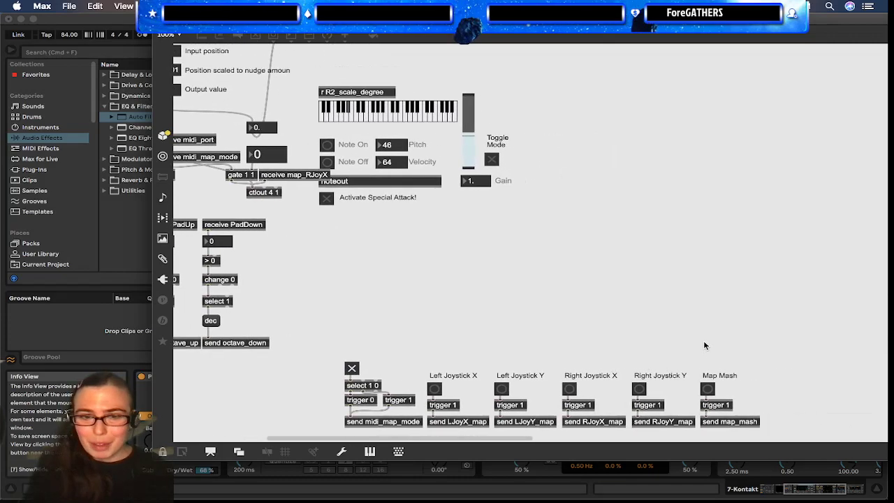
# Step: Turn on Live's MIDI mapping and map the track 7 Auto Filter frequency to Right Joystick X in the Max patch
pyautogui.click(663, 481)
pyautogui.hscroll(-3, 558, 443)
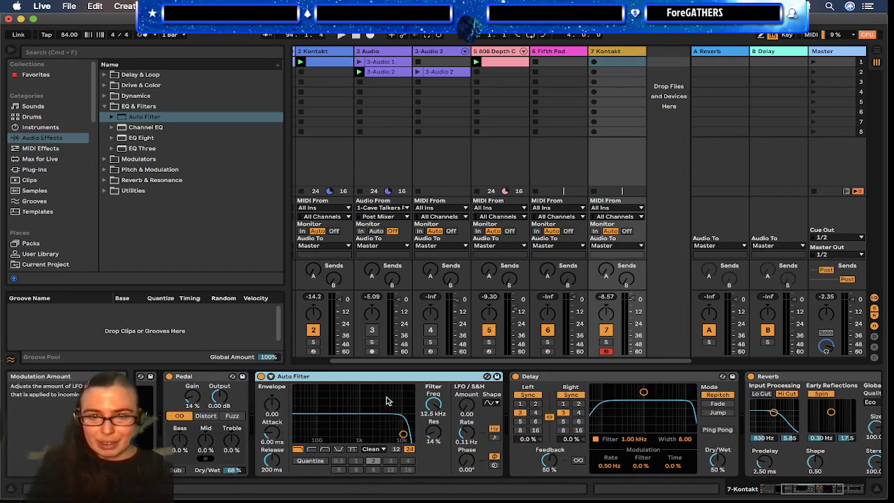
pyautogui.click(811, 35)
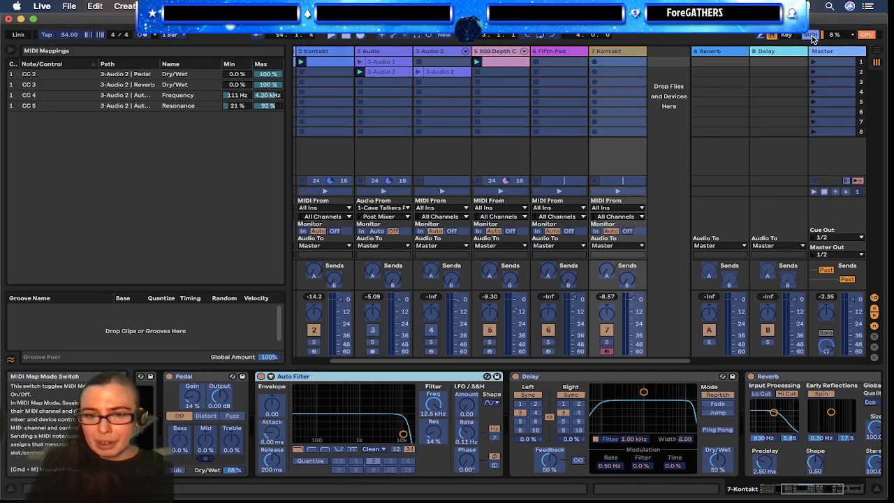
pyautogui.click(430, 412)
pyautogui.press('super+Tab')
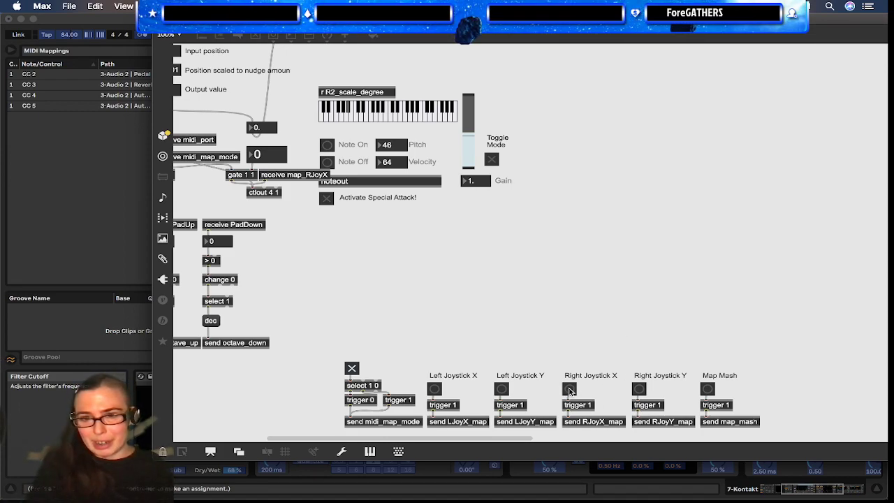
pyautogui.click(569, 390)
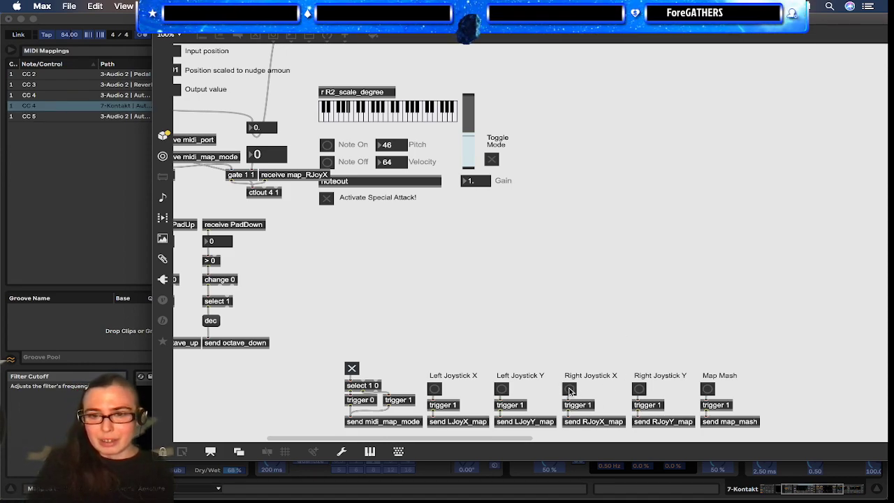
# Step: Map the track 7 Auto Filter resonance to Right Joystick Y in the Max patch
pyautogui.moveTo(405, 19); pyautogui.dragTo(786, 20)
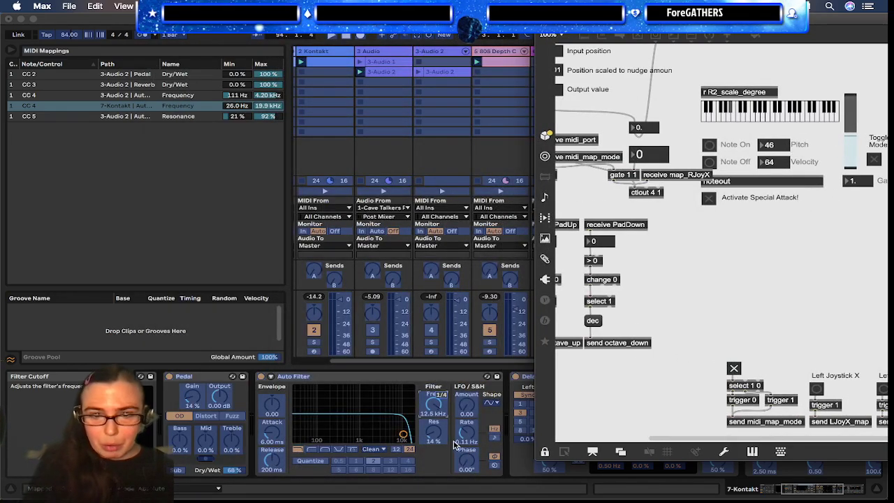
pyautogui.click(435, 438)
pyautogui.press('super+Tab')
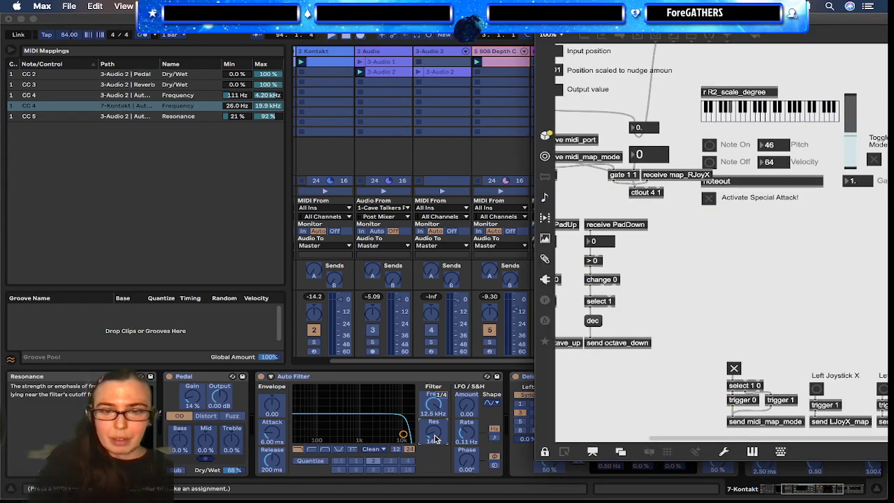
pyautogui.doubleClick(845, 16)
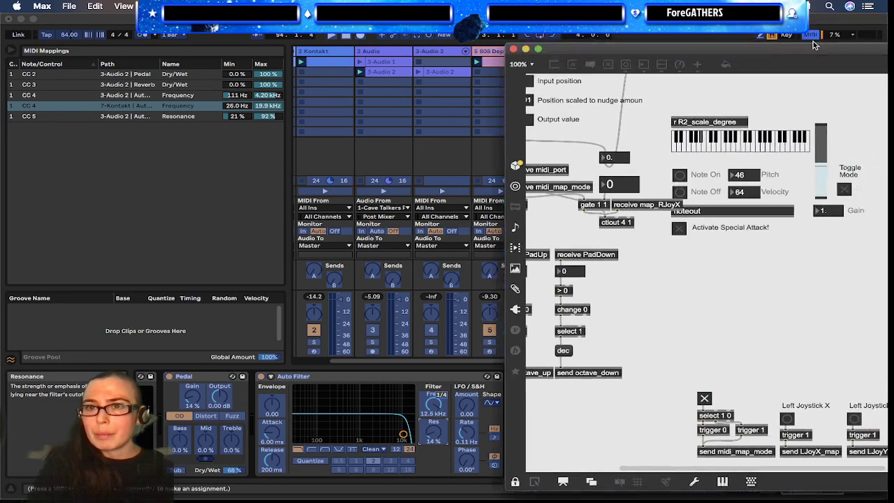
pyautogui.click(504, 388)
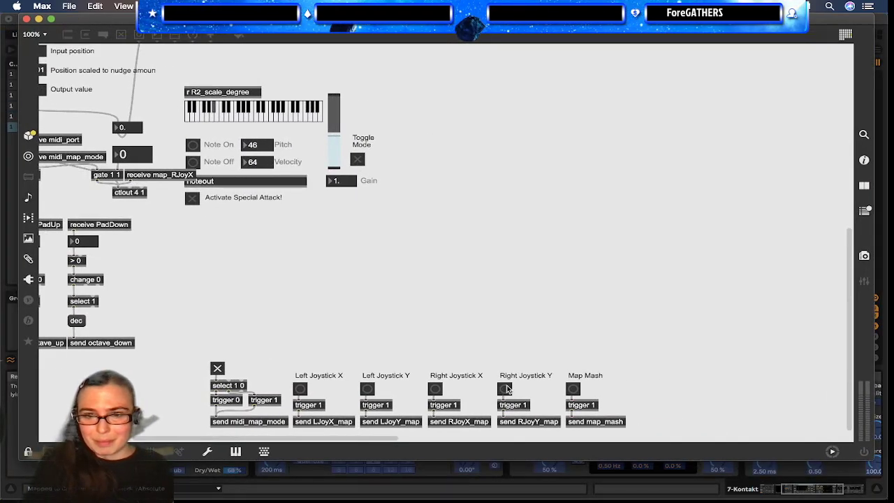
# Step: Return to Live and set the track 7 Auto Filter frequency mapping range to 111 Hz minimum and 4.20 kHz maximum
pyautogui.moveTo(86, 19); pyautogui.dragTo(528, 19)
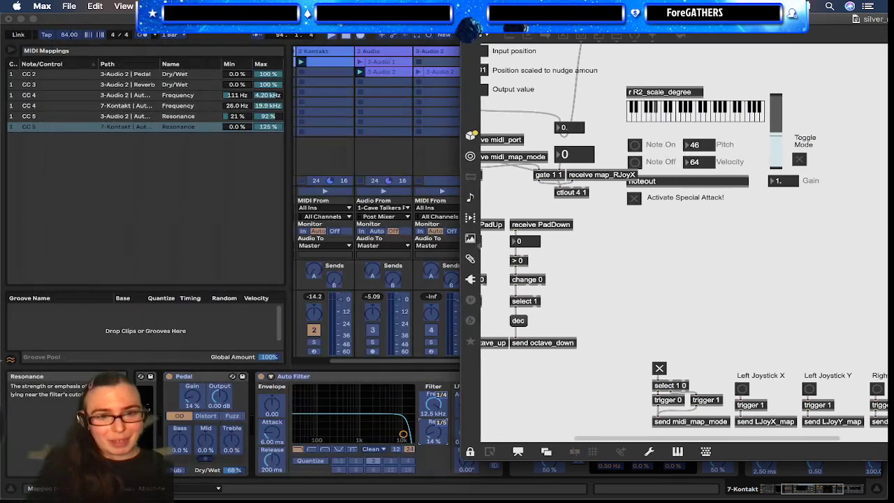
pyautogui.click(432, 468)
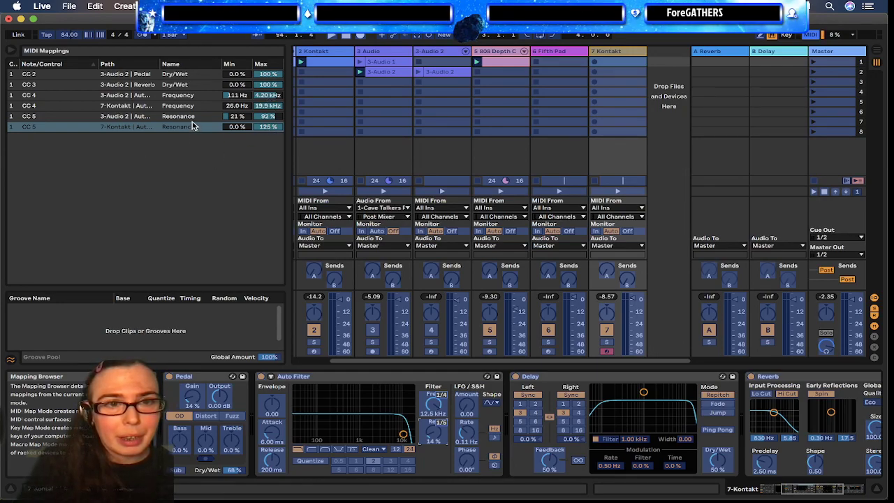
pyautogui.click(230, 106)
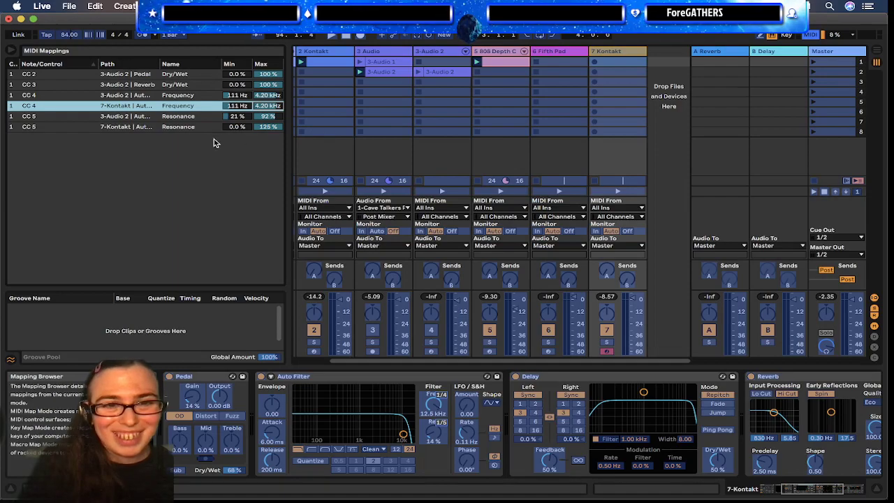
# Step: Set the track 7 Auto Filter resonance mapping range to 27% minimum and 92% maximum
pyautogui.click(240, 127)
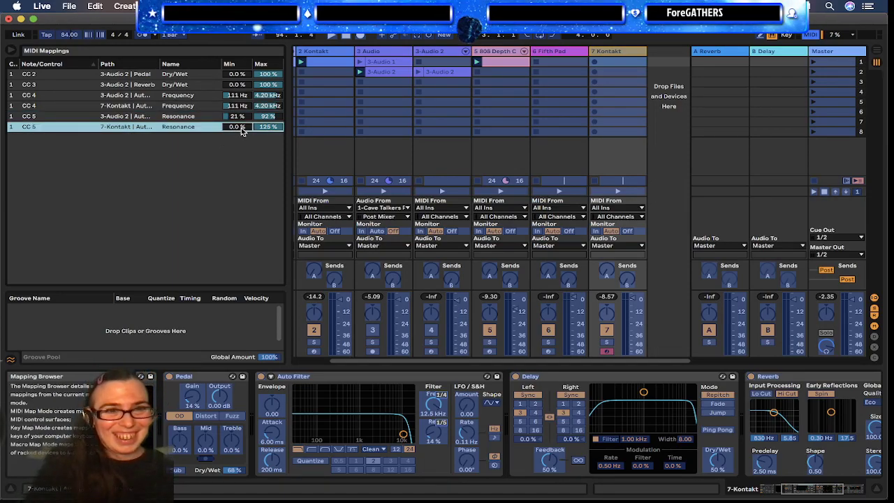
pyautogui.moveTo(230, 130); pyautogui.dragTo(230, 118)
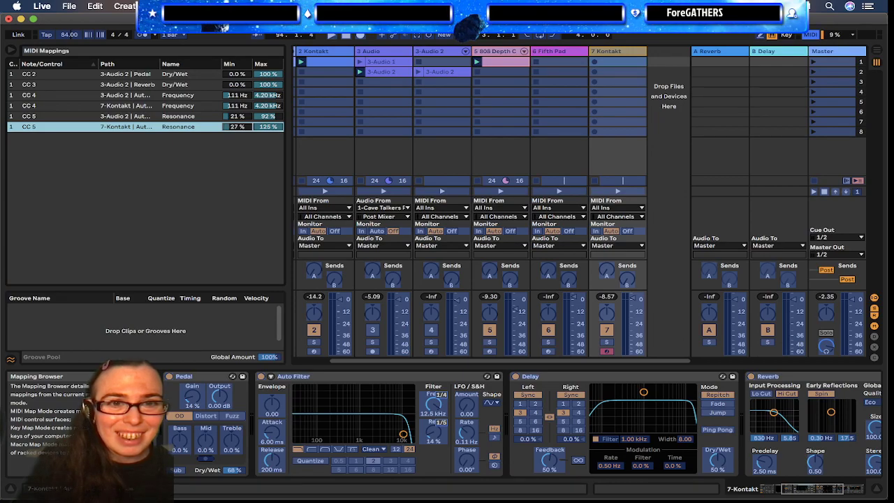
pyautogui.moveTo(275, 128); pyautogui.dragTo(275, 145)
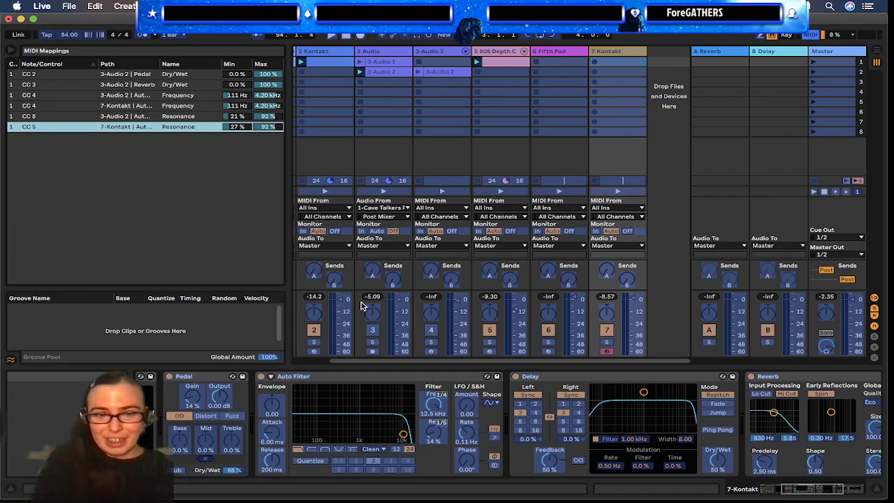
# Step: Switch to Max and map Left Joystick X (CC 2) to the Arpeggiator's Synced Rate on the 7-Kontakt track
pyautogui.hscroll(-6, 354, 434)
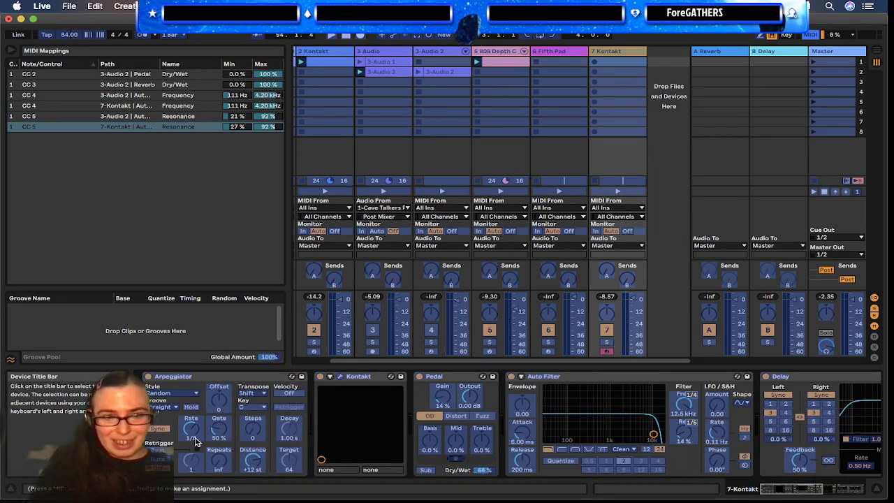
pyautogui.press('super+Tab')
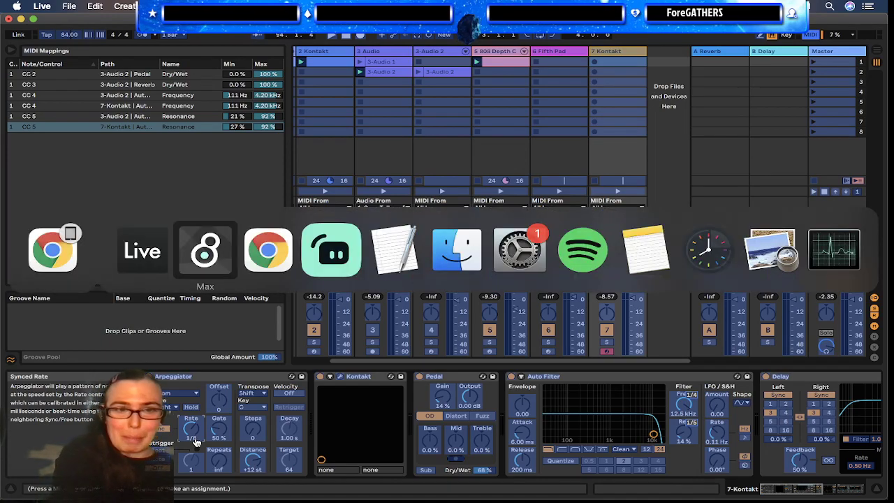
pyautogui.hscroll(5, 682, 342)
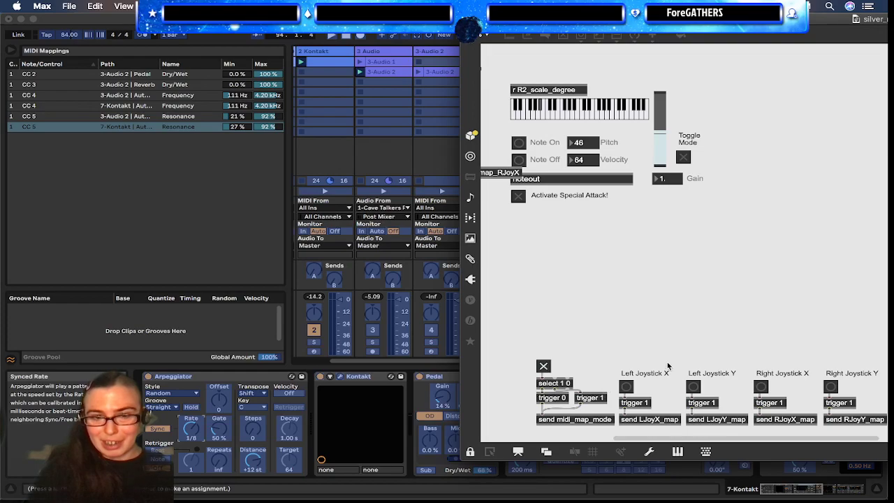
pyautogui.click(627, 389)
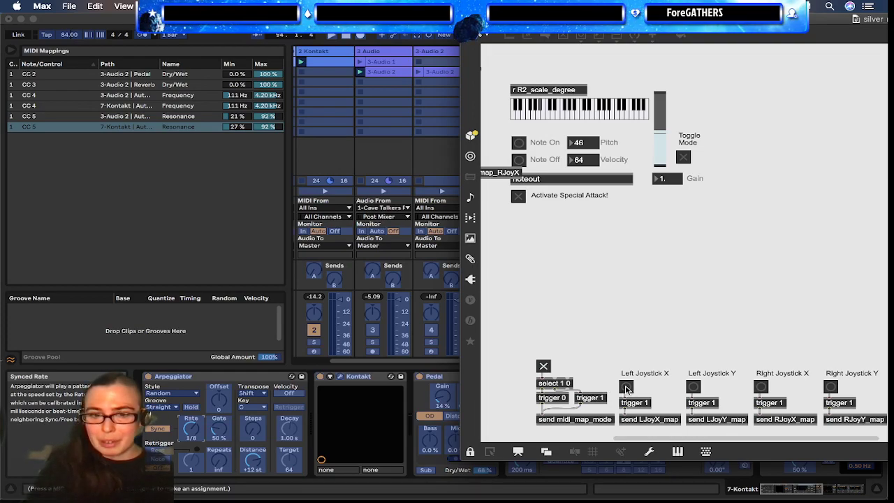
pyautogui.click(627, 388)
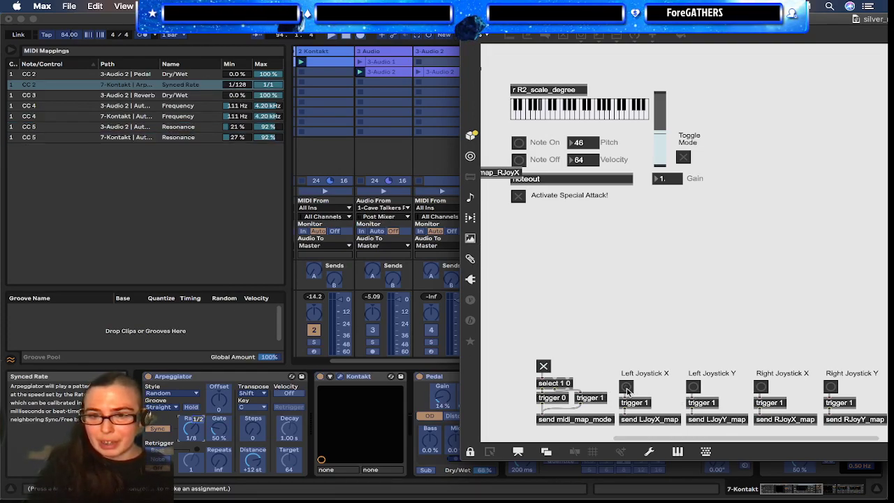
# Step: In Live, set the Synced Rate mapping's range to minimum 1/64 and maximum 1/8, and leave MIDI map mode
pyautogui.click(145, 275)
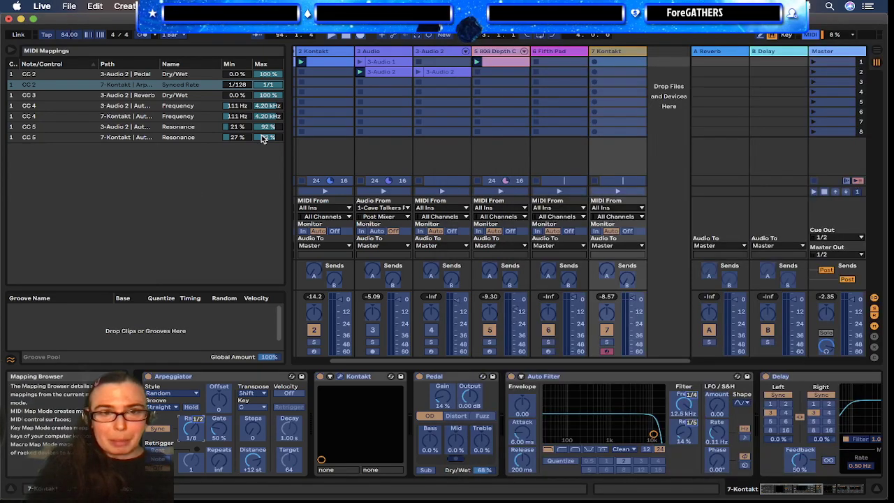
pyautogui.click(236, 83)
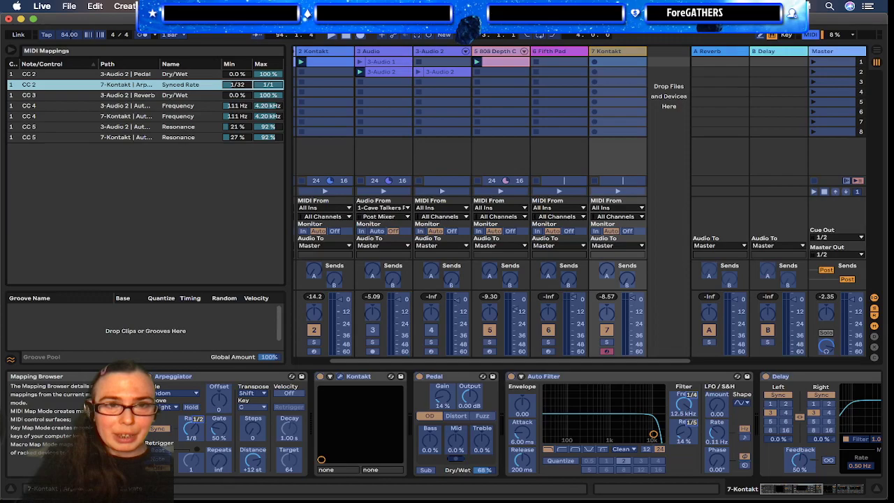
pyautogui.click(274, 85)
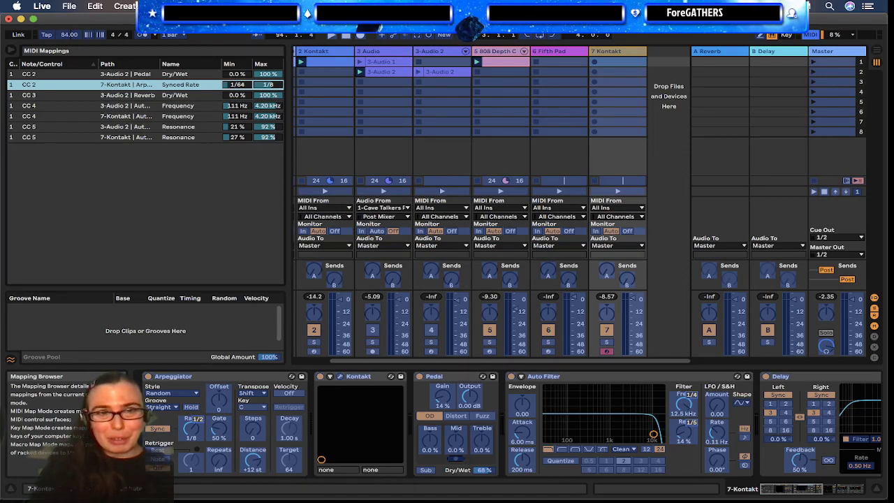
pyautogui.press('super+m')
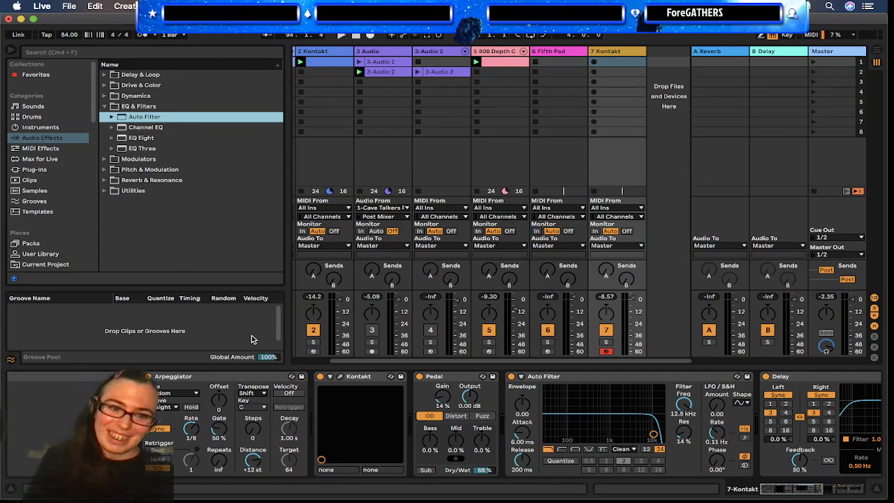
# Step: Switch to Max, show the silver_machine6 patch in presentation mode and move its window so the whole controller is visible
pyautogui.press('super+Tab')
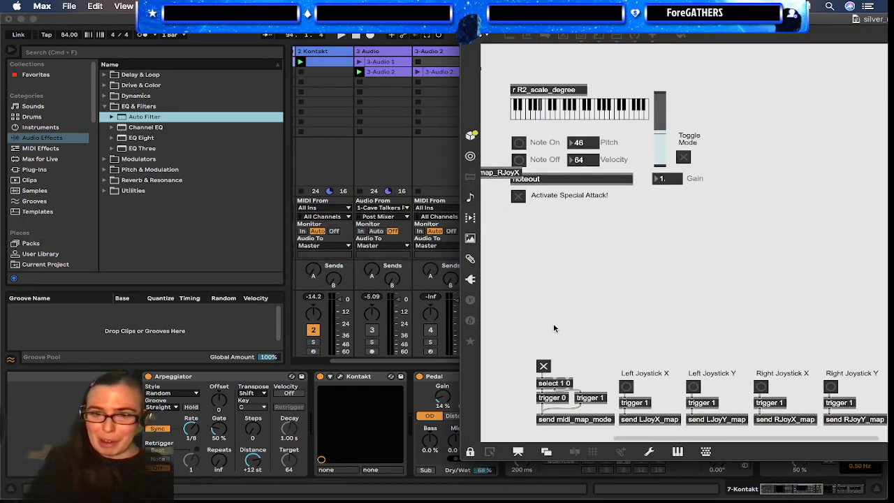
pyautogui.press('super+alt+e')
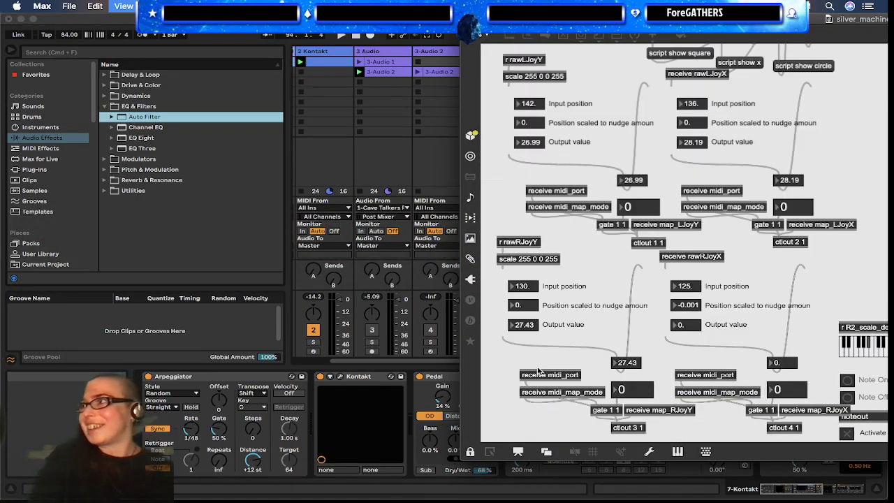
pyautogui.moveTo(664, 19); pyautogui.dragTo(239, 19)
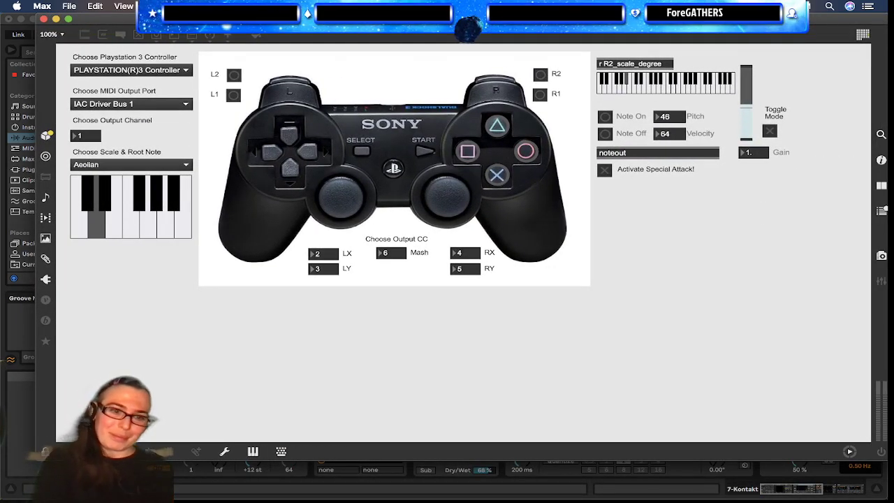
# Step: Switch to Live and toggle playback of the set
pyautogui.press('super+Tab')
pyautogui.press('space')
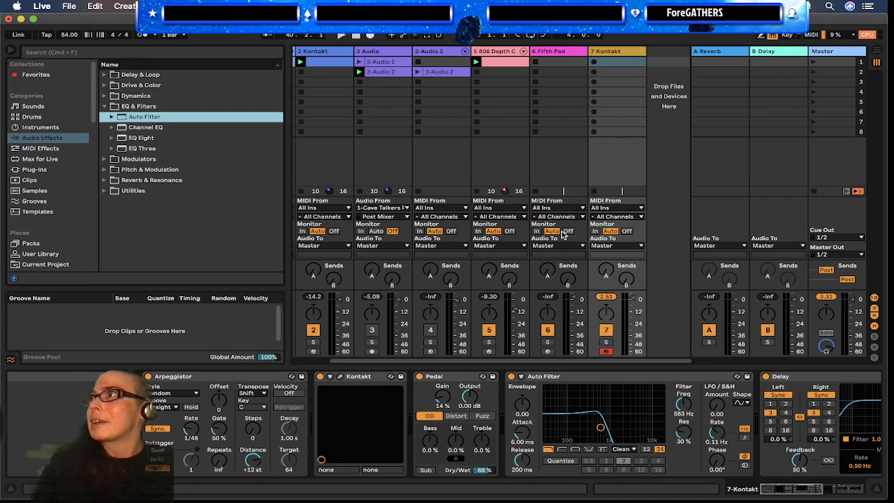
pyautogui.press('super+Tab')
pyautogui.press('super+Tab')
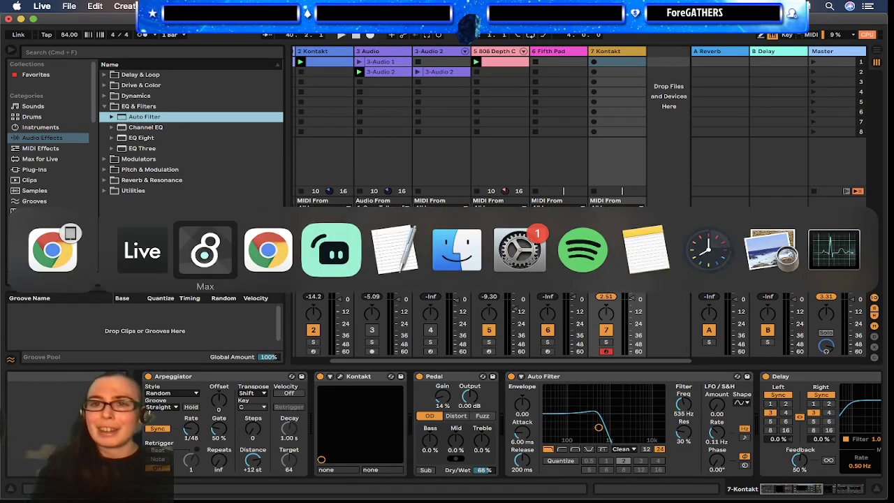
pyautogui.press('super+Tab')
pyautogui.press('super+Tab')
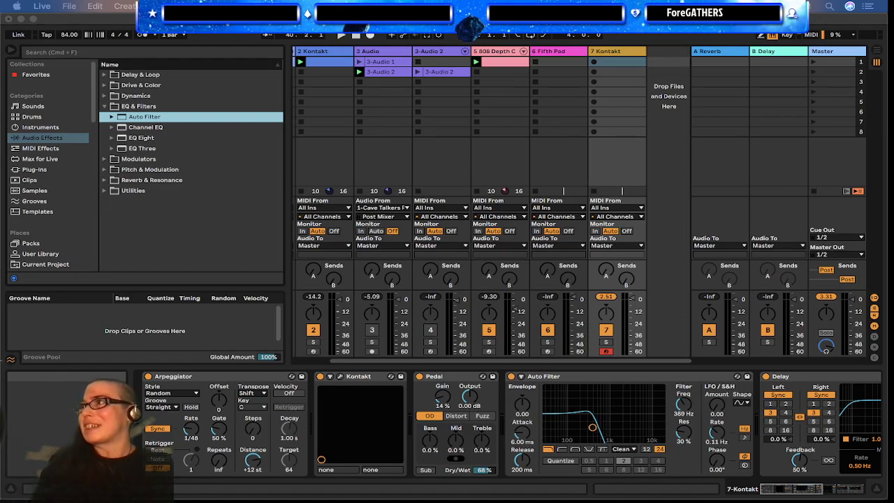
pyautogui.press('super+Tab')
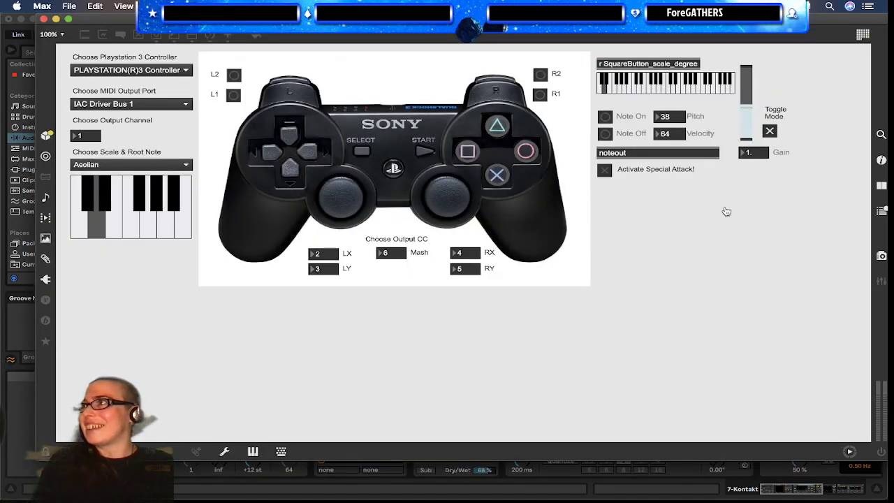
pyautogui.press('super+Tab')
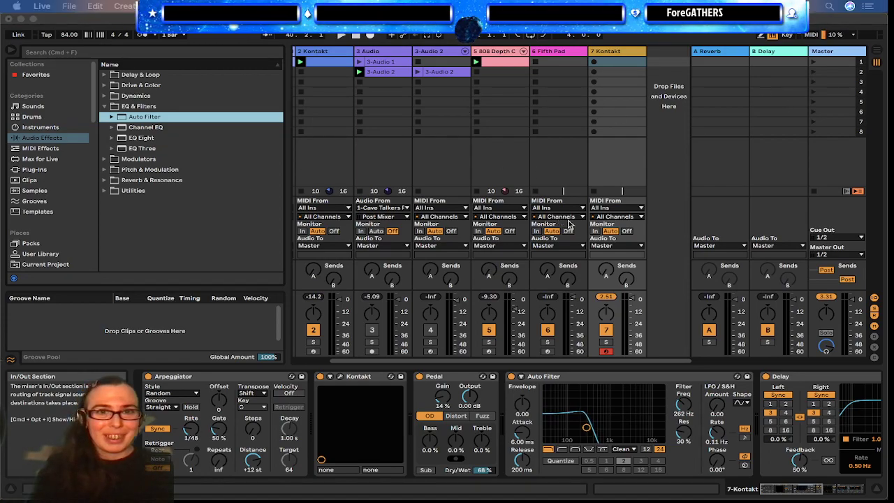
pyautogui.hscroll(-2, 559, 220)
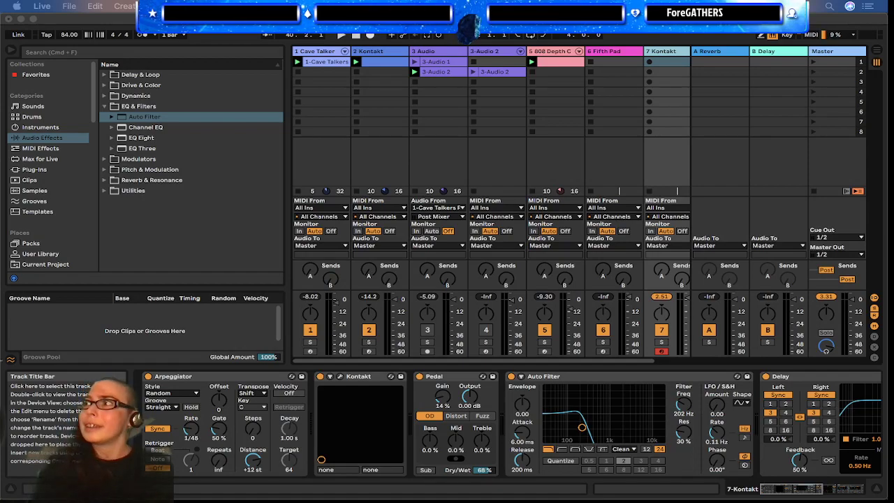
pyautogui.click(836, 299)
# Step: Switch to Max and open the recent patcher Admiral Entropy Wavetable.maxpat
pyautogui.press('super+Tab')
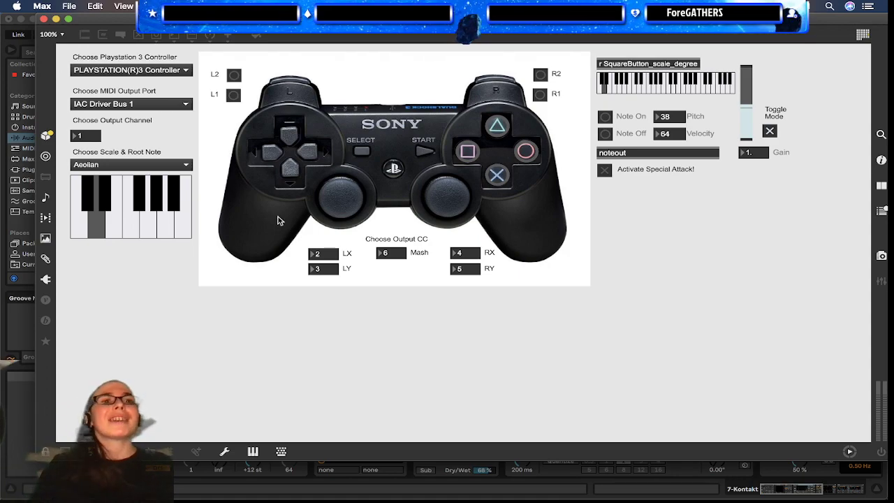
pyautogui.click(70, 5)
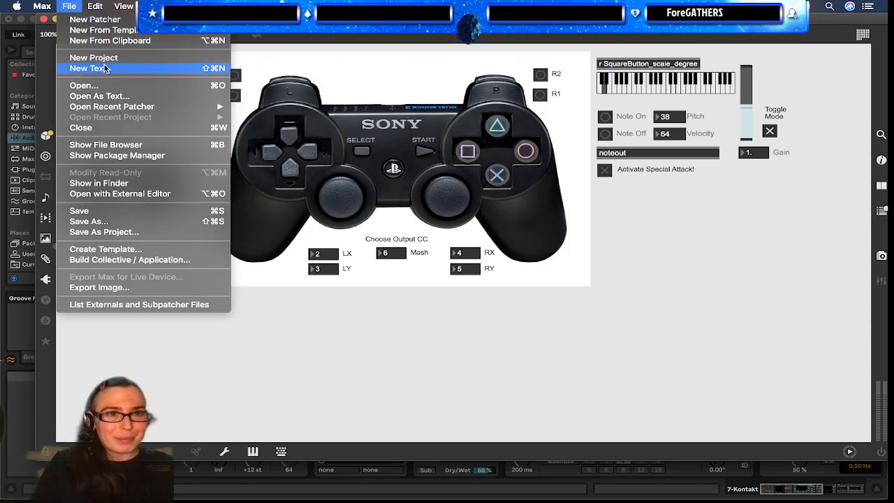
pyautogui.moveTo(104, 106)
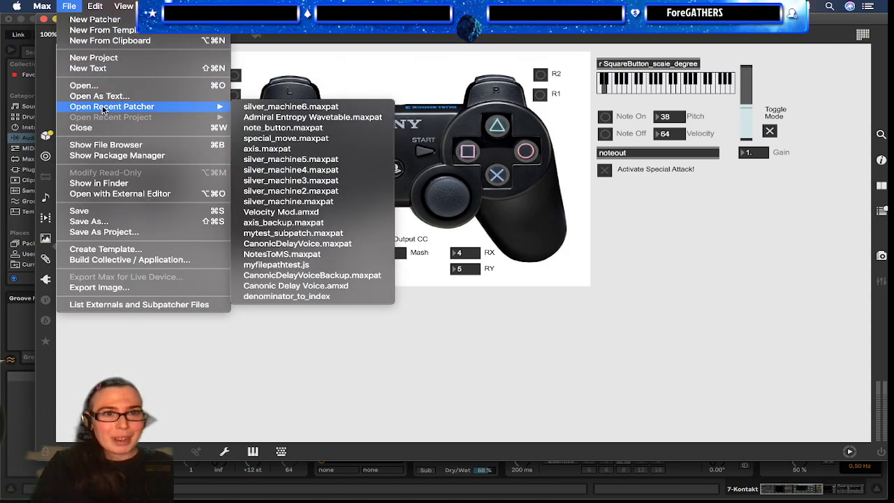
pyautogui.click(356, 117)
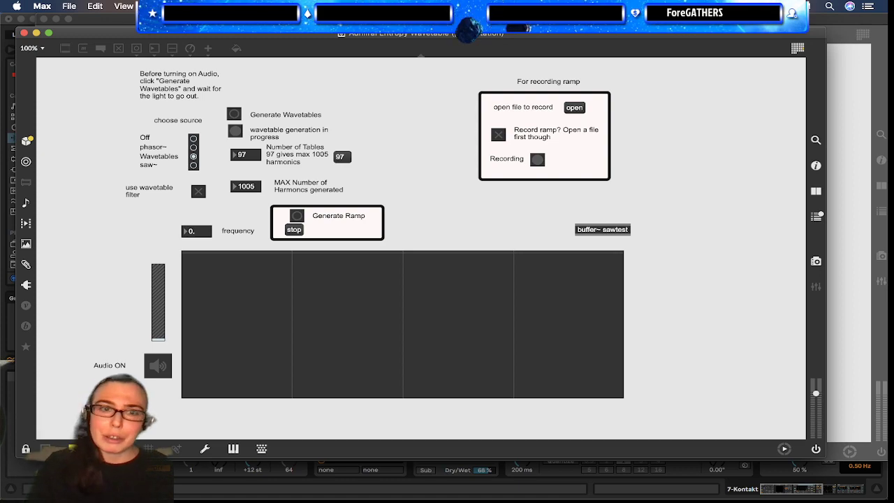
# Step: Open the audio status settings, set the output device to BlackHole 2ch and close the settings window
pyautogui.click(312, 6)
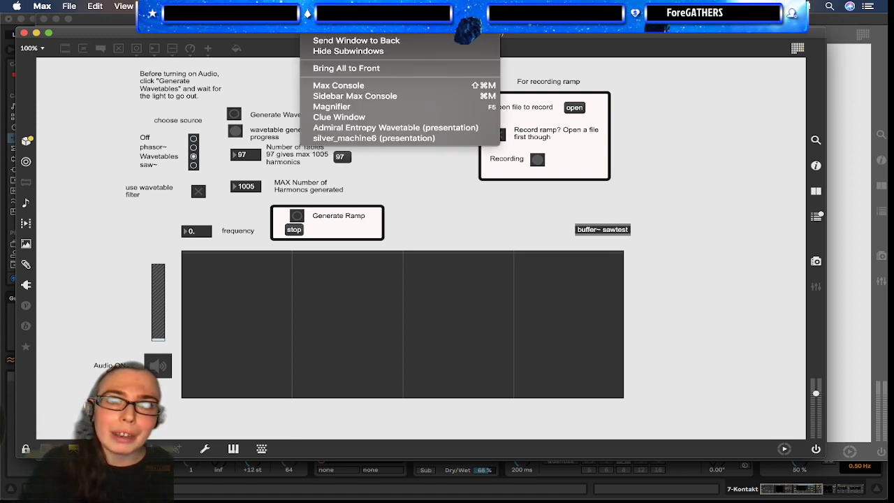
pyautogui.click(241, 92)
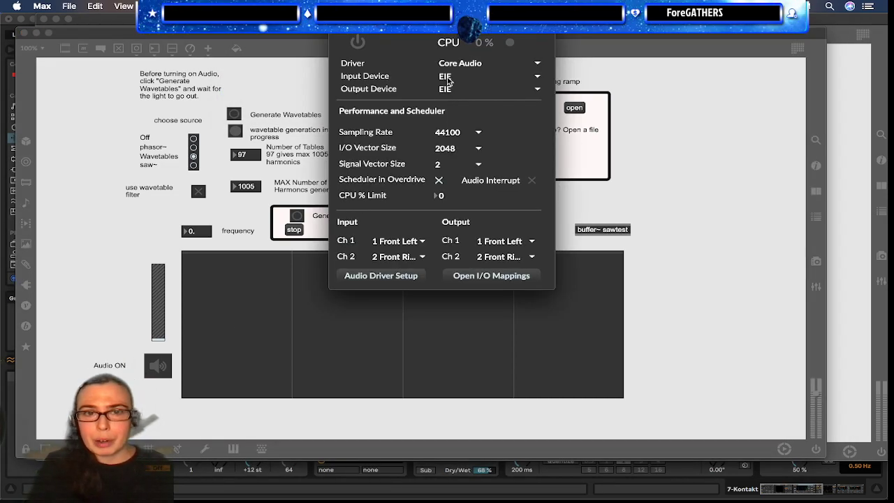
pyautogui.click(451, 89)
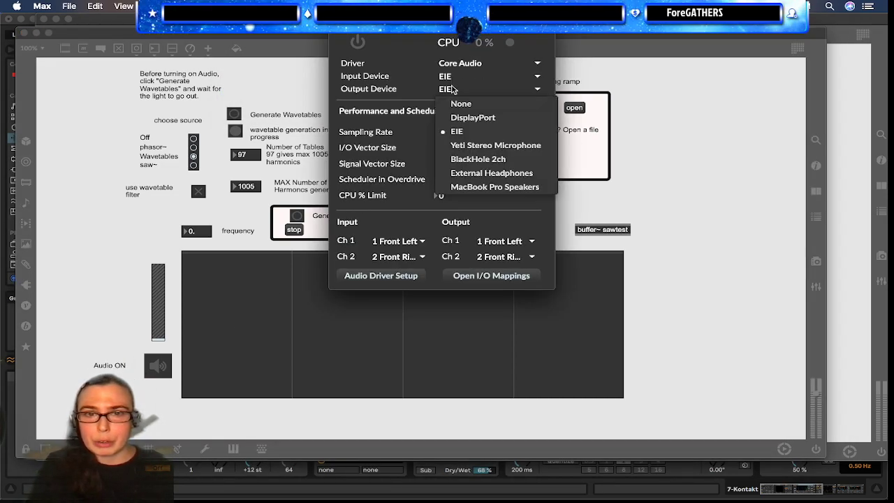
pyautogui.click(515, 161)
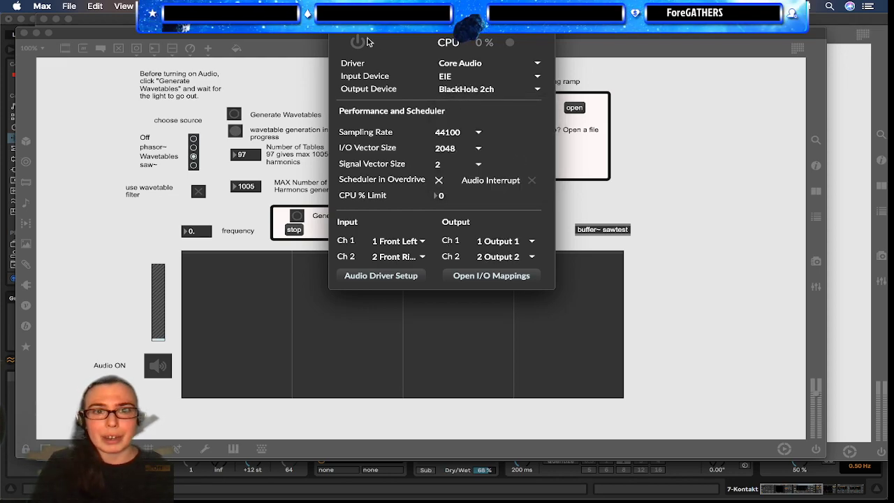
pyautogui.click(332, 34)
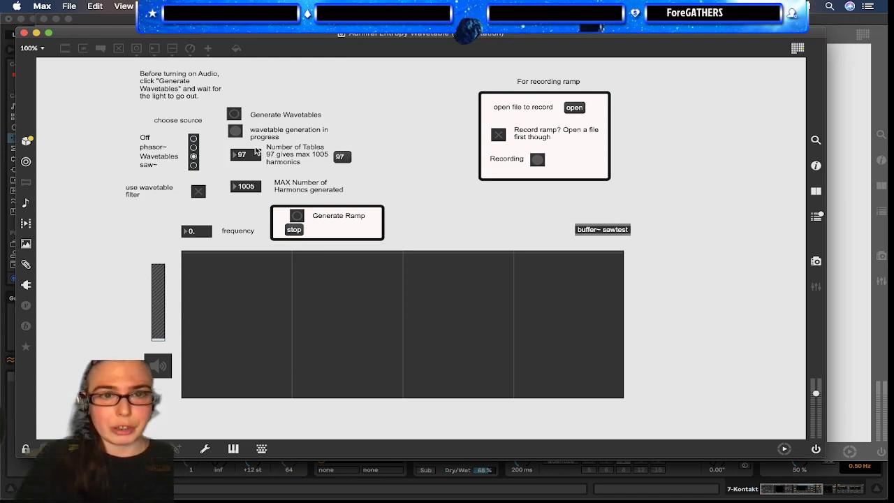
# Step: Generate the wavetables and turn audio on with the output gain raised
pyautogui.click(235, 116)
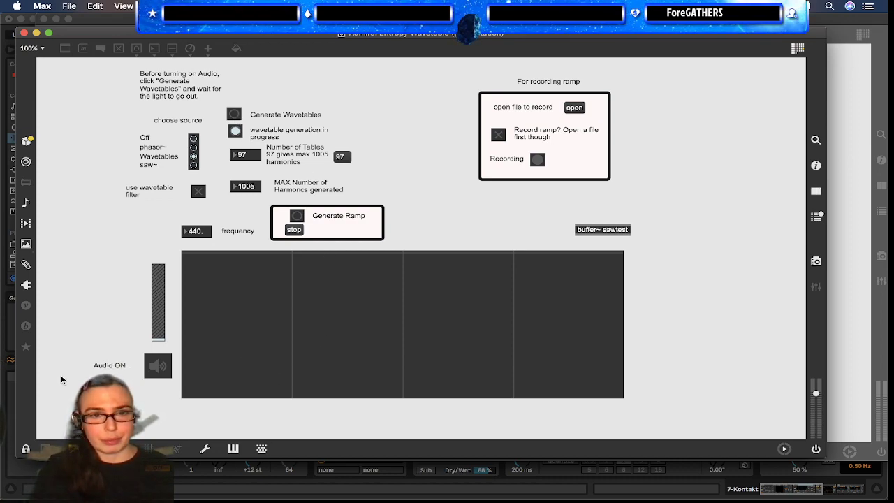
pyautogui.moveTo(161, 339); pyautogui.dragTo(162, 321)
pyautogui.click(159, 360)
# Step: Lower the wavetable oscillator's frequency to 275
pyautogui.moveTo(202, 231); pyautogui.dragTo(190, 258)
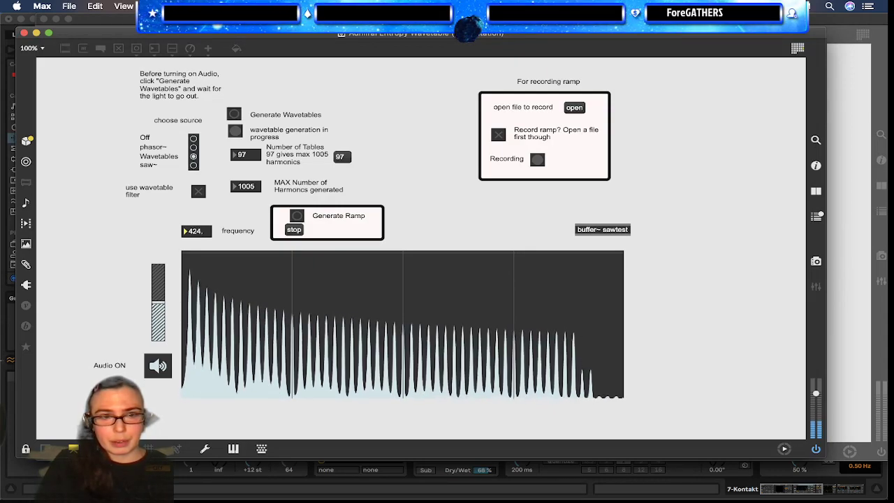
pyautogui.moveTo(193, 233); pyautogui.dragTo(160, 316)
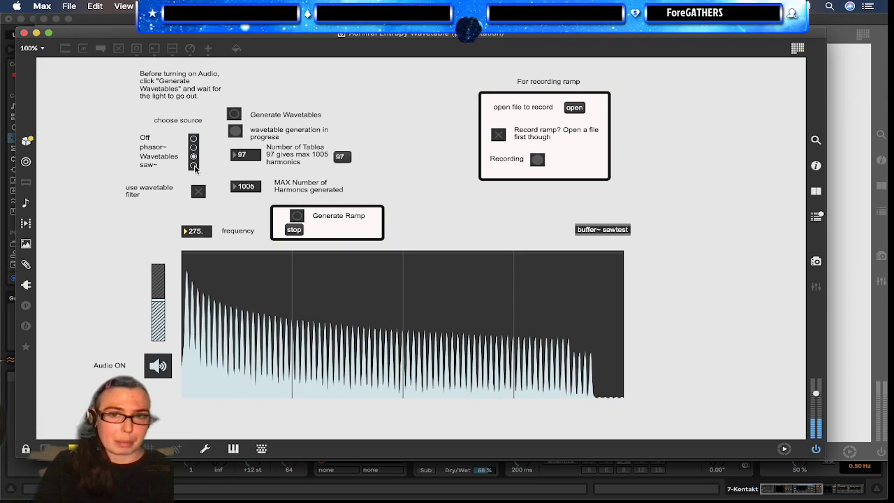
# Step: Open the buffer~ sawtest waveform window to examine its contents, and close it
pyautogui.doubleClick(597, 230)
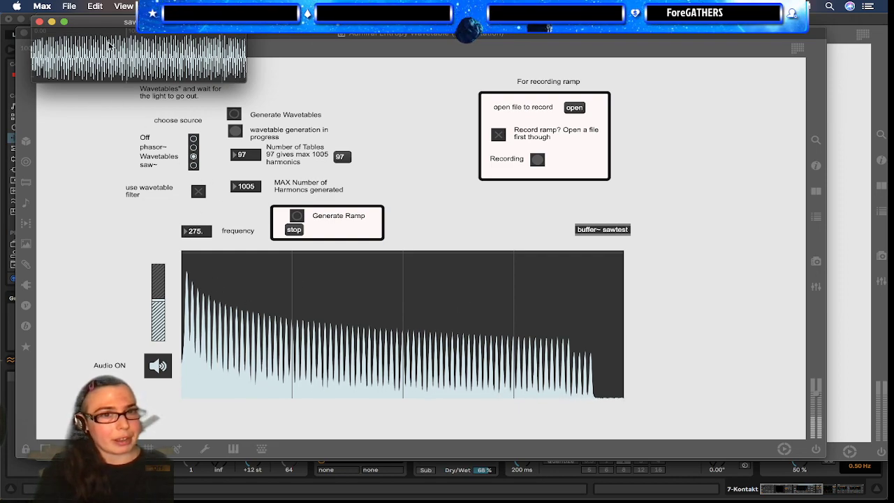
pyautogui.click(39, 22)
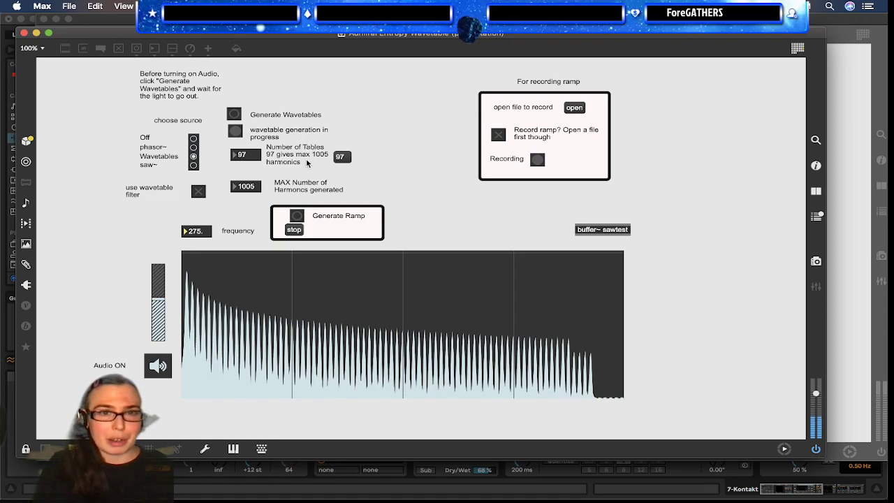
# Step: Set the number of wavetables to 249 and turn audio off
pyautogui.moveTo(242, 154)
pyautogui.mouseDown()
pyautogui.moveTo(242, 174)
pyautogui.moveTo(241, 139)
pyautogui.moveTo(241, 197)
pyautogui.moveTo(242, 147)
pyautogui.mouseUp()
pyautogui.click(148, 367)
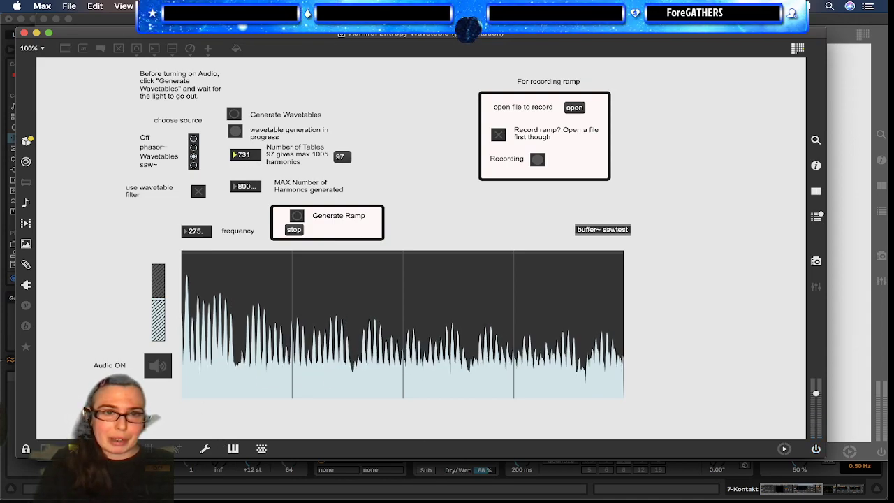
pyautogui.moveTo(242, 155); pyautogui.dragTo(242, 168)
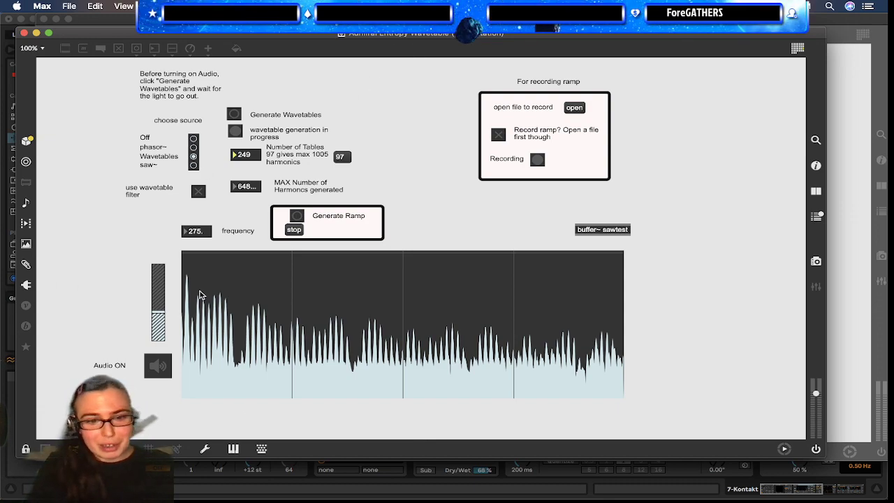
# Step: Unlock the patch, limit the Number of Tables box to a minimum of 1 and a maximum of 97, and lock it again
pyautogui.press('super+e')
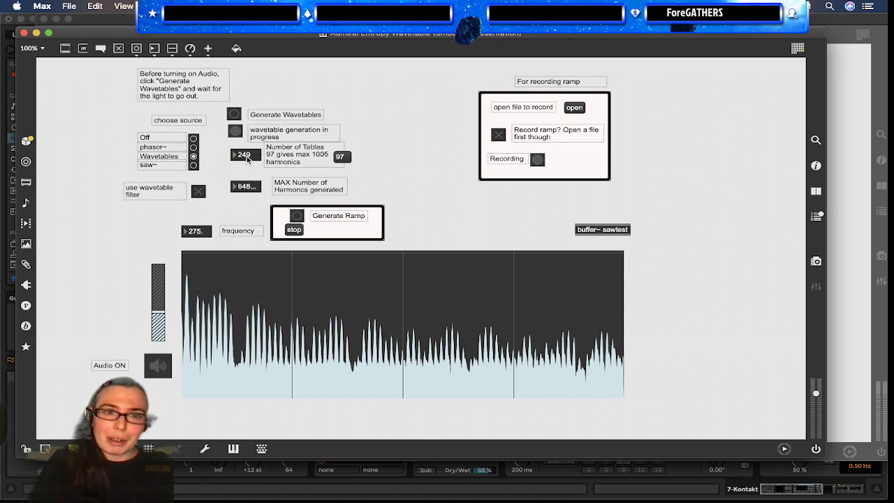
pyautogui.click(816, 166)
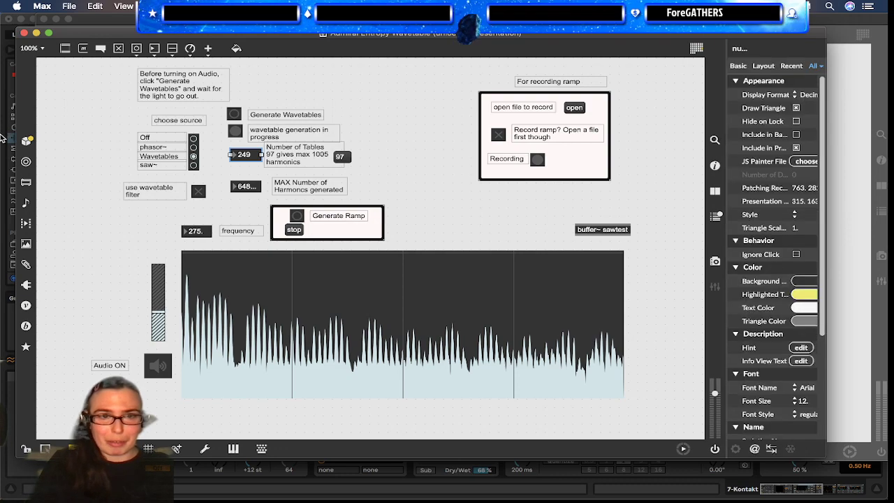
pyautogui.scroll(-5, 762, 412)
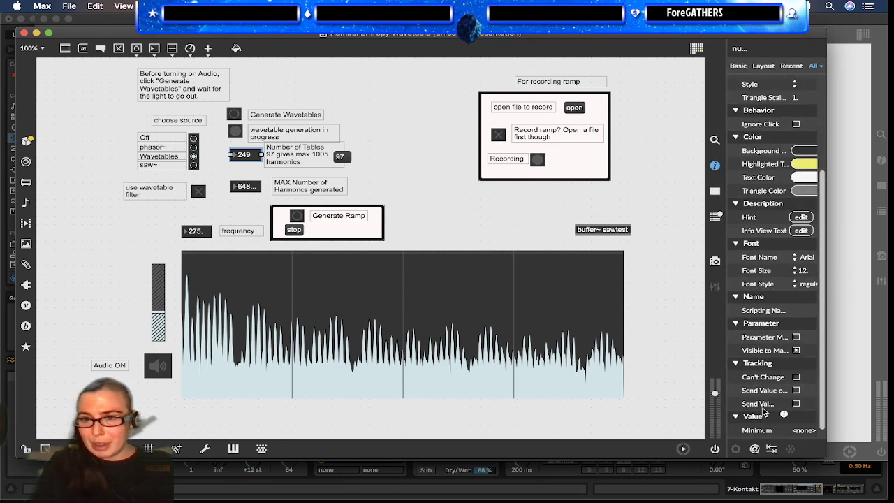
pyautogui.click(803, 419)
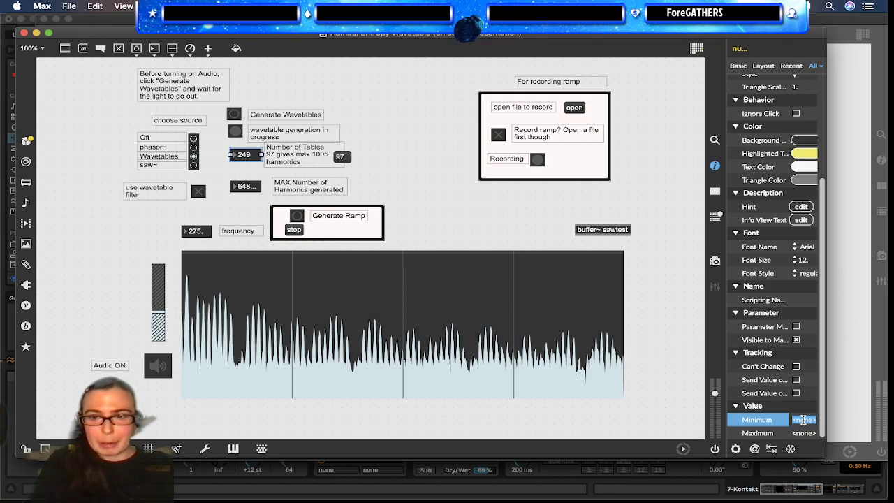
pyautogui.click(803, 433)
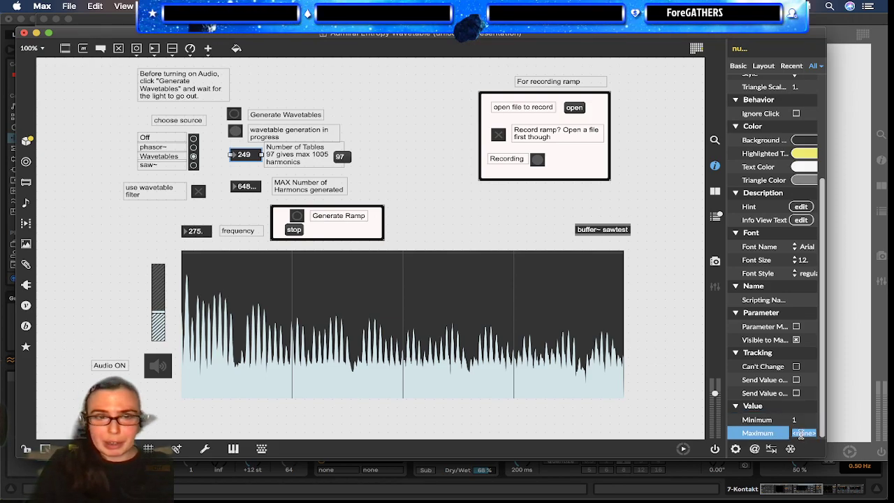
pyautogui.write('97')
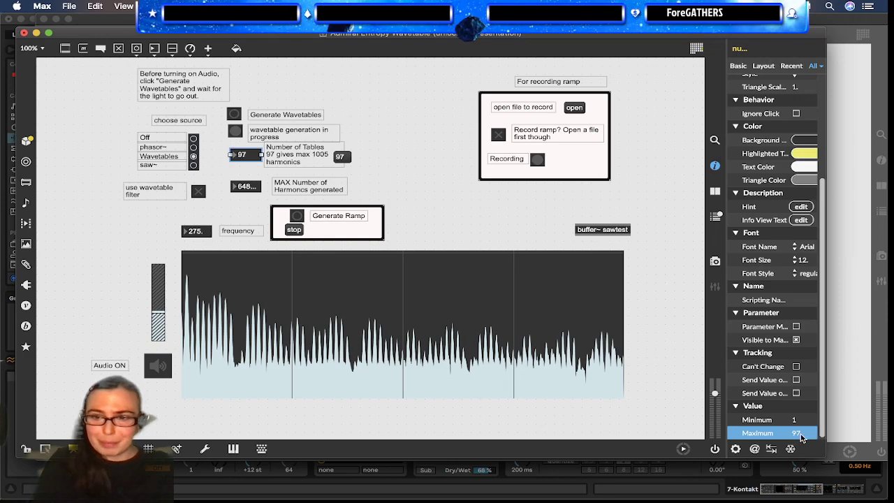
pyautogui.press('Return')
pyautogui.click(252, 167)
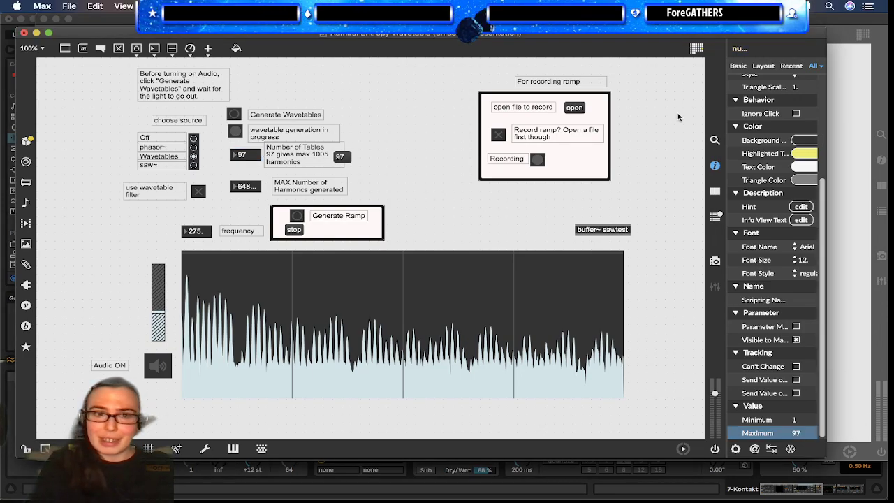
pyautogui.press('super+e')
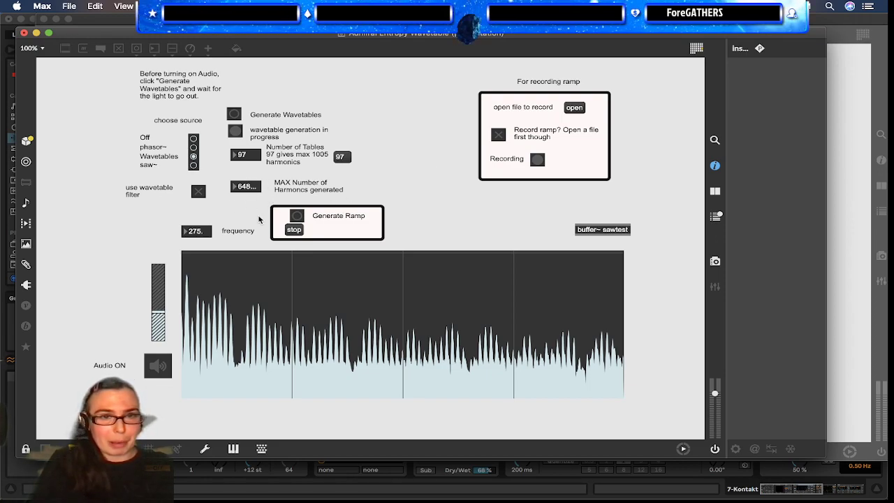
# Step: Turn audio on and try the oscillator at a frequency of 276 with 75 tables
pyautogui.click(164, 373)
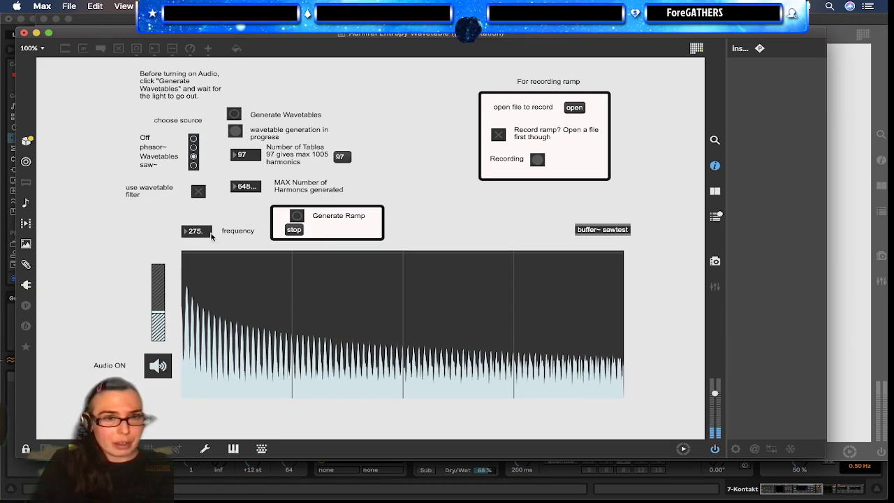
pyautogui.moveTo(196, 231); pyautogui.dragTo(196, 234)
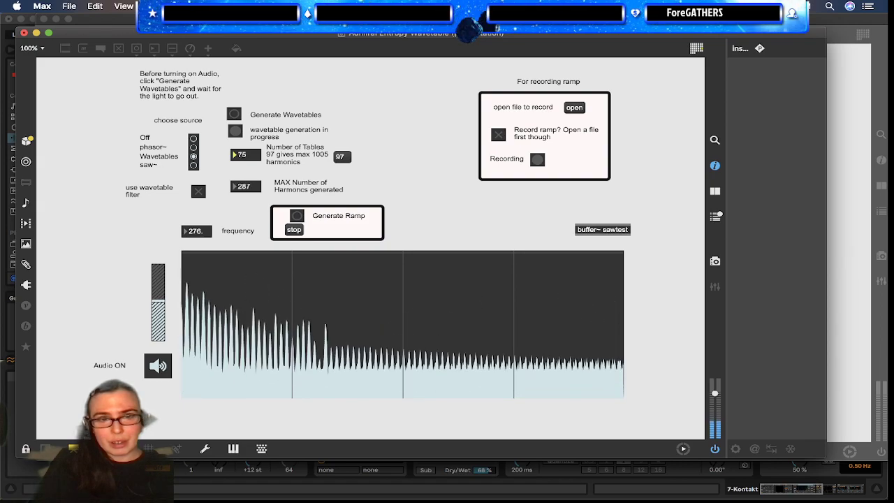
# Step: Unlock the patch and set the Number of Tables box's minimum value to 12
pyautogui.press('super+e')
pyautogui.click(250, 156)
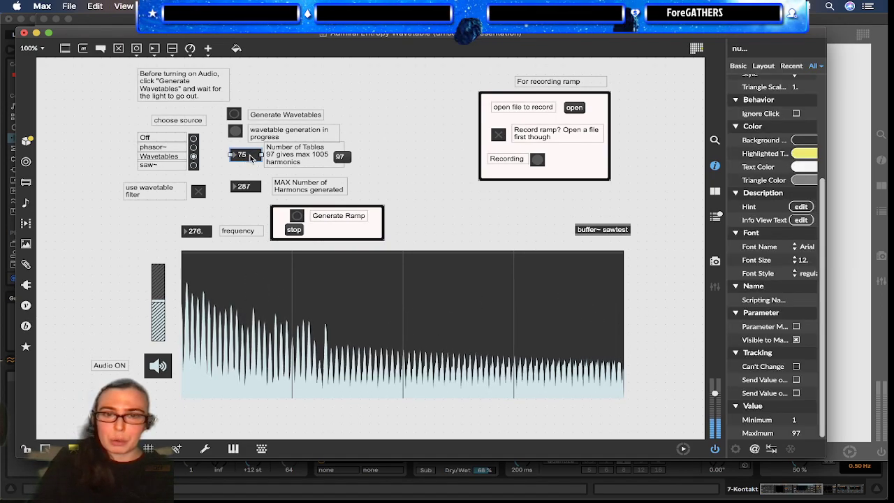
pyautogui.click(795, 420)
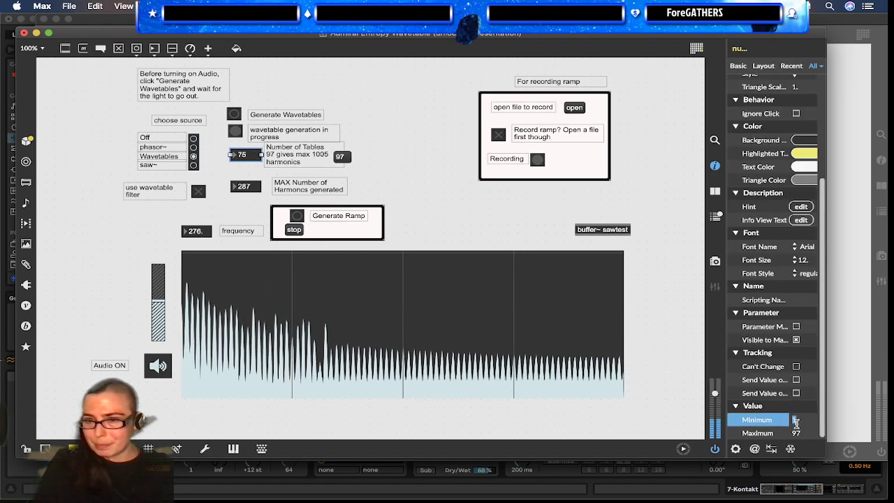
pyautogui.write('12')
pyautogui.press('Return')
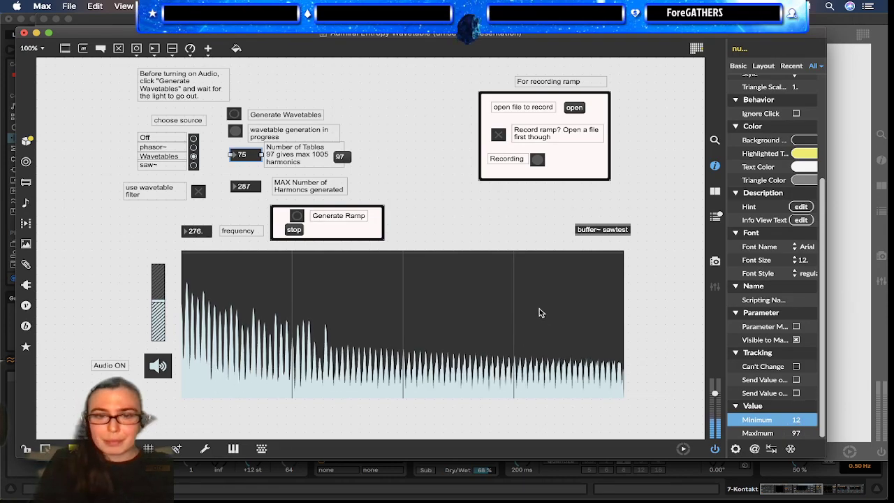
# Step: Lock the patch, lower the number of tables to 66 and turn audio off
pyautogui.press('super+e')
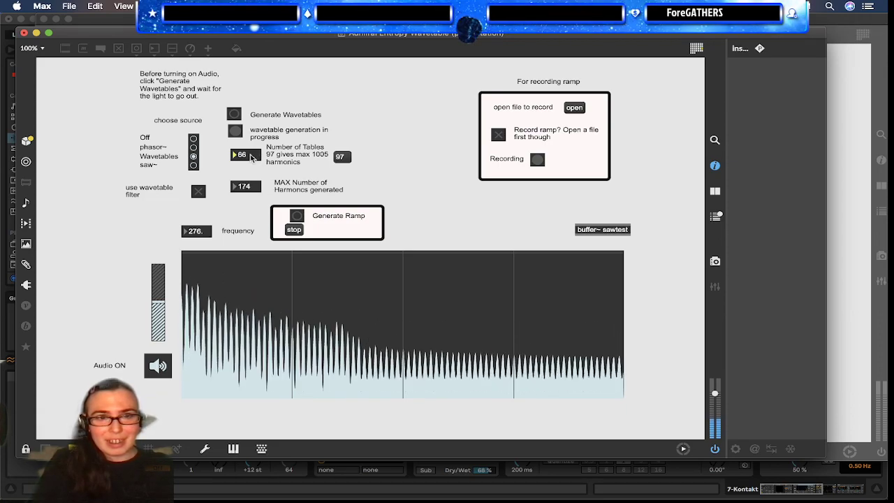
pyautogui.click(158, 370)
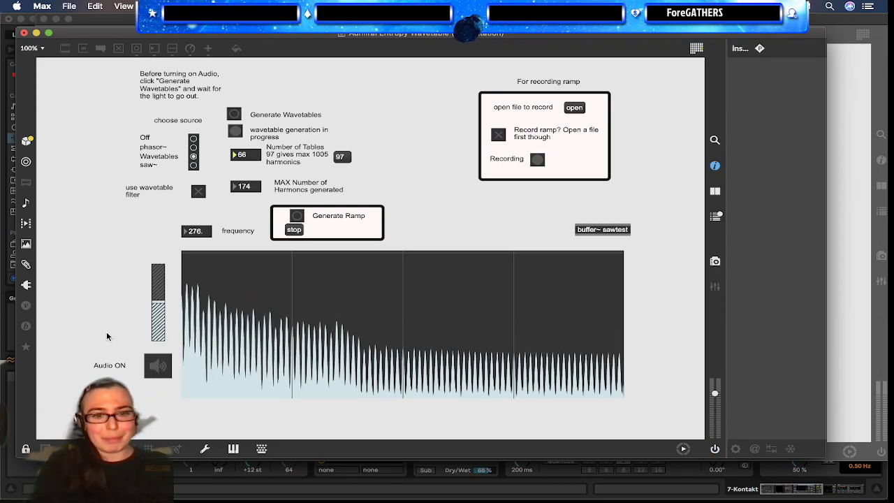
# Step: Switch to the patching view and examine the wavetable generation, oscillator, recording and output sections
pyautogui.press('super+alt+e')
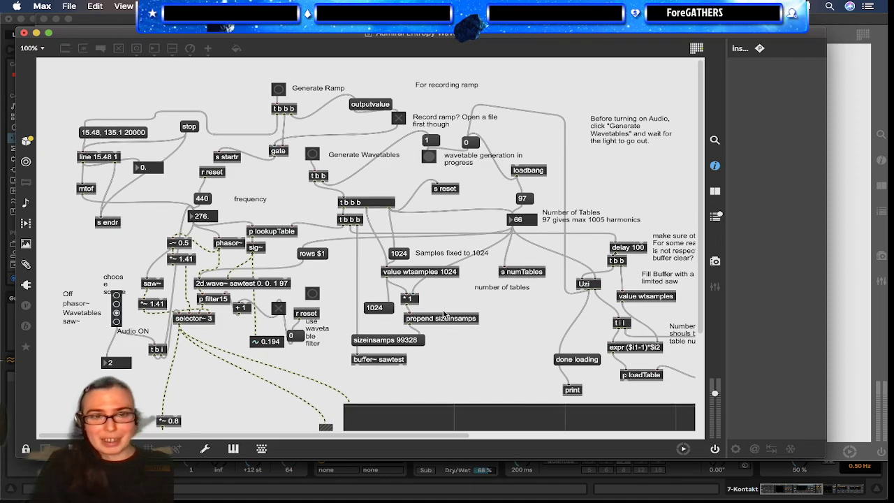
pyautogui.scroll(-5, 444, 314)
pyautogui.hscroll(4, 444, 314)
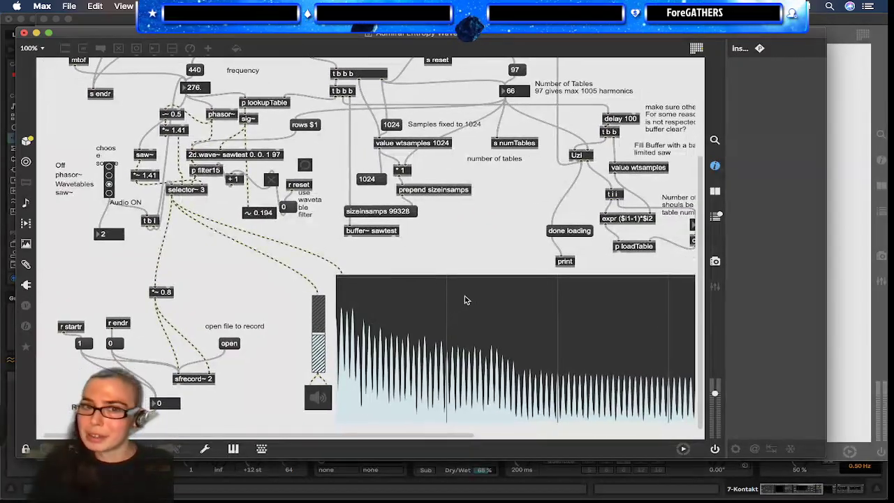
pyautogui.hscroll(5, 468, 269)
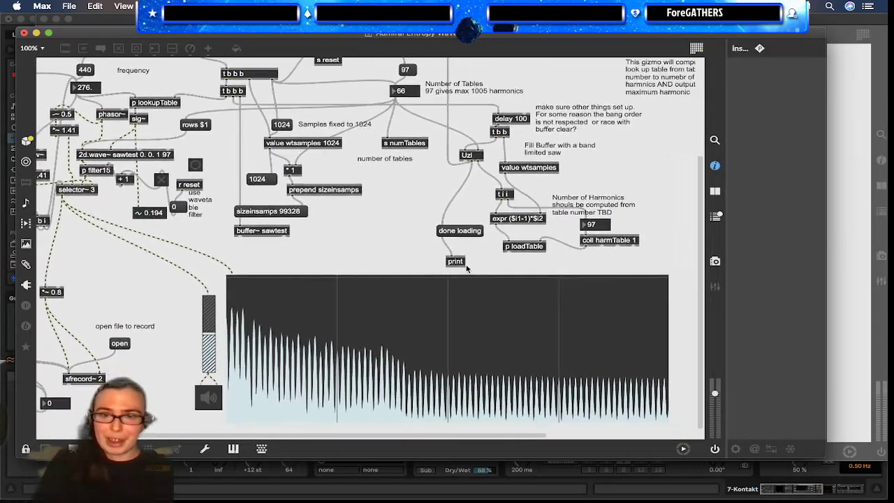
pyautogui.hscroll(-8, 467, 267)
pyautogui.hscroll(1, 467, 267)
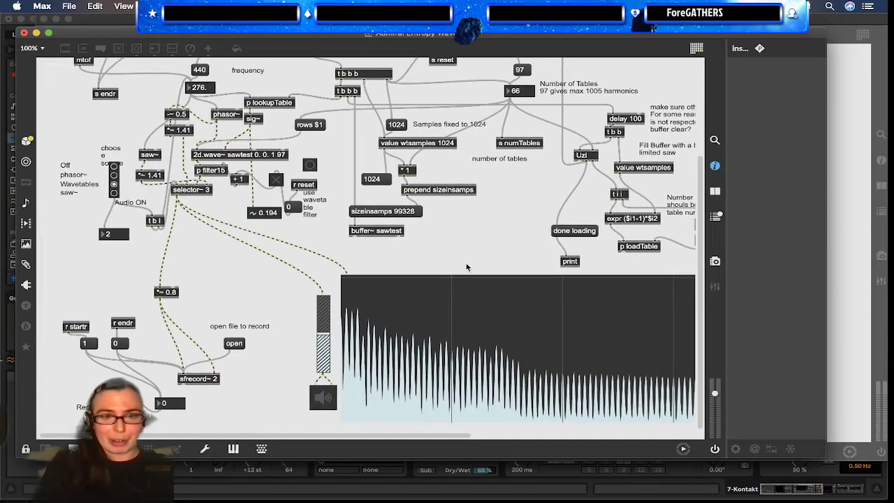
pyautogui.hscroll(-1, 467, 267)
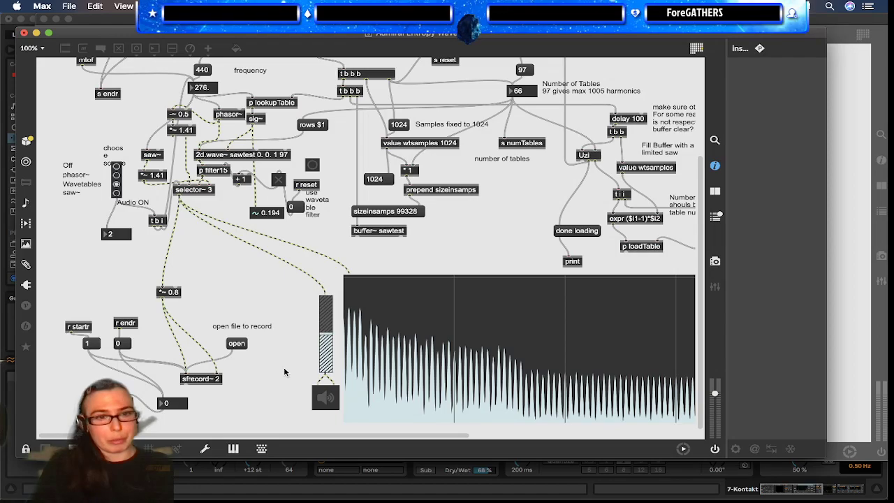
pyautogui.scroll(5, 284, 371)
pyautogui.hscroll(2, 283, 356)
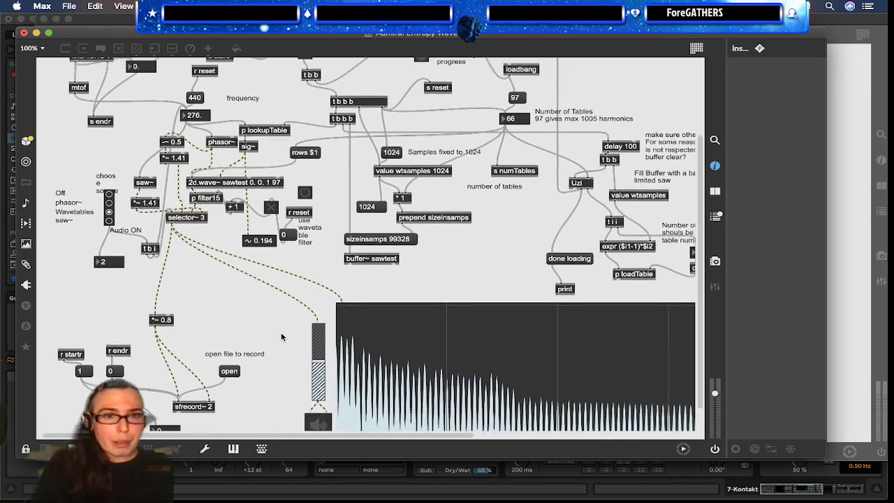
pyautogui.scroll(5, 281, 337)
pyautogui.hscroll(1, 281, 337)
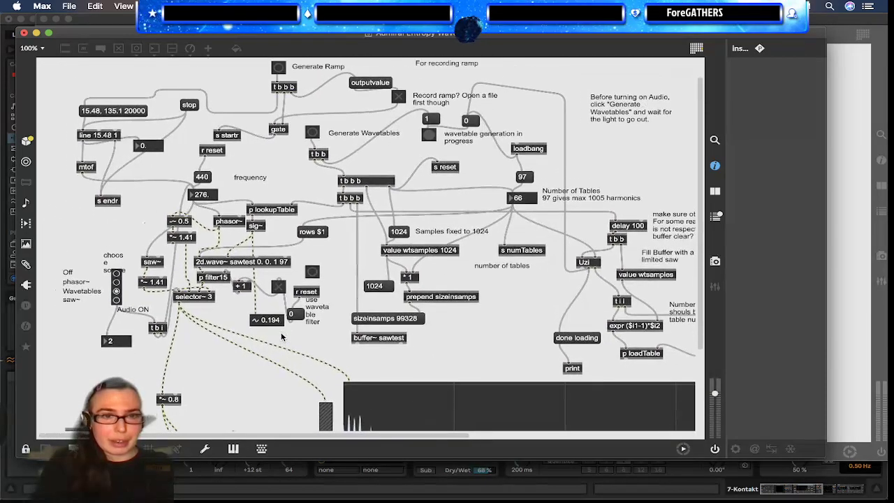
pyautogui.hscroll(2, 281, 338)
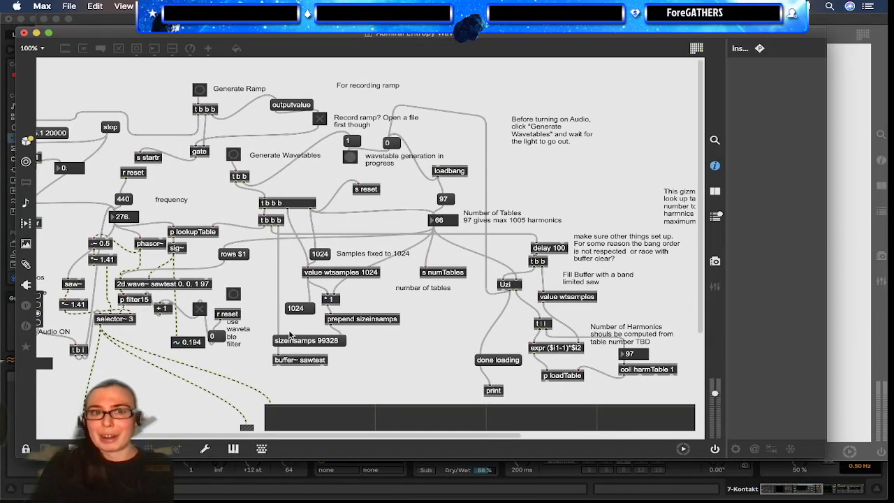
pyautogui.hscroll(-5, 290, 335)
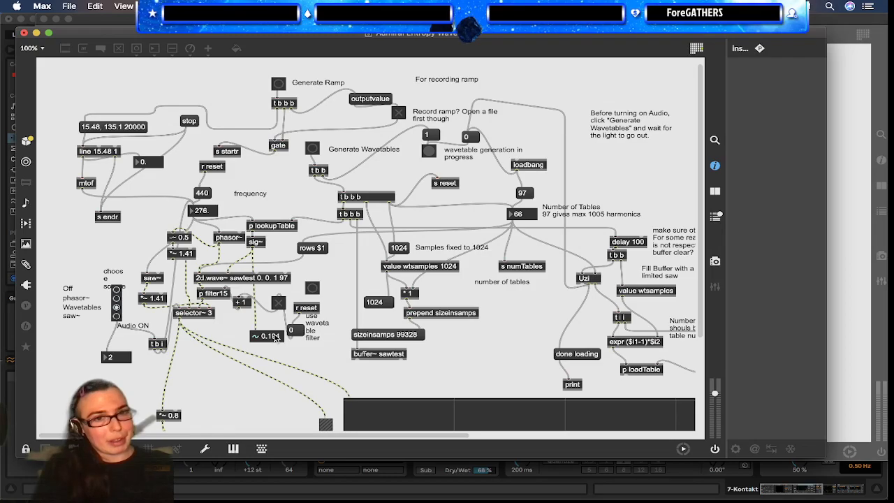
pyautogui.scroll(-5, 283, 383)
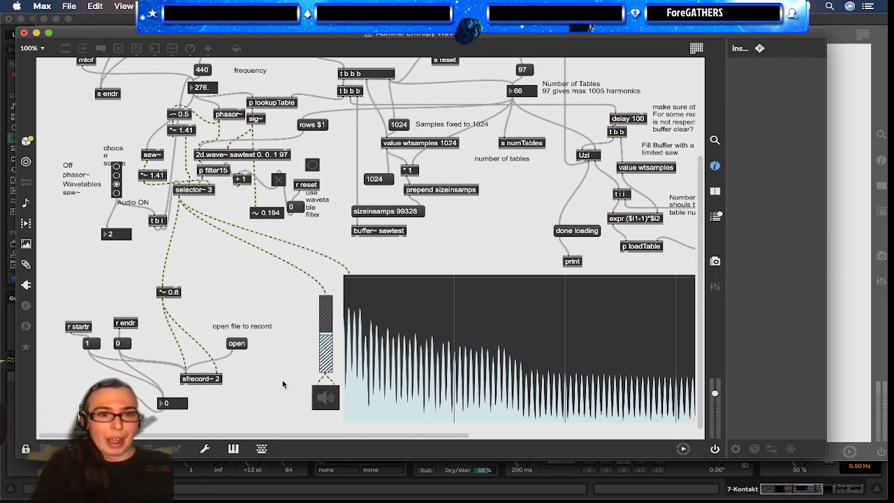
pyautogui.scroll(5, 283, 383)
pyautogui.hscroll(5, 282, 383)
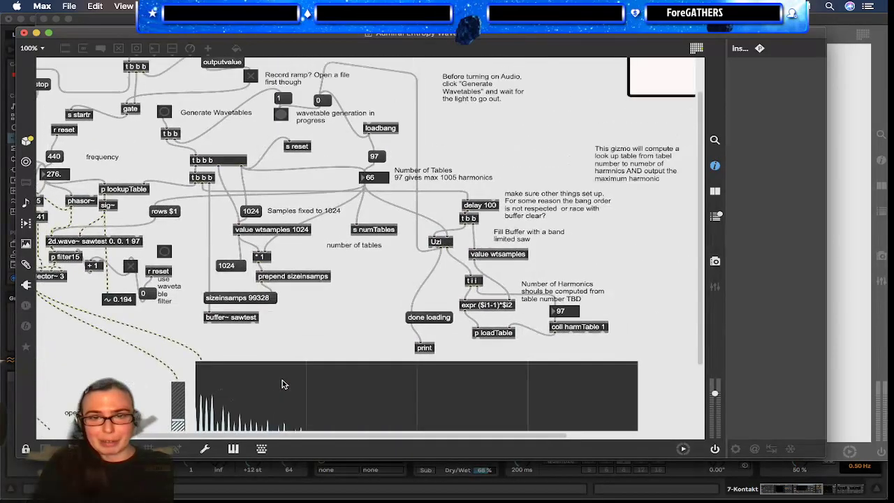
pyautogui.hscroll(8, 283, 383)
pyautogui.hscroll(-12, 283, 383)
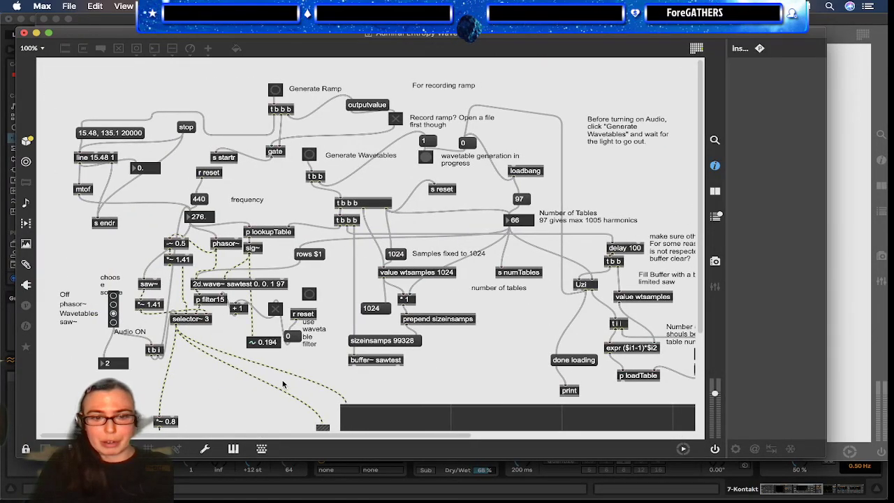
# Step: Select the Generate Wavetables button and its label in unlocked presentation mode, and locate them in the patching view
pyautogui.press('super+e')
pyautogui.press('super+alt+e')
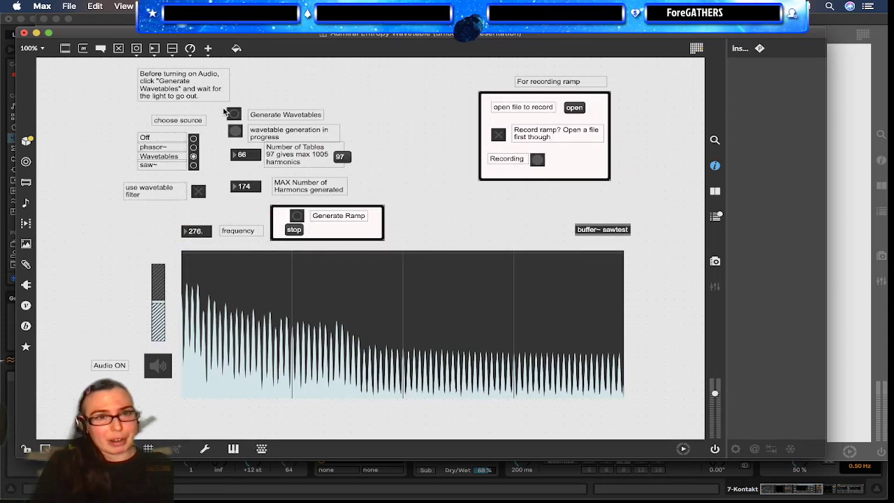
pyautogui.moveTo(244, 115); pyautogui.dragTo(268, 120)
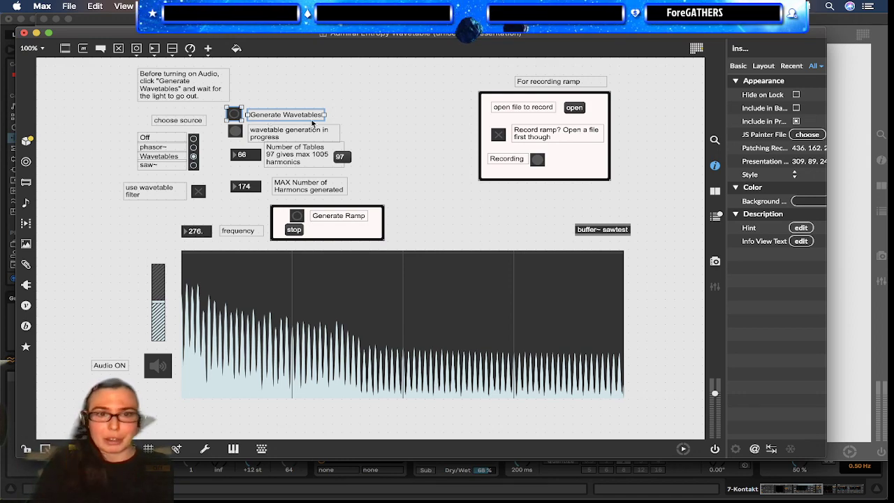
pyautogui.press('super+alt+e')
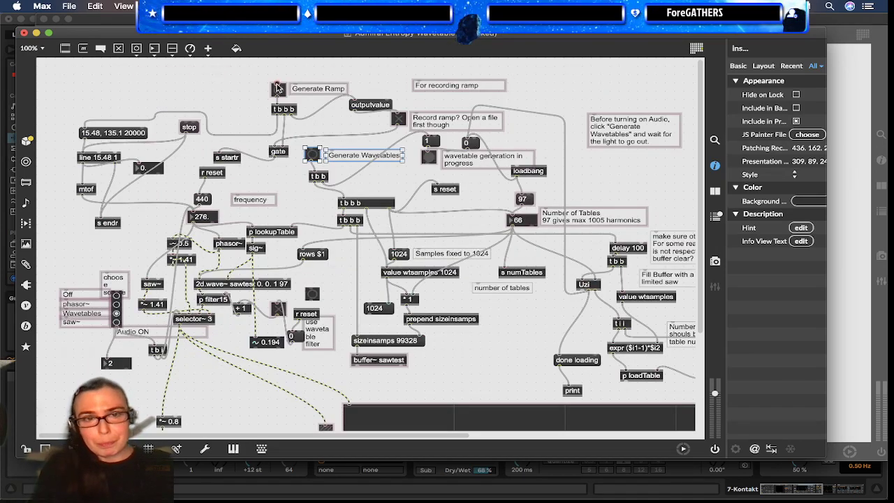
# Step: Examine the ramp and wavetable generation objects and their connections in the unlocked patching view
pyautogui.rightClick(256, 90)
pyautogui.click(219, 88)
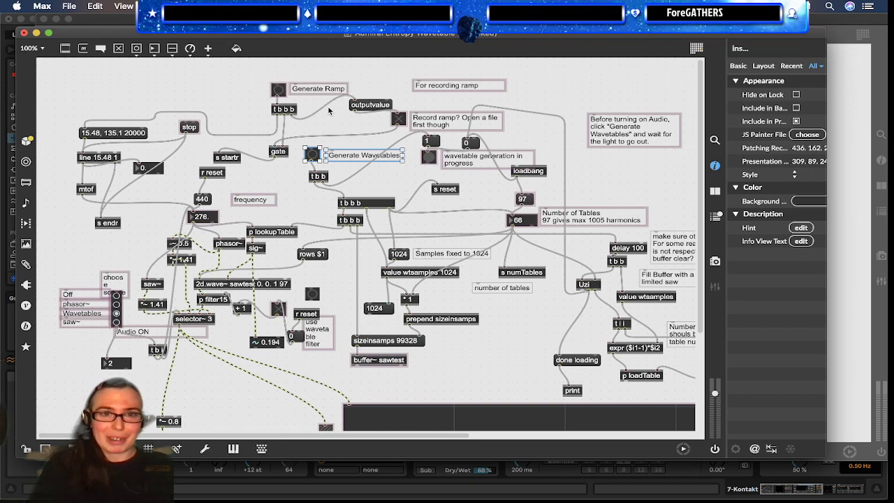
pyautogui.click(317, 115)
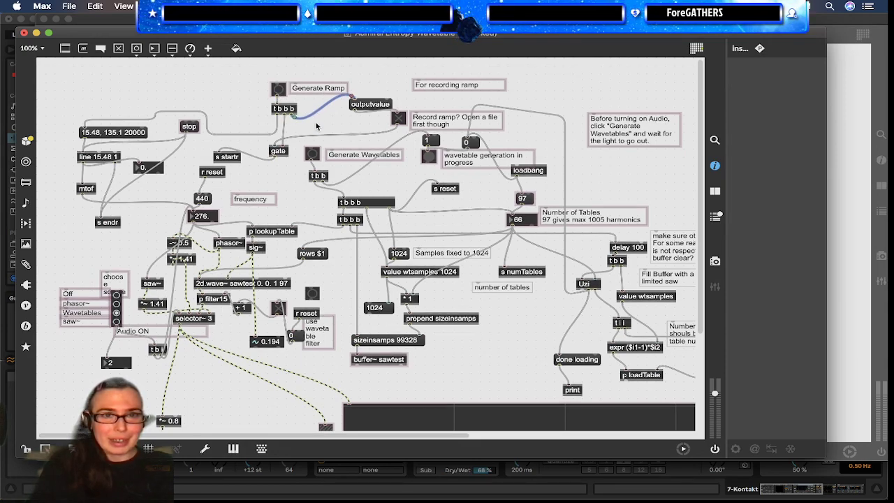
pyautogui.hscroll(2, 317, 126)
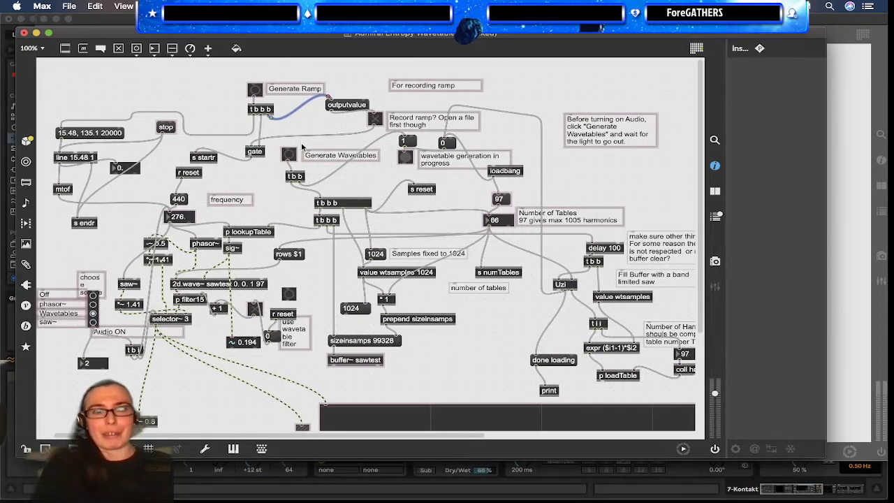
pyautogui.hscroll(-1, 309, 137)
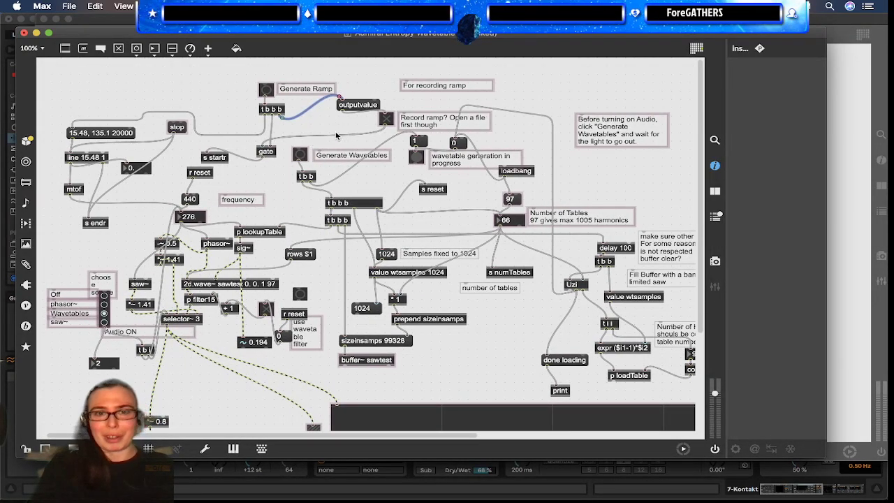
pyautogui.hscroll(-1, 336, 130)
pyautogui.hscroll(8, 369, 184)
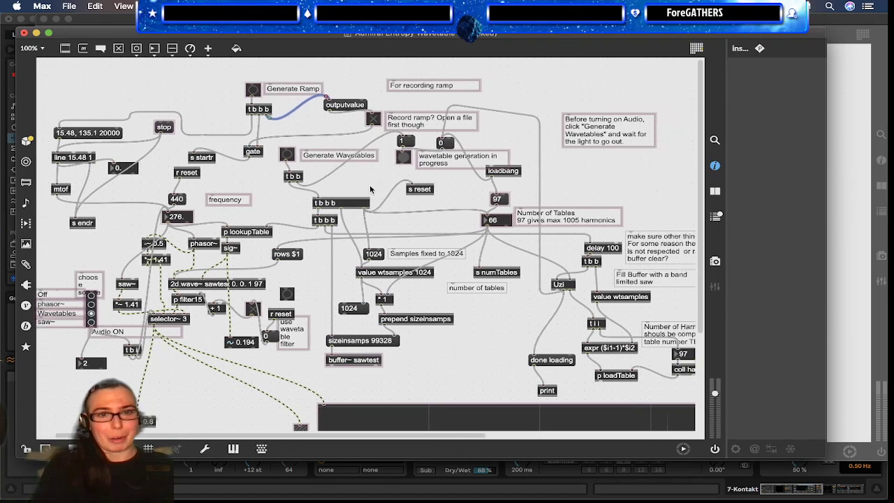
# Step: Move the outputvalue message directly above the record ramp toggle and nudge the toggle up beneath it
pyautogui.hscroll(-7, 377, 194)
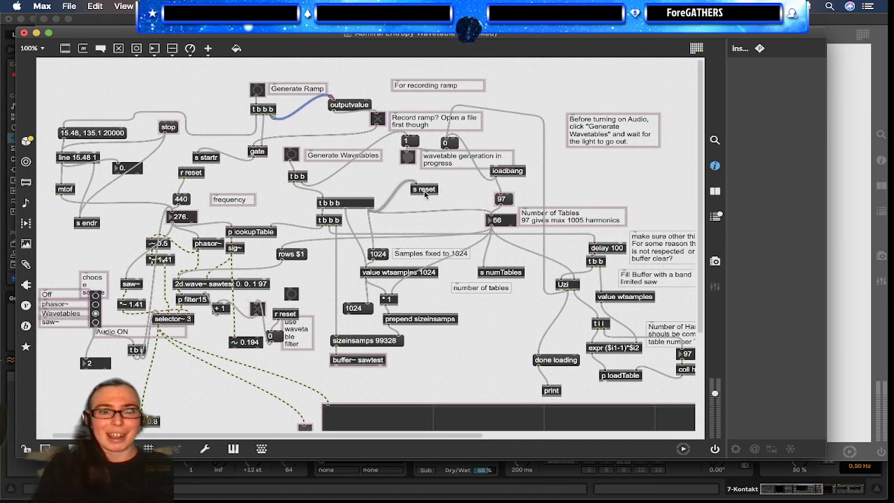
pyautogui.click(299, 155)
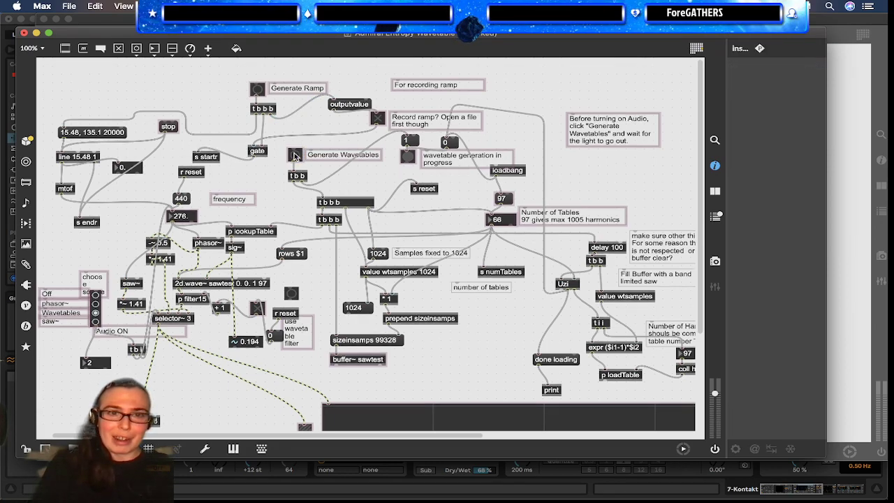
pyautogui.scroll(-2, 294, 159)
pyautogui.hscroll(2, 294, 159)
pyautogui.scroll(2, 294, 159)
pyautogui.hscroll(2, 294, 160)
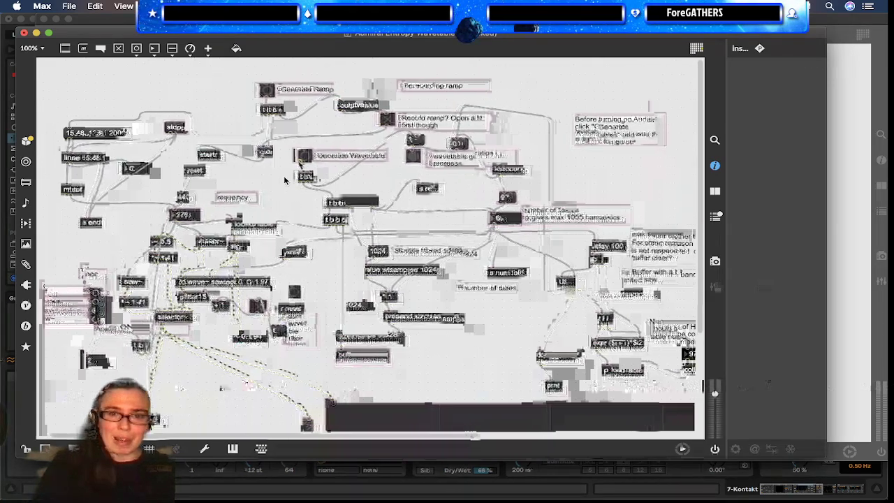
pyautogui.hscroll(2, 284, 180)
pyautogui.click(301, 106)
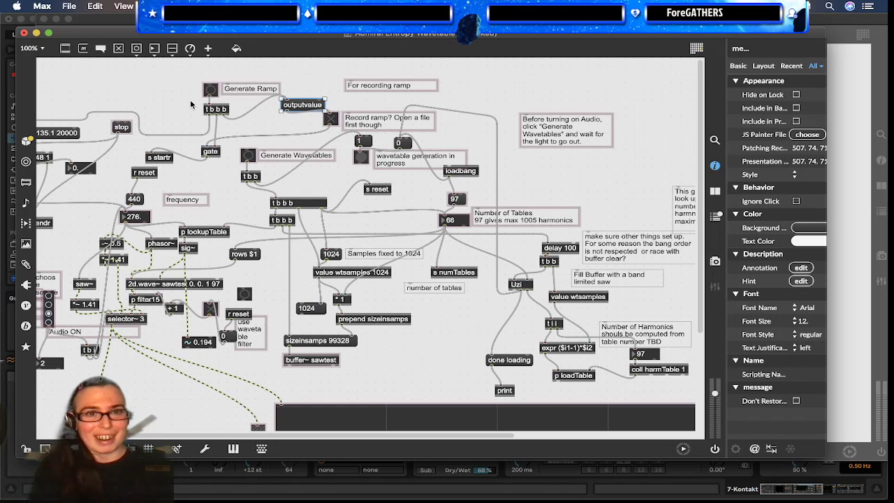
pyautogui.moveTo(227, 113); pyautogui.dragTo(312, 100)
pyautogui.click(295, 107)
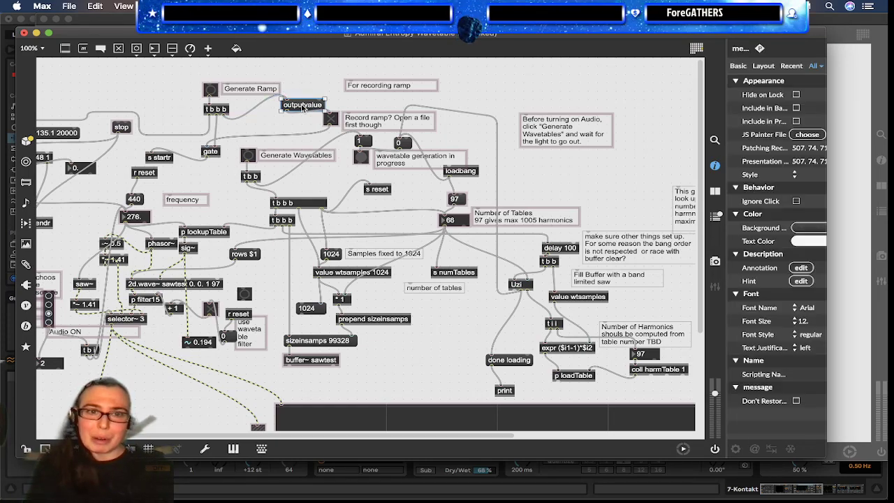
pyautogui.moveTo(305, 104); pyautogui.dragTo(349, 95)
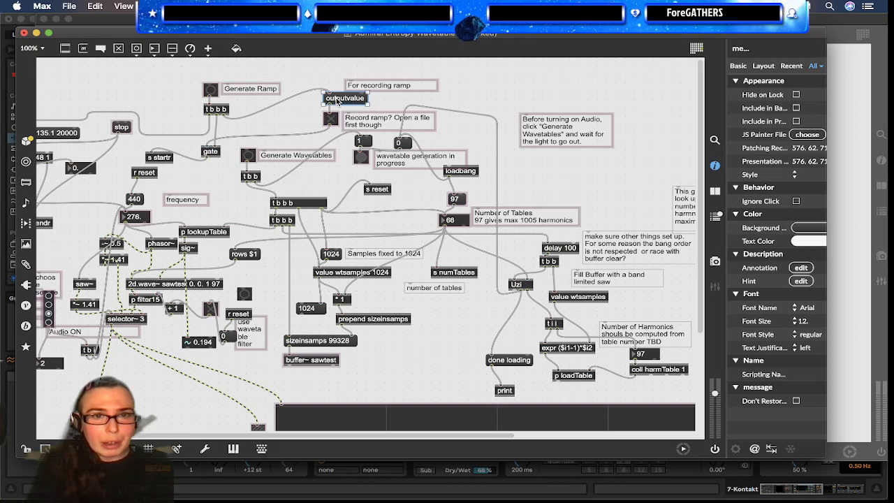
pyautogui.moveTo(334, 120)
pyautogui.mouseDown()
pyautogui.moveTo(306, 120)
pyautogui.moveTo(334, 119)
pyautogui.mouseUp()
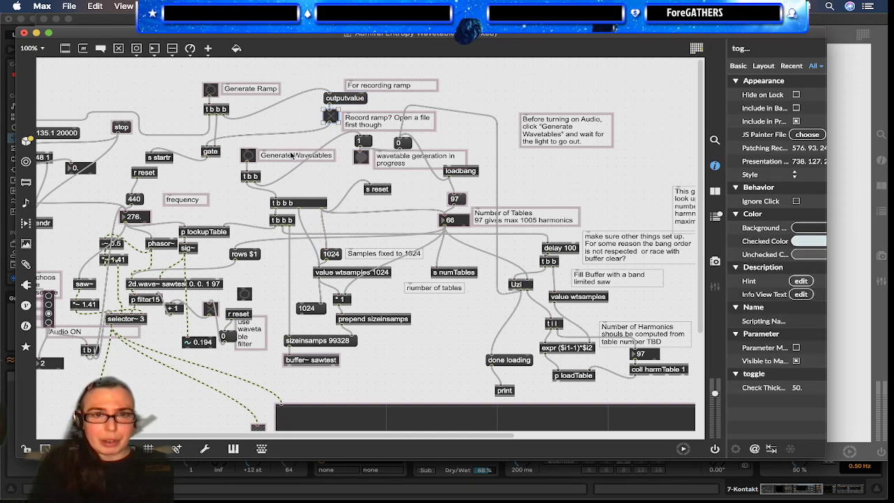
# Step: Duplicate the outputvalue message and its toggle above the audio note, and lock the patch briefly to try the copies
pyautogui.keyDown('shift'); pyautogui.click(335, 99); pyautogui.keyUp('shift')
pyautogui.keyDown('alt'); pyautogui.moveTo(332, 120); pyautogui.dragTo(525, 103); pyautogui.keyUp('alt')
pyautogui.press('super+e')
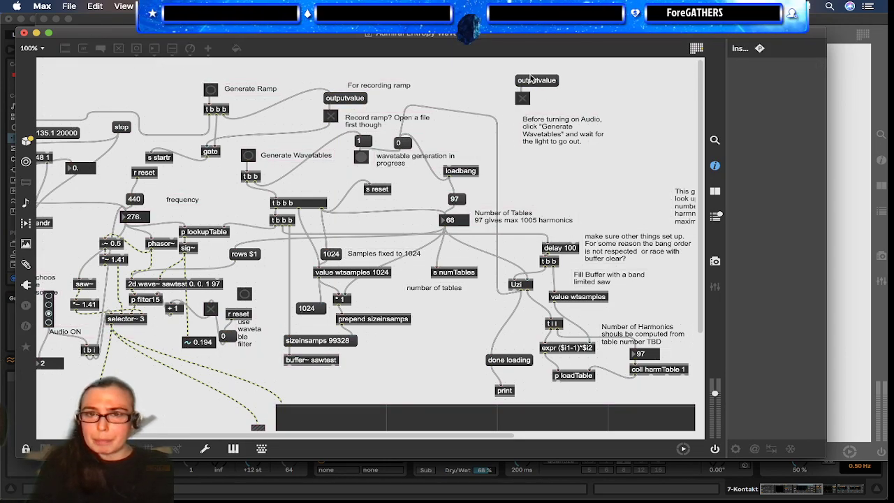
pyautogui.press('super+e')
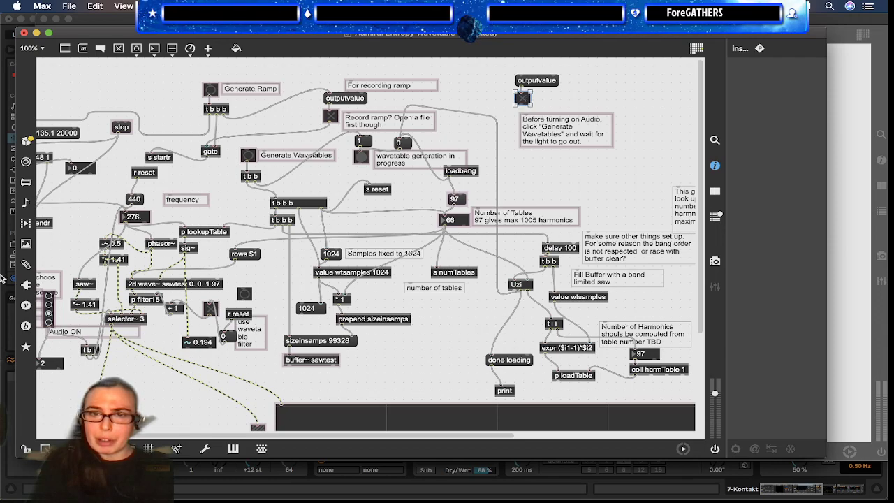
# Step: Consult the toggle object's help and reference, and delete the duplicated outputvalue and toggle pair
pyautogui.keyDown('alt'); pyautogui.click(524, 97); pyautogui.keyUp('alt')
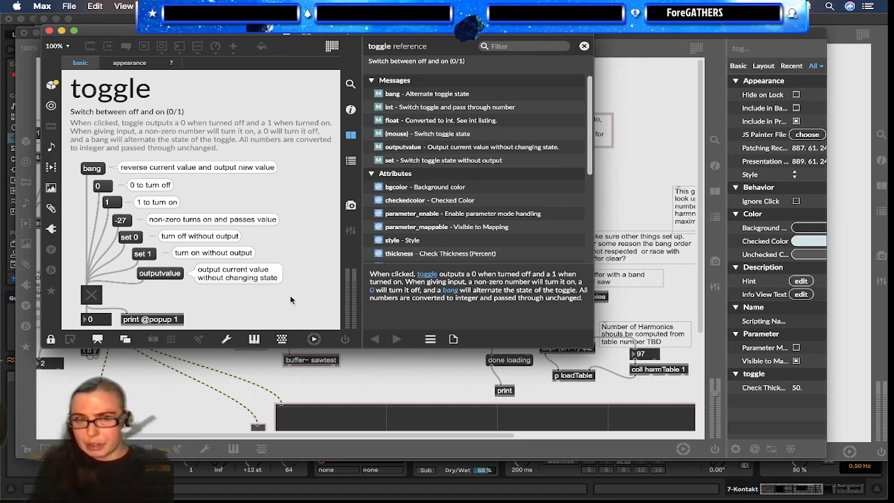
pyautogui.click(49, 31)
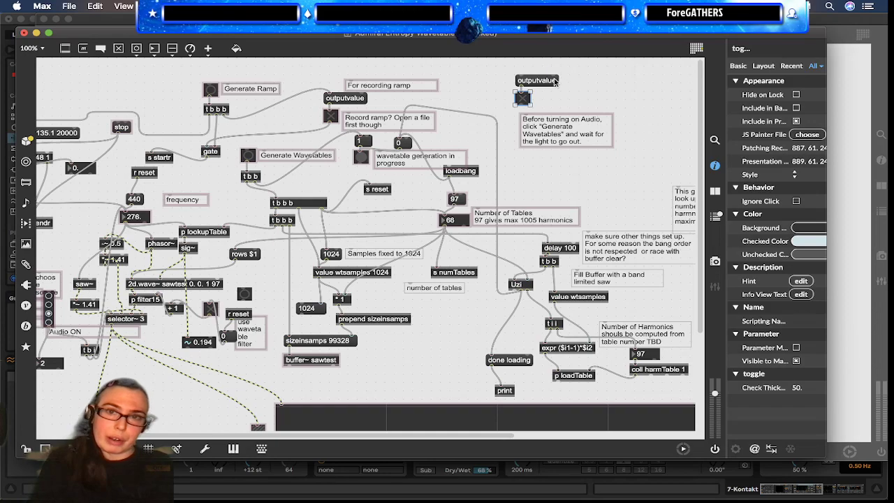
pyautogui.moveTo(506, 101); pyautogui.dragTo(500, 98)
pyautogui.press('BackSpace')
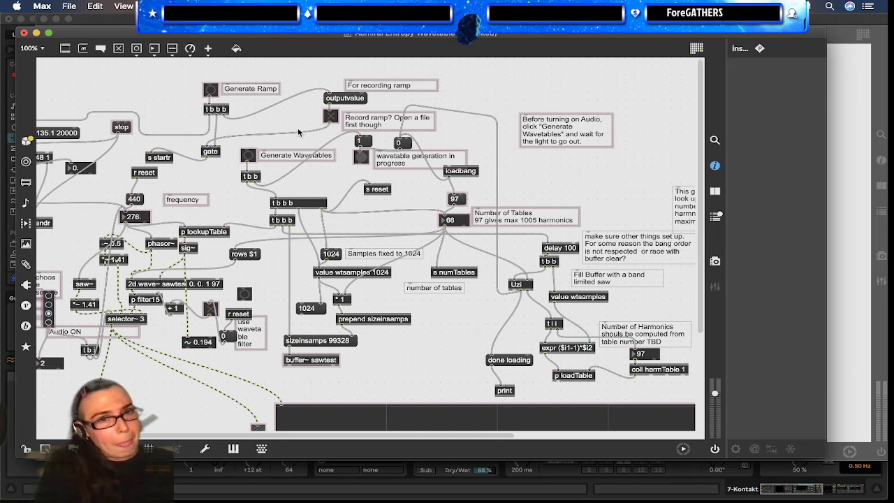
# Step: Trace the patch cord from the record ramp toggle to the gate object, and compare it with the presentation view
pyautogui.moveTo(326, 123); pyautogui.dragTo(208, 143)
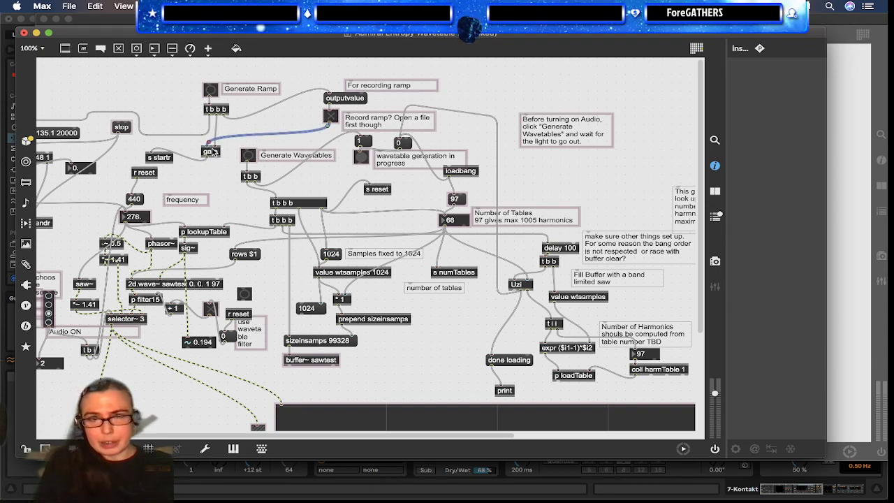
pyautogui.press('super+alt+e')
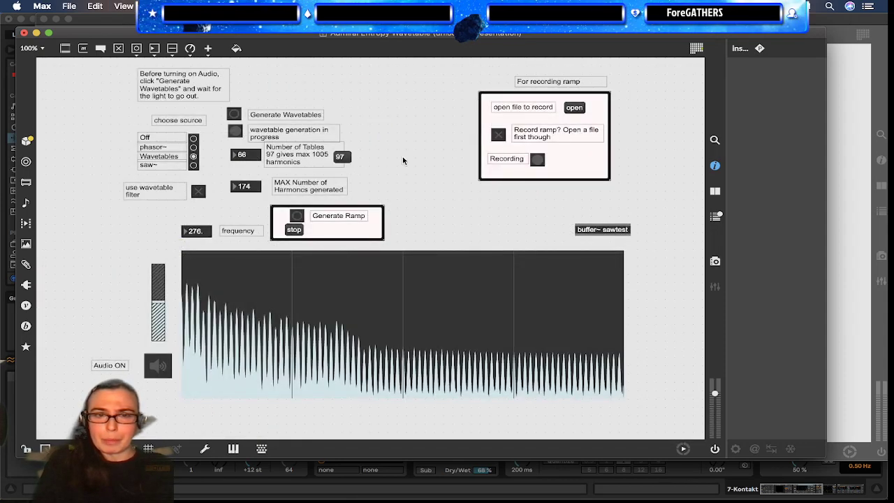
pyautogui.press('super+alt+e')
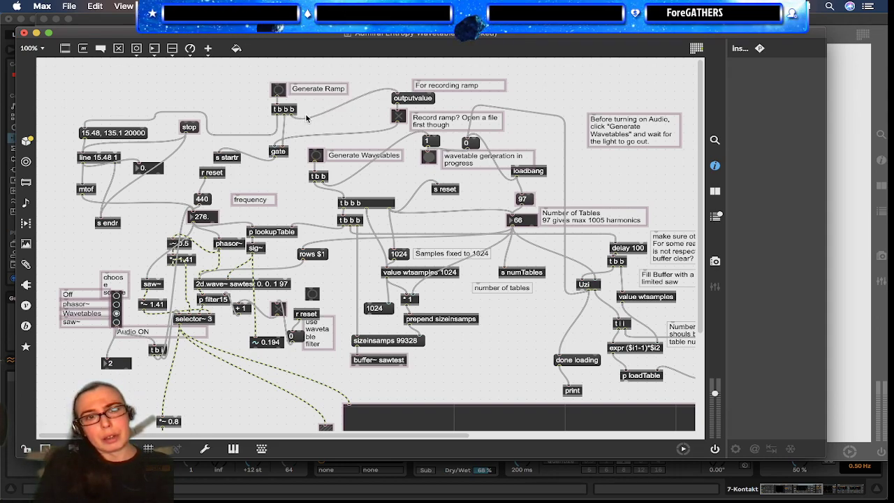
# Step: Close Admiral Entropy Wavetable.maxpat without saving and reopen it from the recent patchers
pyautogui.press('super+w')
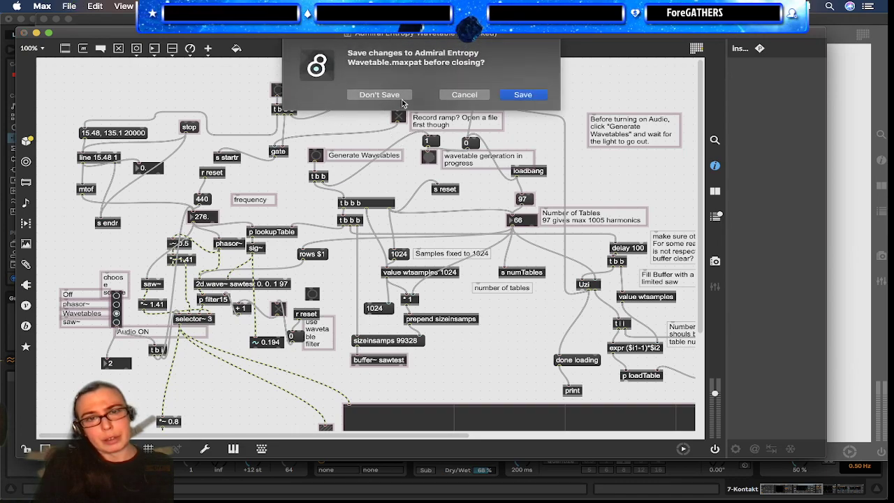
pyautogui.click(399, 97)
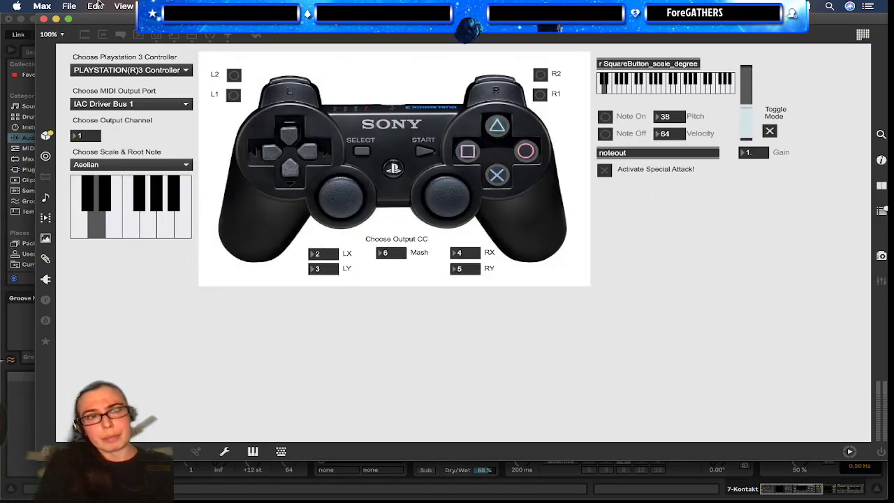
pyautogui.click(95, 5)
pyautogui.moveTo(70, 5)
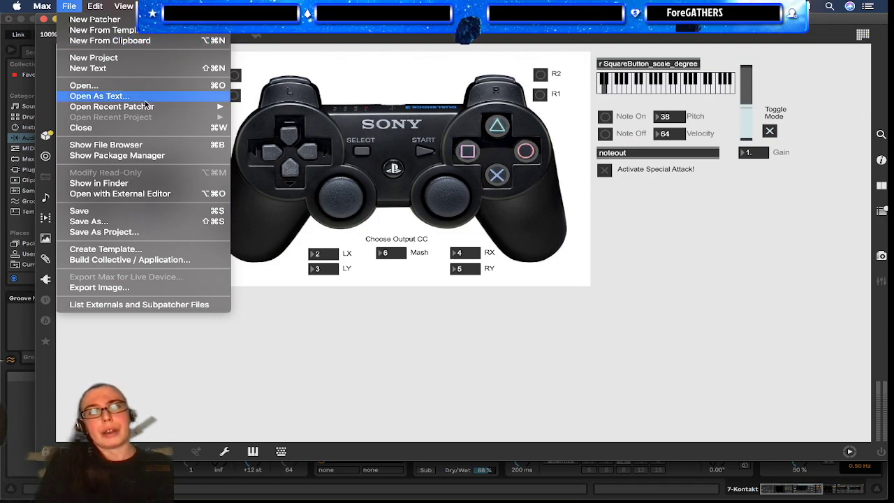
pyautogui.moveTo(147, 106)
pyautogui.click(279, 107)
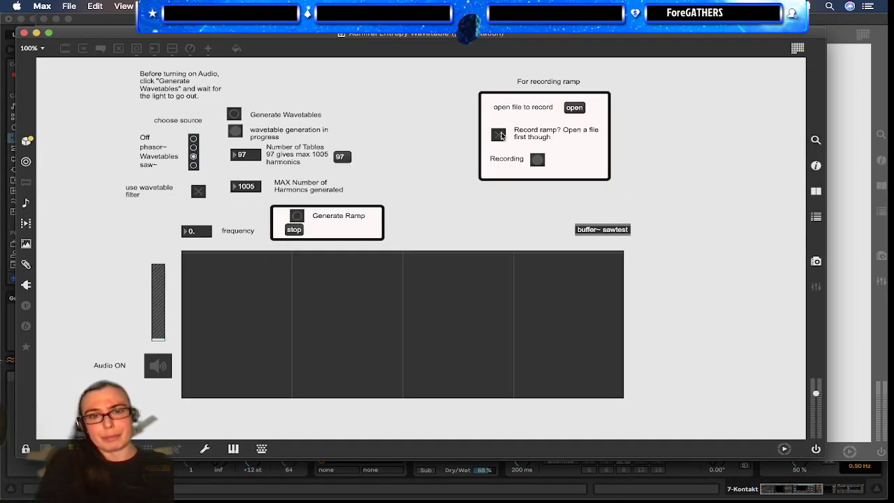
# Step: Unlock the patch and limit the Number of Tables number box to a minimum of 12 and a maximum of 97
pyautogui.press('super+e')
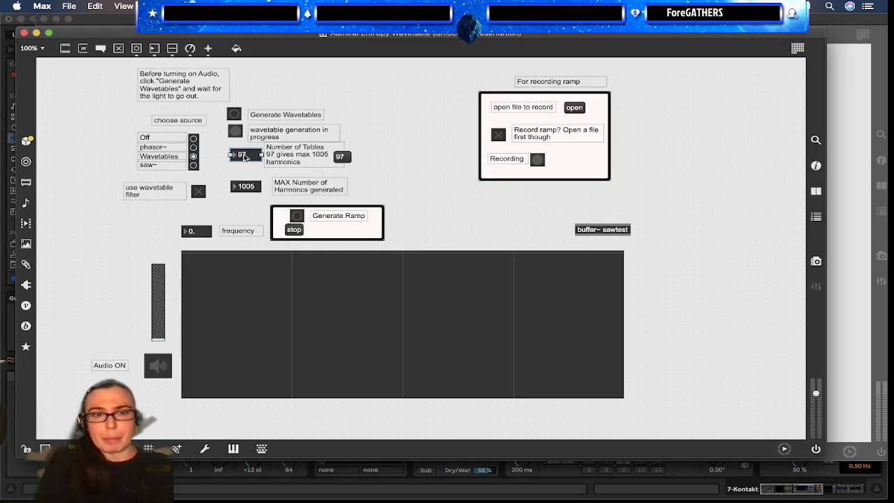
pyautogui.press('super+i')
pyautogui.scroll(-6, 802, 424)
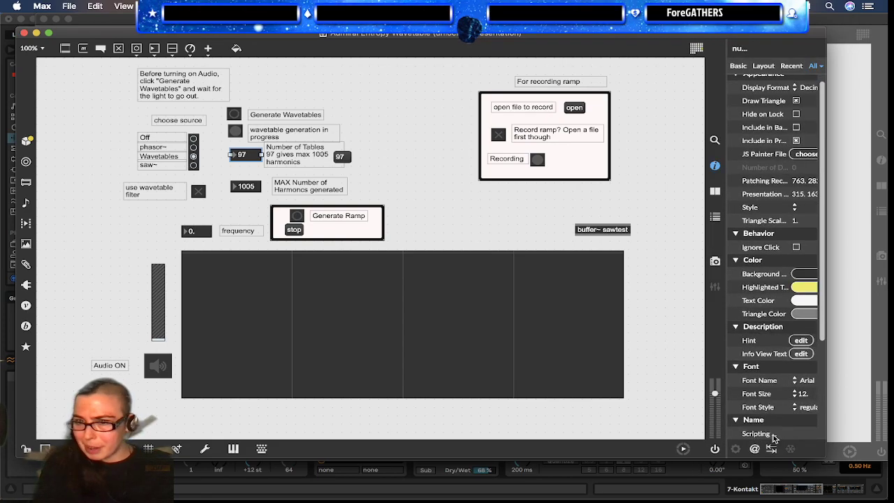
pyautogui.click(803, 419)
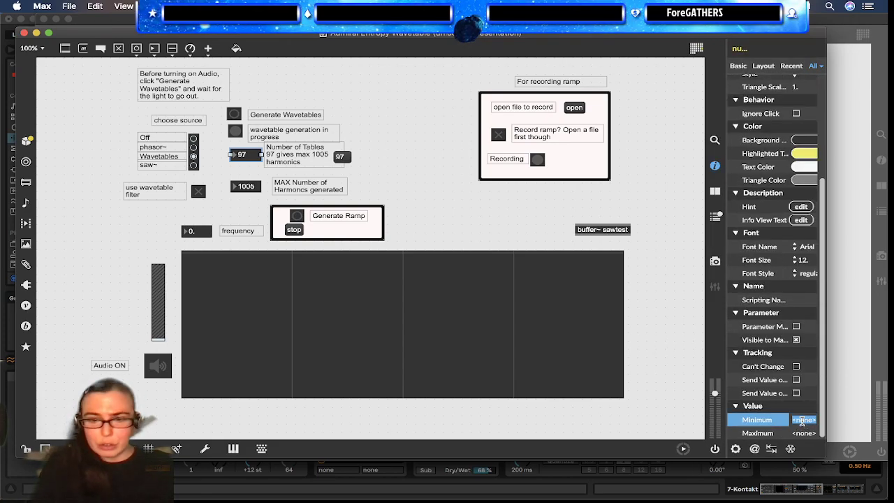
pyautogui.write('12')
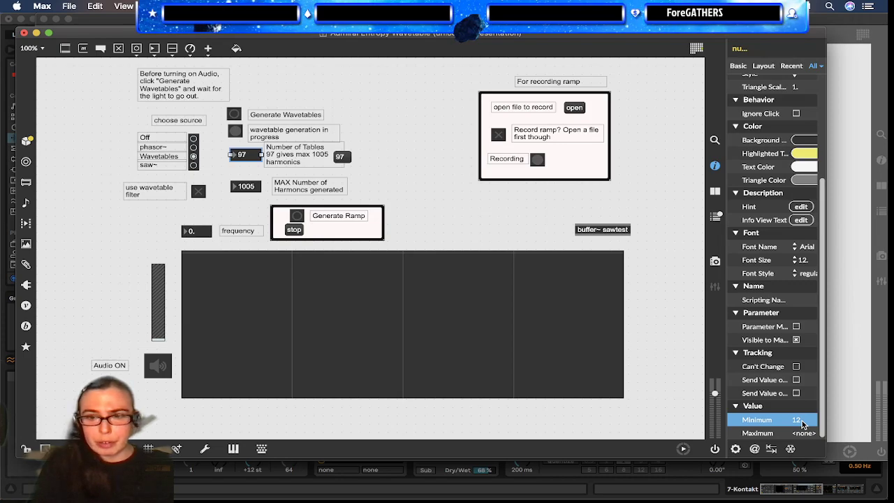
pyautogui.click(803, 434)
pyautogui.press('Return')
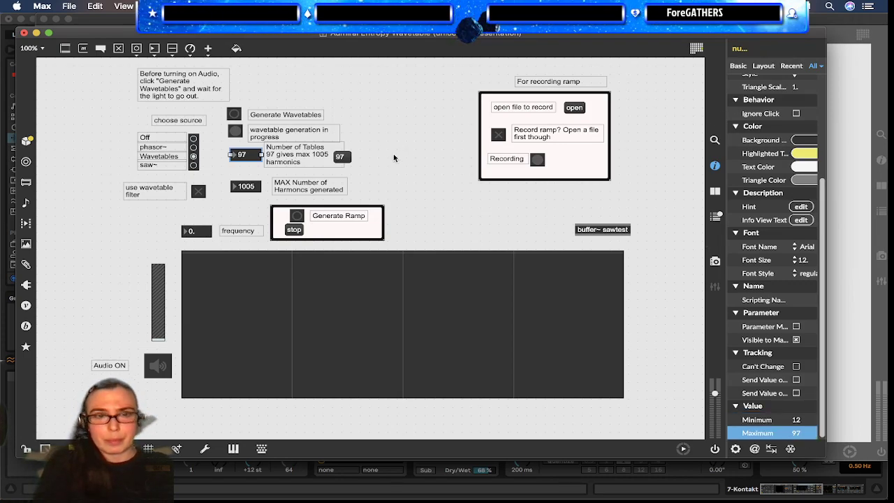
pyautogui.click(373, 139)
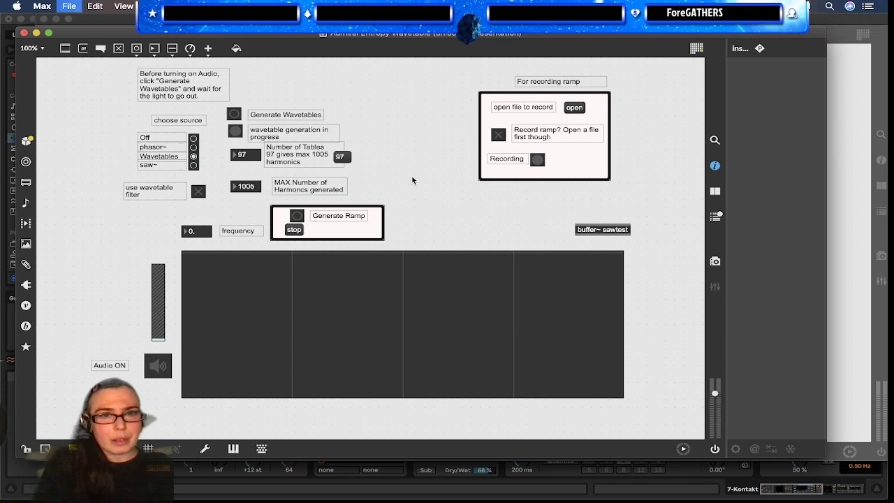
# Step: Examine how the Generate Wavetables button and the 1 and 0 messages drive the progress light, comparing patching and presentation views
pyautogui.press('super+alt+e')
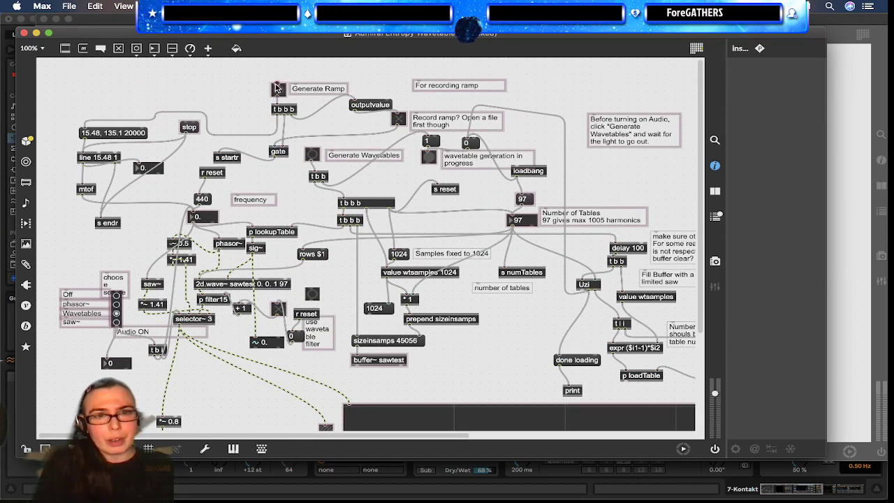
pyautogui.press('n')
pyautogui.click(342, 127)
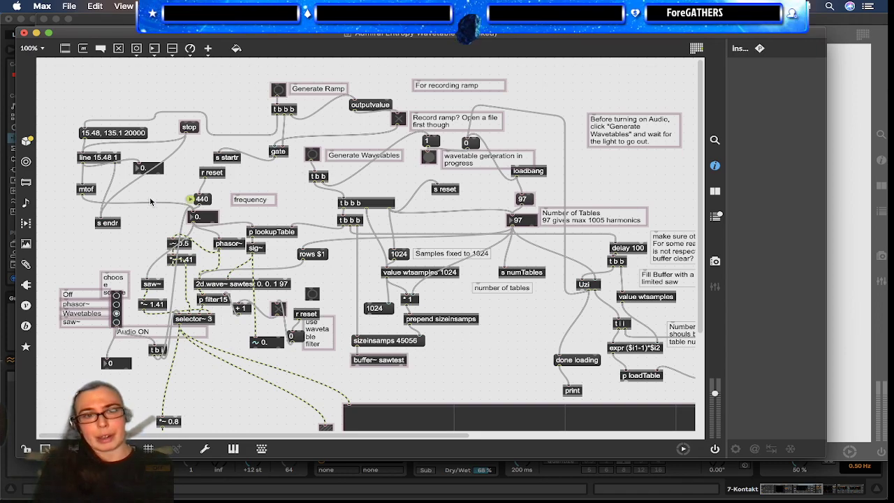
pyautogui.click(312, 154)
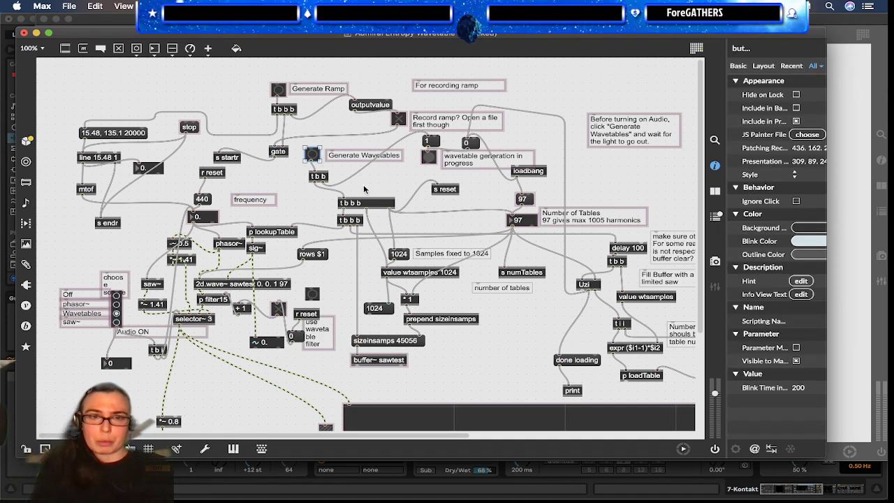
pyautogui.click(363, 166)
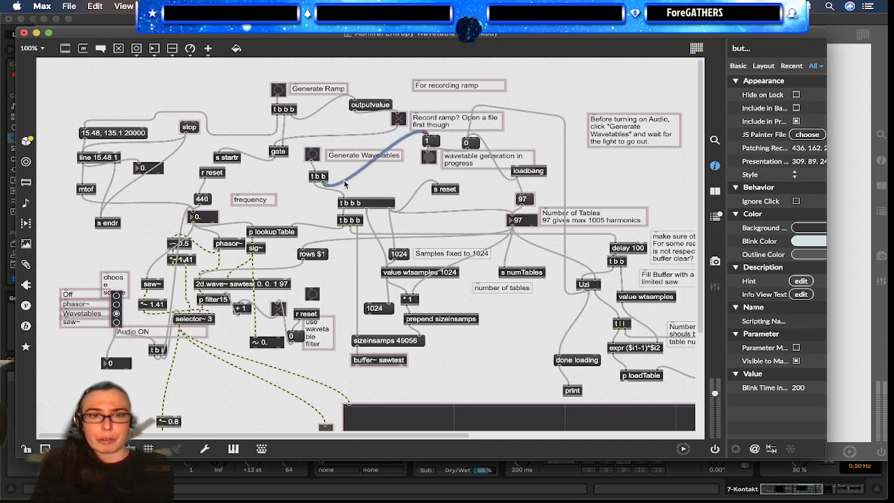
pyautogui.click(431, 140)
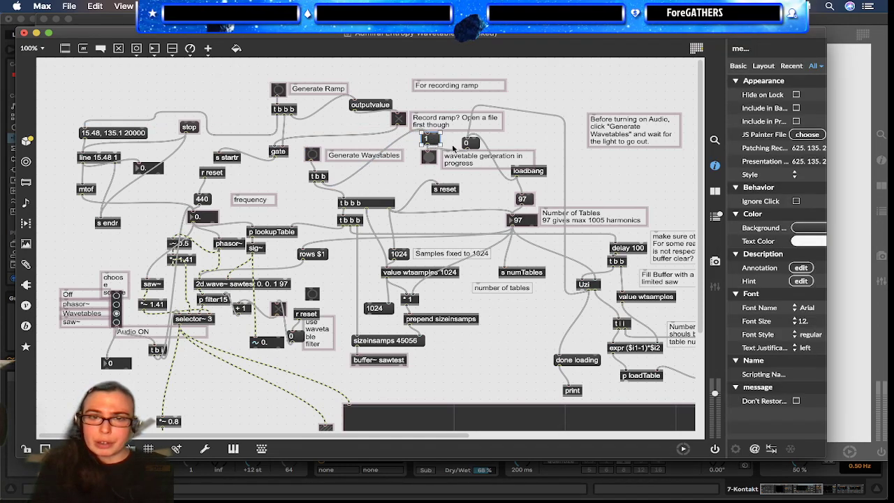
pyautogui.click(429, 158)
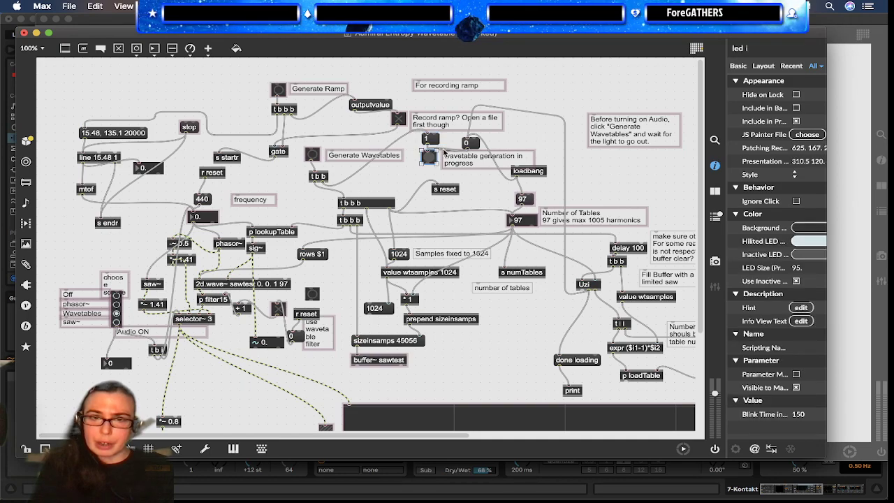
pyautogui.click(442, 151)
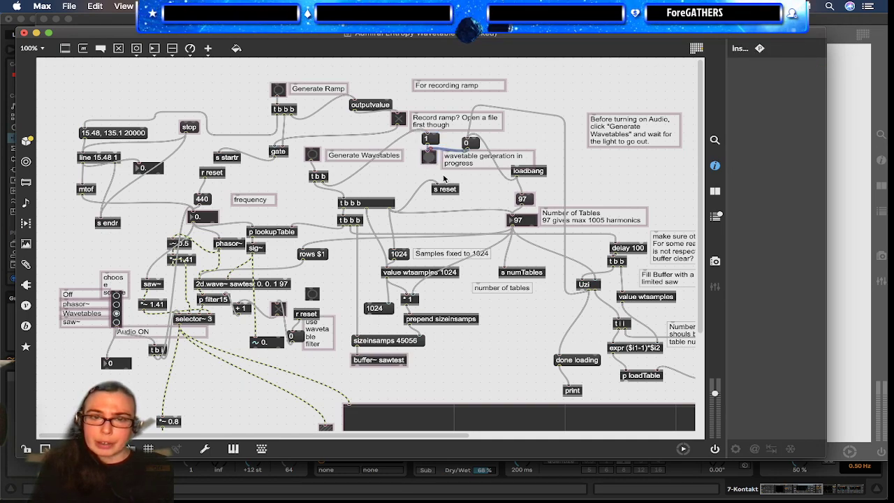
pyautogui.click(471, 145)
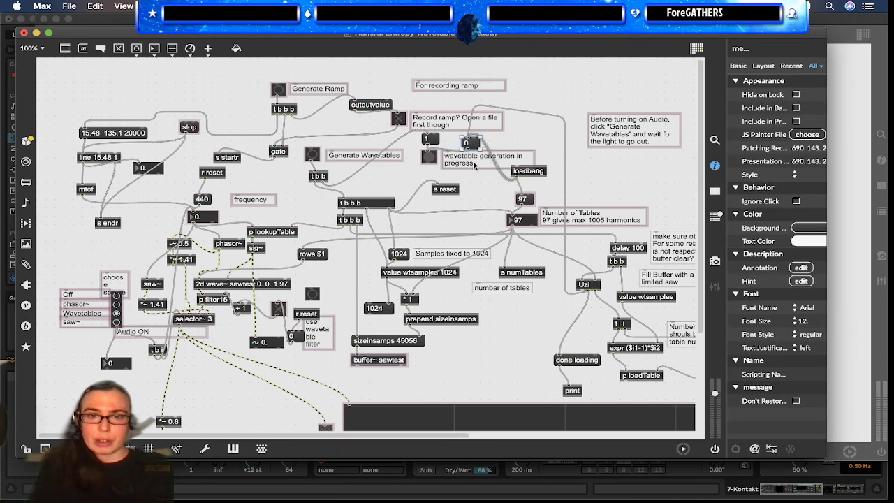
pyautogui.press('super+alt+e')
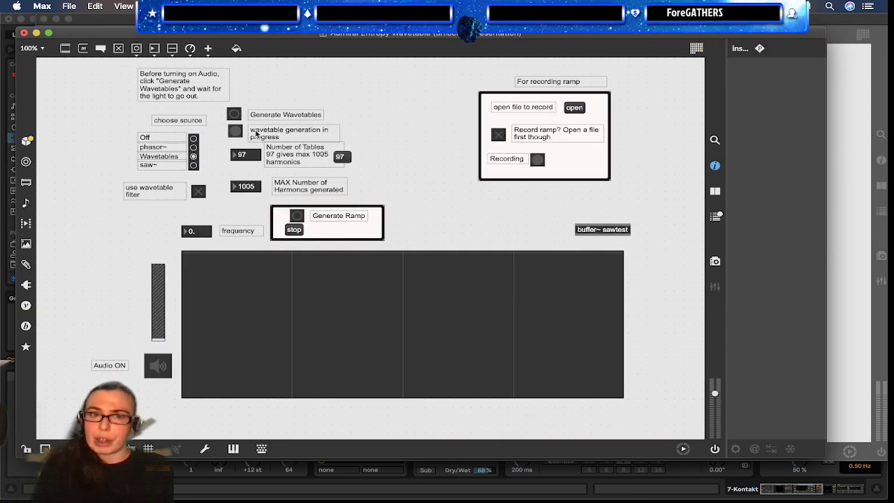
pyautogui.press('super+alt+e')
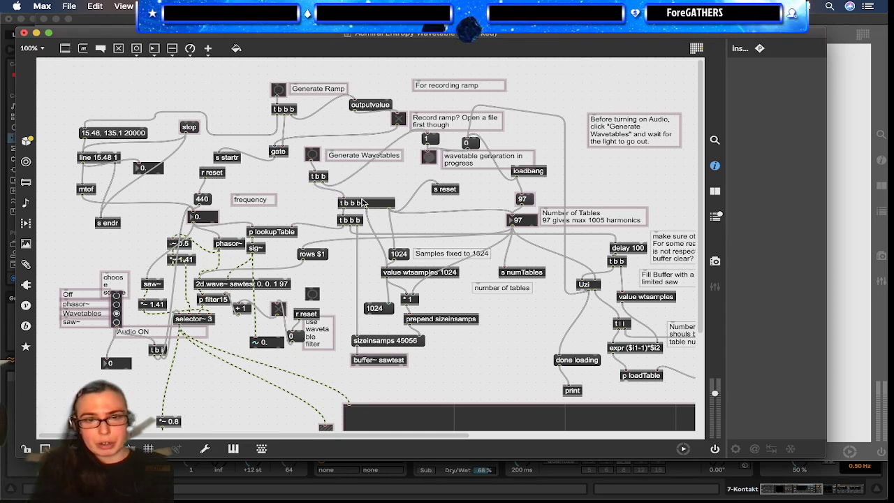
# Step: Trace the wide t b b b trigger's cord to s reset and locate the receive reset objects at the 440 message and wavetable filter
pyautogui.click(367, 204)
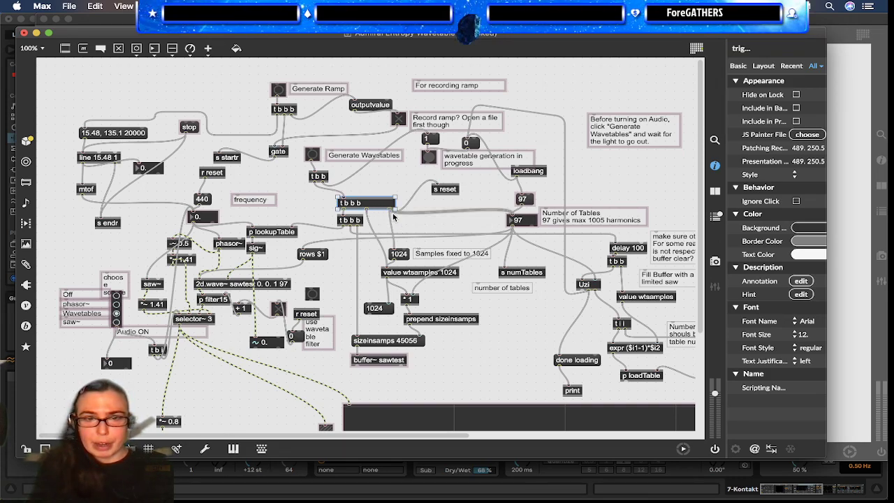
pyautogui.click(412, 201)
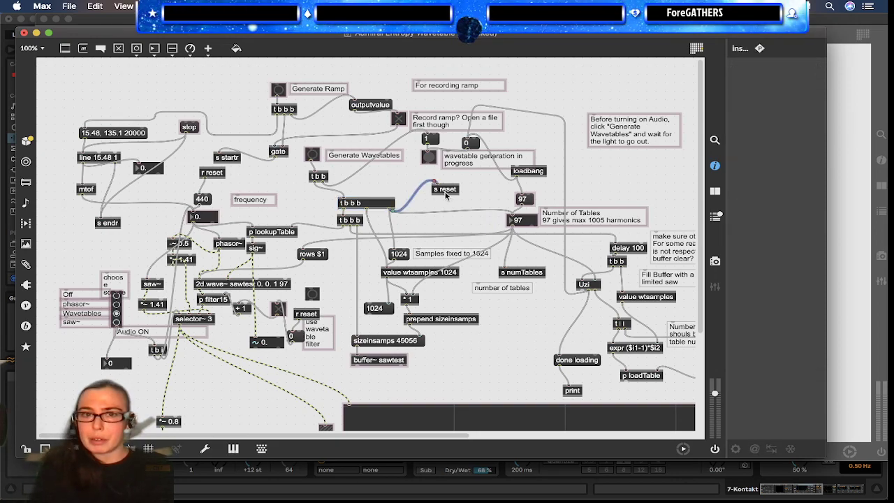
pyautogui.doubleClick(445, 195)
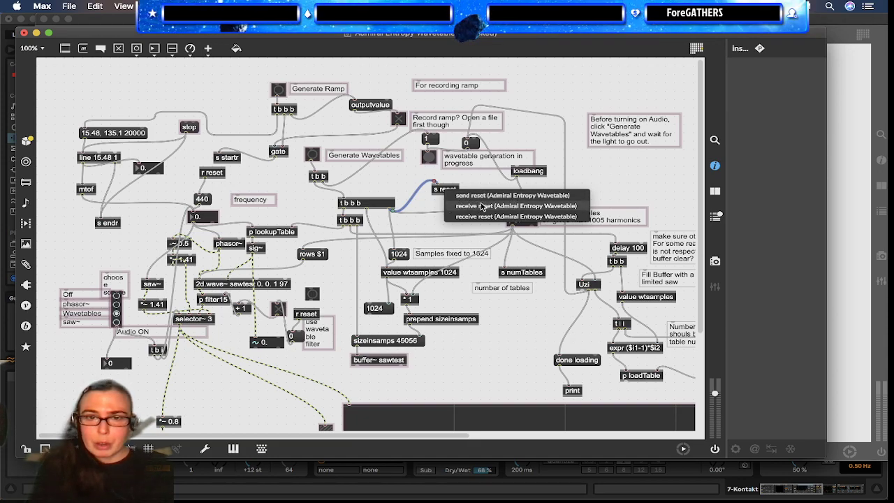
pyautogui.click(477, 206)
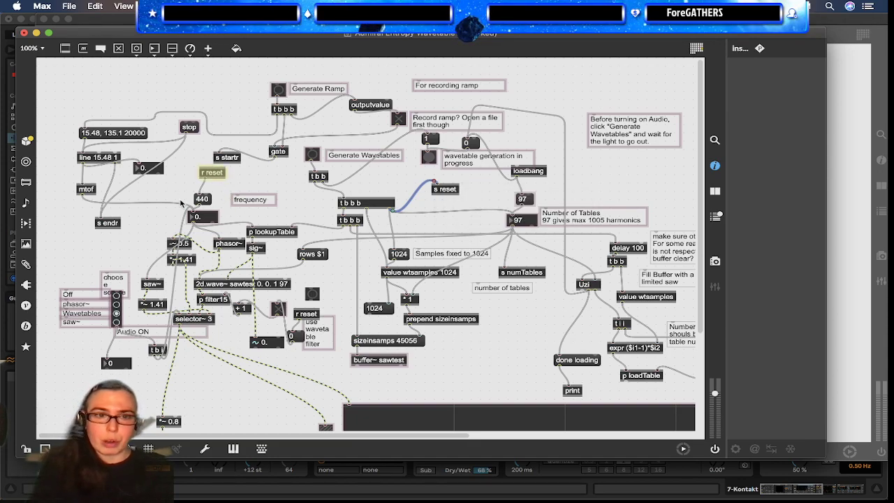
pyautogui.click(202, 199)
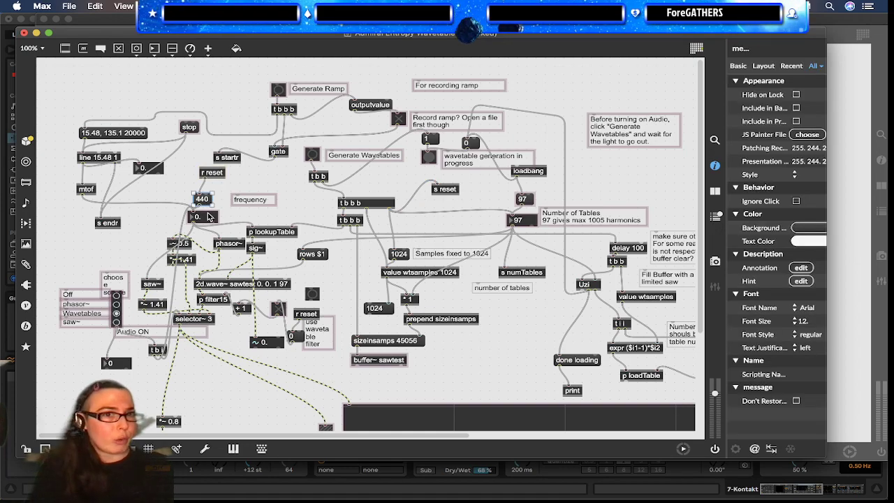
pyautogui.doubleClick(451, 192)
pyautogui.click(473, 221)
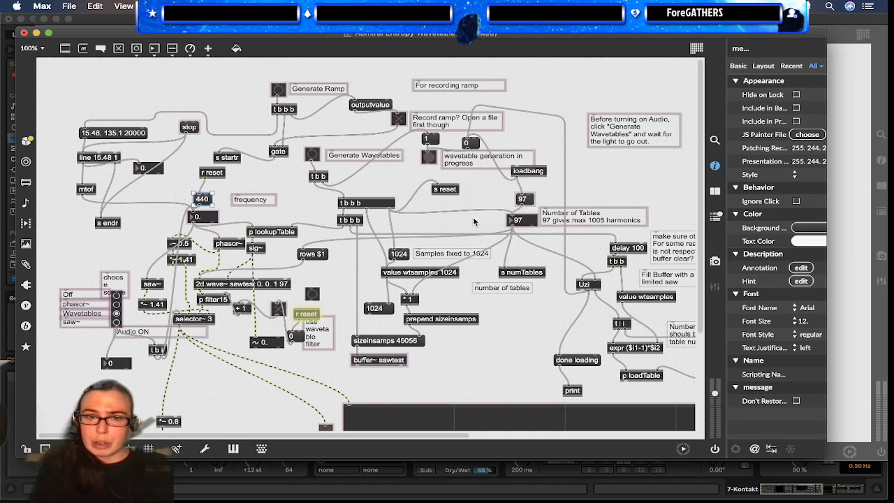
pyautogui.moveTo(324, 336); pyautogui.dragTo(327, 338)
pyautogui.click(326, 339)
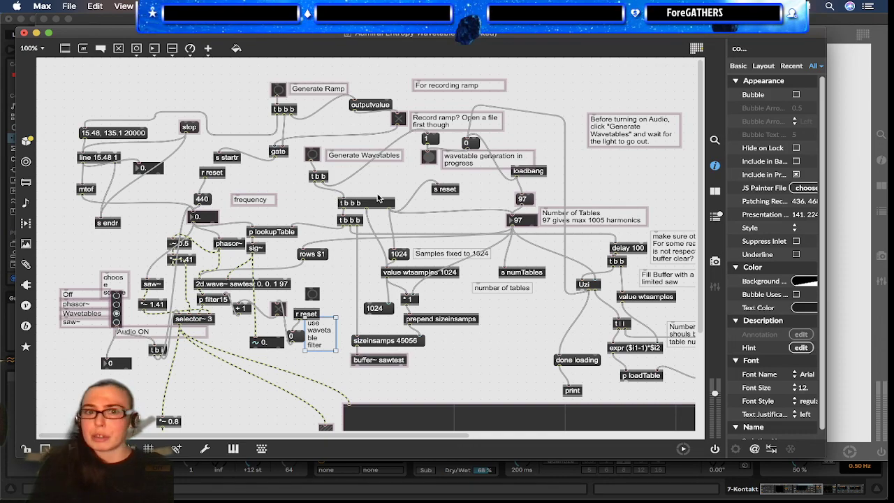
pyautogui.click(446, 190)
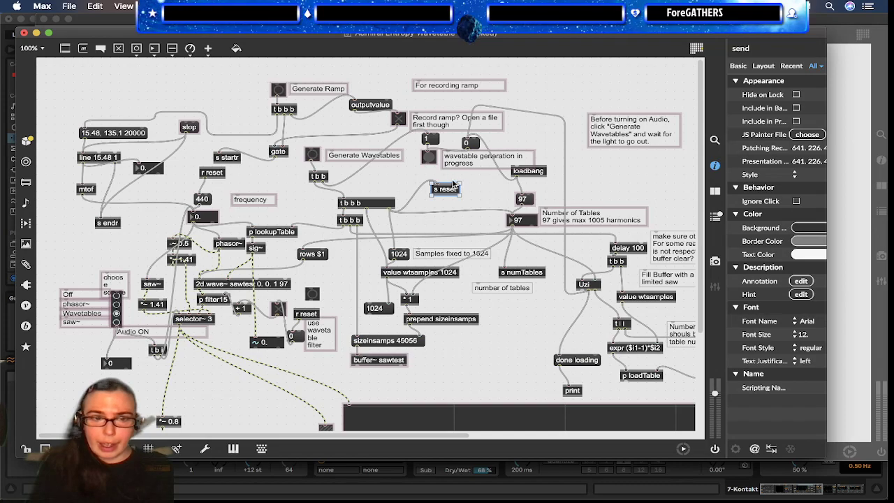
pyautogui.doubleClick(450, 191)
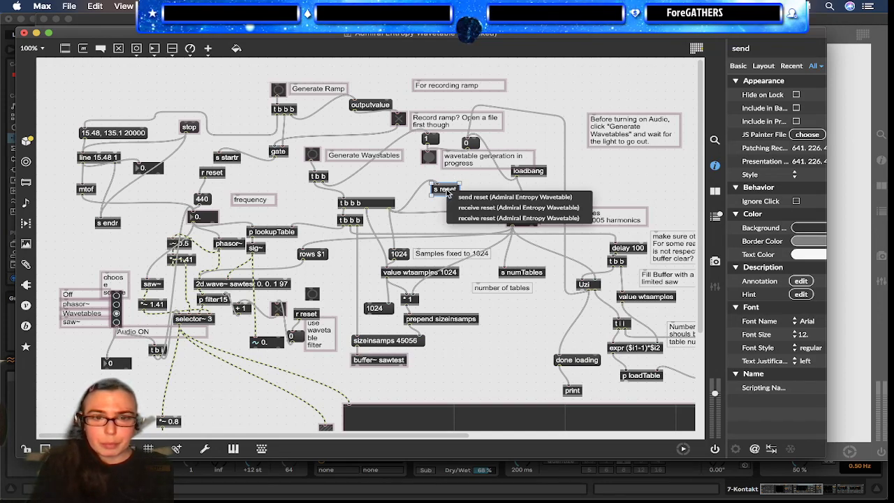
pyautogui.click(462, 217)
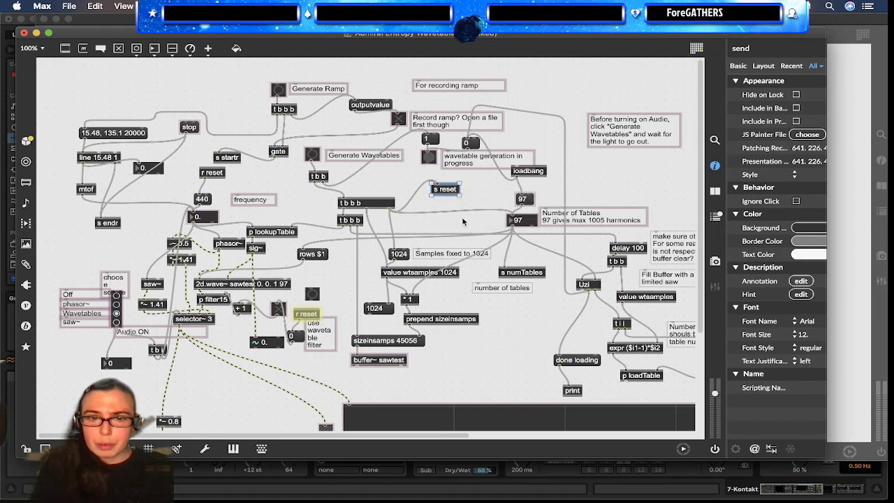
pyautogui.doubleClick(448, 188)
pyautogui.click(450, 204)
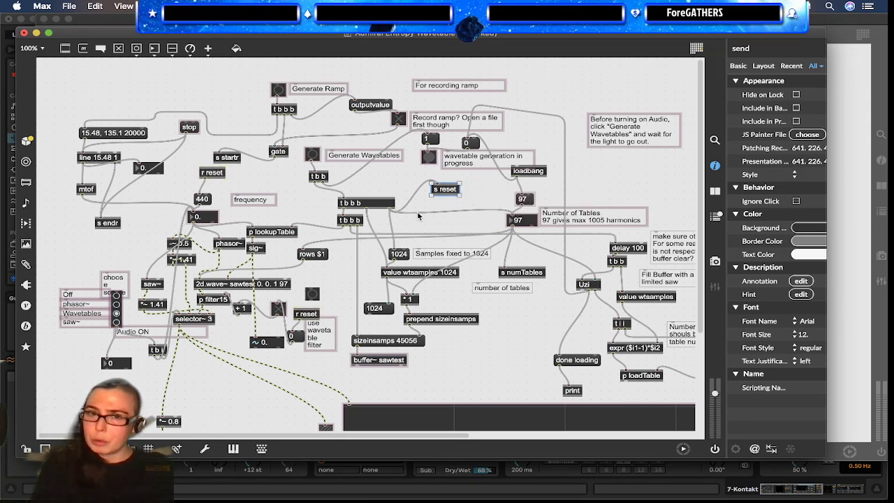
# Step: Examine the wide t b b b trigger's cords to the Number of Tables number box and 1024 message, and the prepend sizeinsamps object
pyautogui.click(417, 211)
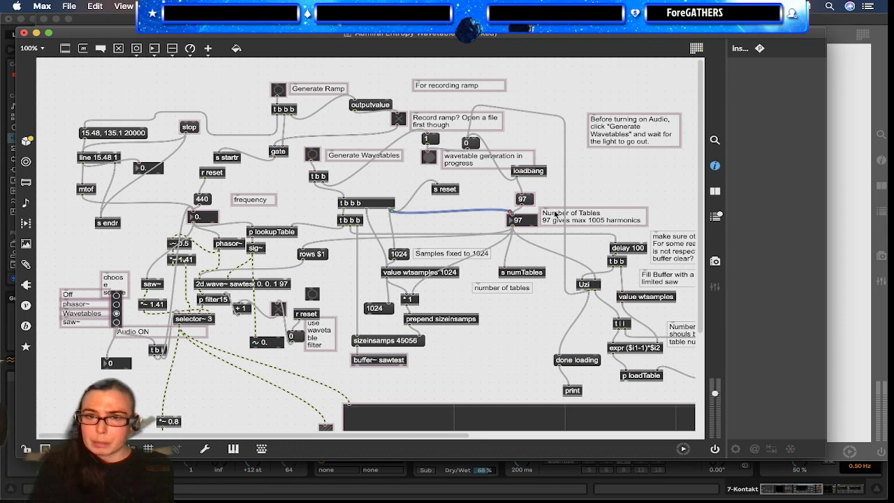
pyautogui.click(517, 221)
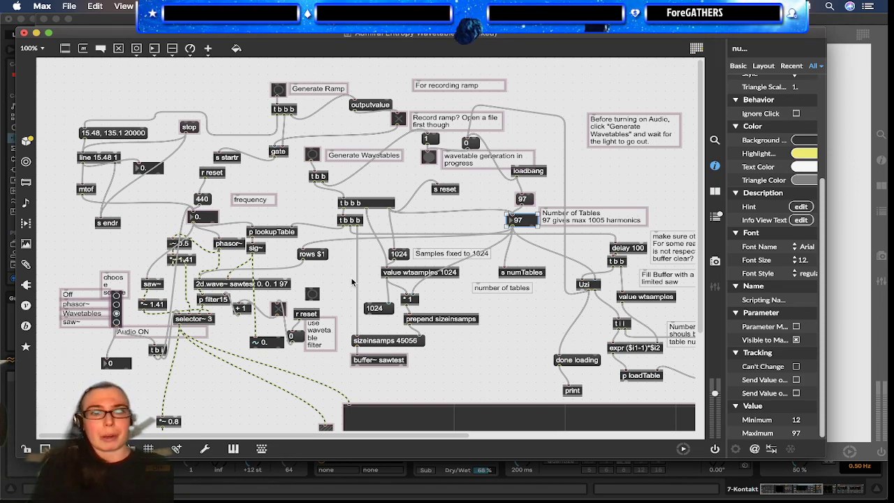
pyautogui.moveTo(393, 209); pyautogui.dragTo(434, 186)
pyautogui.click(421, 211)
pyautogui.click(392, 224)
pyautogui.click(408, 225)
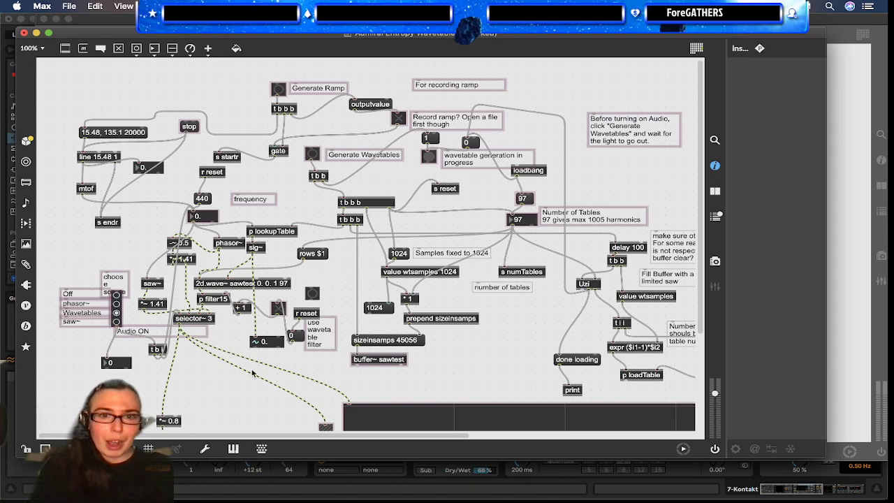
pyautogui.scroll(-5, 495, 333)
pyautogui.scroll(5, 496, 333)
pyautogui.click(467, 320)
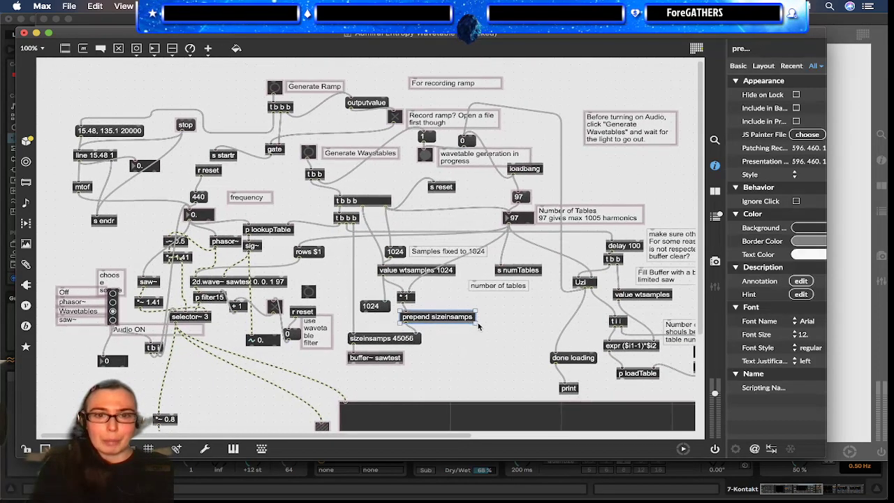
pyautogui.click(448, 342)
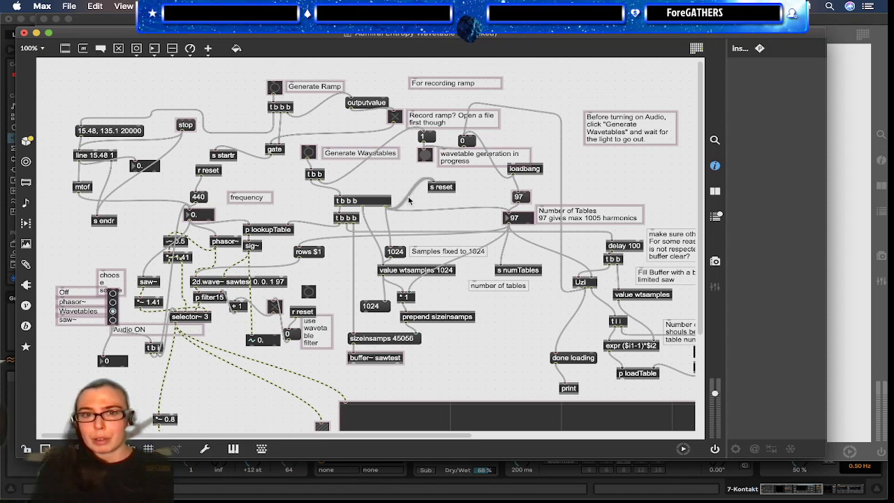
# Step: Move the s reset object slightly lower beside the wide t b b b trigger
pyautogui.moveTo(451, 189); pyautogui.dragTo(445, 194)
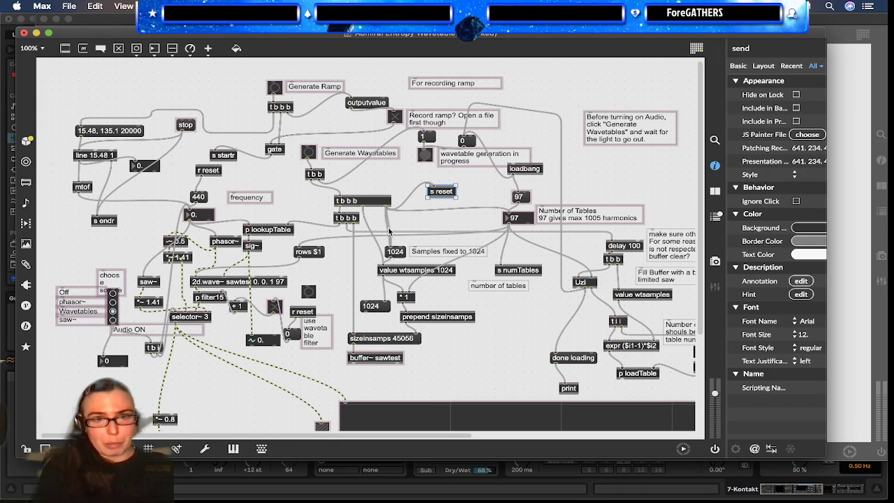
pyautogui.click(419, 209)
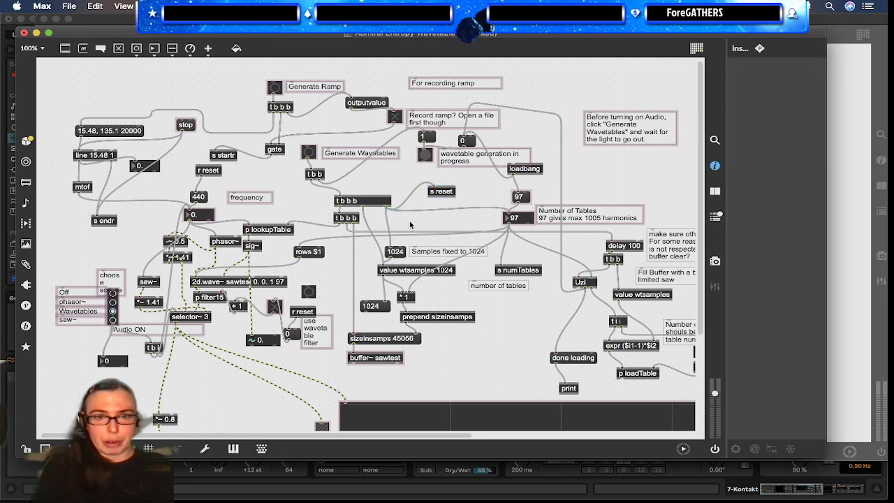
pyautogui.doubleClick(374, 204)
pyautogui.click(377, 229)
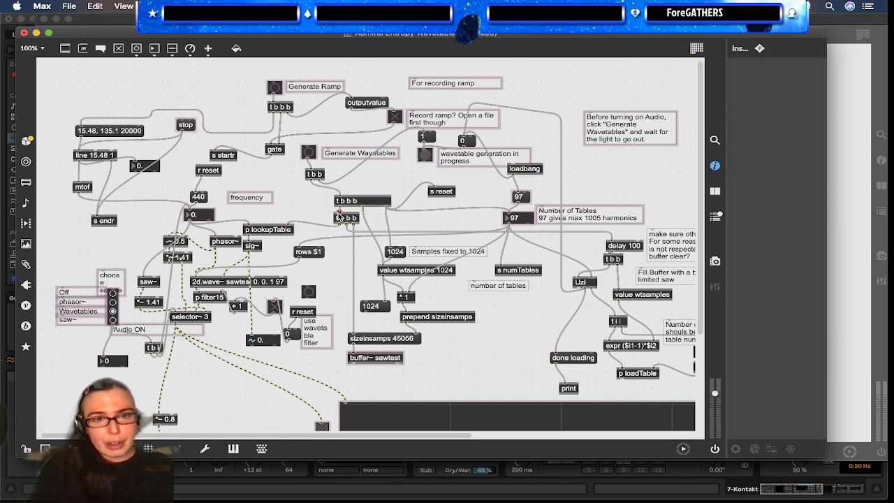
# Step: Trace the lower t b b b outlets to the sizeinsamps message and delay 100, and read the comment beside the delay
pyautogui.click(344, 217)
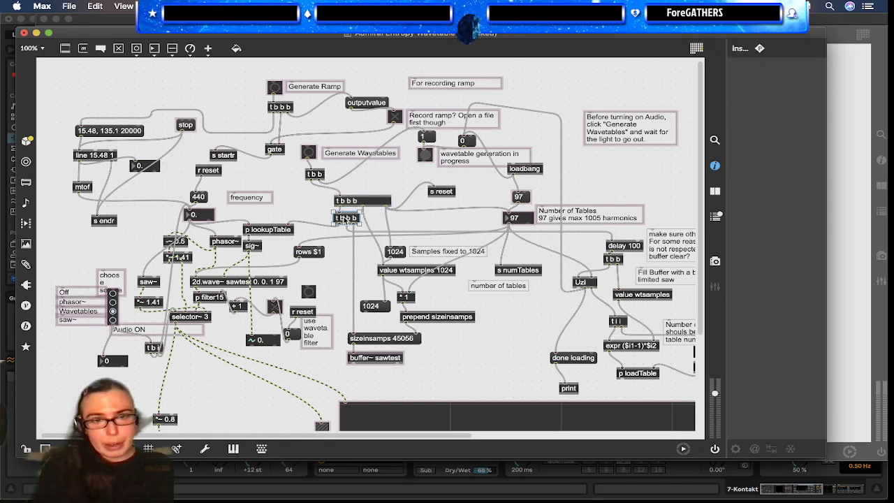
pyautogui.click(353, 251)
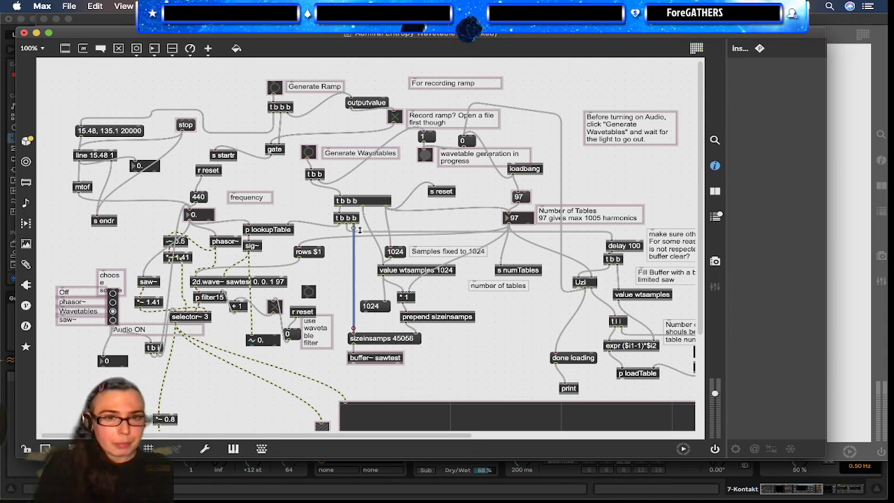
pyautogui.moveTo(347, 223); pyautogui.dragTo(610, 240)
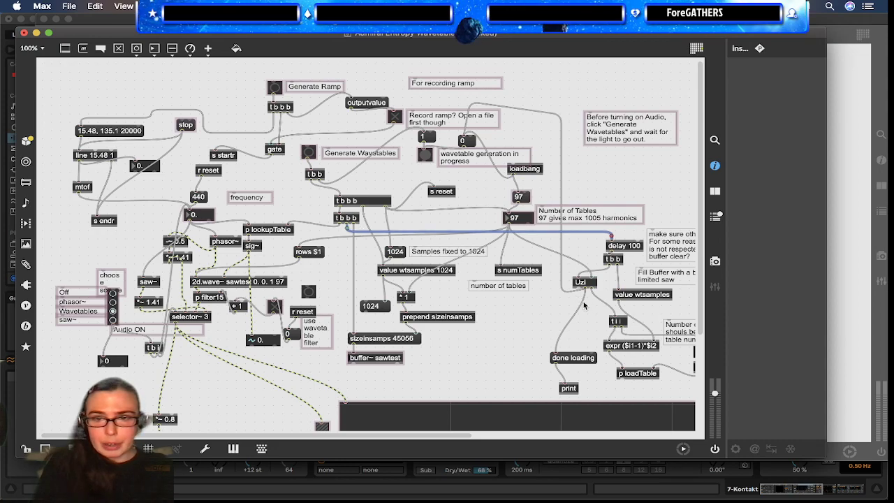
pyautogui.click(623, 246)
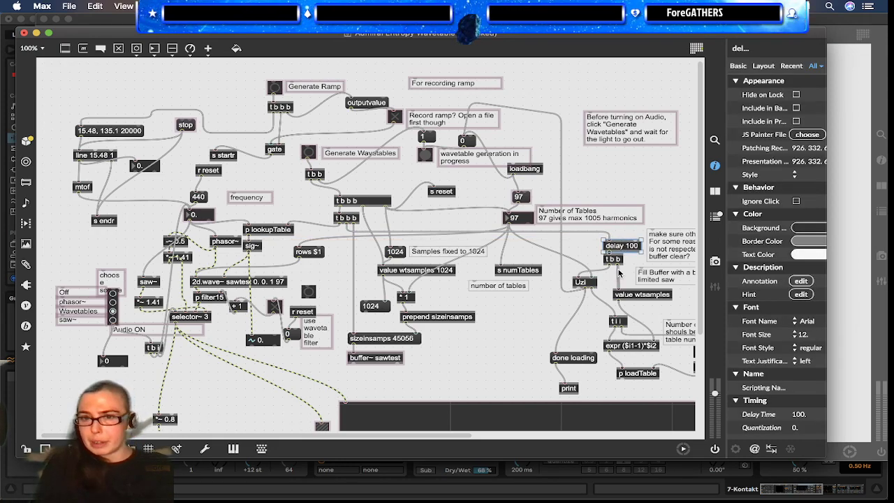
pyautogui.hscroll(10, 626, 268)
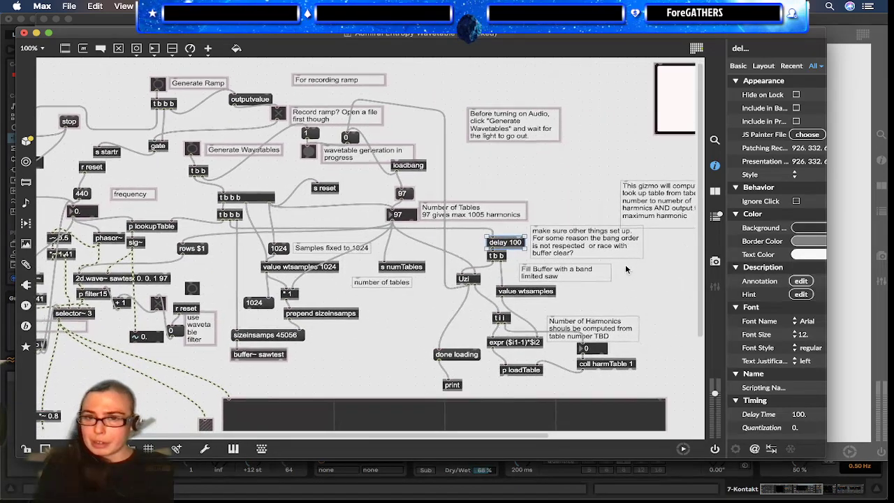
pyautogui.hscroll(1, 626, 268)
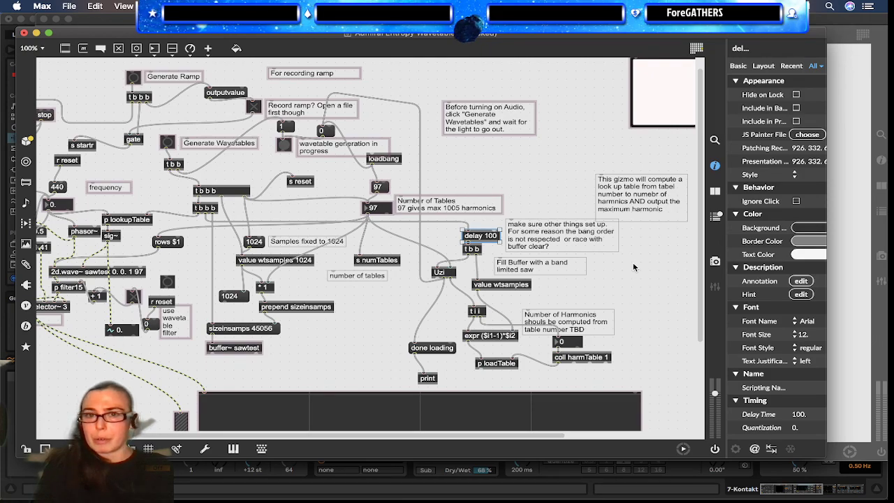
pyautogui.scroll(-1, 633, 267)
pyautogui.hscroll(-5, 632, 266)
pyautogui.scroll(2, 632, 267)
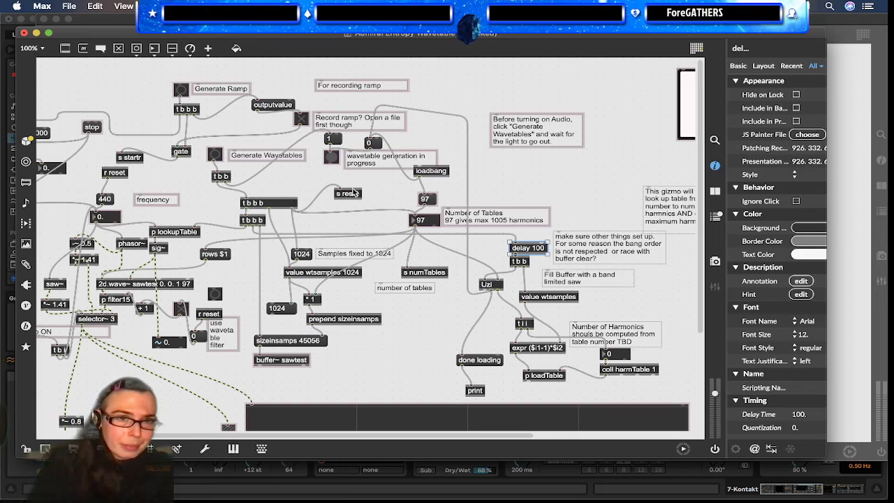
# Step: Try adding another b argument to the wide t b b b trigger beneath Generate Wavetables
pyautogui.doubleClick(284, 204)
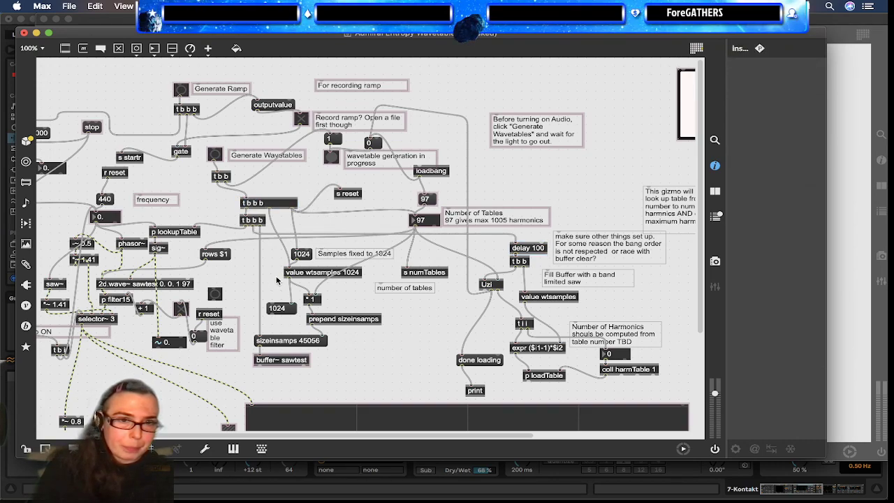
pyautogui.doubleClick(283, 203)
pyautogui.click(282, 204)
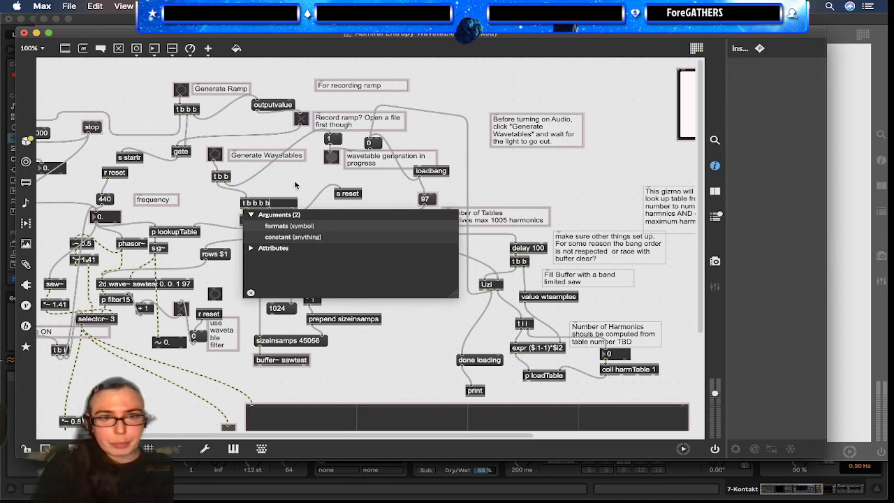
pyautogui.press('Return')
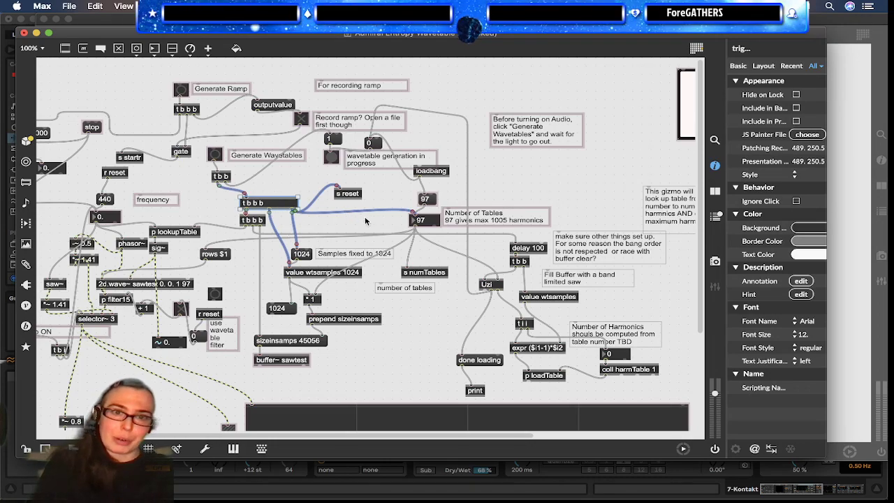
# Step: Create a new t b b b object and place it below the "Before turning on Audio" comment
pyautogui.click(368, 191)
pyautogui.write('n')
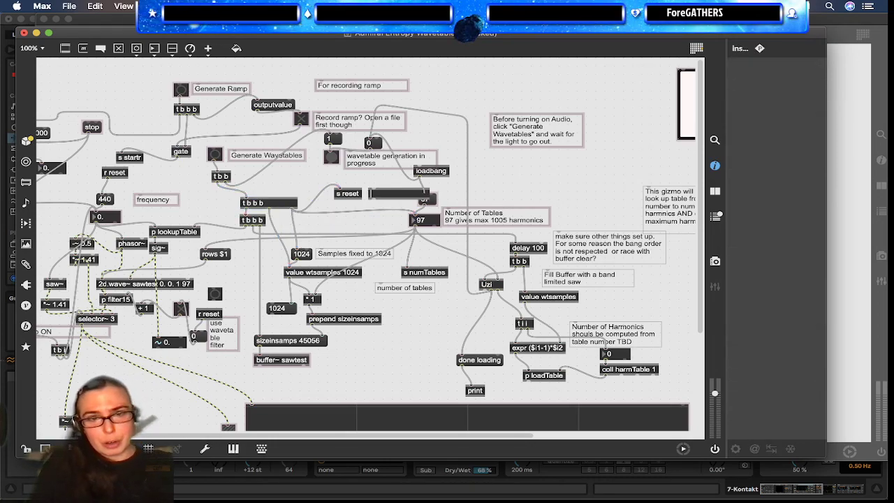
pyautogui.write('t b b')
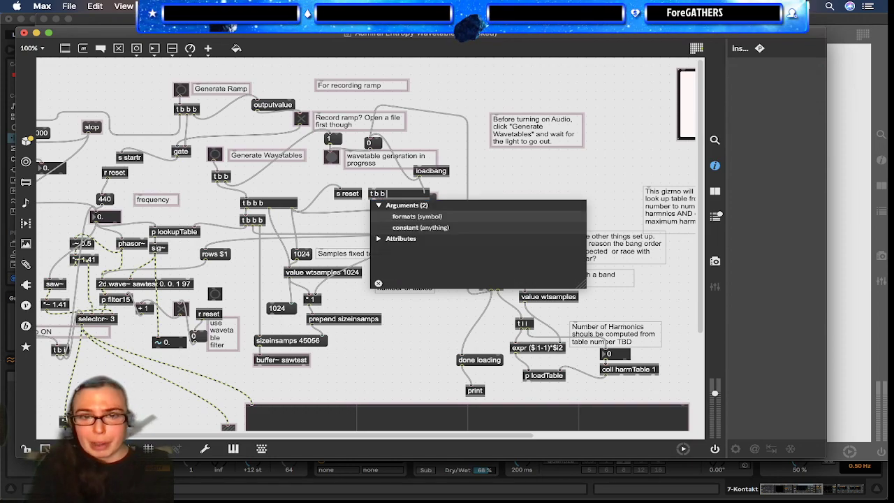
pyautogui.write(' b')
pyautogui.press('Return')
pyautogui.moveTo(383, 197); pyautogui.dragTo(543, 172)
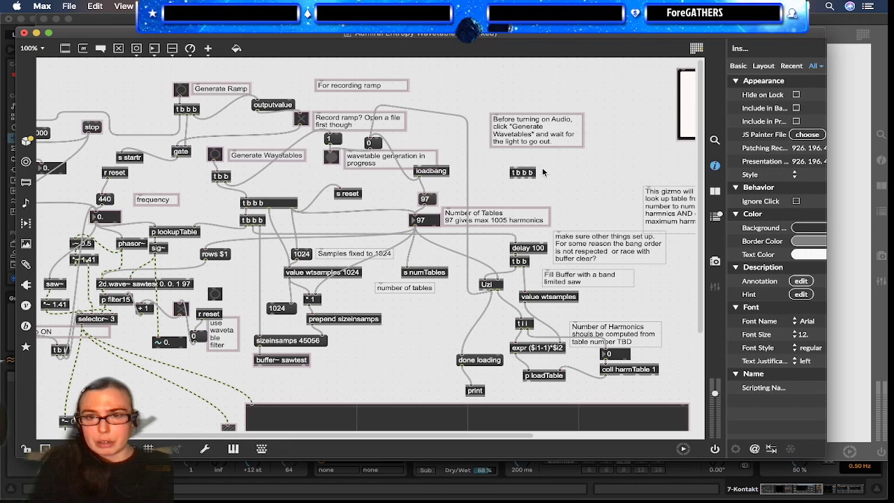
pyautogui.doubleClick(543, 173)
pyautogui.click(543, 172)
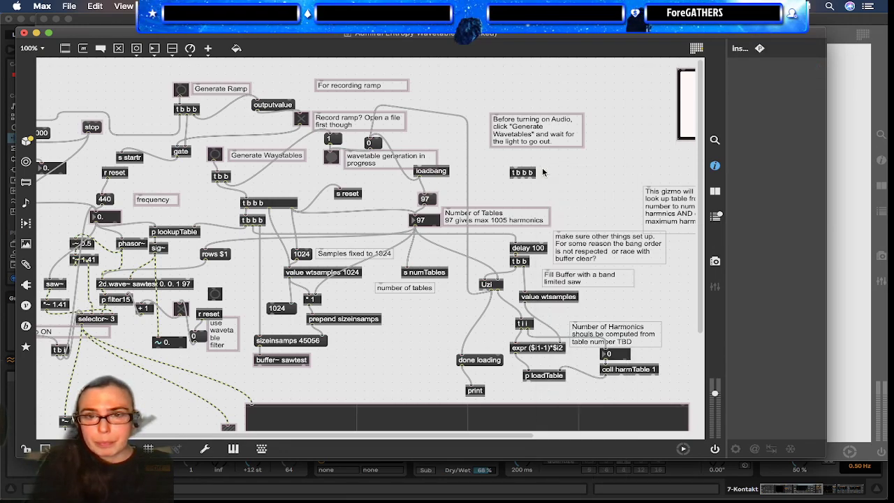
pyautogui.write('nreset')
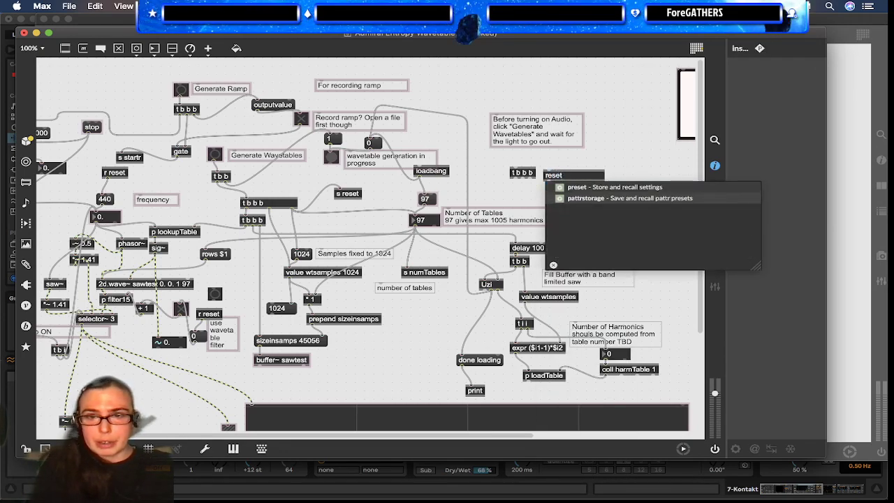
pyautogui.click(548, 161)
pyautogui.press('Delete')
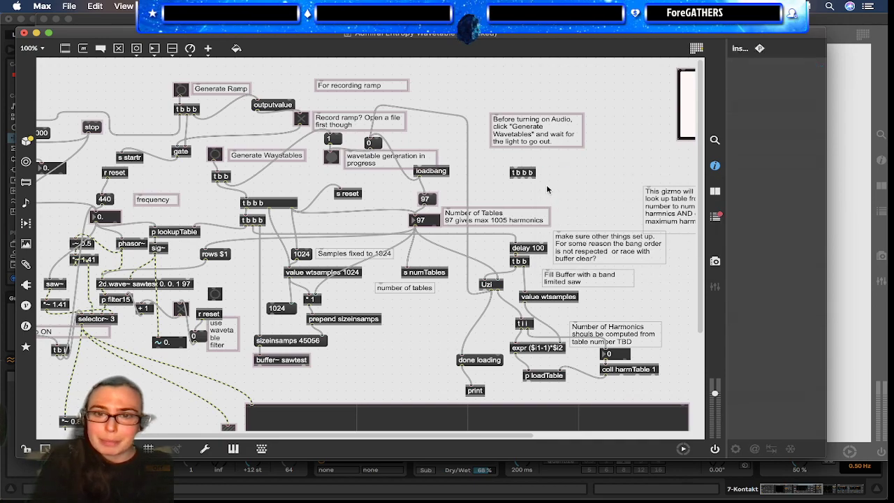
# Step: Add a comment reading "reset" beside the new t b b b trigger
pyautogui.press('n')
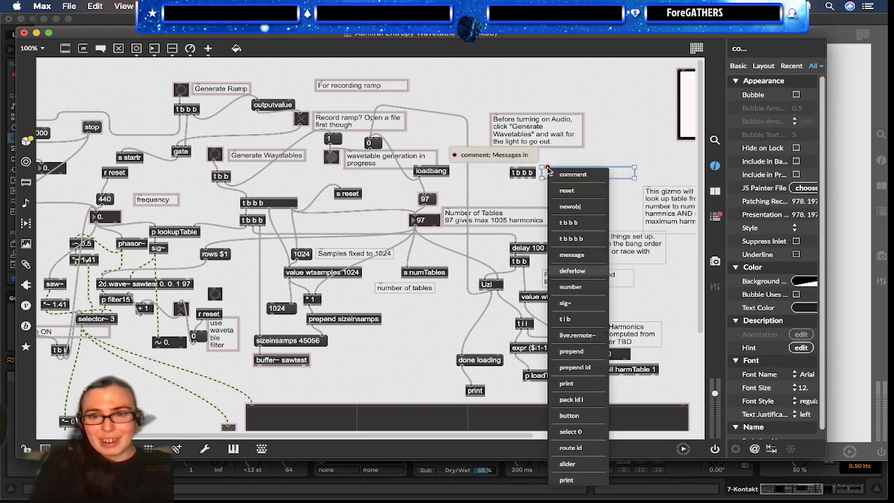
pyautogui.click(560, 154)
pyautogui.click(554, 172)
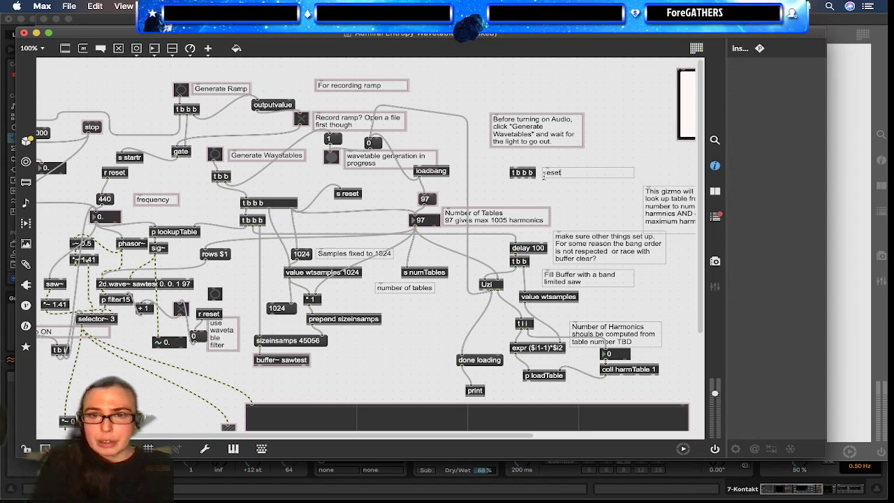
# Step: Extend the new trigger to t b b b b and connect the t b b beneath Generate Wavetables to it
pyautogui.click(523, 173)
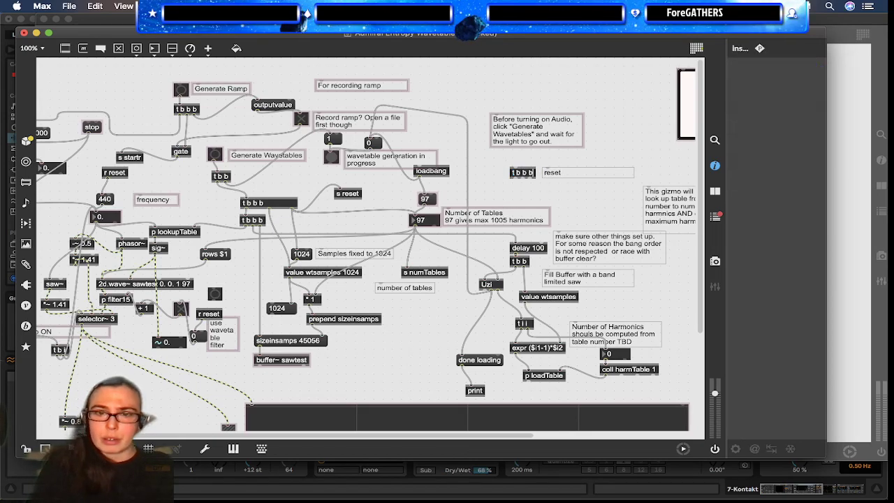
pyautogui.click(524, 173)
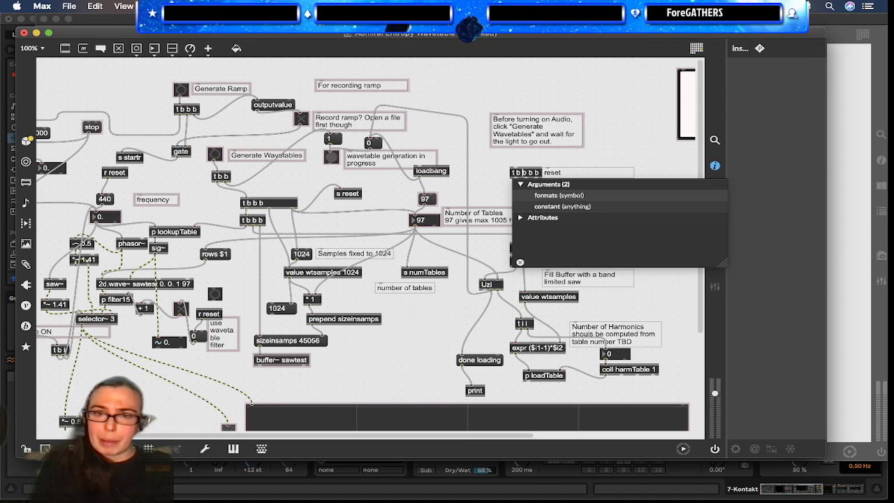
pyautogui.click(524, 166)
pyautogui.moveTo(521, 171)
pyautogui.mouseDown()
pyautogui.moveTo(509, 171)
pyautogui.moveTo(516, 173)
pyautogui.mouseUp()
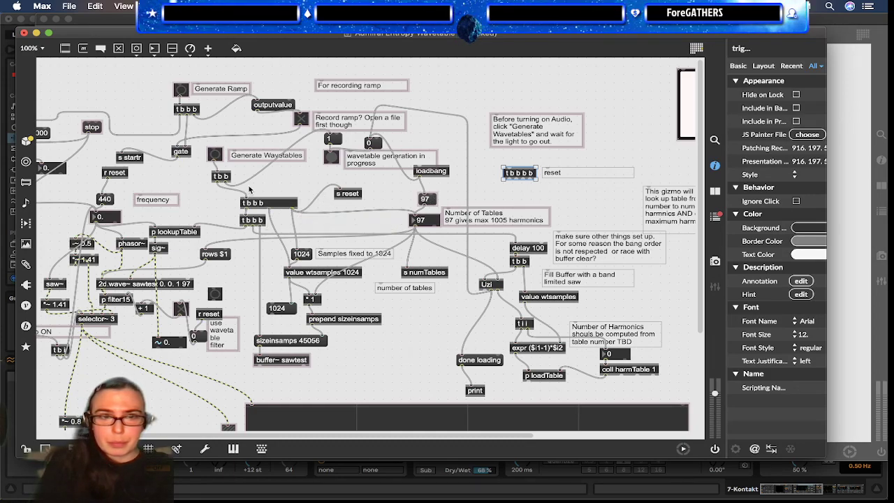
pyautogui.moveTo(218, 183); pyautogui.dragTo(526, 174)
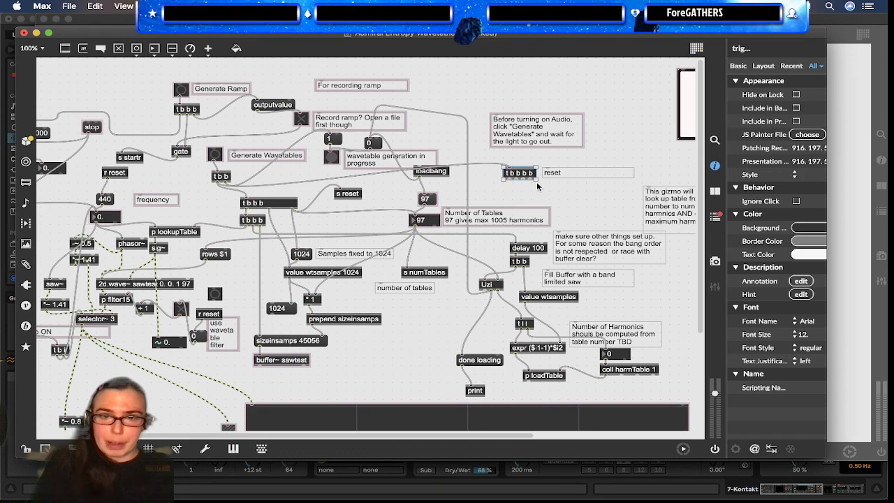
# Step: Create an s use_wavetable_filter object just below the "reset" comment
pyautogui.click(533, 190)
pyautogui.write('ns')
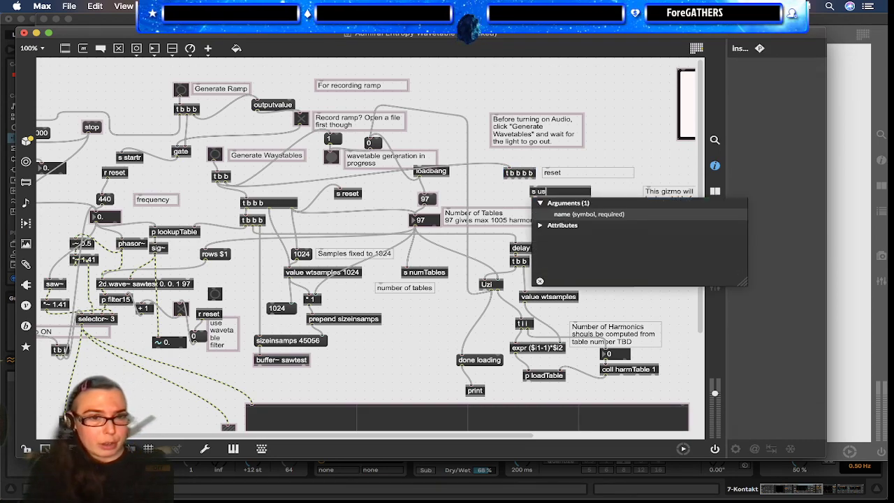
pyautogui.write(' use_wavetable_filter')
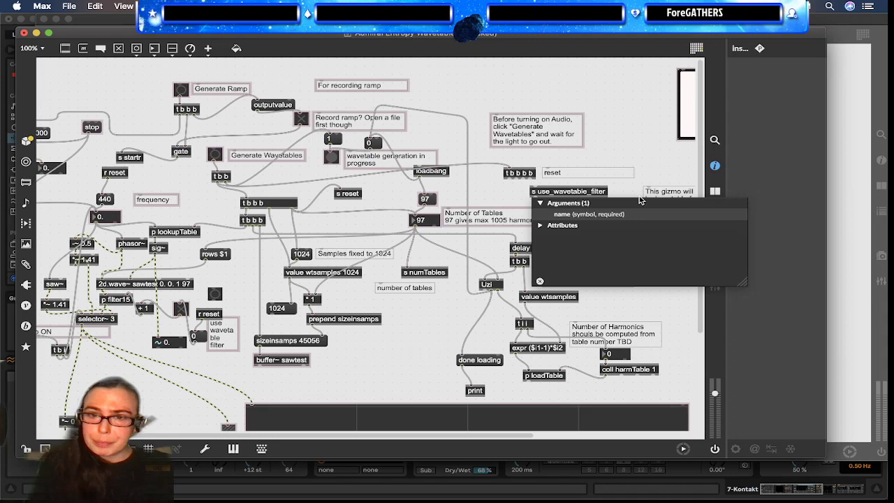
pyautogui.click(635, 192)
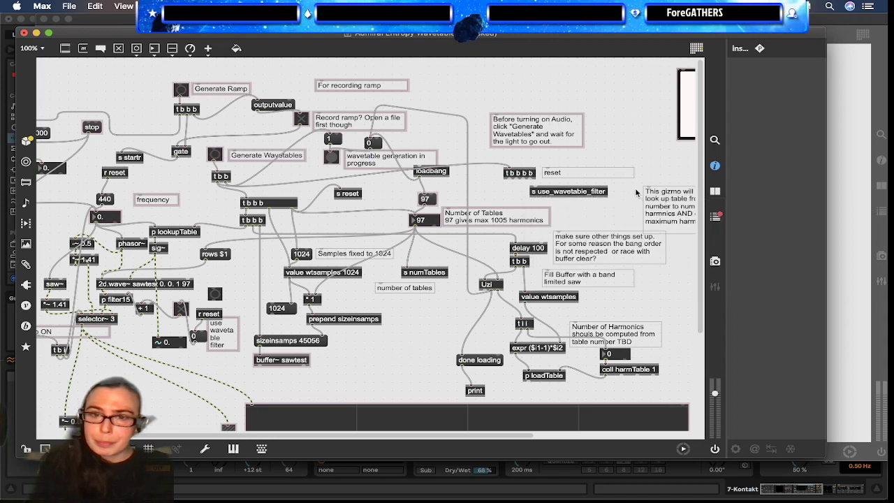
# Step: Nudge r reset up slightly and replace the last b of the new trigger with 0
pyautogui.moveTo(208, 314); pyautogui.dragTo(205, 310)
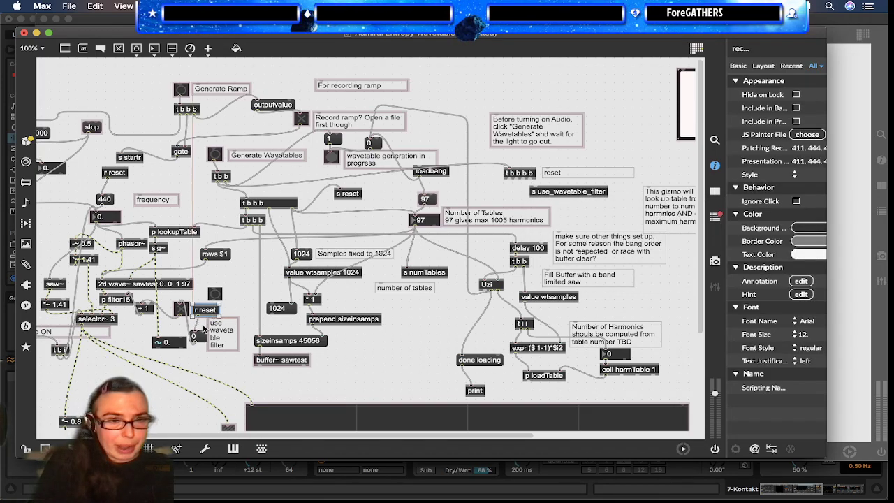
pyautogui.doubleClick(532, 175)
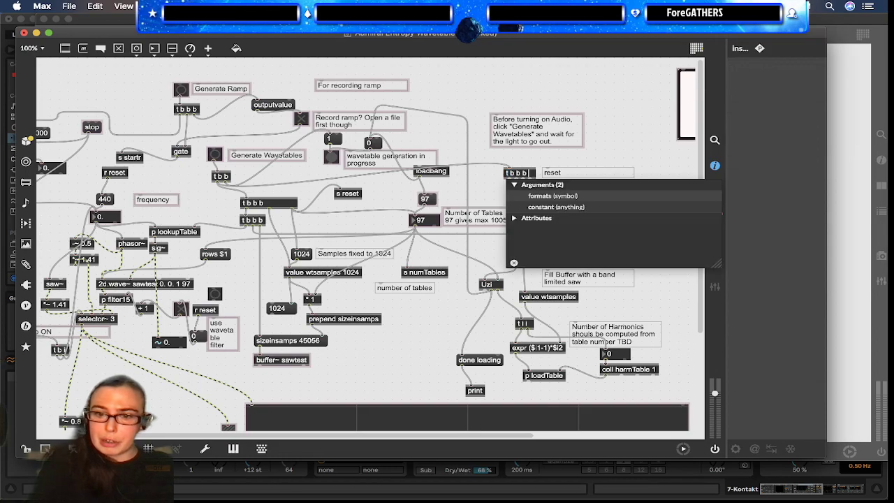
pyautogui.click(544, 160)
# Step: Duplicate the use_wavetable_filter send below the "use wavetable filter" comment and change the copy to r use_wavetable_filter
pyautogui.moveTo(530, 177); pyautogui.dragTo(240, 366)
pyautogui.doubleClick(557, 203)
pyautogui.write('r')
pyautogui.click(636, 157)
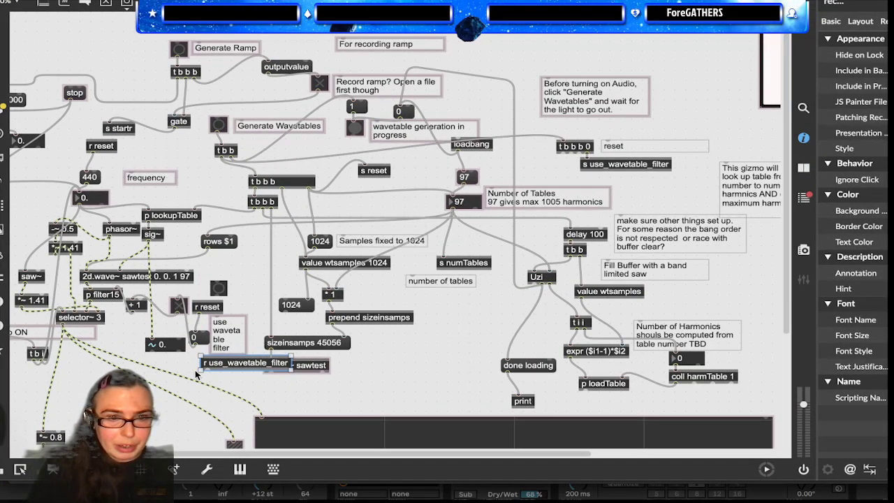
# Step: Connect r use_wavetable_filter to the + 1 object and move + 1 down below the filter toggle area
pyautogui.click(196, 374)
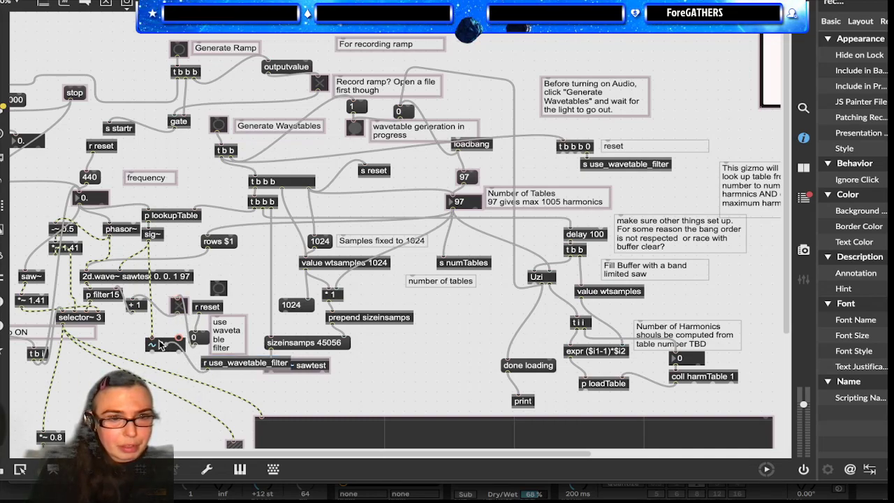
pyautogui.click(136, 301)
pyautogui.click(132, 316)
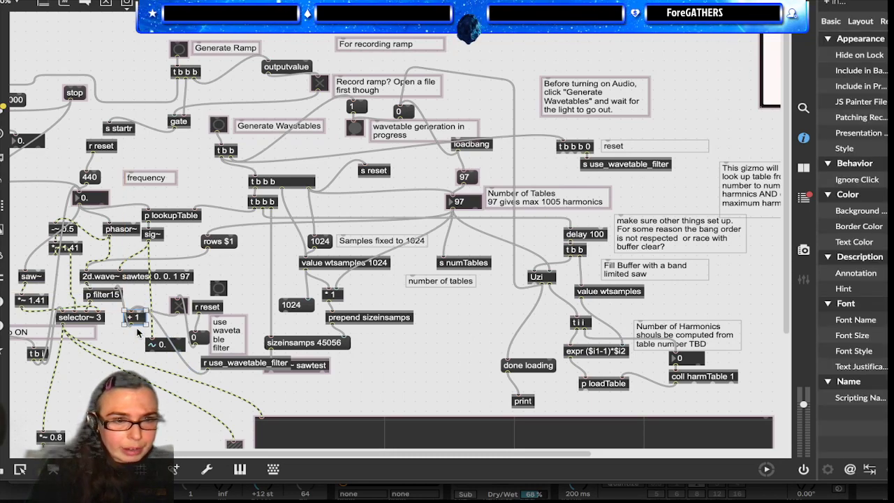
pyautogui.moveTo(130, 322); pyautogui.dragTo(130, 405)
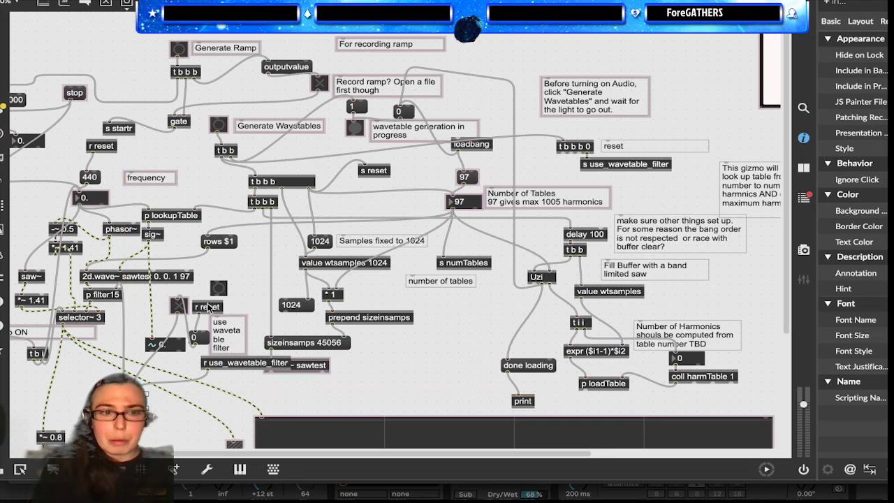
# Step: Change the last argument of the trigger beside the "reset" comment to 1
pyautogui.hscroll(3, 488, 223)
pyautogui.doubleClick(502, 147)
pyautogui.write('1')
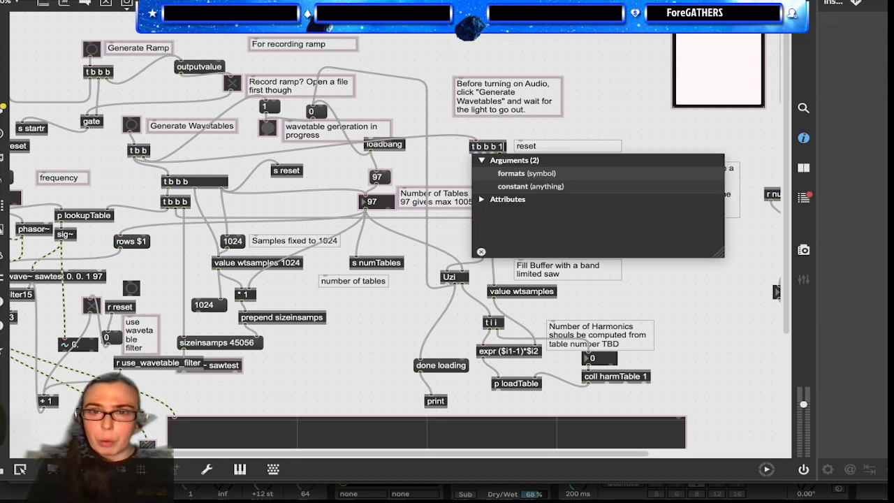
pyautogui.click(573, 132)
# Step: Connect r use_wavetable_filter directly to p filter15 and remove the cord between + 1 and p filter15
pyautogui.hscroll(-6, 478, 200)
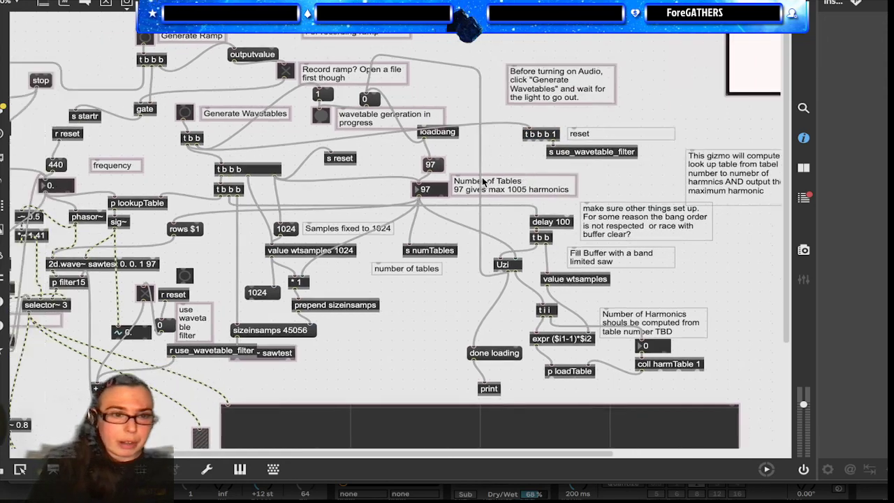
pyautogui.moveTo(308, 350); pyautogui.dragTo(197, 278)
pyautogui.click(201, 295)
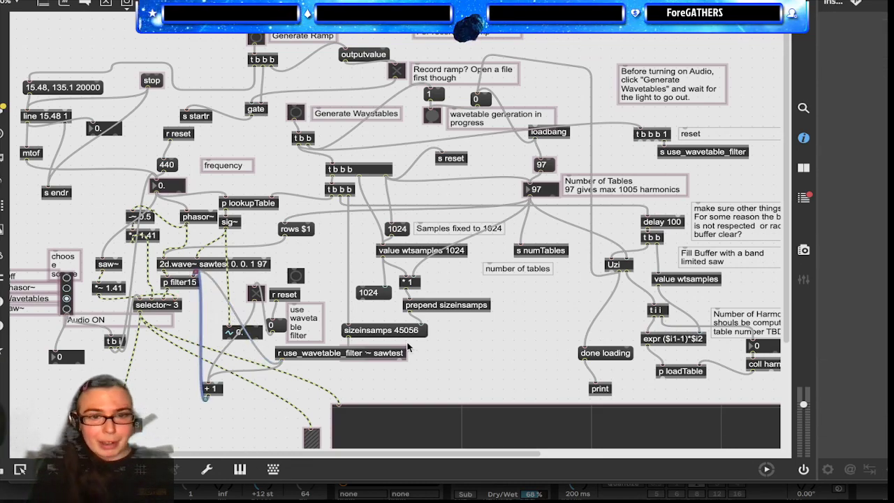
# Step: Delete the + 1, filter toggle, neighbouring r reset and 0 message, and move r use_wavetable_filter beside p filter15
pyautogui.click(212, 389)
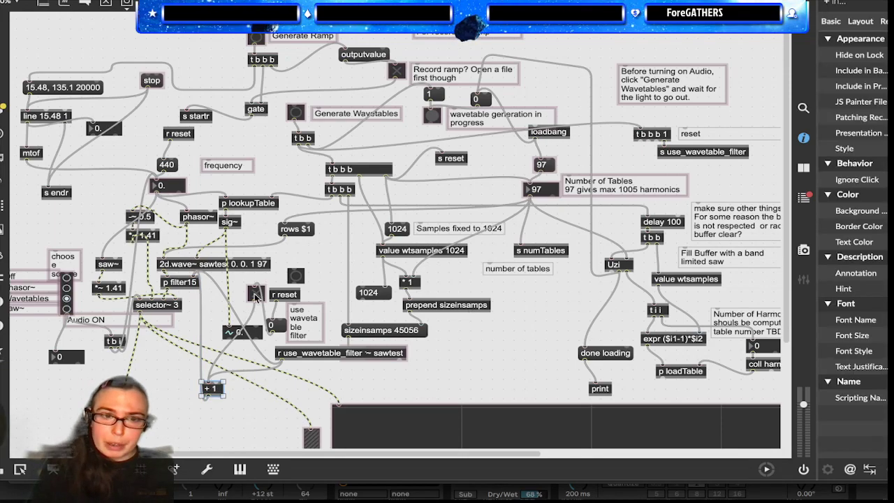
pyautogui.keyDown('shift'); pyautogui.click(281, 297); pyautogui.keyUp('shift')
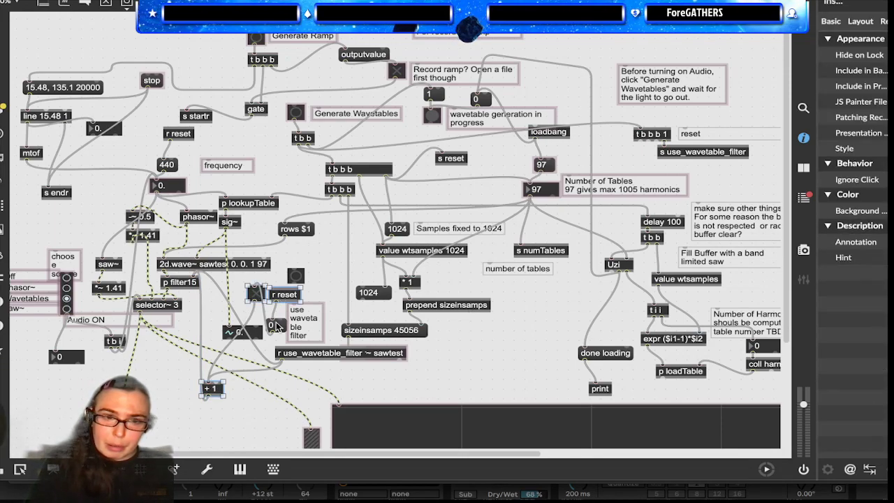
pyautogui.keyDown('shift'); pyautogui.click(276, 326); pyautogui.keyUp('shift')
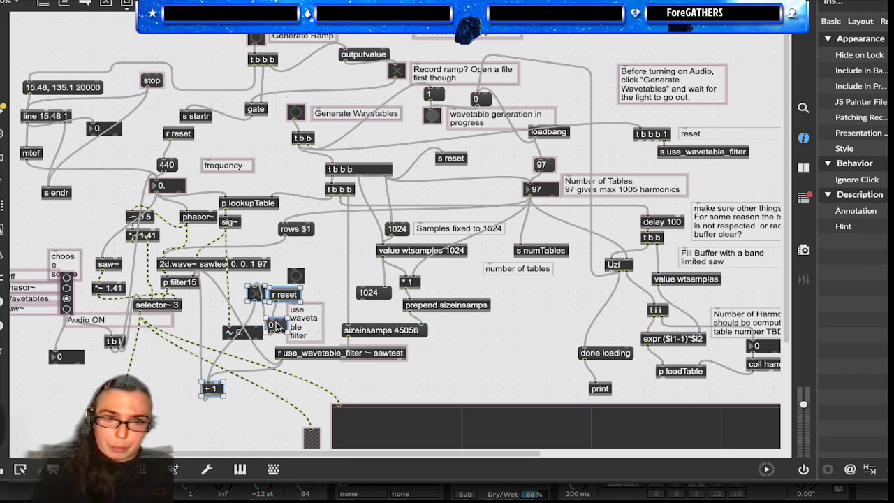
pyautogui.press('BackSpace')
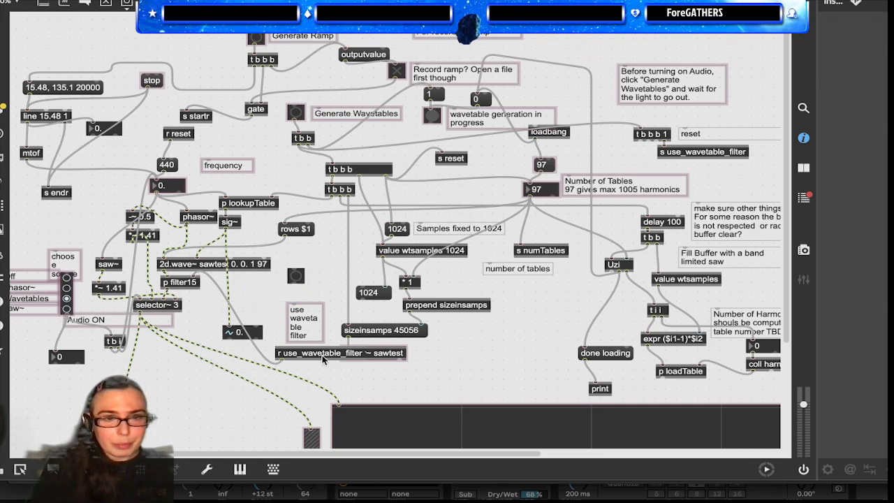
pyautogui.moveTo(293, 358); pyautogui.dragTo(225, 287)
# Step: Find the remaining receiver of s reset and change the new trigger to t b b 440 1
pyautogui.hscroll(8, 648, 160)
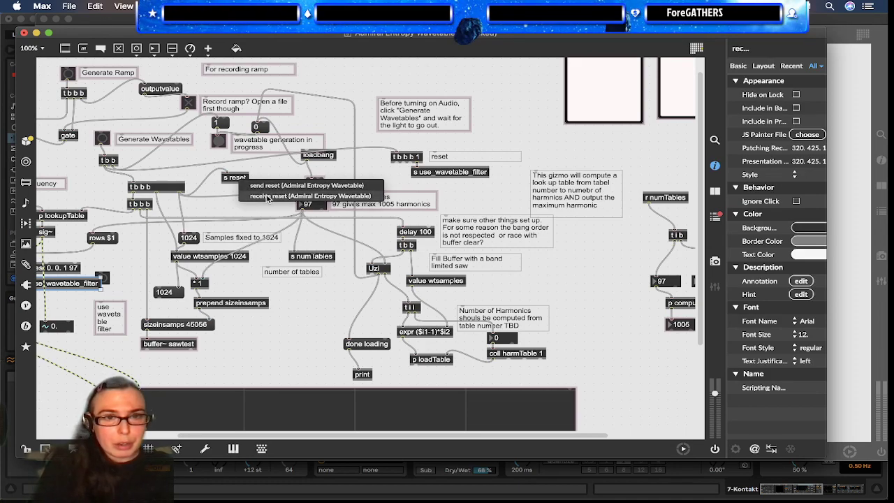
pyautogui.hscroll(-3, 240, 181)
pyautogui.hscroll(-2, 514, 196)
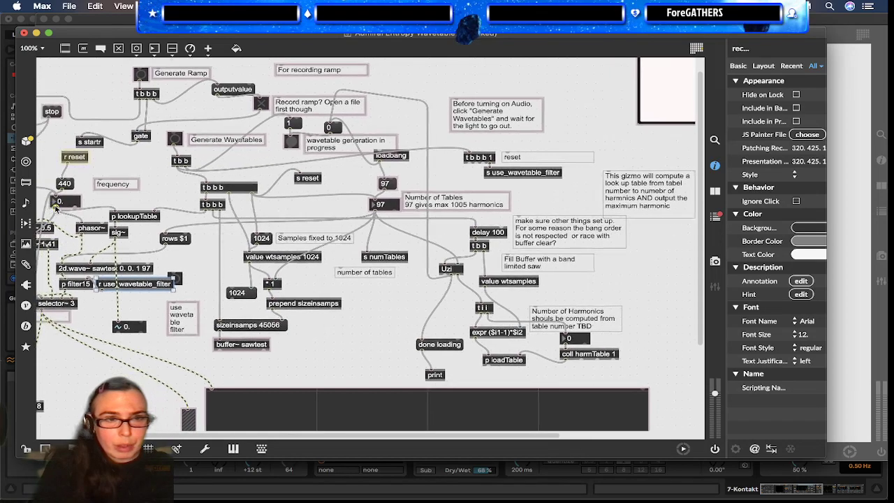
pyautogui.click(486, 157)
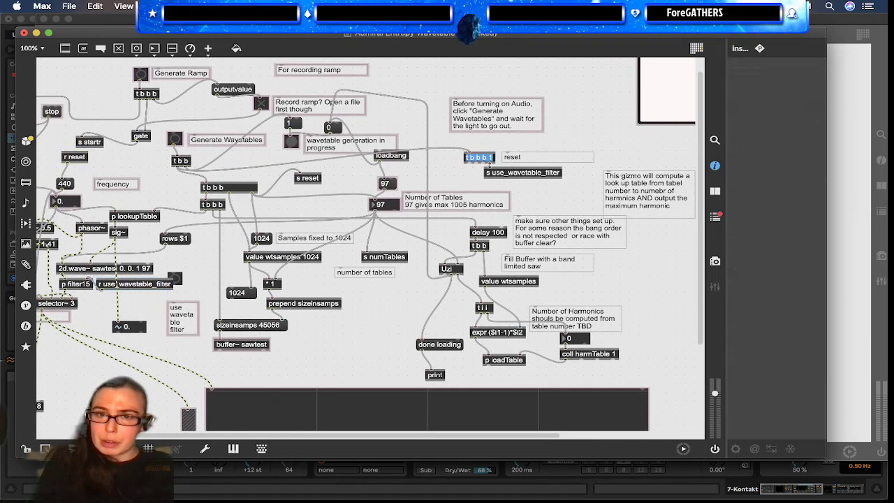
pyautogui.doubleClick(483, 157)
pyautogui.write('440')
pyautogui.click(539, 145)
# Step: Create an s initial_freq object below s use_wavetable_filter
pyautogui.moveTo(520, 175); pyautogui.dragTo(534, 190)
pyautogui.click(511, 187)
pyautogui.write('s initial_freq')
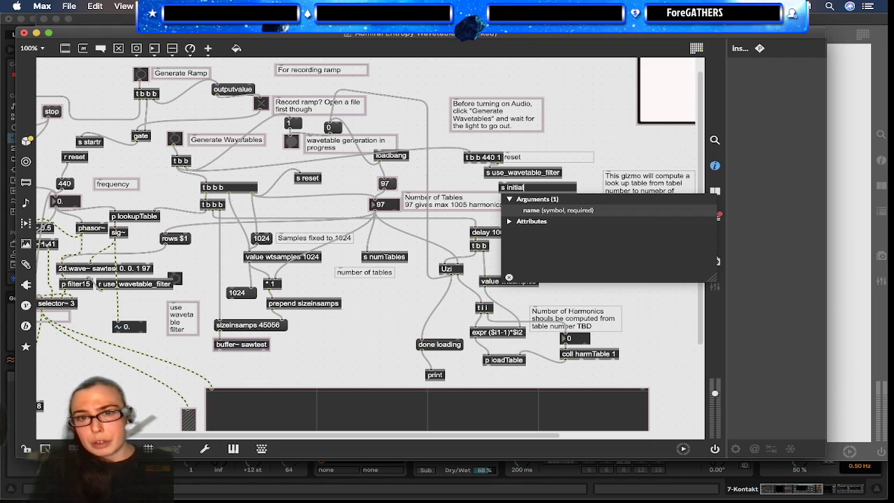
pyautogui.click(578, 136)
# Step: Duplicate s initial_freq a little lower and change the copy to r initial_freq
pyautogui.moveTo(508, 188); pyautogui.dragTo(549, 208)
pyautogui.click(549, 208)
pyautogui.click(549, 208)
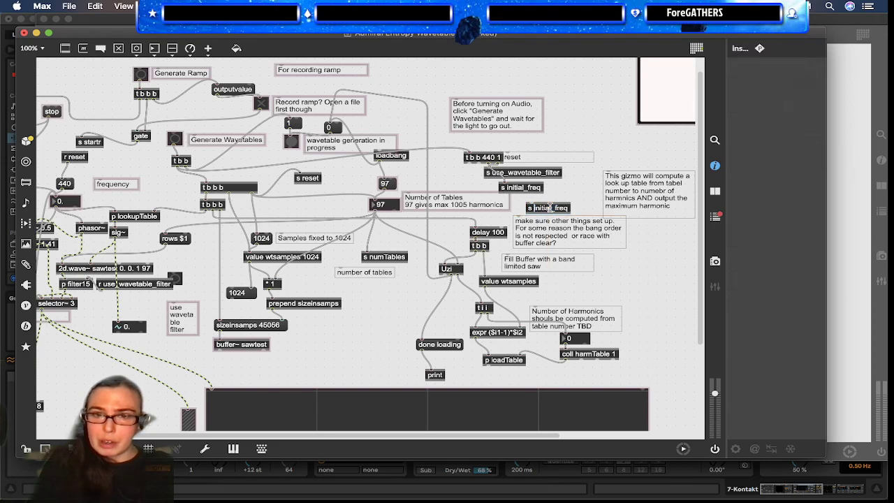
pyautogui.write('4')
pyautogui.press('BackSpace')
pyautogui.write('r')
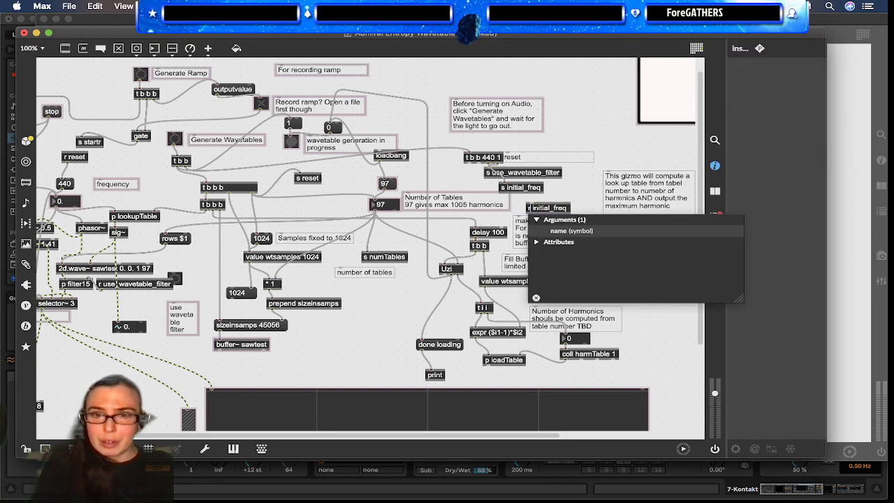
pyautogui.click(567, 193)
# Step: Connect r initial_freq to the frequency number box and delete the r reset object above the 440 message
pyautogui.moveTo(532, 216); pyautogui.dragTo(55, 197)
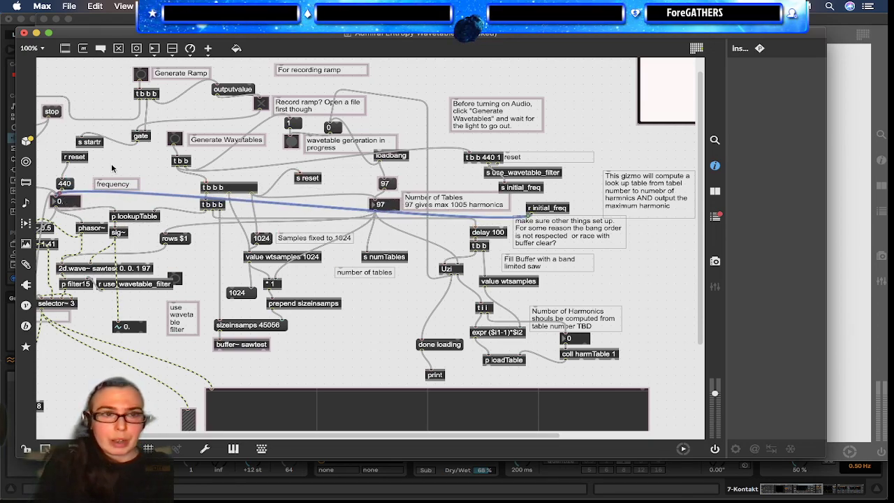
pyautogui.click(71, 158)
pyautogui.press('BackSpace')
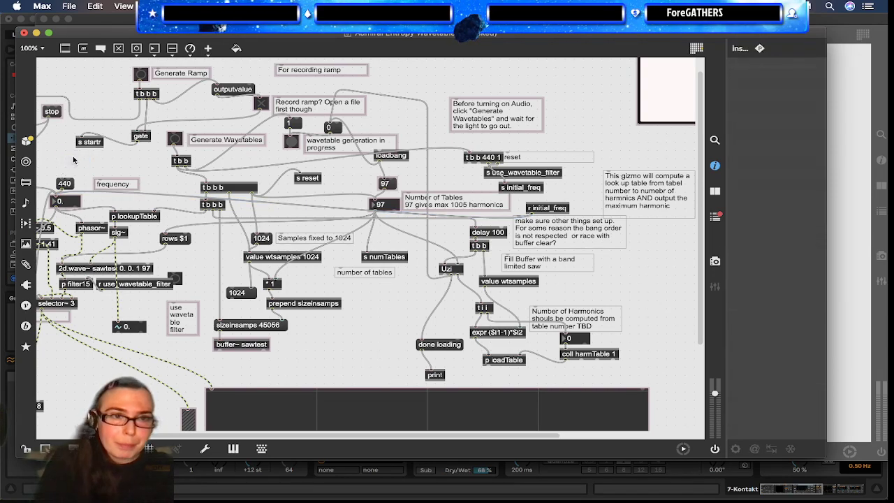
# Step: Arrange both sends under the t b b 440 1 trigger and connect its second outlet to the Number of Tables box
pyautogui.moveTo(536, 188); pyautogui.dragTo(516, 186)
pyautogui.click(540, 172)
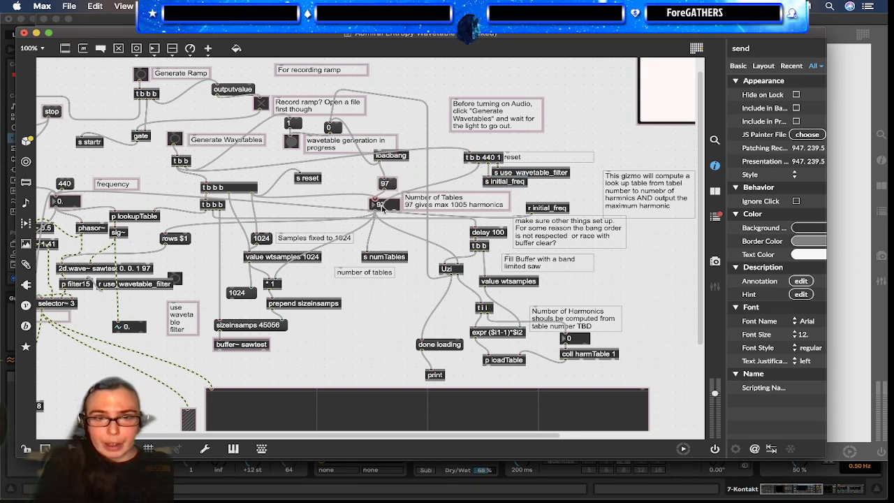
pyautogui.click(374, 207)
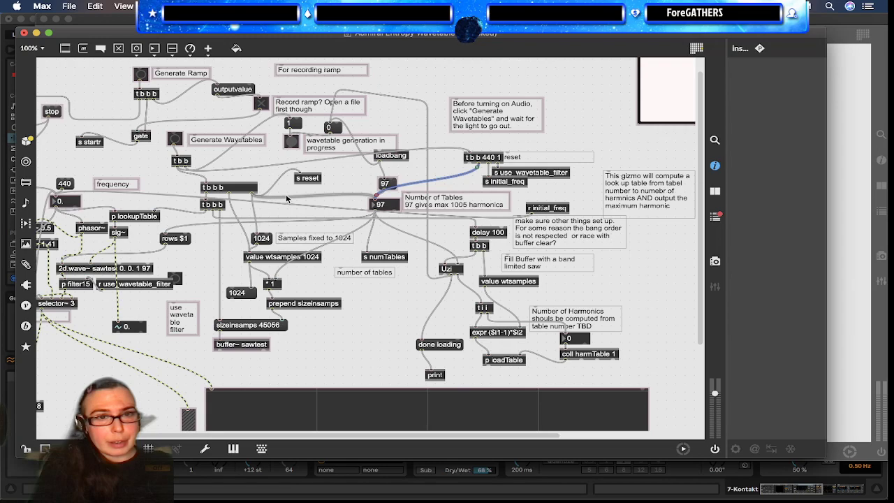
# Step: Delete the s reset object beside the wide t b b b trigger
pyautogui.click(307, 179)
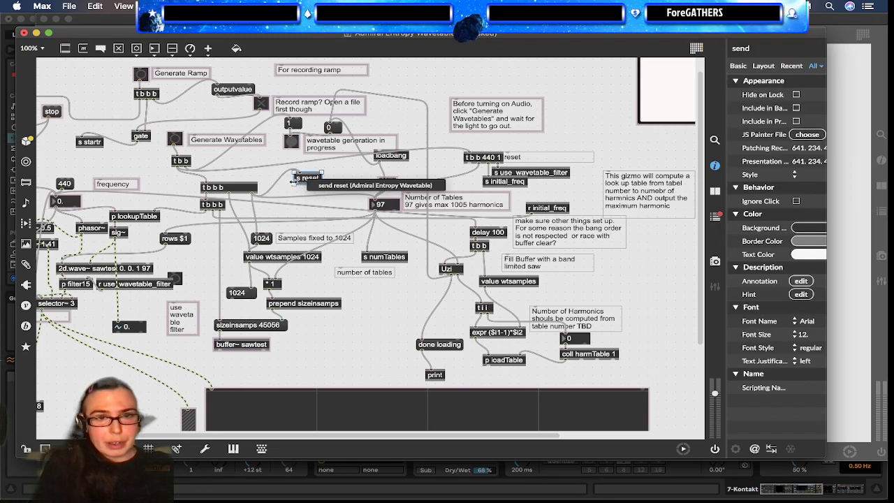
pyautogui.doubleClick(306, 180)
pyautogui.press('BackSpace')
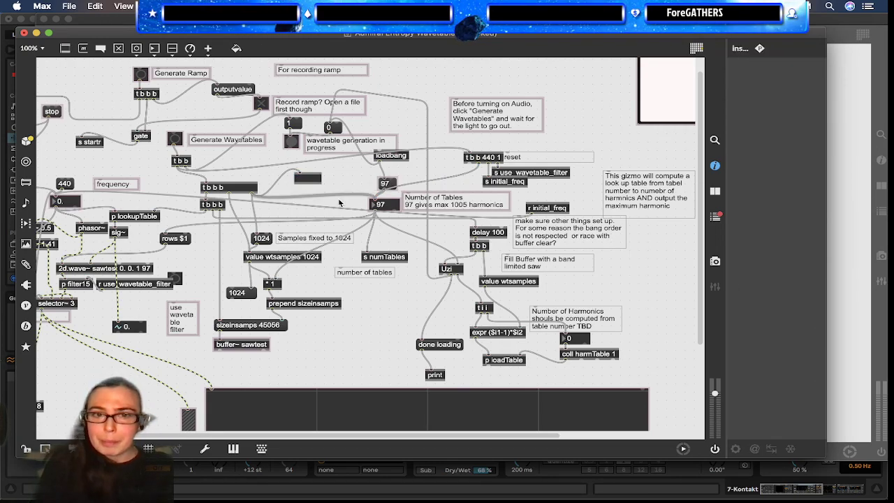
pyautogui.press('BackSpace')
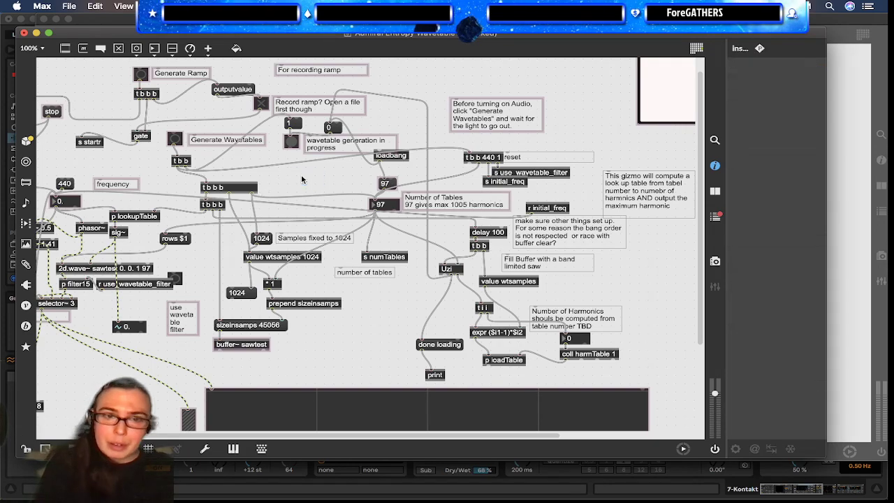
# Step: Delete the cord from the wide t b b b to the Number of Tables box and connect the t b b 440 1 trigger's first outlet to that t b b b
pyautogui.click(330, 196)
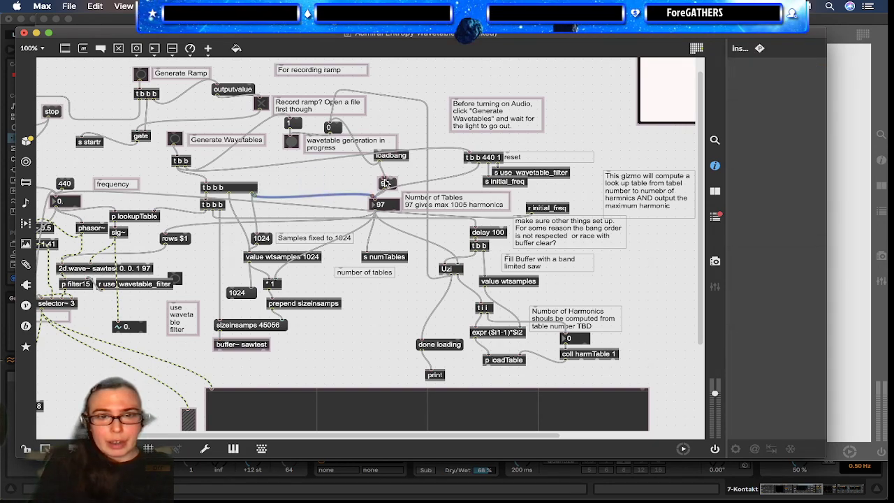
pyautogui.press('BackSpace')
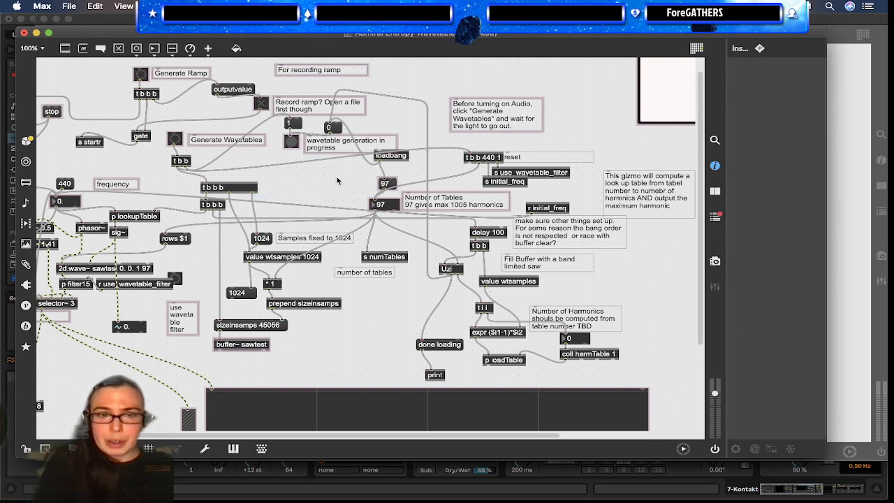
pyautogui.click(290, 161)
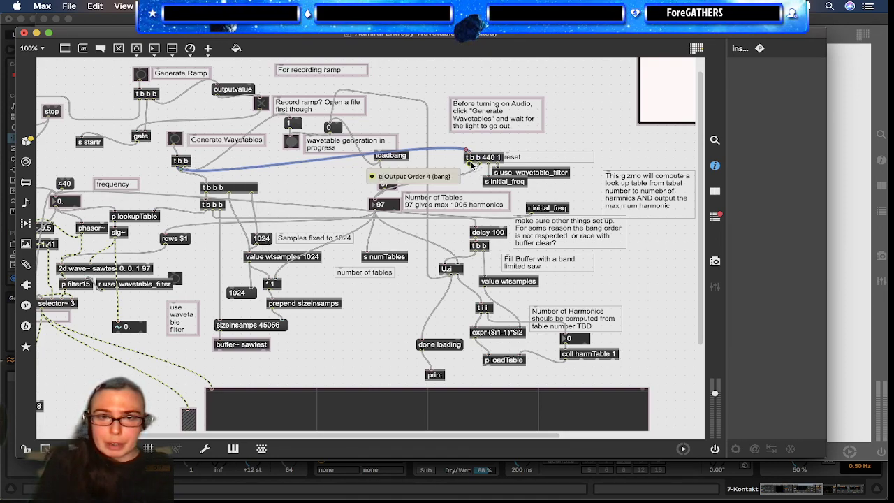
pyautogui.moveTo(468, 163); pyautogui.dragTo(206, 182)
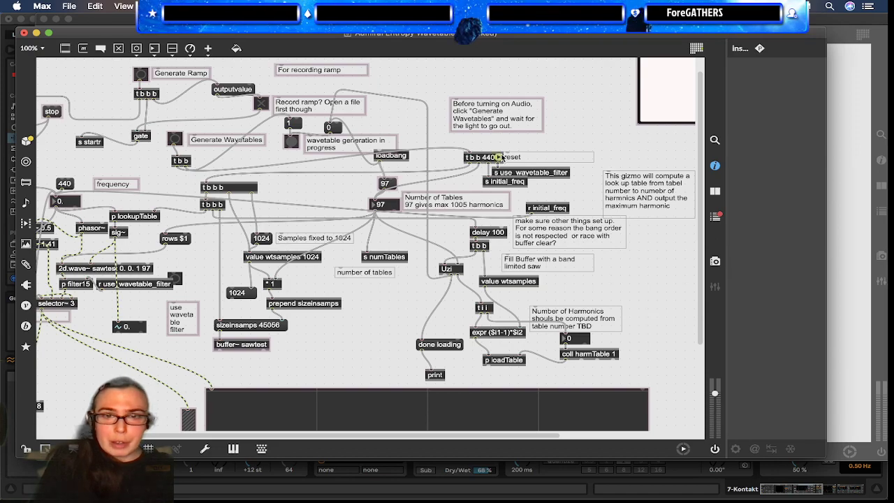
# Step: Move the Generate Wavetables button, its t b b trigger and its label above t b b 440 1, shifting the audio instructions comment clear of them
pyautogui.moveTo(176, 139); pyautogui.dragTo(184, 106)
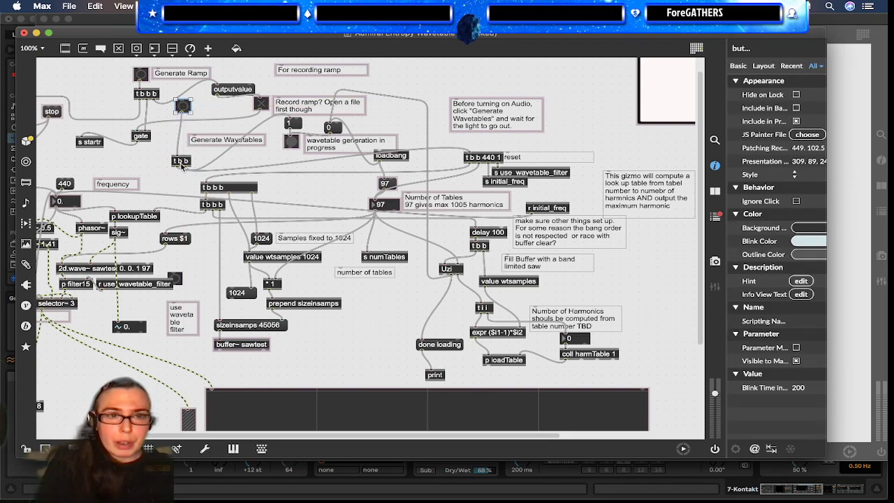
pyautogui.keyDown('shift'); pyautogui.click(181, 163); pyautogui.keyUp('shift')
pyautogui.keyDown('shift'); pyautogui.click(195, 142); pyautogui.keyUp('shift')
pyautogui.moveTo(196, 142); pyautogui.dragTo(587, 86)
pyautogui.moveTo(475, 134); pyautogui.dragTo(473, 141)
pyautogui.moveTo(520, 113); pyautogui.dragTo(529, 134)
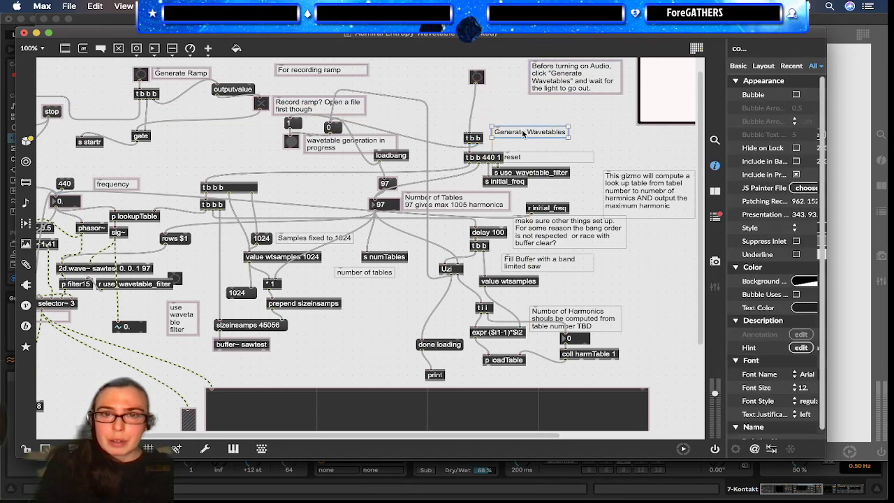
pyautogui.moveTo(477, 74); pyautogui.dragTo(472, 113)
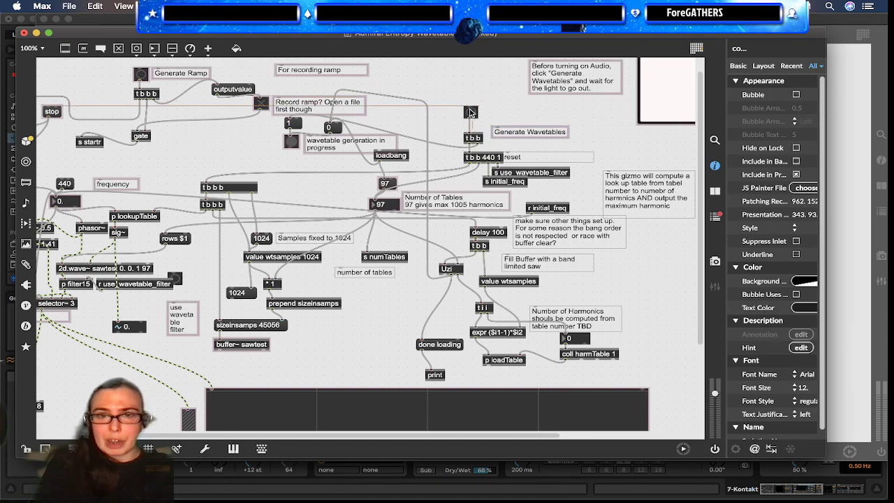
pyautogui.click(450, 149)
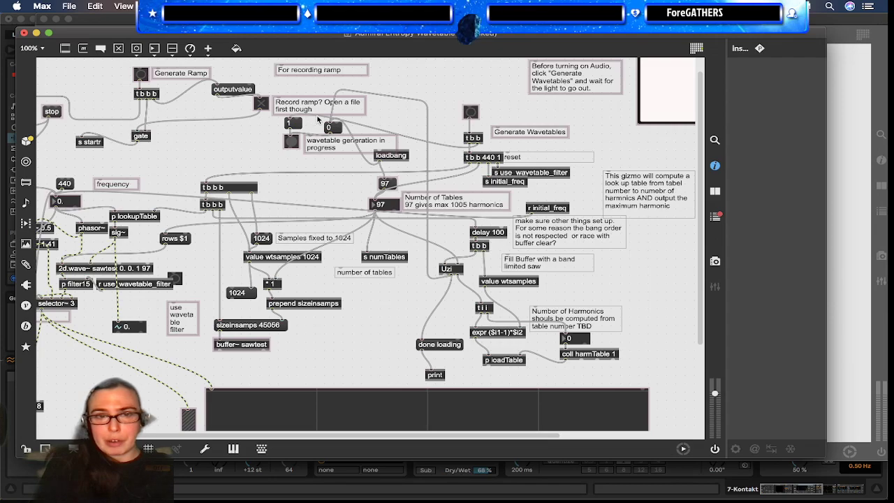
# Step: Change the t b b trigger under the Generate Wavetables button to t b 1
pyautogui.click(474, 139)
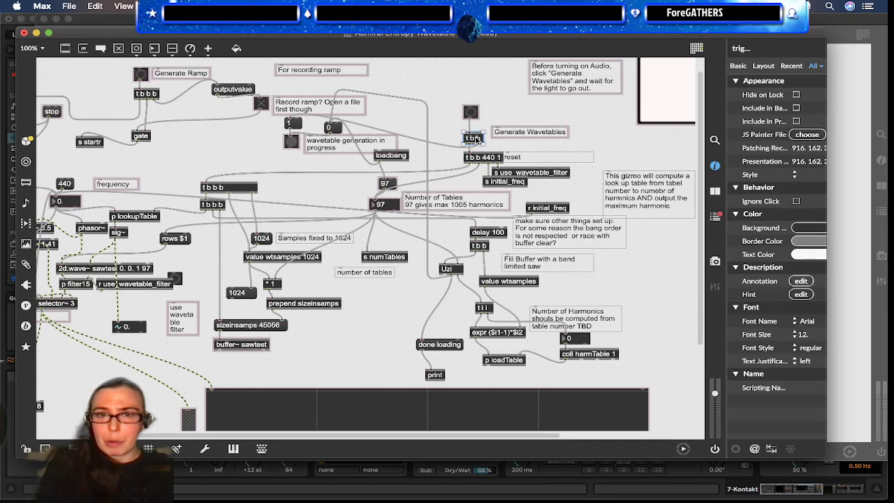
pyautogui.doubleClick(473, 138)
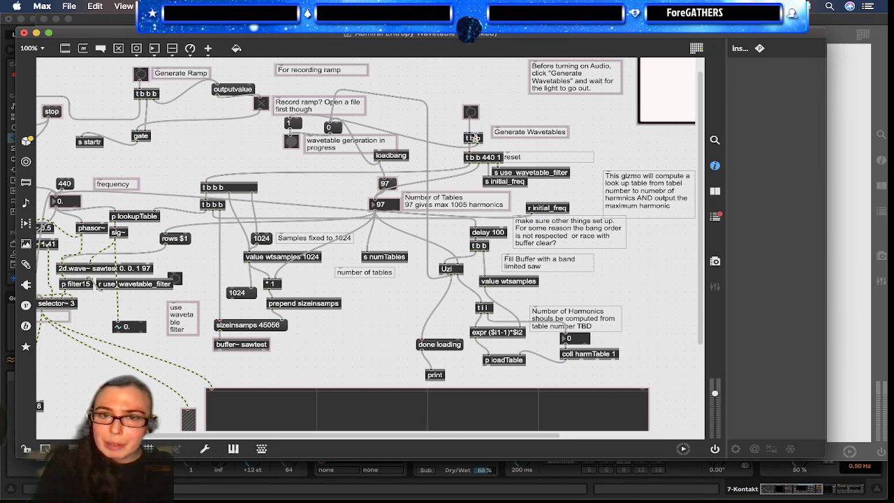
pyautogui.click(507, 101)
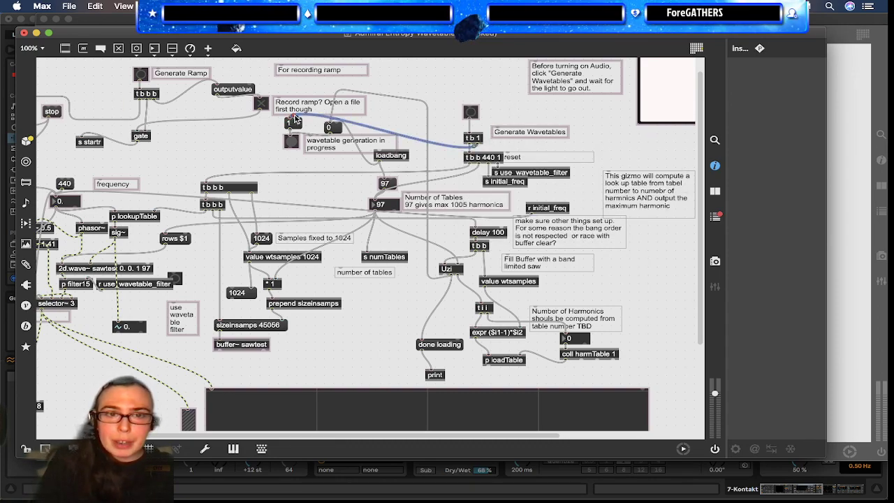
# Step: Connect the t b 1 trigger's second outlet directly to the wavetable generation in progress button and delete the 1 message box
pyautogui.click(293, 123)
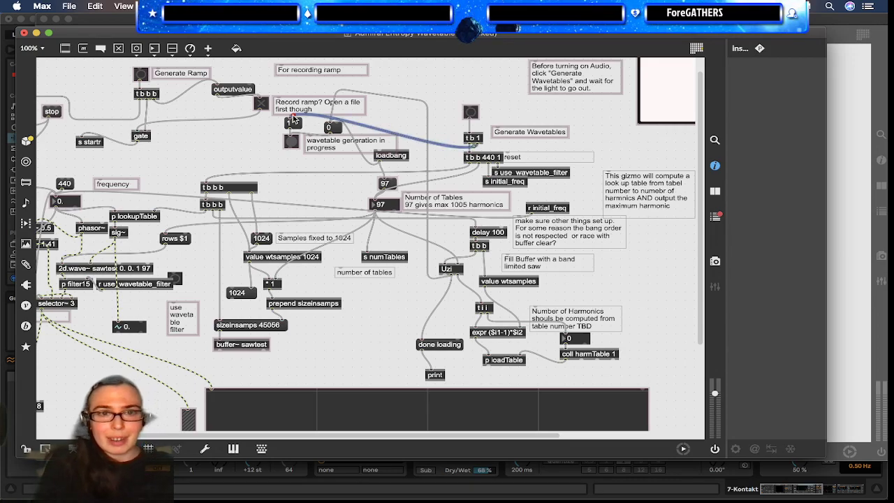
pyautogui.scroll(-1, 293, 122)
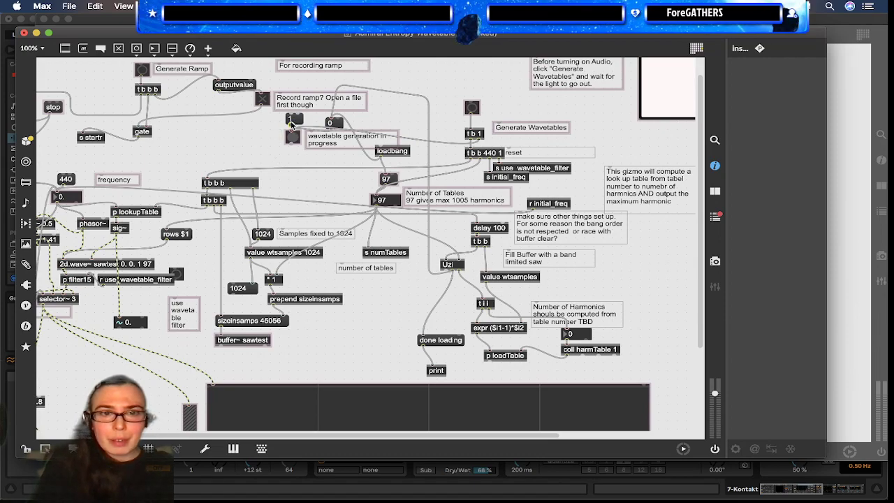
pyautogui.click(292, 119)
pyautogui.press('BackSpace')
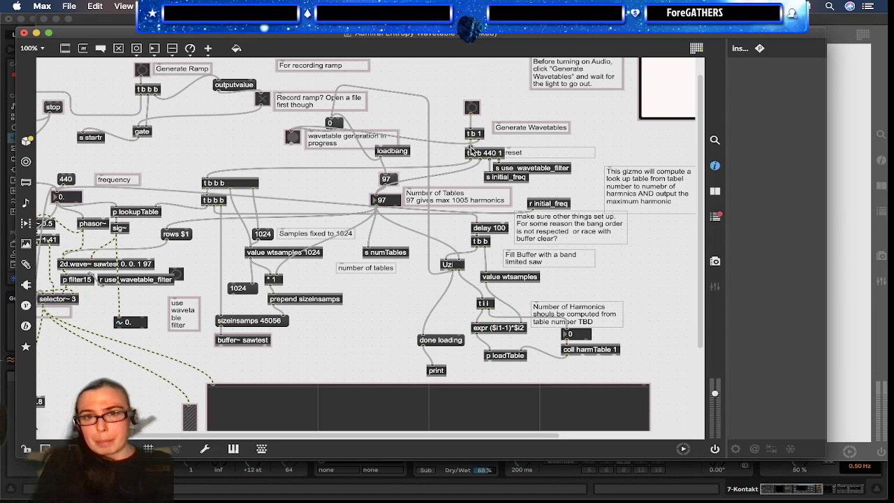
# Step: Nudge the two sends apart under t b b 440 1 and check that trigger's cords to the Number of Tables box and the wide t b b b
pyautogui.moveTo(522, 177); pyautogui.dragTo(552, 166)
pyautogui.click(552, 167)
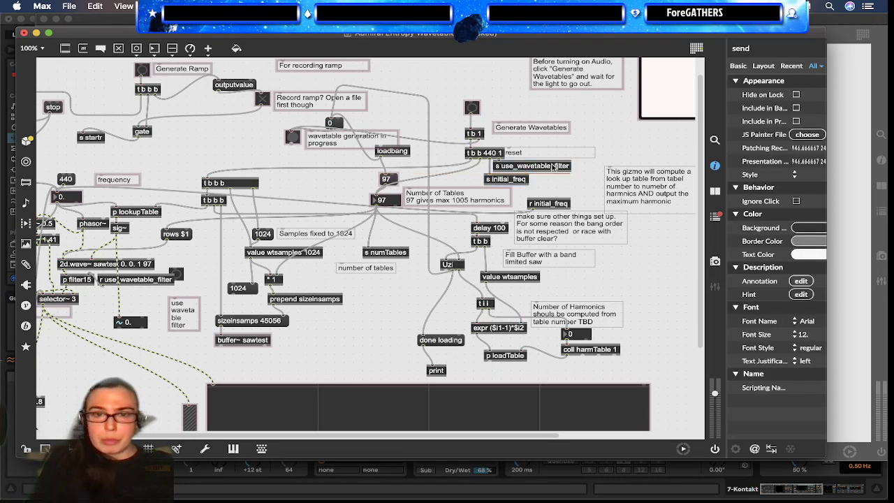
pyautogui.click(525, 181)
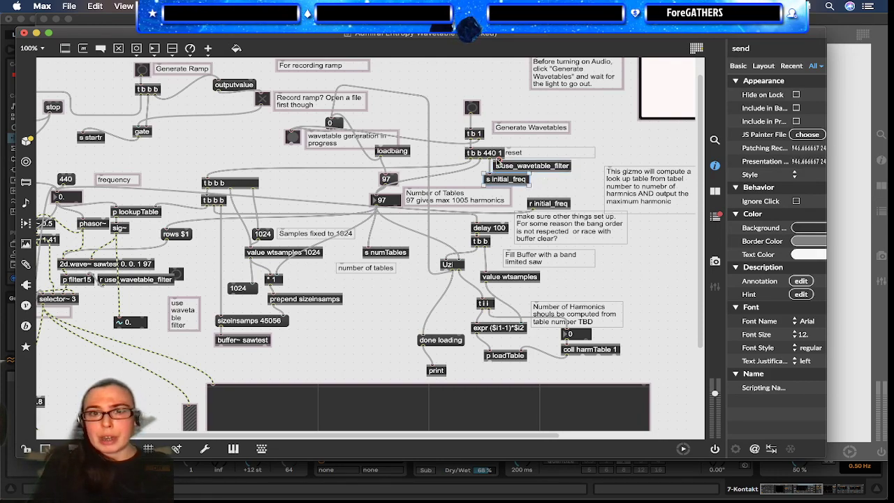
pyautogui.click(475, 167)
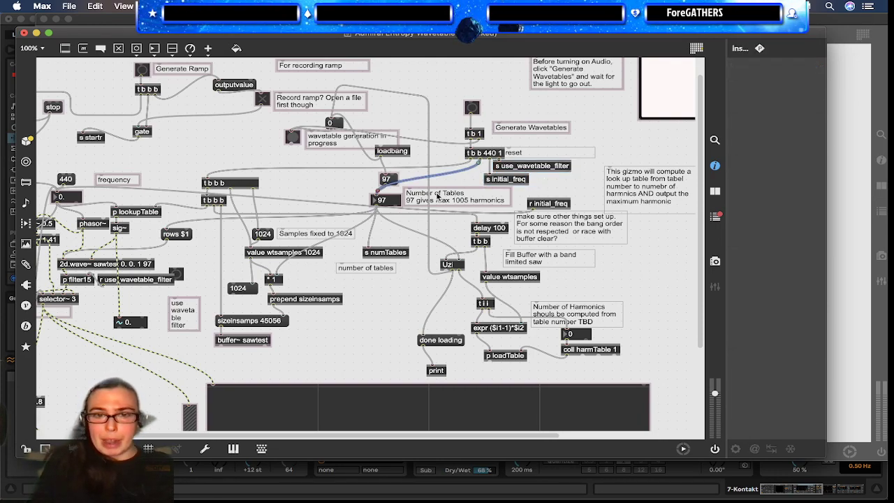
pyautogui.click(459, 165)
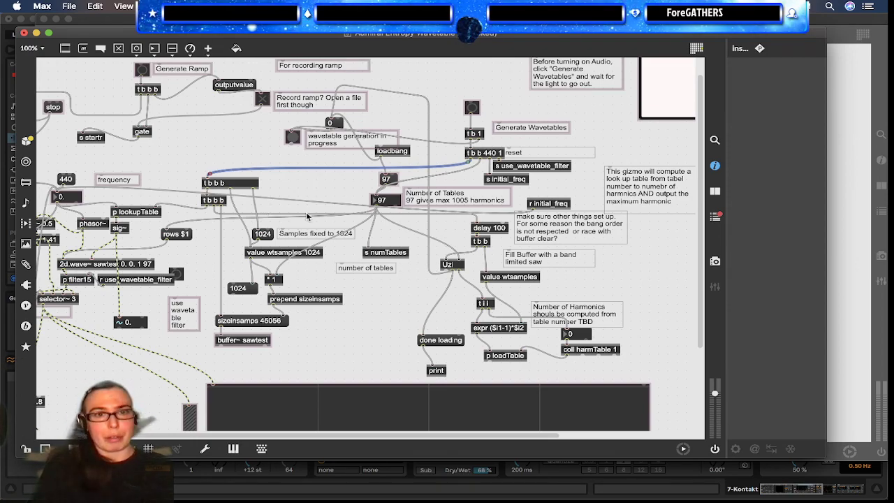
pyautogui.click(333, 183)
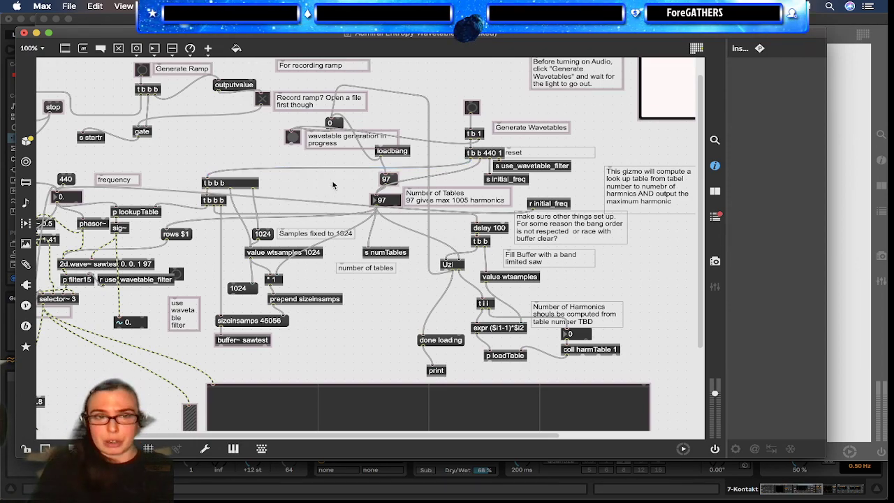
# Step: Save the patch under the new name Admiral Entropy Wavetable2
pyautogui.hscroll(-5, 333, 181)
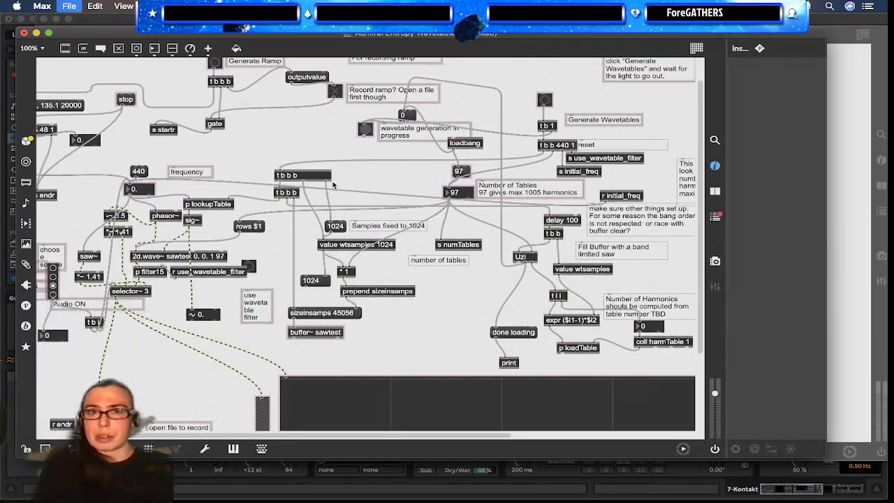
pyautogui.press('super+s')
pyautogui.write('2')
pyautogui.press('Return')
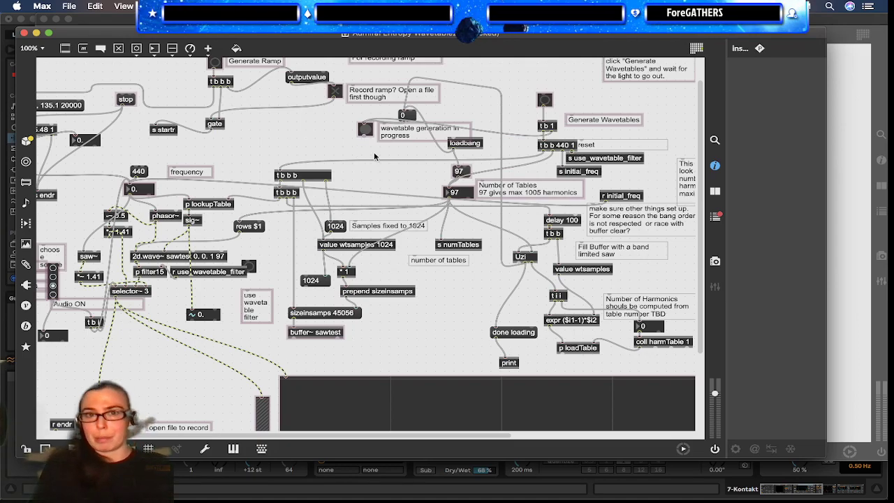
# Step: Switch the patch to locked presentation view and lower its gain slider to the minimum
pyautogui.hscroll(-4, 388, 163)
pyautogui.hscroll(2, 387, 163)
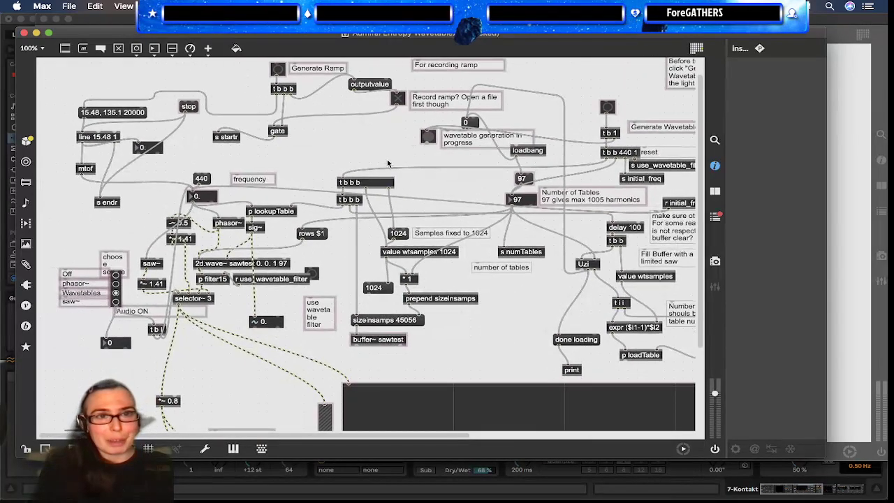
pyautogui.press('super+alt+e')
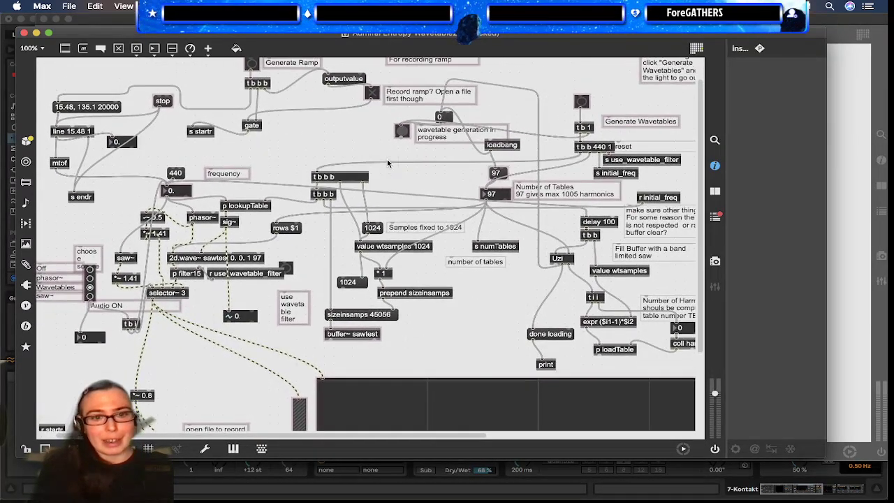
pyautogui.press('super+e')
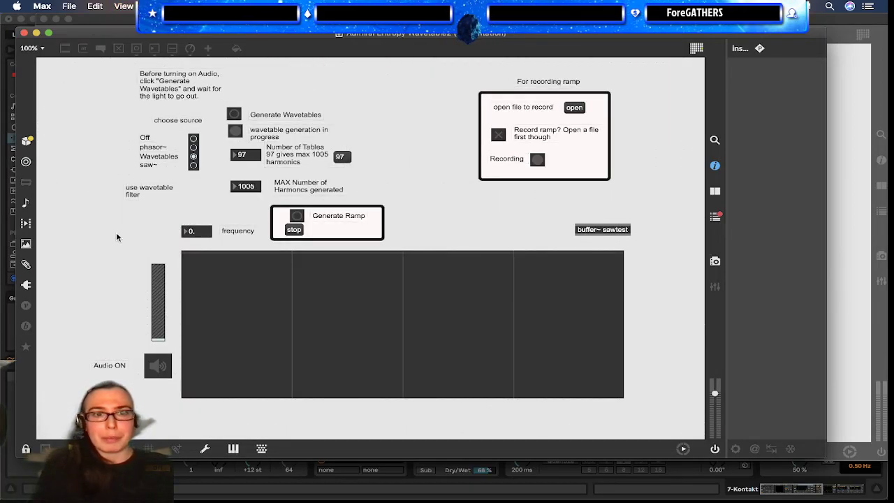
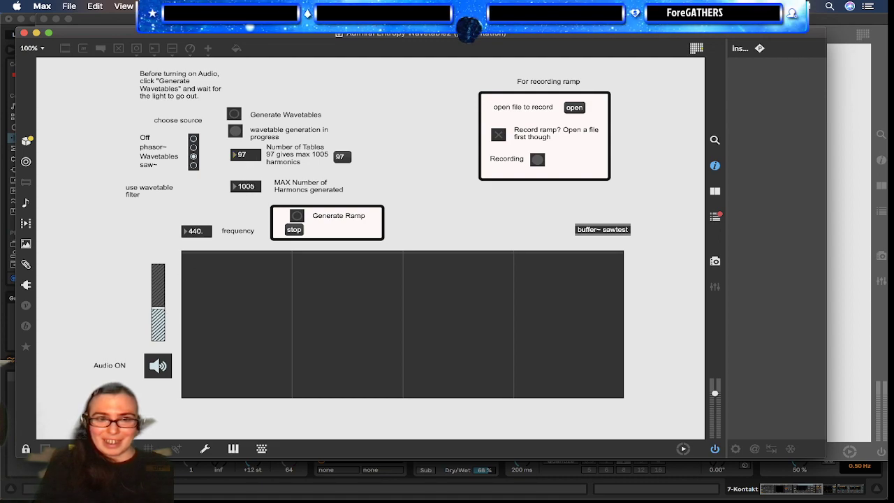
pyautogui.moveTo(161, 316); pyautogui.dragTo(162, 340)
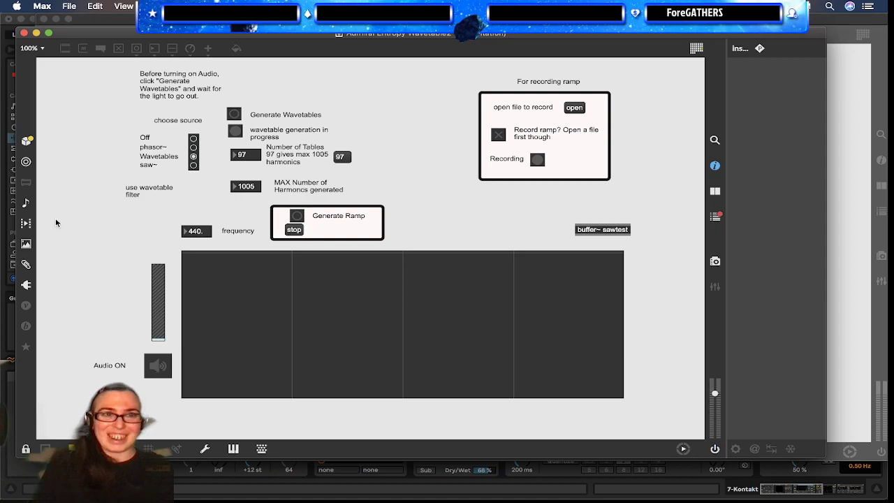
# Step: Close the wavetable patch and reopen Admiral Entropy Wavetable2.maxpat from the recent patchers
pyautogui.click(25, 34)
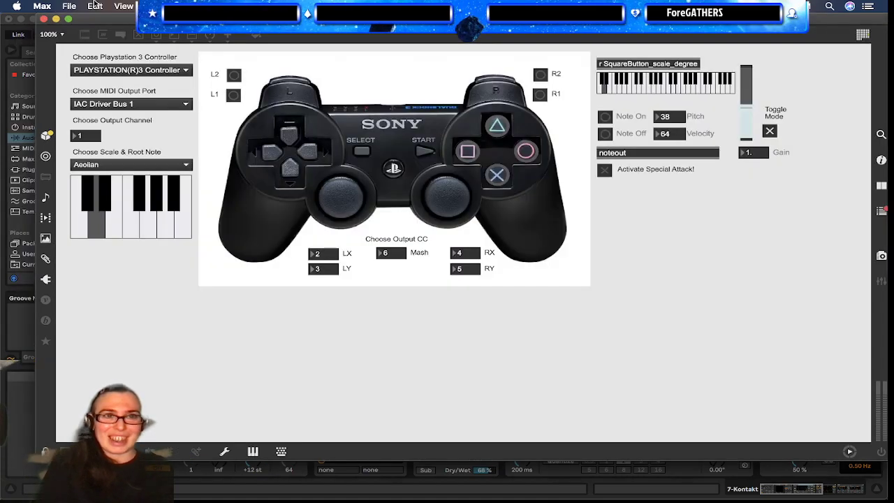
pyautogui.click(69, 6)
pyautogui.moveTo(222, 106)
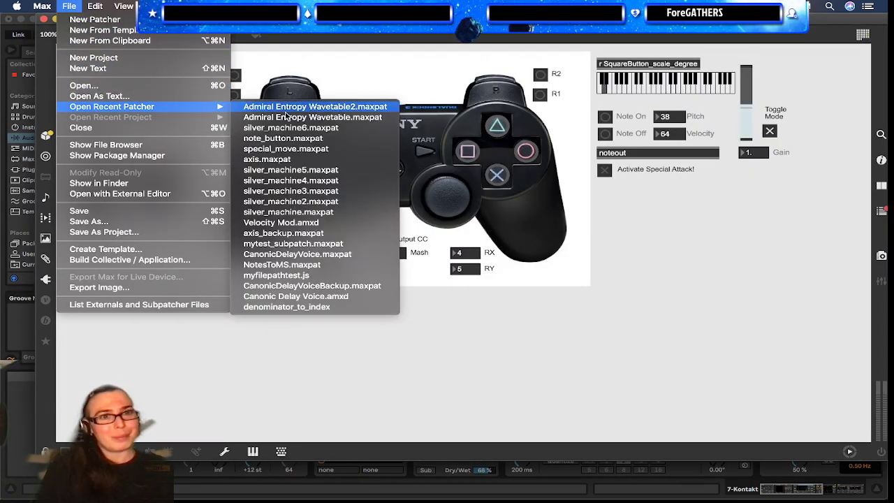
pyautogui.click(341, 107)
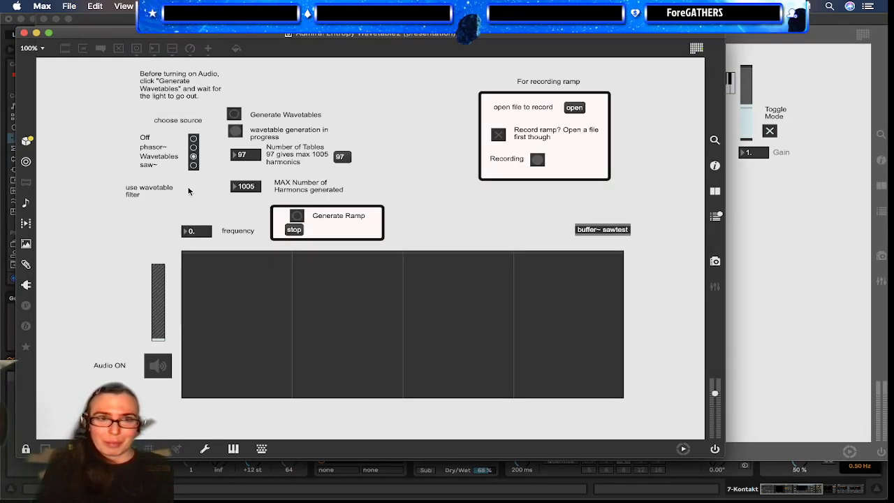
# Step: Choose Wavetables as the sound source and set the gain slider just above its minimum
pyautogui.click(193, 156)
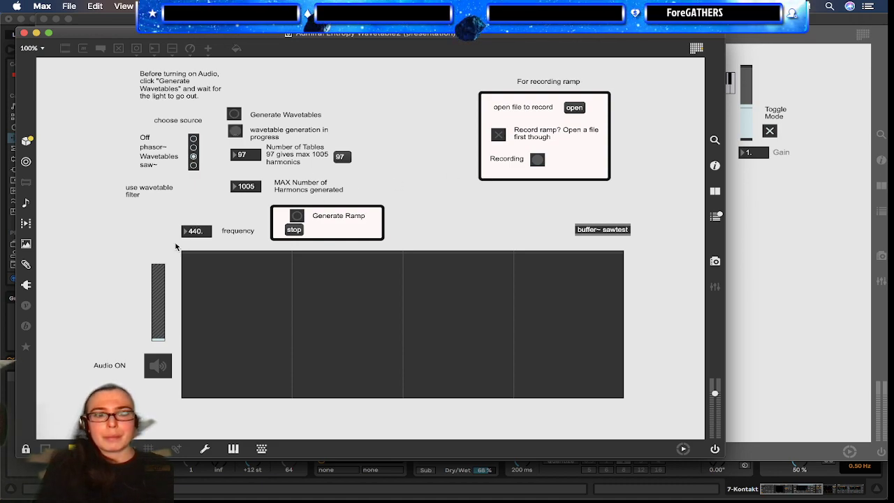
pyautogui.moveTo(161, 338)
pyautogui.mouseDown()
pyautogui.moveTo(159, 317)
pyautogui.moveTo(158, 340)
pyautogui.mouseUp()
# Step: Check the output device in the Audio Status settings, turn the audio on and return to the patch
pyautogui.click(282, 7)
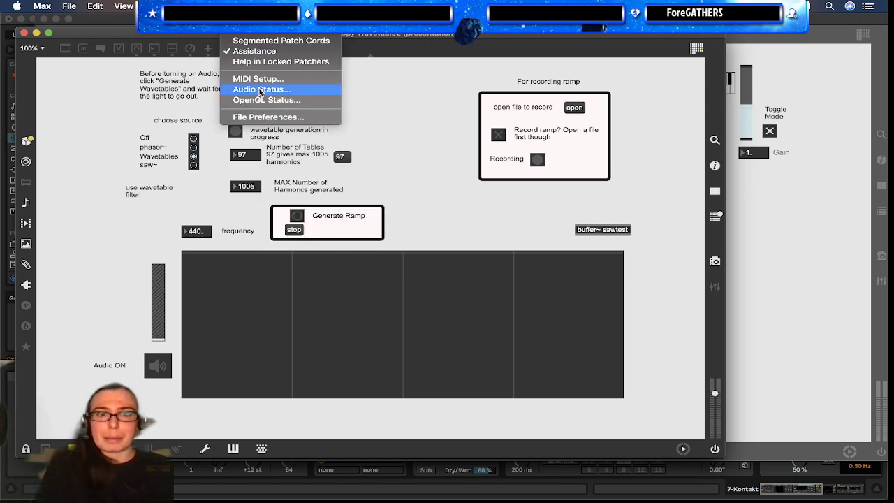
pyautogui.click(262, 89)
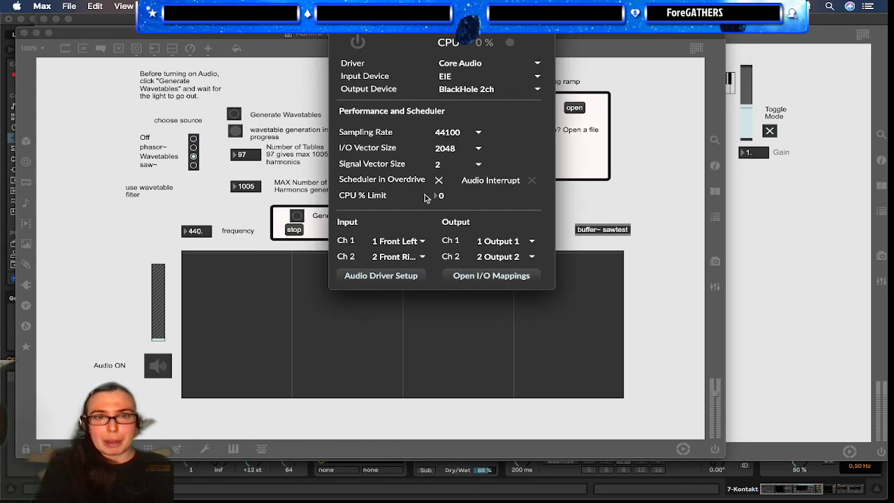
pyautogui.click(465, 91)
pyautogui.click(464, 91)
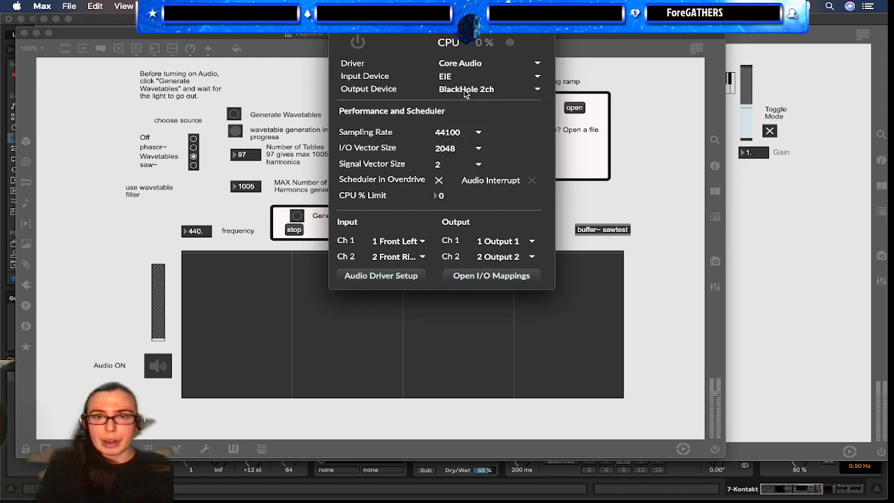
pyautogui.click(357, 42)
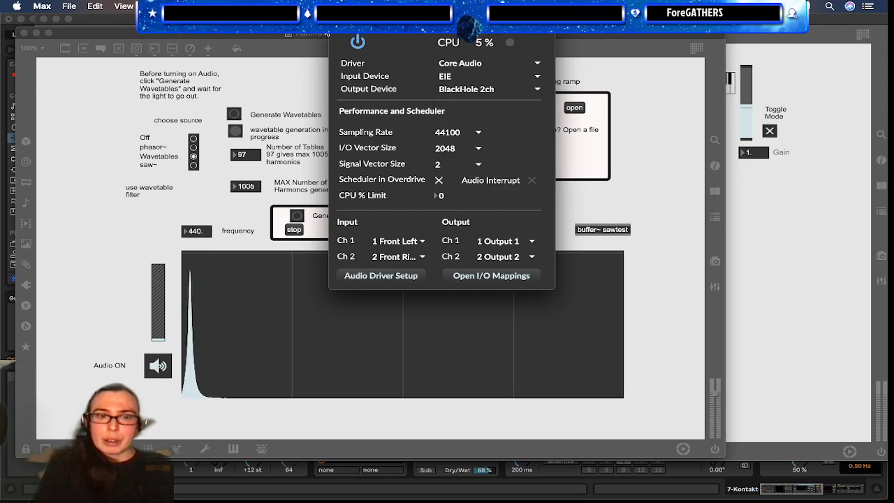
pyautogui.click(235, 289)
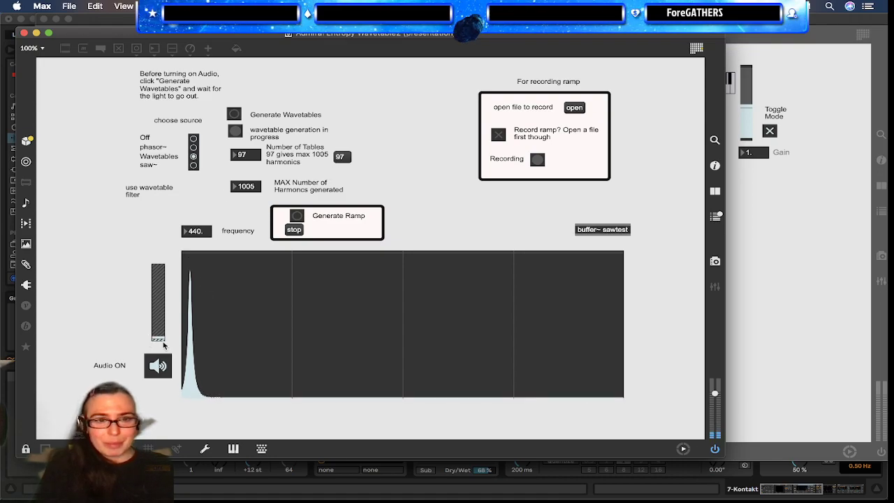
# Step: Raise the gain slider to about half and set the frequency to 237
pyautogui.moveTo(158, 325); pyautogui.dragTo(159, 314)
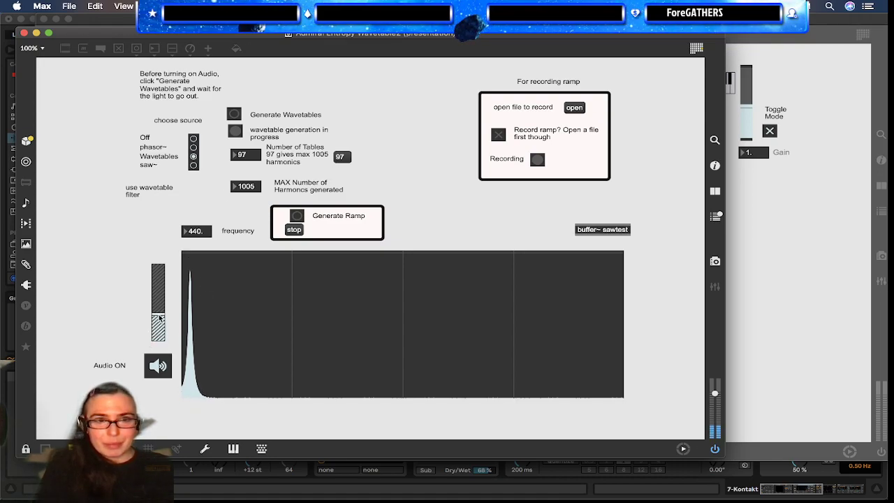
pyautogui.moveTo(193, 231); pyautogui.dragTo(193, 348)
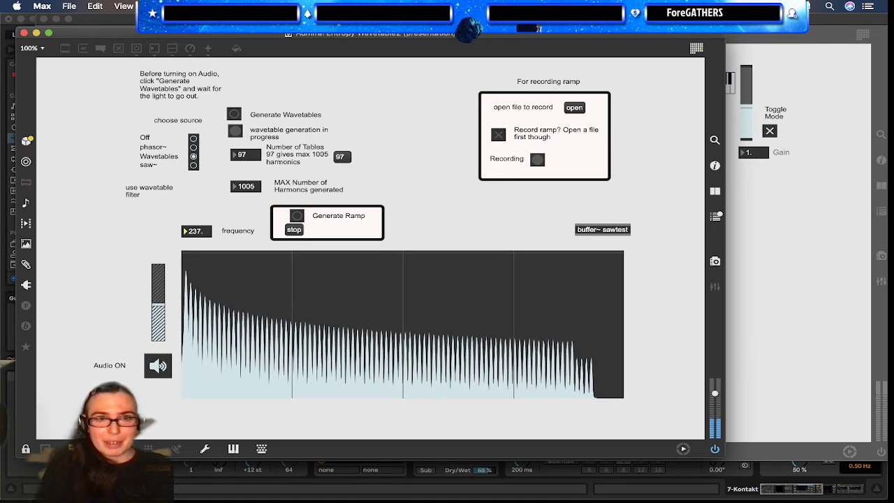
pyautogui.moveTo(246, 155)
pyautogui.mouseDown()
pyautogui.moveTo(246, 214)
pyautogui.moveTo(244, 155)
pyautogui.mouseUp()
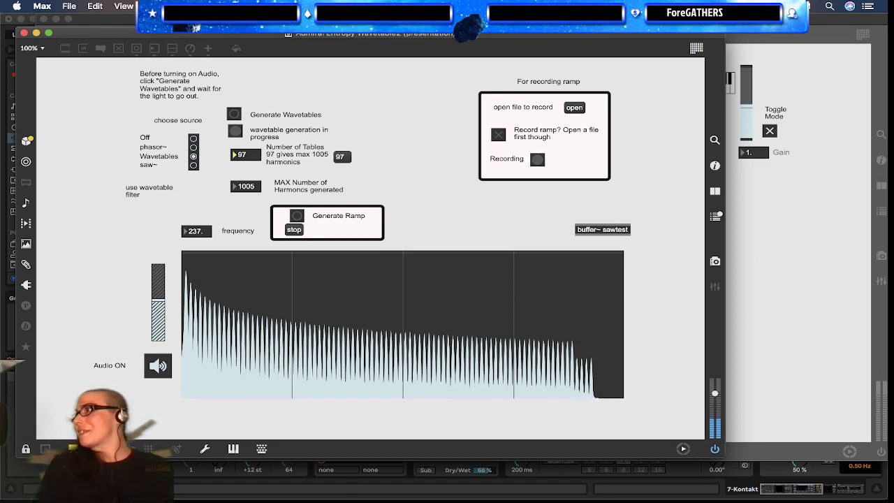
pyautogui.press('super+Tab')
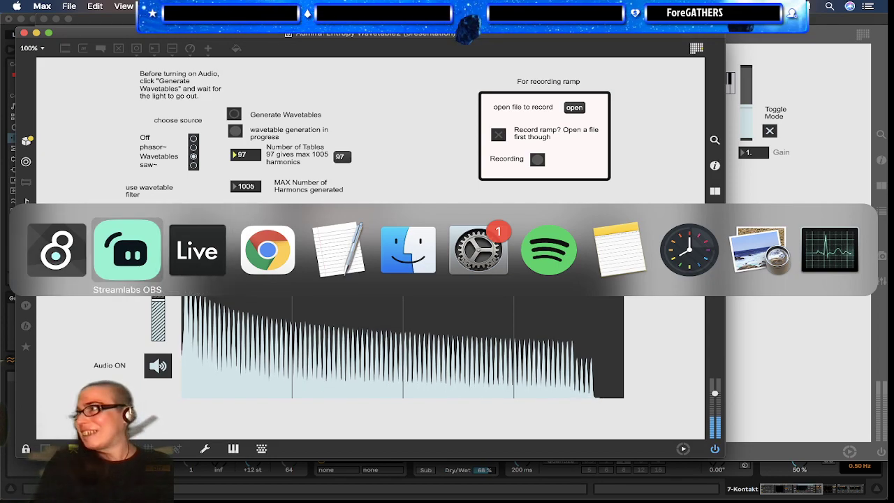
pyautogui.press('super+Tab')
pyautogui.press('super+Tab')
pyautogui.press('super+shift+Tab')
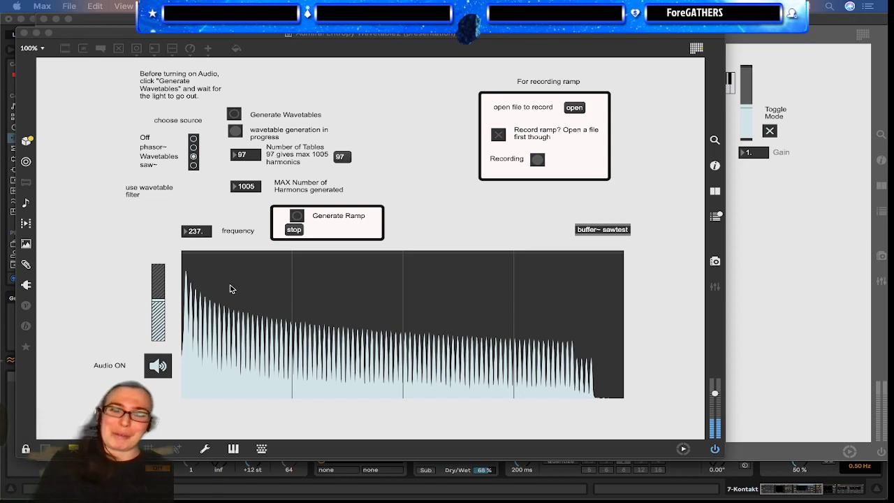
pyautogui.click(156, 300)
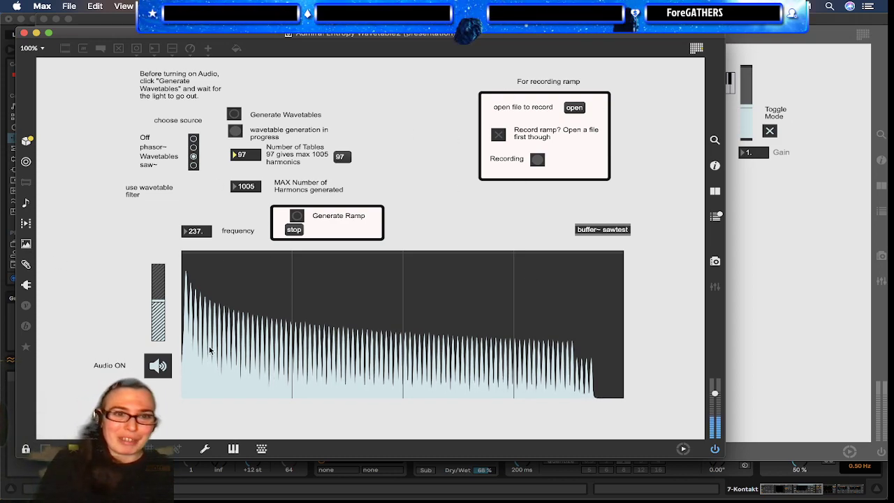
# Step: Lower the gain slider almost to its minimum and switch the patch to unlocked patching view
pyautogui.moveTo(159, 321); pyautogui.dragTo(154, 341)
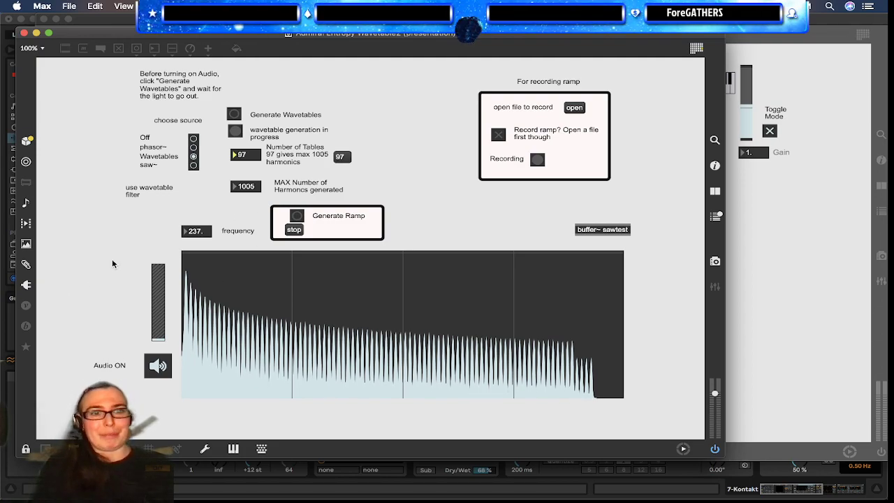
pyautogui.press('super+e')
pyautogui.press('super+alt+e')
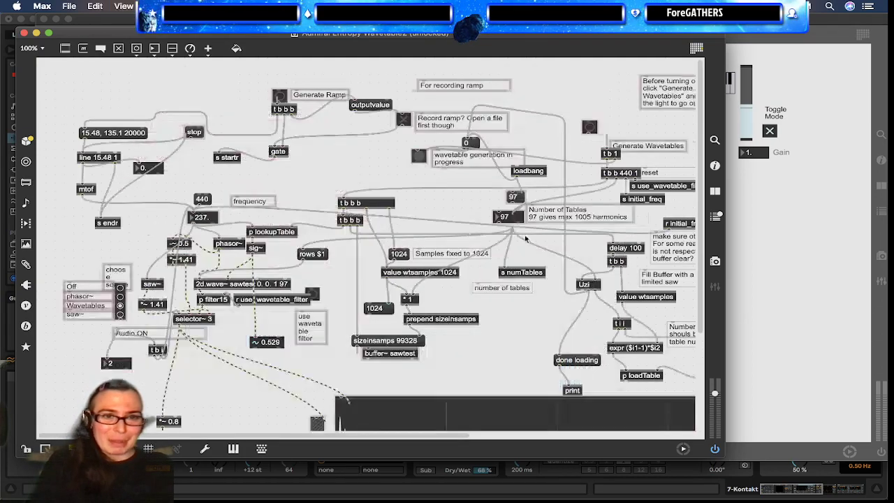
# Step: Add an mtof object in the empty area below the maximum harmonics number box and consult its help patch
pyautogui.hscroll(5, 473, 303)
pyautogui.hscroll(3, 473, 300)
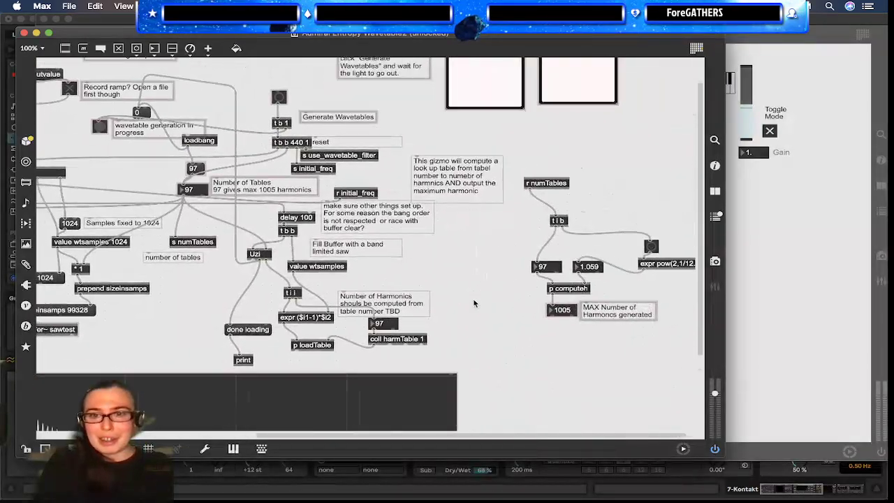
pyautogui.scroll(-3, 473, 300)
pyautogui.hscroll(-5, 472, 301)
pyautogui.hscroll(10, 253, 281)
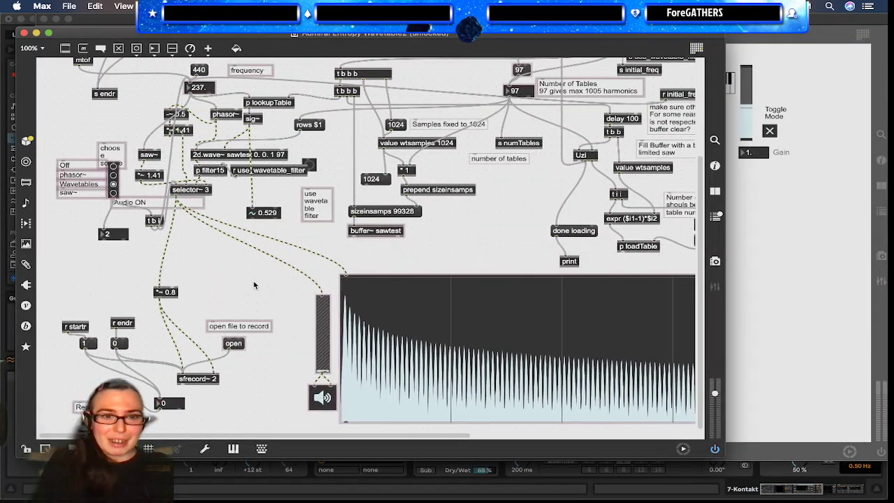
pyautogui.scroll(2, 419, 283)
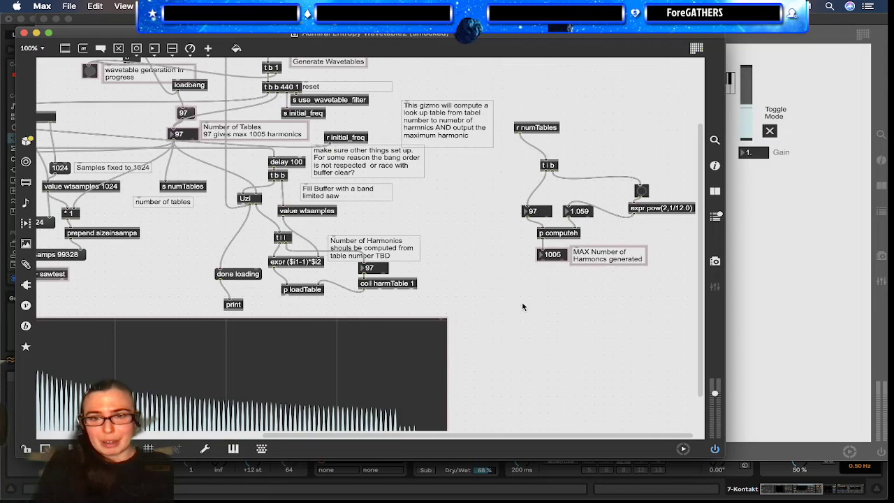
pyautogui.write('n')
pyautogui.write('mtof')
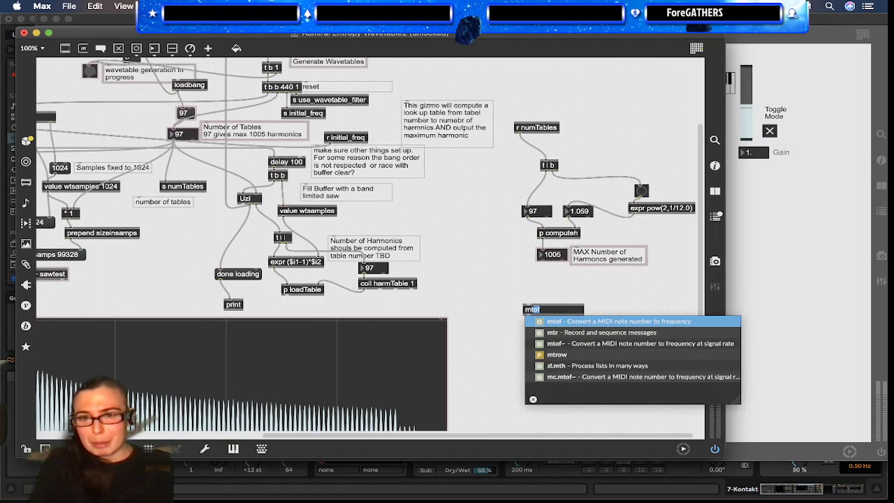
pyautogui.click(567, 282)
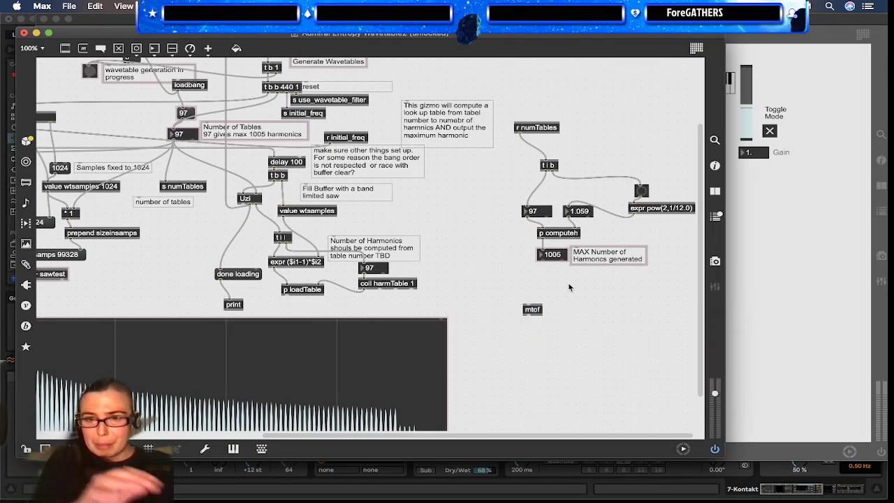
pyautogui.keyDown('alt'); pyautogui.click(533, 312); pyautogui.keyUp('alt')
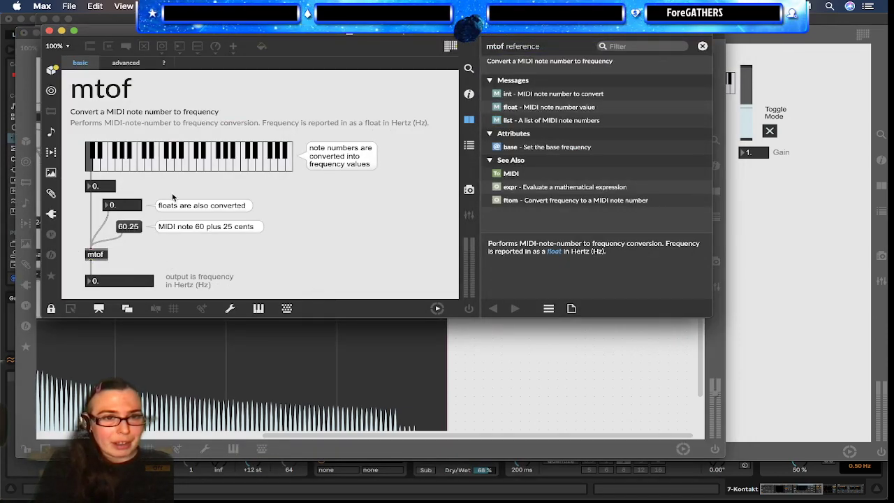
pyautogui.click(50, 31)
# Step: Add a makenote object below mtof
pyautogui.click(523, 327)
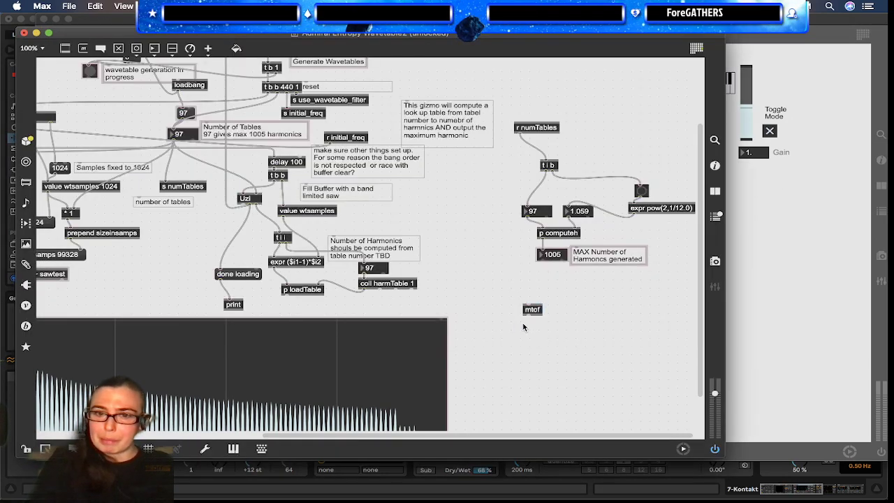
pyautogui.write('nmake')
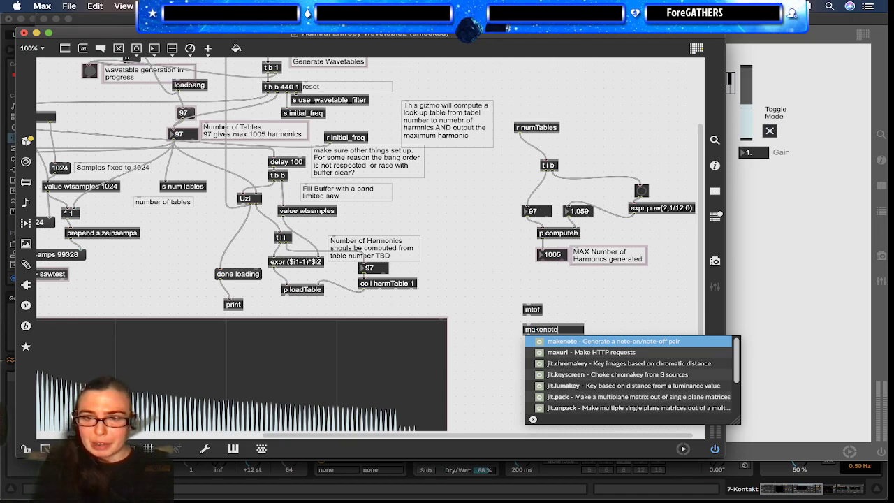
pyautogui.write('note')
pyautogui.press('Return')
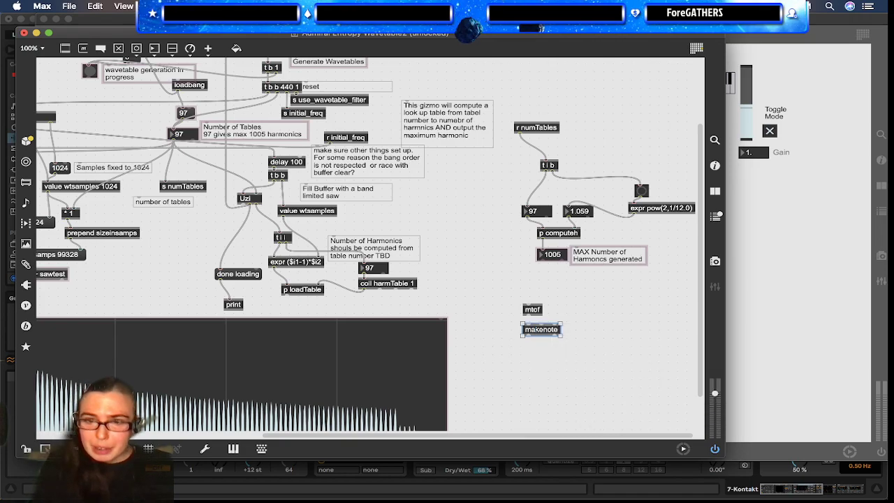
# Step: Copy the makenote 60 1000 example from the makenote help patch and try to paste it into the new makenote object
pyautogui.keyDown('alt'); pyautogui.click(528, 329); pyautogui.keyUp('alt')
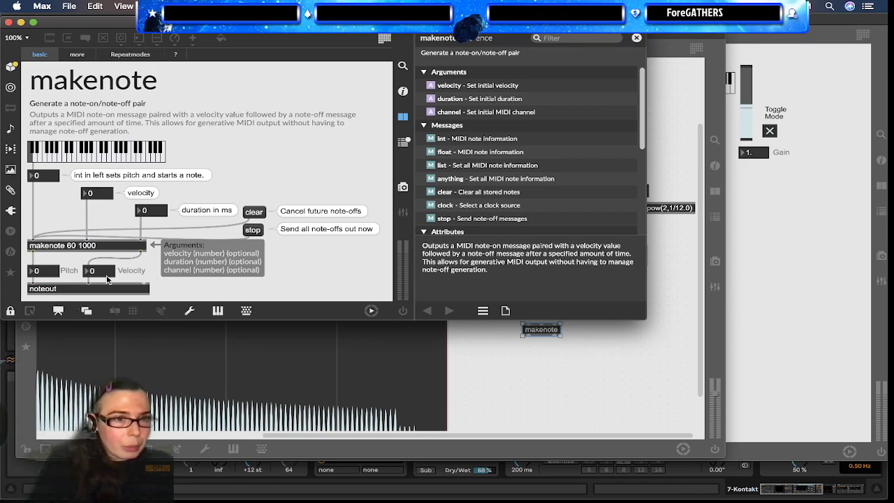
pyautogui.press('super+e')
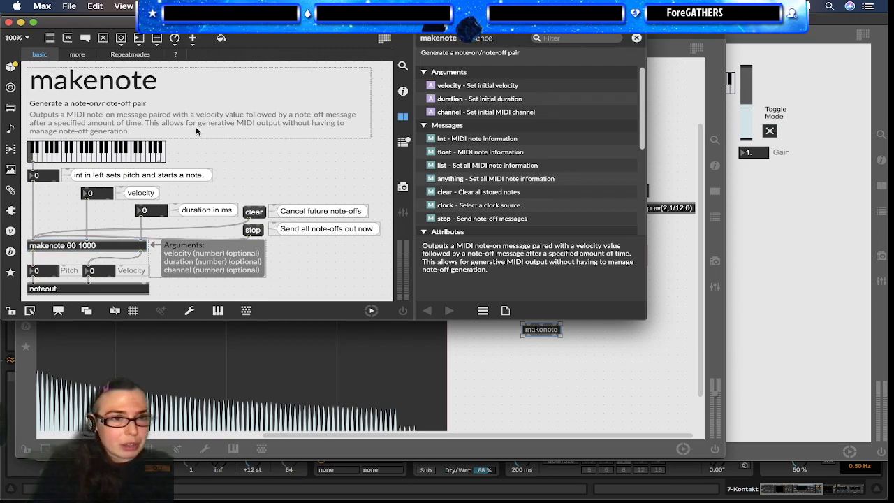
pyautogui.press('super+w')
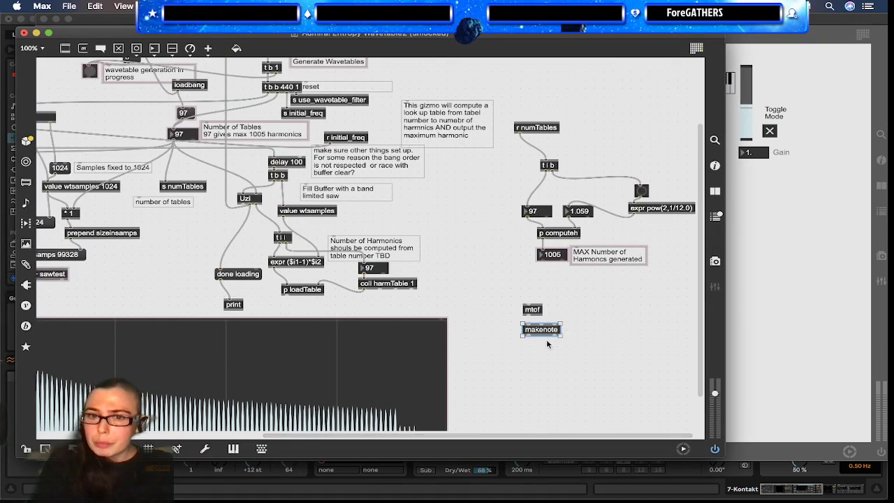
pyautogui.click(536, 333)
pyautogui.press('super+v')
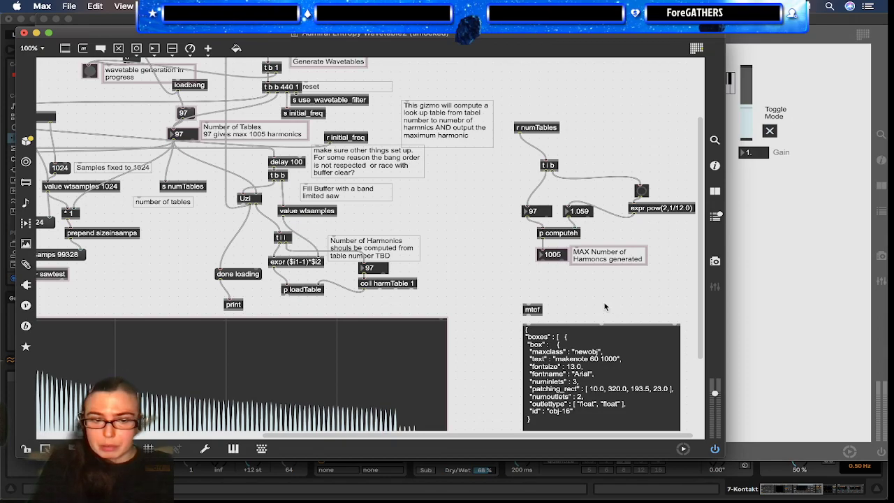
# Step: Replace the plain makenote with the copied makenote 60 1000 object, placed below mtof and connected to it
pyautogui.press('super+z')
pyautogui.press('super+z')
pyautogui.click(636, 308)
pyautogui.press('Delete')
pyautogui.press('super+v')
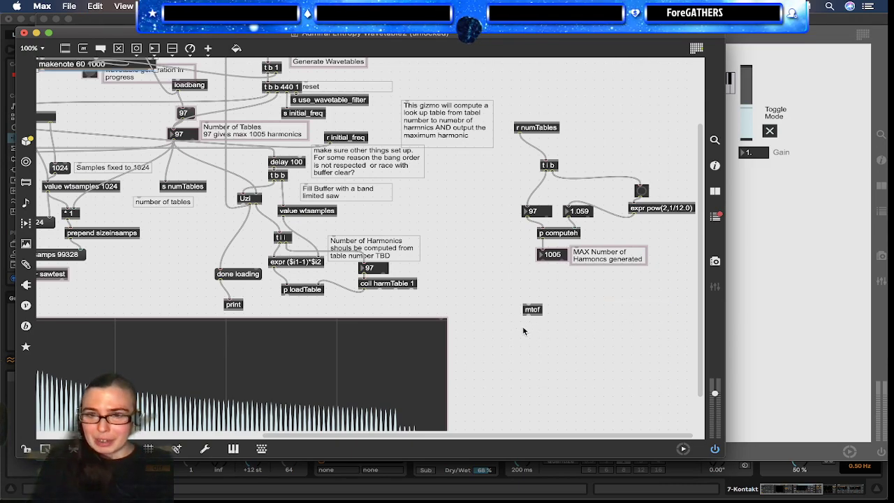
pyautogui.moveTo(61, 65); pyautogui.dragTo(541, 323)
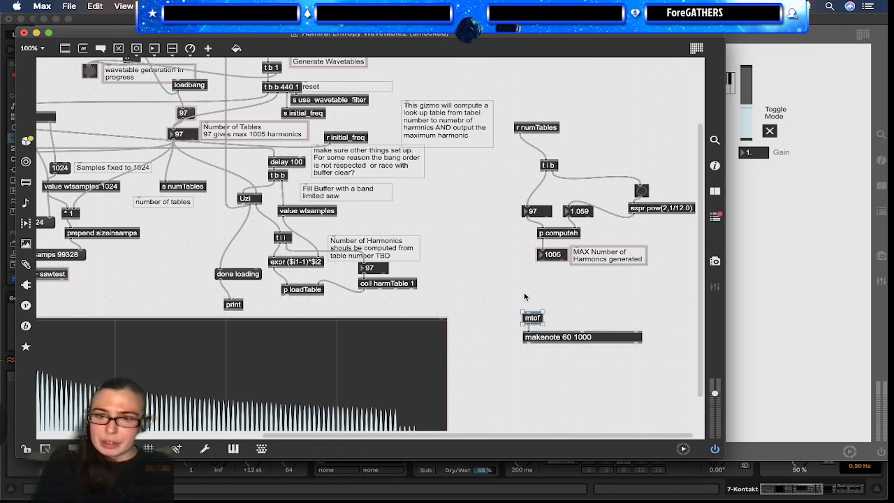
# Step: Add a notein object above mtof and connect its first outlet to mtof
pyautogui.write('nnotein')
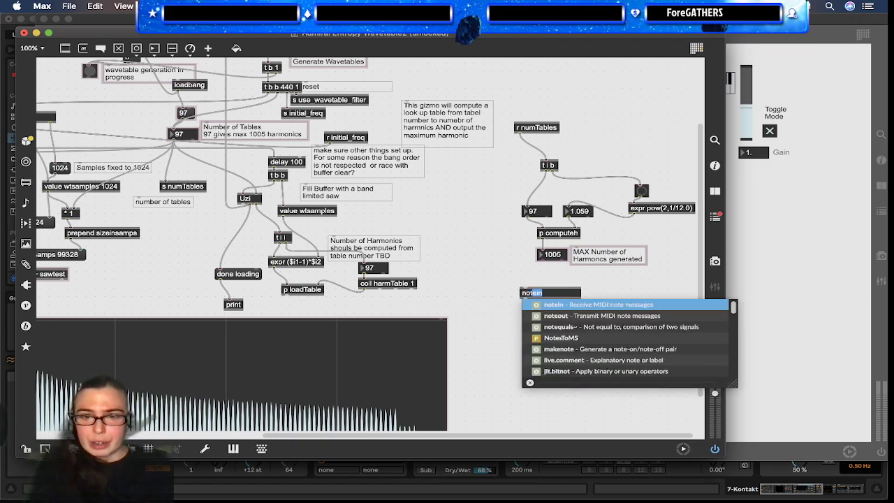
pyautogui.press('Return')
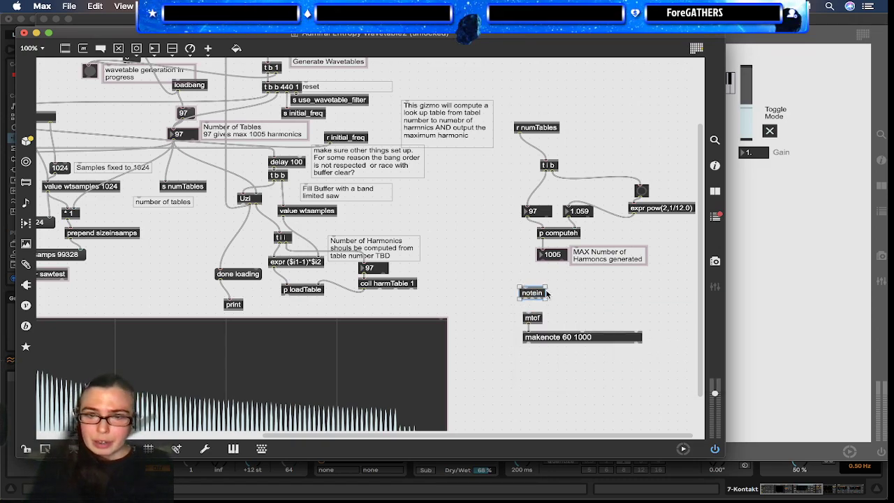
pyautogui.moveTo(526, 299)
pyautogui.mouseDown()
pyautogui.moveTo(530, 318)
pyautogui.moveTo(535, 295)
pyautogui.mouseUp()
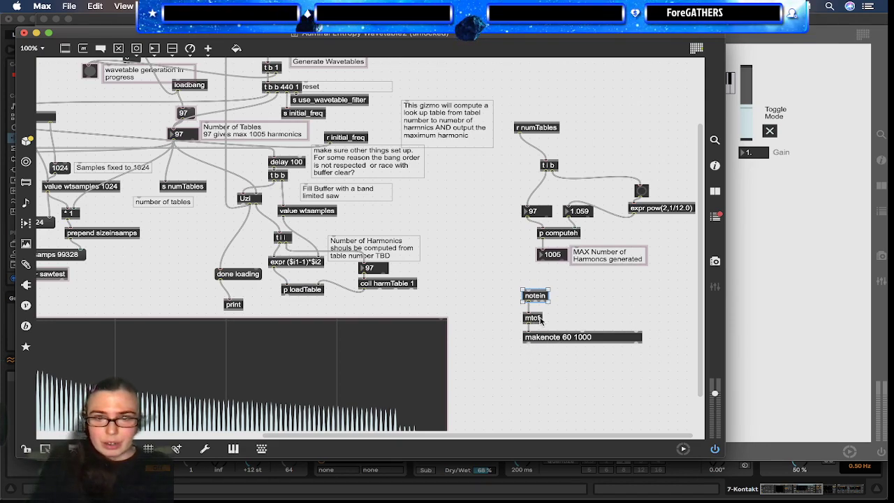
# Step: Replace the makenote 60 1000 object below mtof with a connected floating-point number box
pyautogui.click(539, 340)
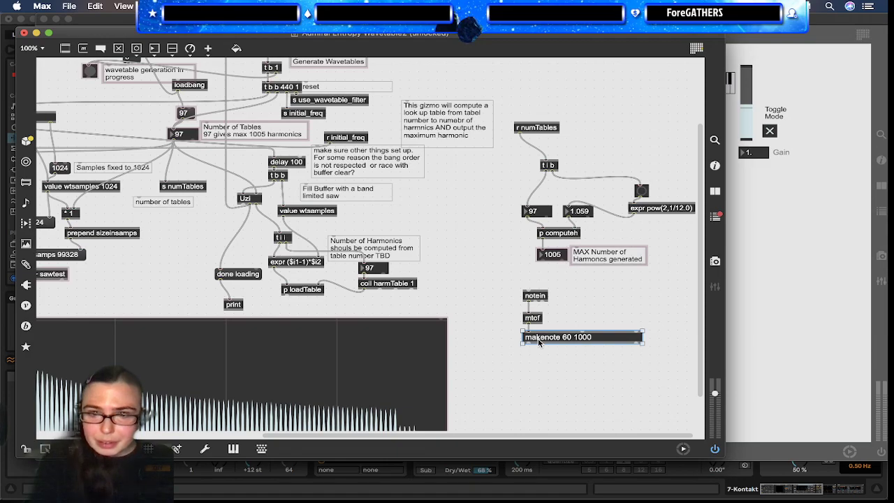
pyautogui.press('BackSpace')
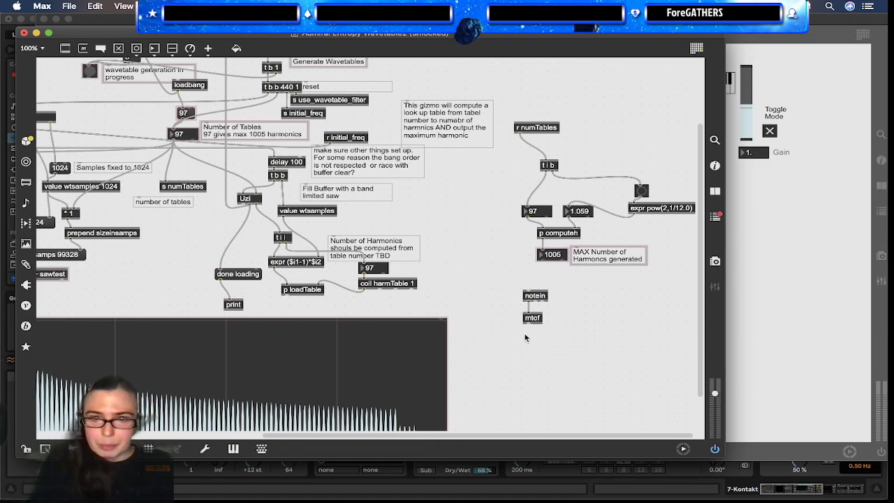
pyautogui.press('f')
pyautogui.moveTo(537, 340); pyautogui.dragTo(534, 344)
# Step: Add a send freq object below the floating-point number box under mtof
pyautogui.hscroll(-10, 447, 371)
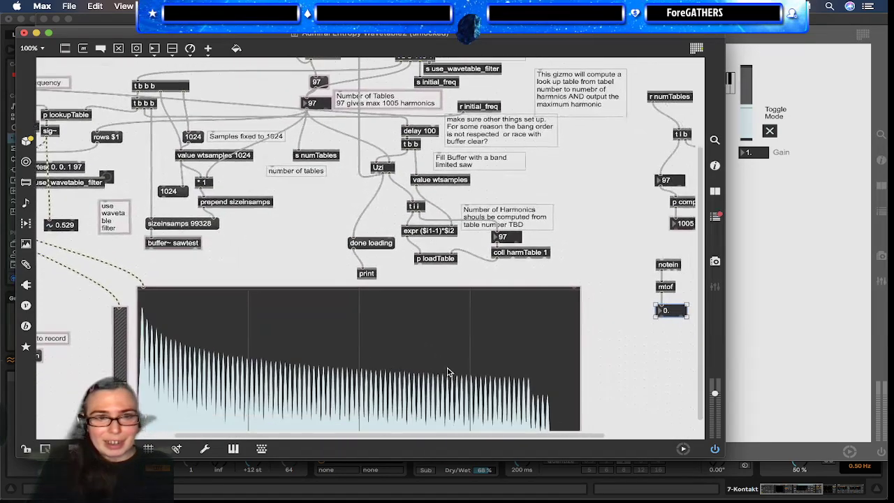
pyautogui.hscroll(-7, 448, 371)
pyautogui.scroll(2, 447, 371)
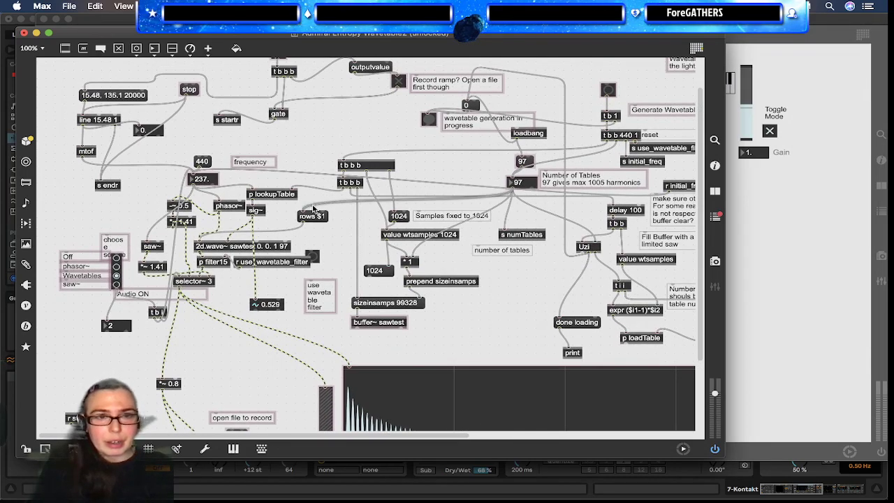
pyautogui.hscroll(10, 438, 269)
pyautogui.scroll(-2, 438, 269)
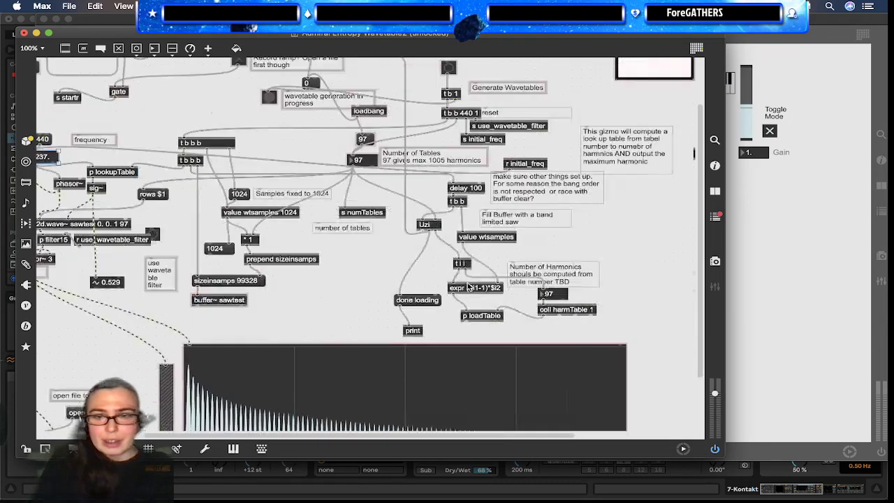
pyautogui.write('nselect')
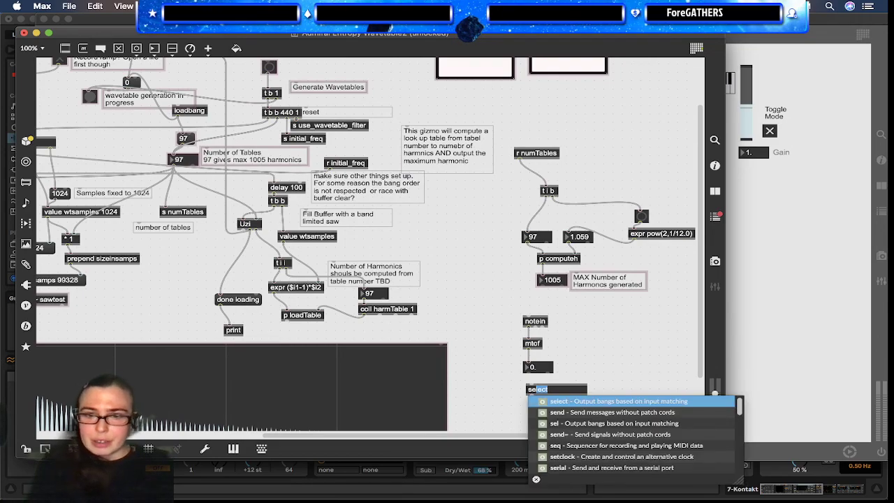
pyautogui.press('BackSpace')
pyautogui.press('BackSpace')
pyautogui.press('BackSpace')
pyautogui.press('BackSpace')
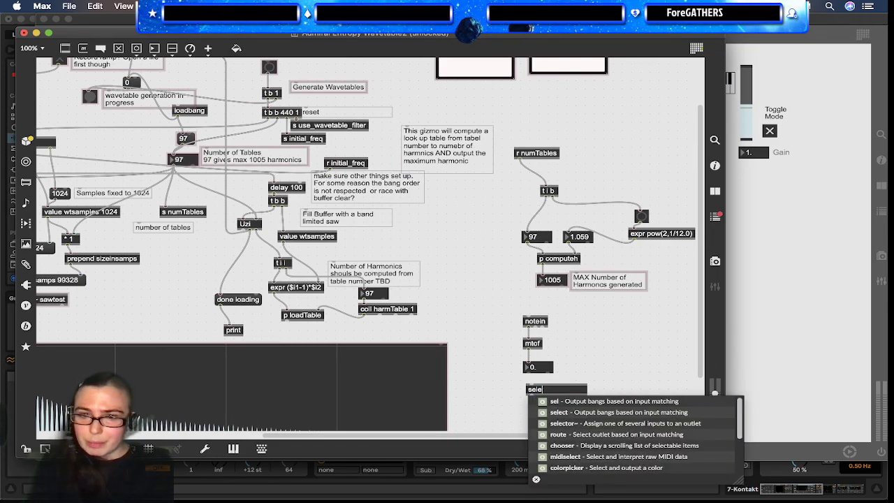
pyautogui.write('nd freq')
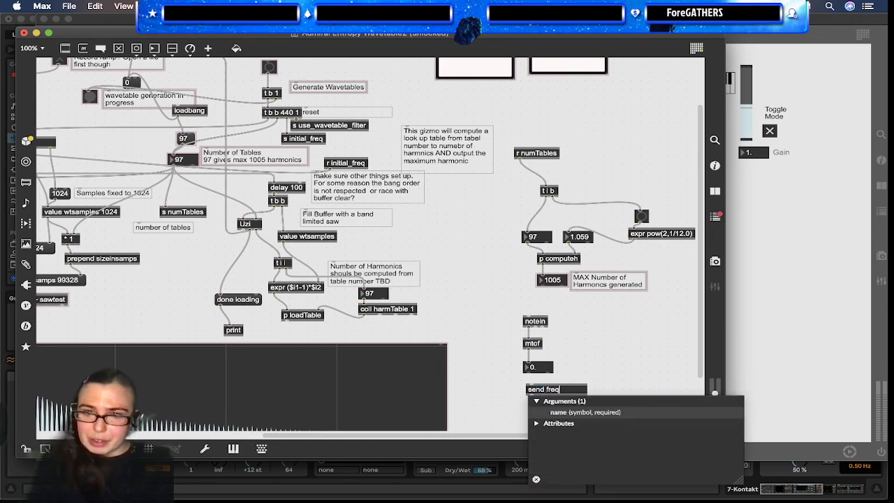
pyautogui.press('Return')
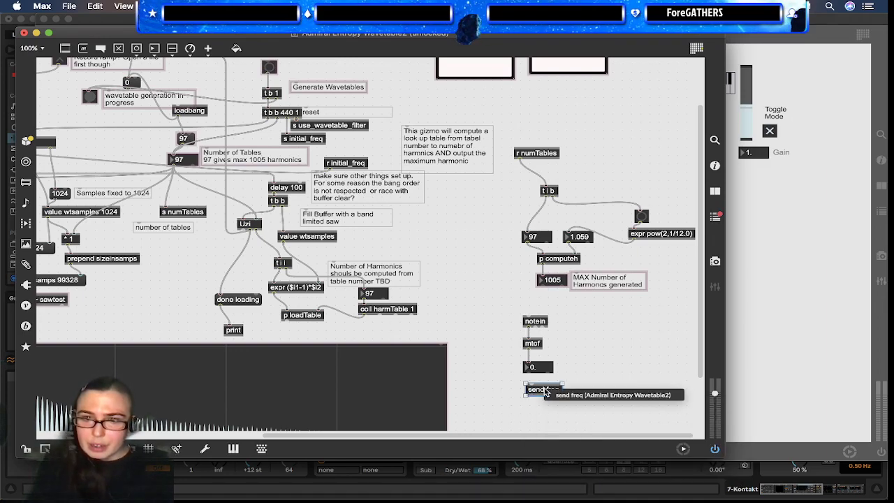
# Step: Duplicate the send freq object below itself and change the copy to receive freq
pyautogui.keyDown('alt'); pyautogui.moveTo(546, 396); pyautogui.dragTo(547, 413); pyautogui.keyUp('alt')
pyautogui.click(547, 411)
pyautogui.press('Left')
pyautogui.doubleClick(532, 407)
pyautogui.write('receive')
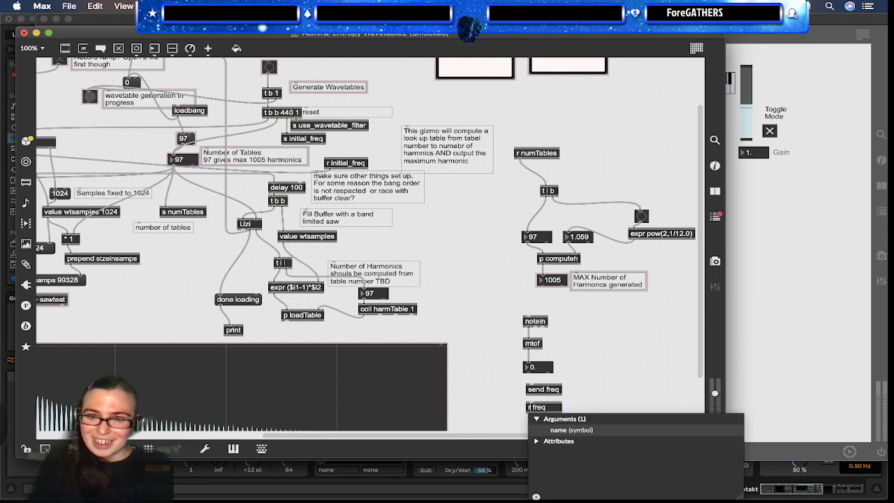
pyautogui.click(588, 395)
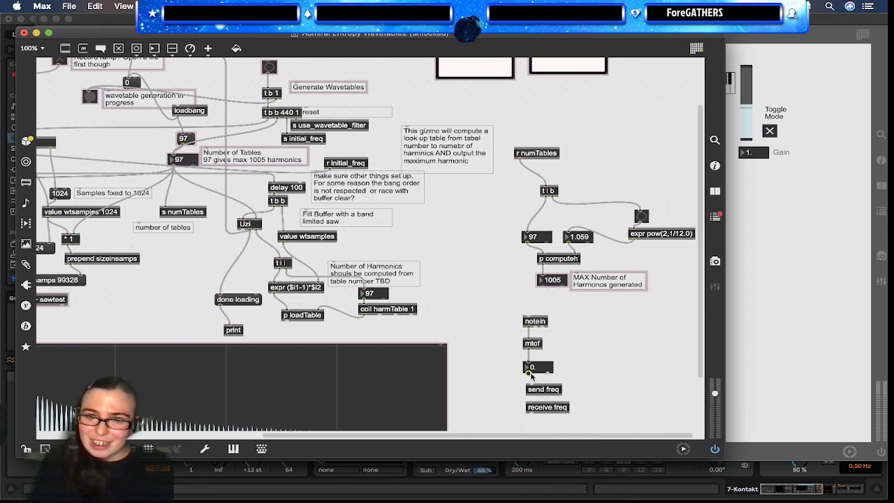
# Step: Connect the floating-point number box to send freq and move receive freq to feed the patch's frequency number box
pyautogui.moveTo(538, 393); pyautogui.dragTo(139, 148)
pyautogui.hscroll(6, 553, 244)
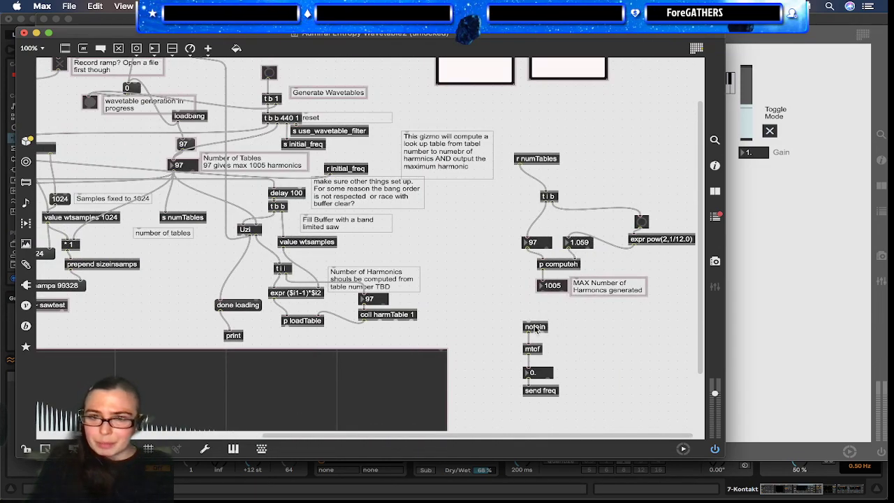
# Step: Set the notein object's MIDI device to IAC Driver Bus 1 and lock the patch
pyautogui.doubleClick(532, 327)
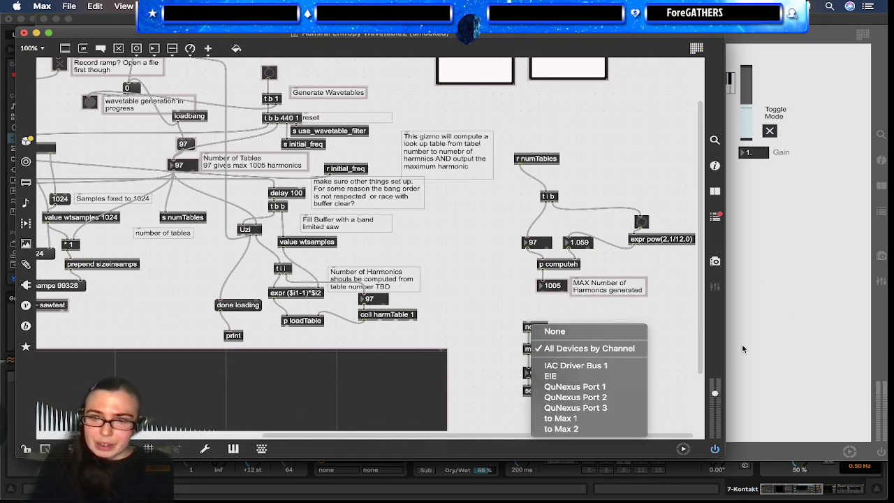
pyautogui.click(626, 370)
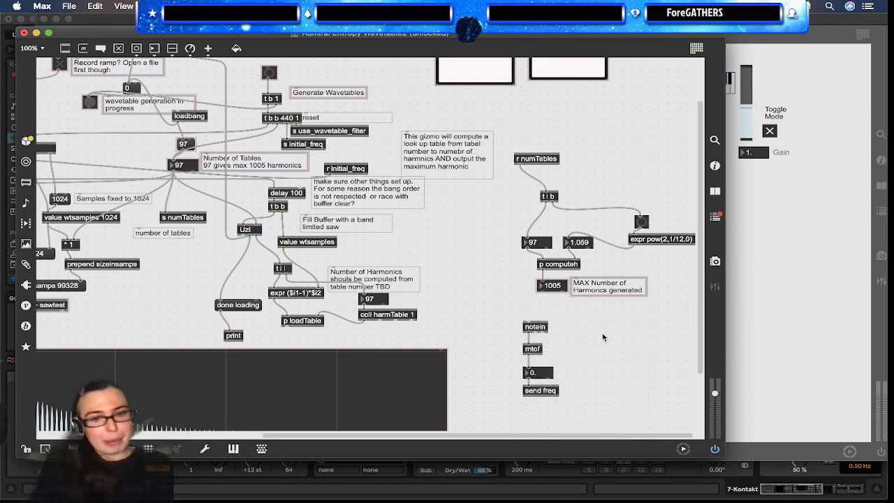
pyautogui.press('super+e')
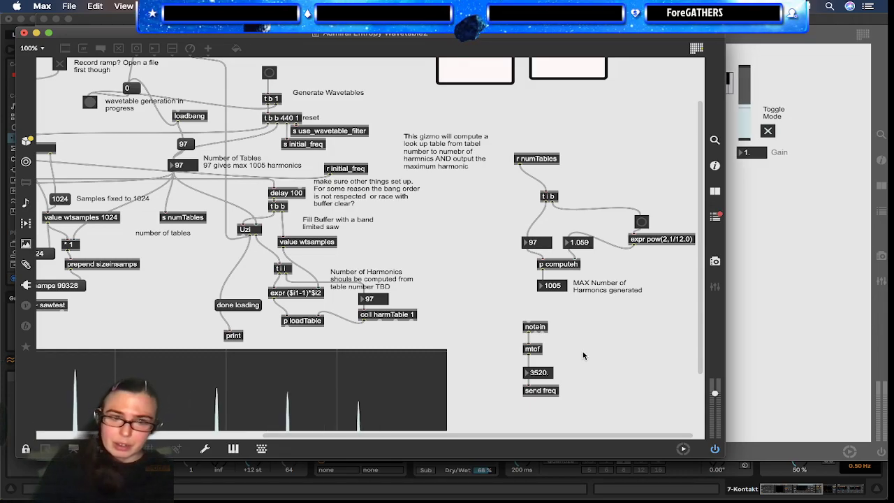
# Step: Examine the note input chain, the frequency and wavetable section, the audio output and the spectrum display
pyautogui.hscroll(-5, 582, 355)
pyautogui.scroll(-1, 583, 356)
pyautogui.hscroll(-4, 582, 355)
pyautogui.scroll(-2, 582, 355)
pyautogui.hscroll(8, 582, 355)
pyautogui.hscroll(-8, 582, 355)
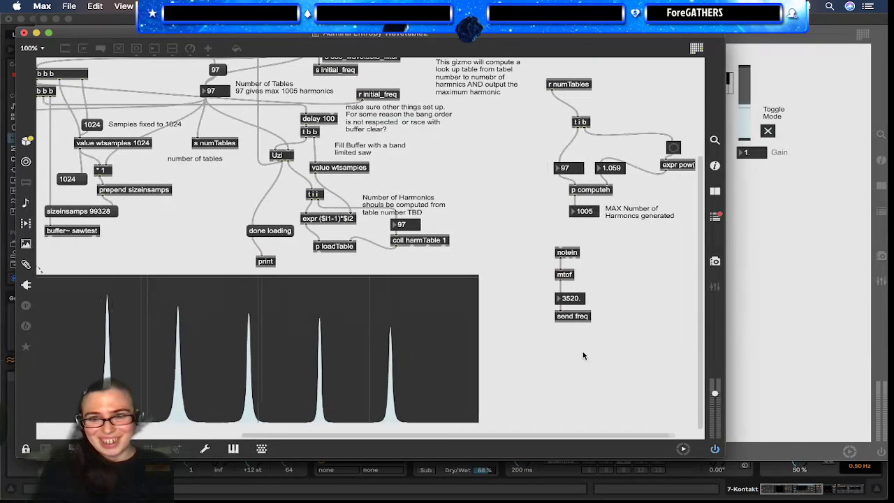
pyautogui.hscroll(-4, 582, 355)
pyautogui.hscroll(1, 583, 355)
pyautogui.hscroll(-1, 583, 356)
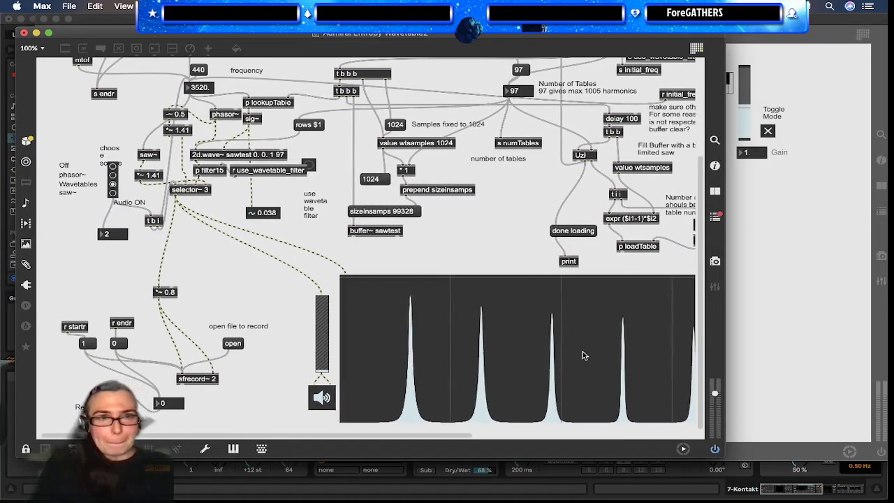
pyautogui.hscroll(-1, 268, 361)
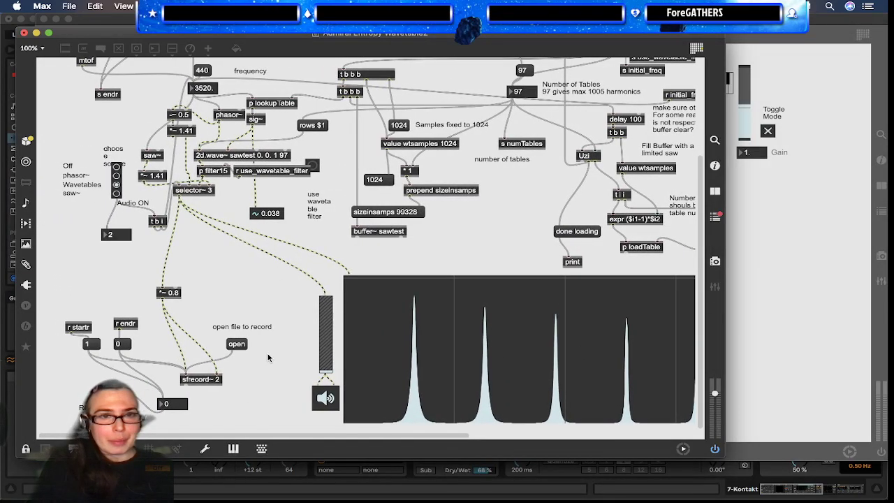
# Step: In presentation mode, set the number of tables to 64 and turn the audio off
pyautogui.press('super+alt+e')
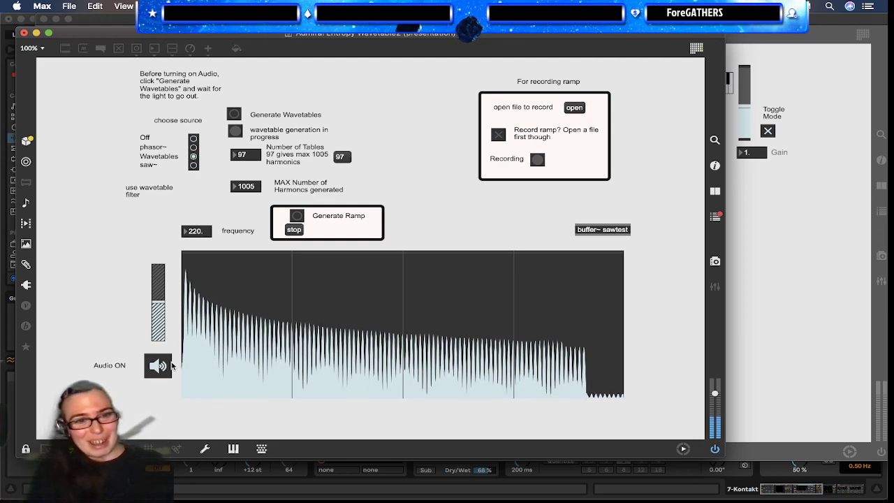
pyautogui.click(160, 365)
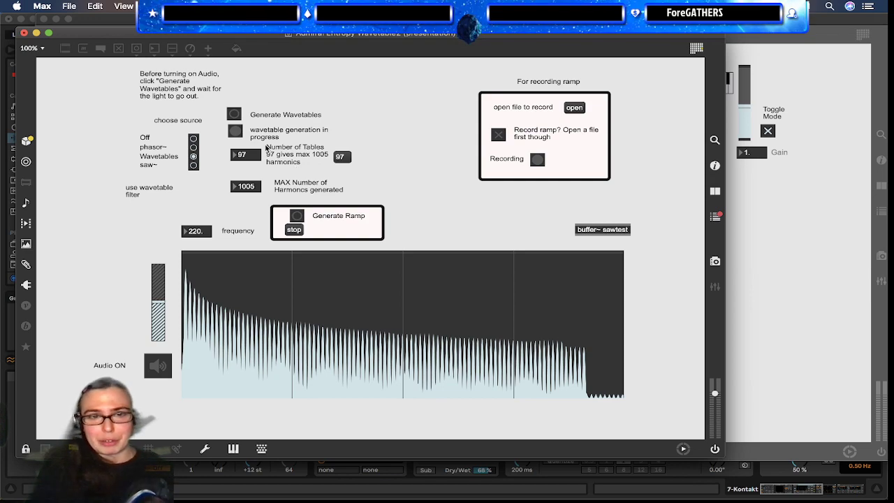
pyautogui.click(157, 362)
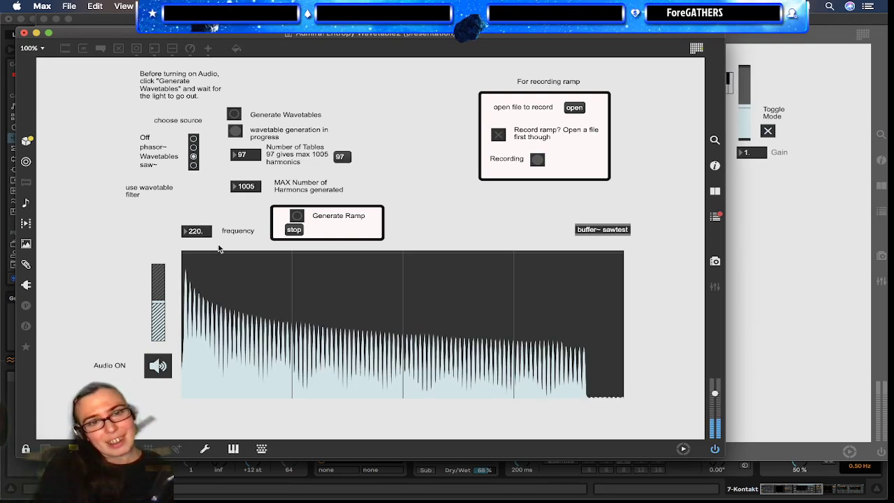
pyautogui.moveTo(243, 154); pyautogui.dragTo(243, 157)
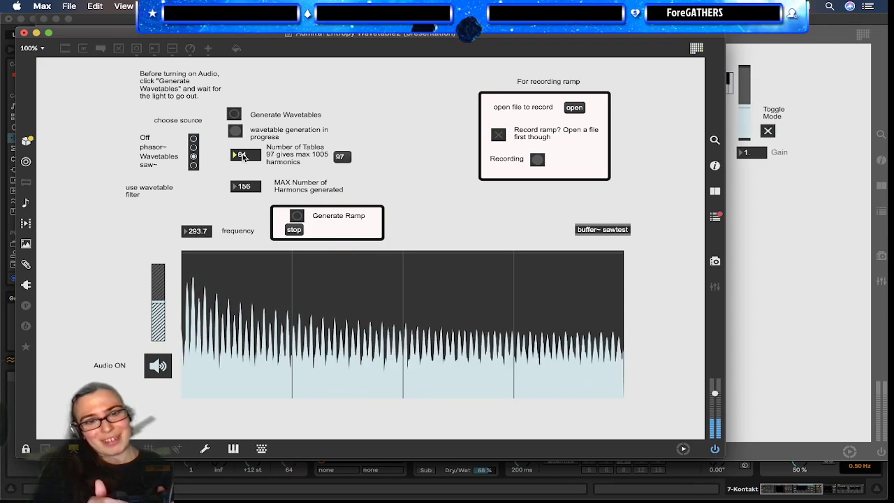
pyautogui.click(157, 376)
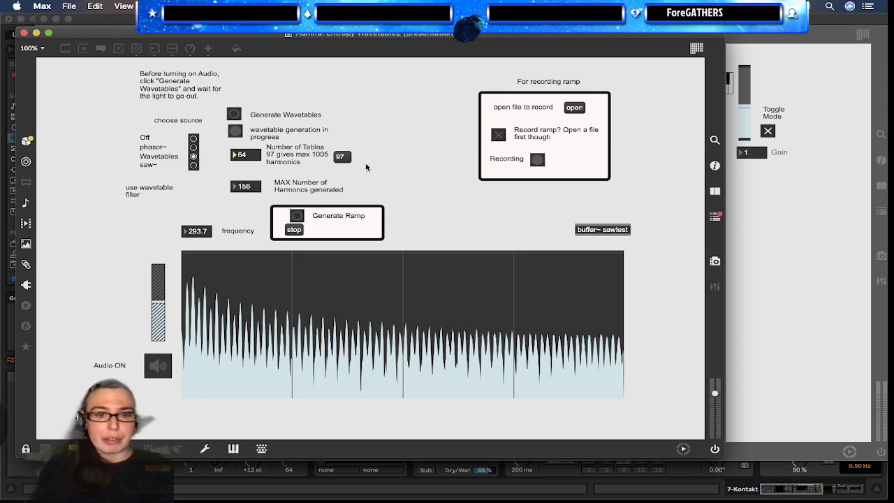
# Step: Return to patching view and review the note input chain and the spectrum section
pyautogui.press('super+alt+e')
pyautogui.scroll(-3, 497, 282)
pyautogui.hscroll(4, 497, 283)
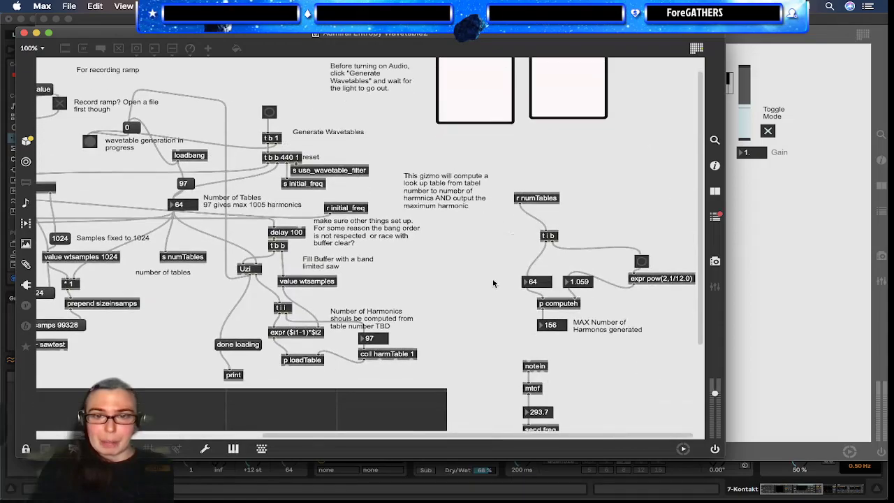
pyautogui.scroll(-2, 493, 283)
pyautogui.hscroll(-6, 493, 283)
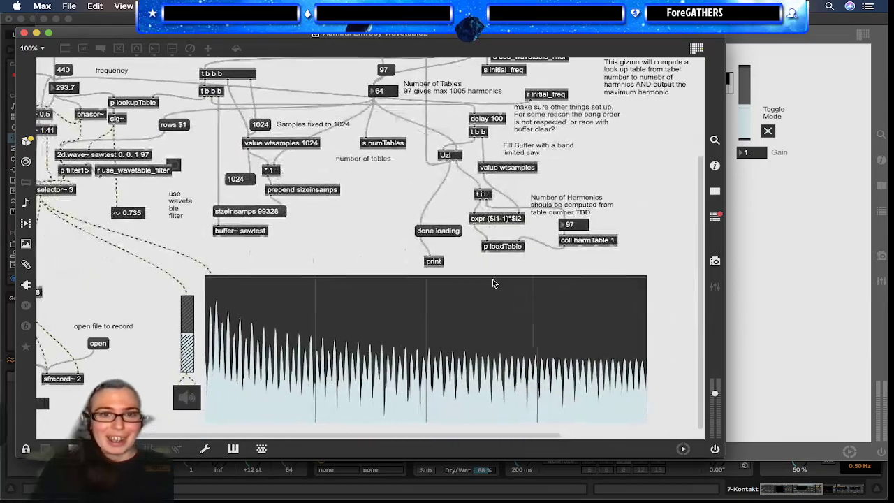
# Step: Bring the PlayStation controller patch forward for viewing and switch to Ableton Live
pyautogui.click(776, 205)
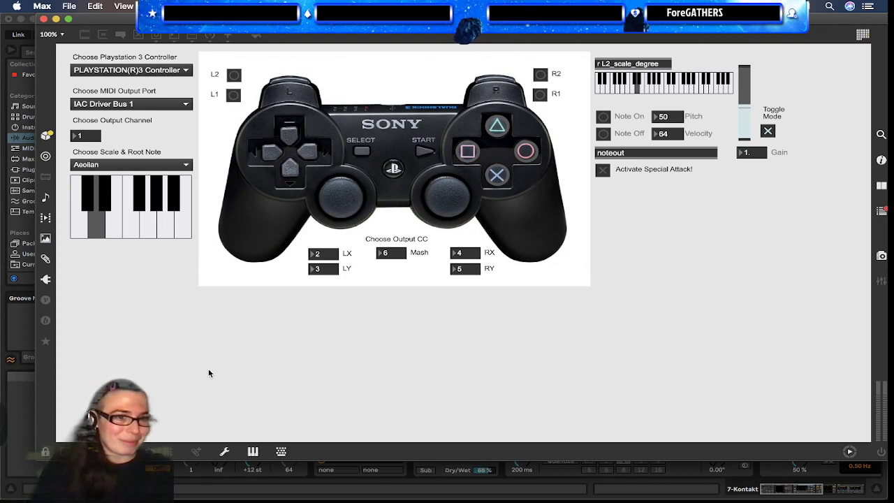
pyautogui.click(13, 423)
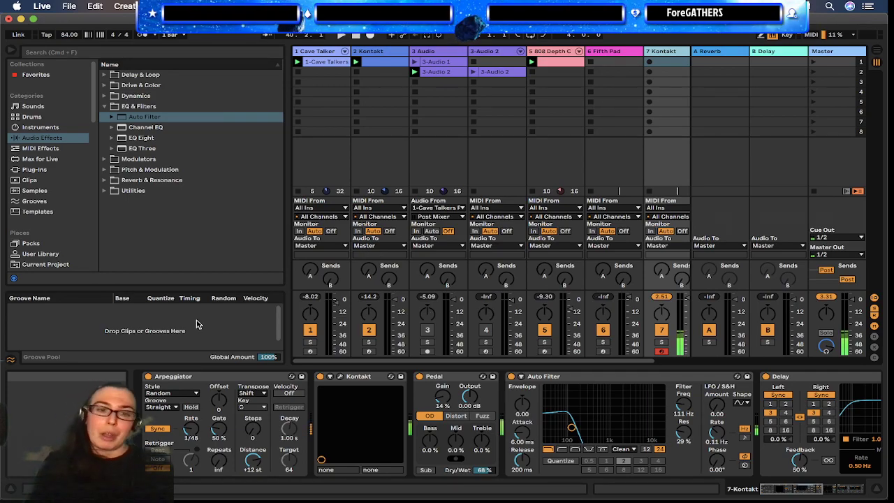
pyautogui.press('super+Tab')
pyautogui.press('super+Tab')
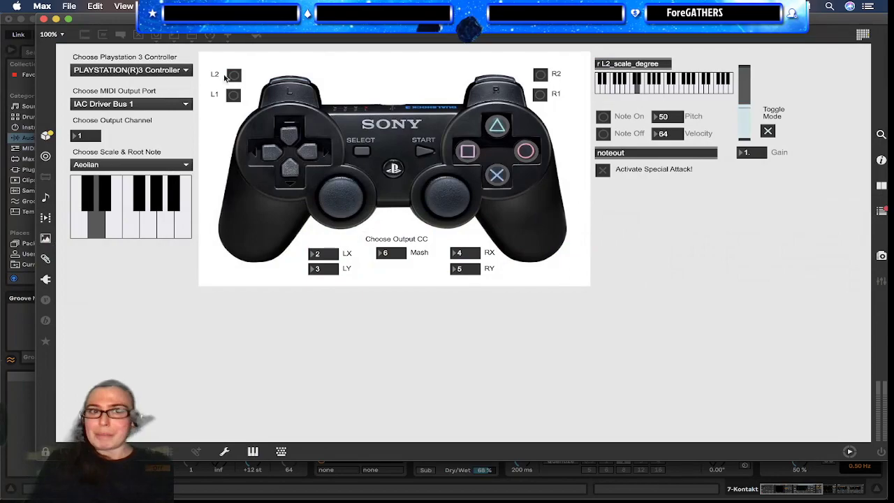
pyautogui.press('super+Tab')
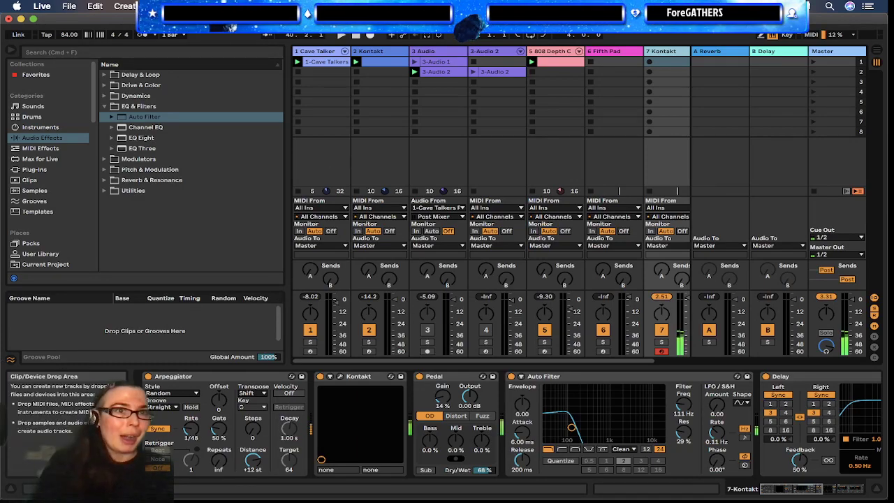
pyautogui.click(196, 6)
pyautogui.click(160, 6)
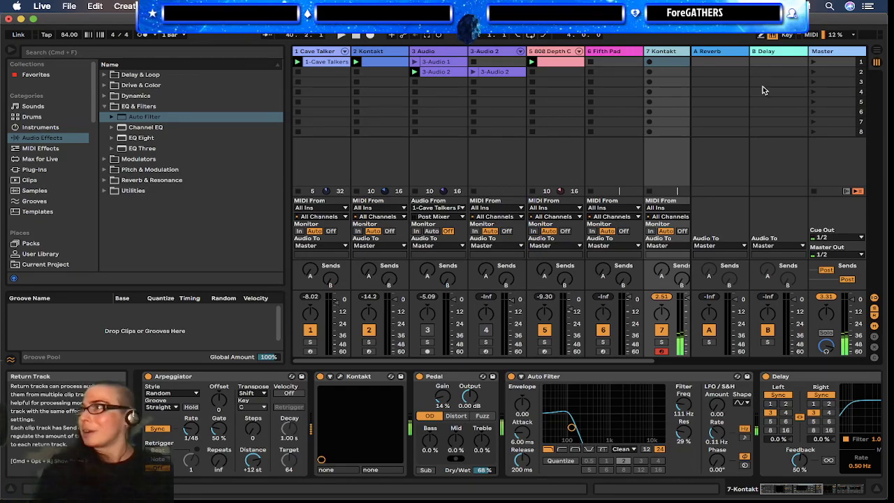
pyautogui.press('super+Tab')
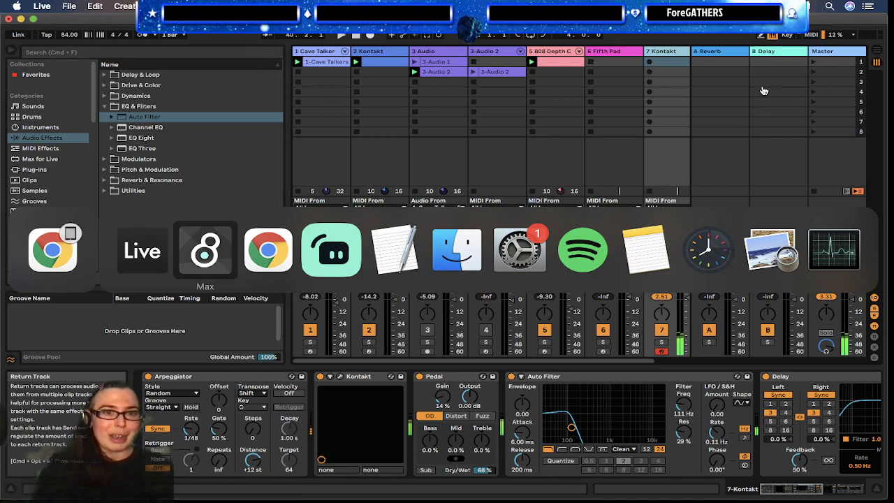
pyautogui.press('super+Tab')
pyautogui.press('super+shift+Tab')
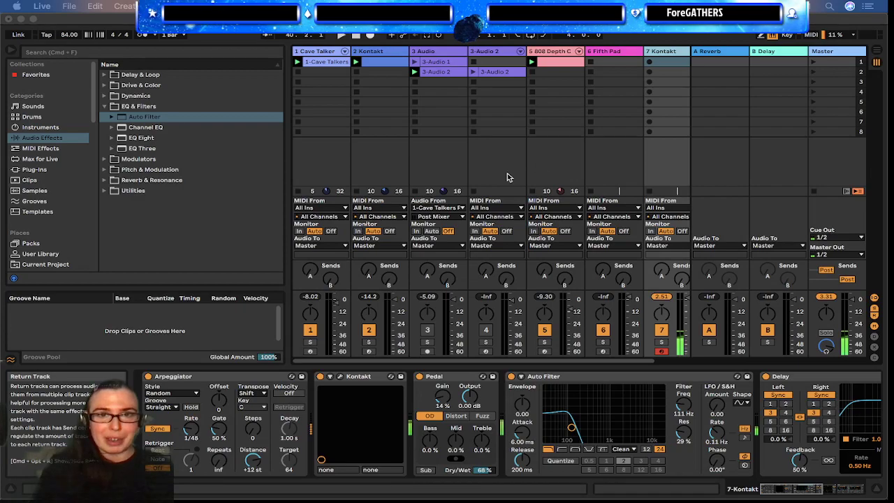
# Step: Select the 7 Kontakt track in the session view
pyautogui.hscroll(1, 508, 177)
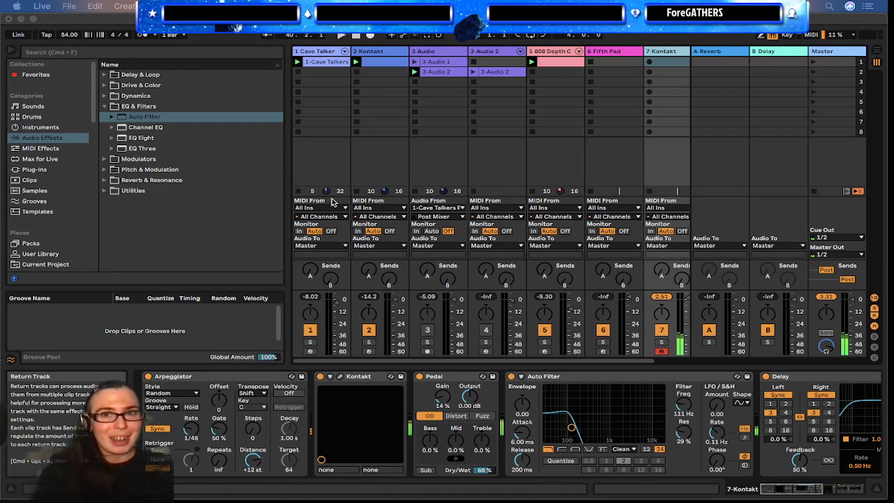
pyautogui.hscroll(5, 338, 187)
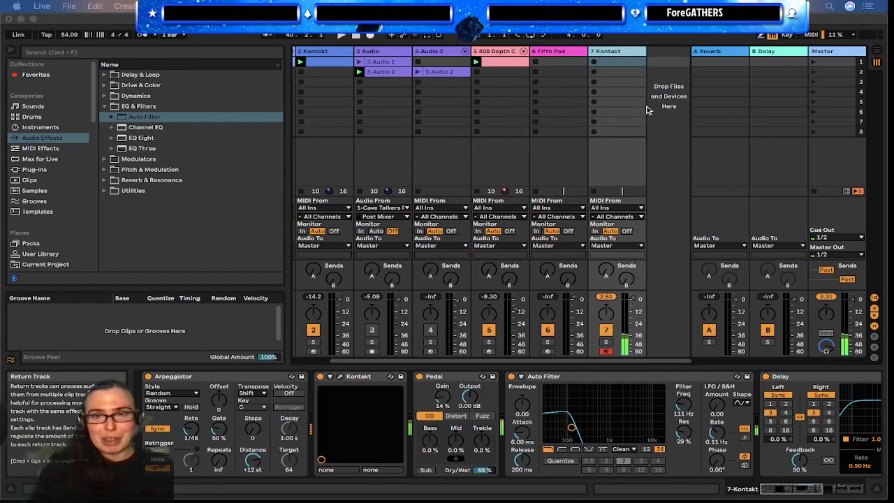
pyautogui.click(633, 54)
pyautogui.click(633, 55)
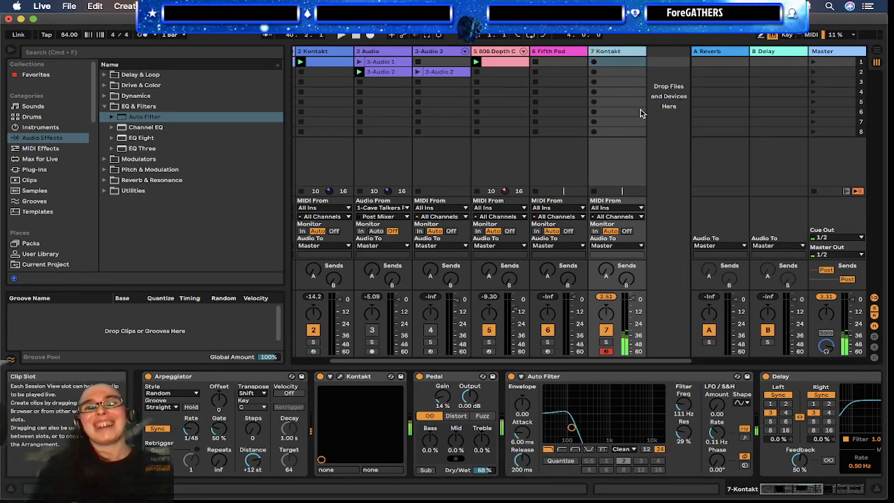
pyautogui.moveTo(345, 496)
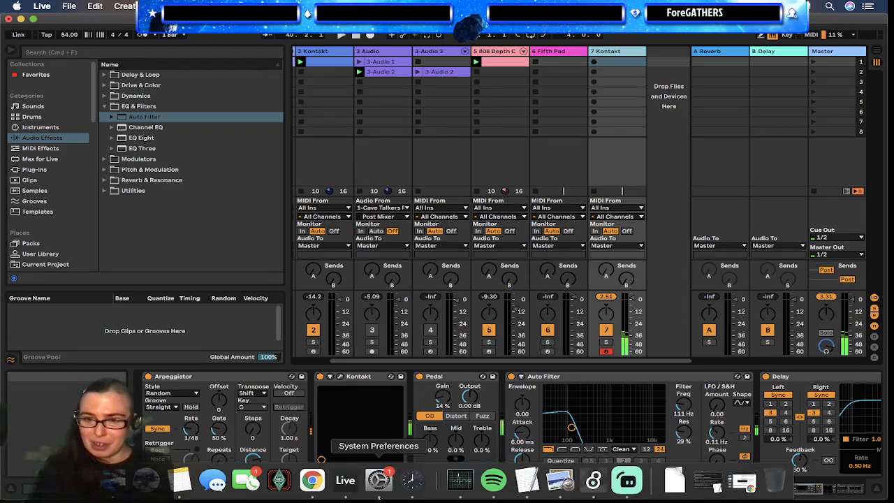
pyautogui.moveTo(538, 497)
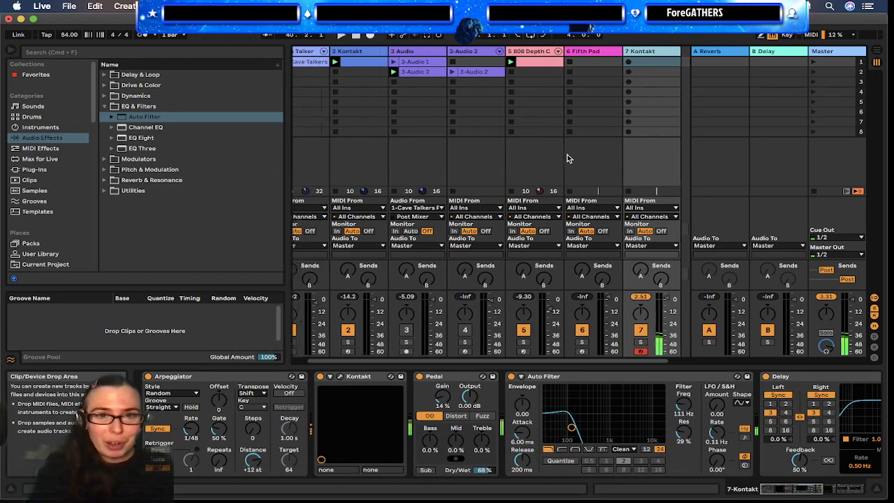
pyautogui.click(624, 159)
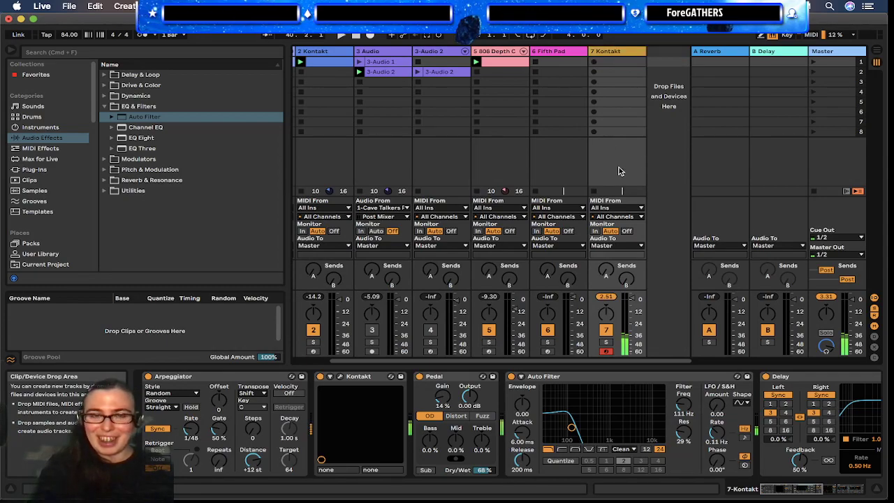
pyautogui.click(627, 53)
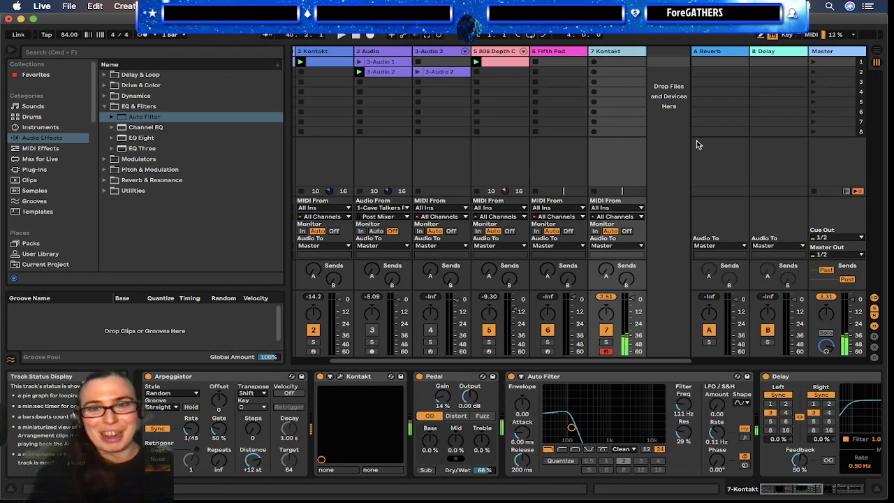
pyautogui.click(395, 216)
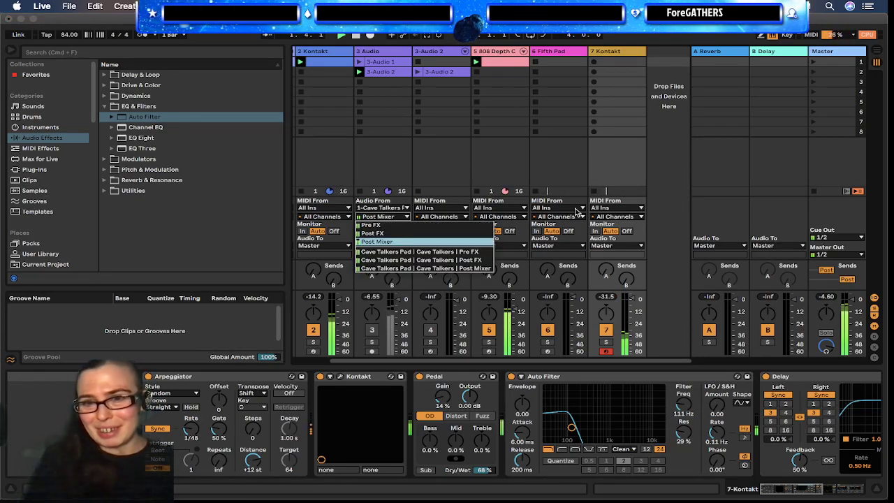
pyautogui.click(657, 236)
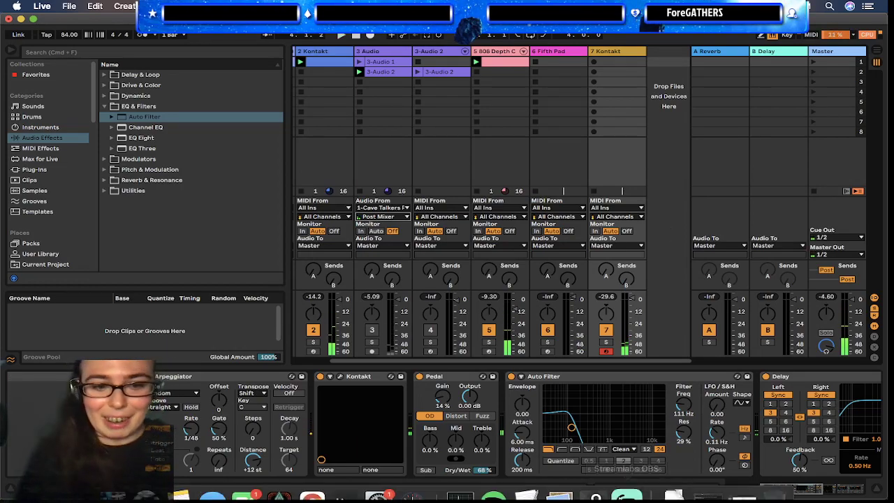
# Step: Switch to Streamlabs OBS
pyautogui.press('super+Tab')
pyautogui.press('super+Tab')
pyautogui.press('super+Tab')
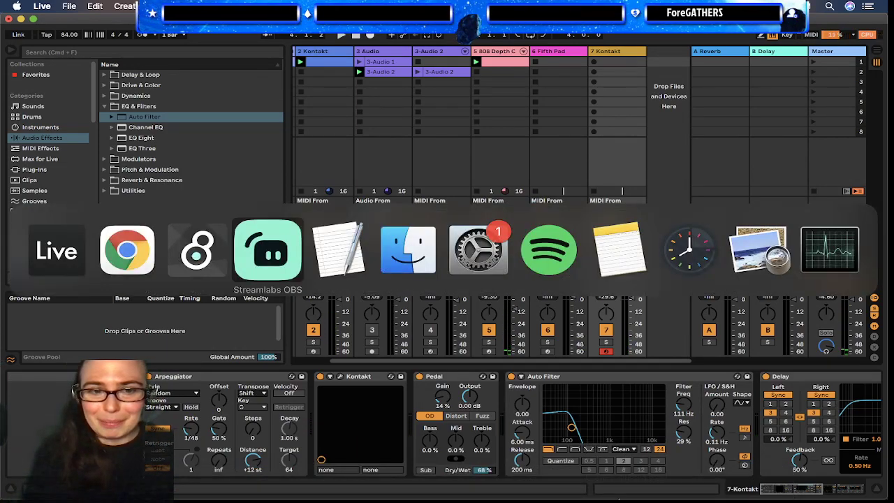